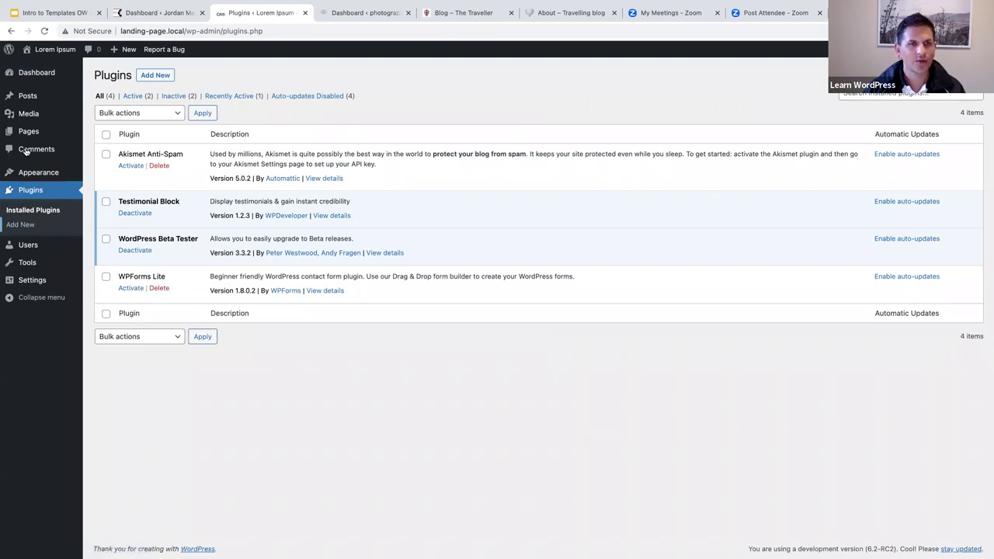
Go to the dashboard home and view the site's installed themes
{"action": "left_click", "coordinate": [31, 78]}
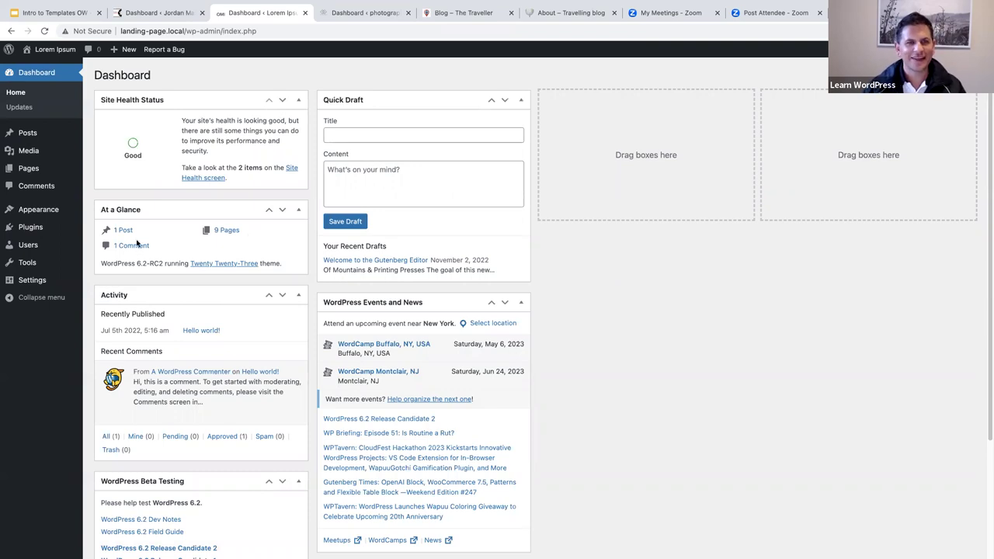
{"action": "mouse_move", "coordinate": [29, 247]}
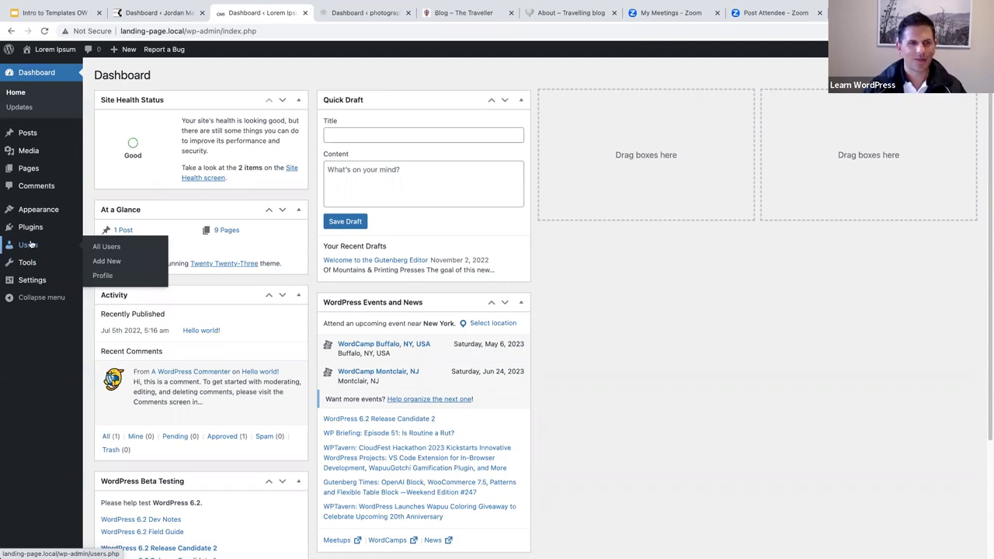
{"action": "mouse_move", "coordinate": [32, 280]}
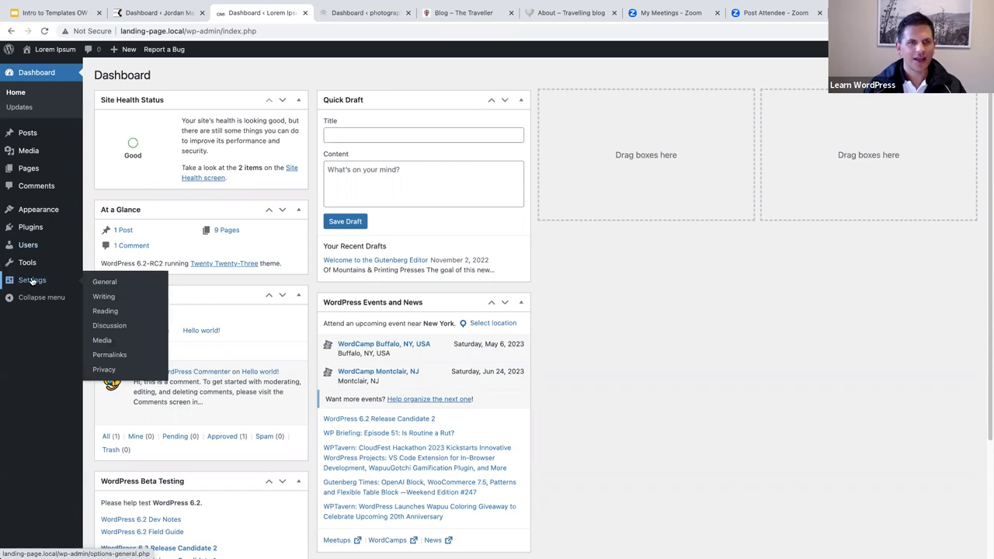
{"action": "mouse_move", "coordinate": [33, 212]}
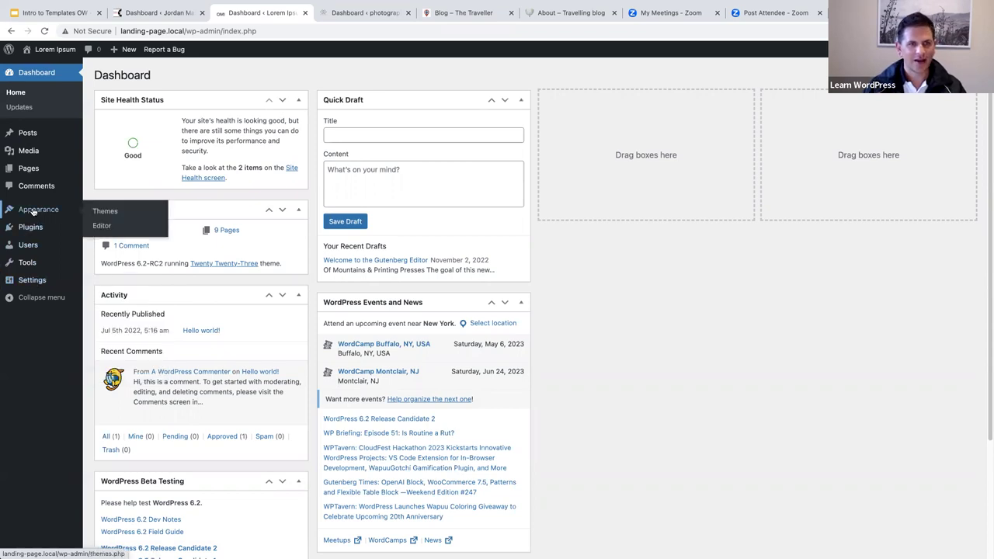
{"action": "left_click", "coordinate": [104, 212]}
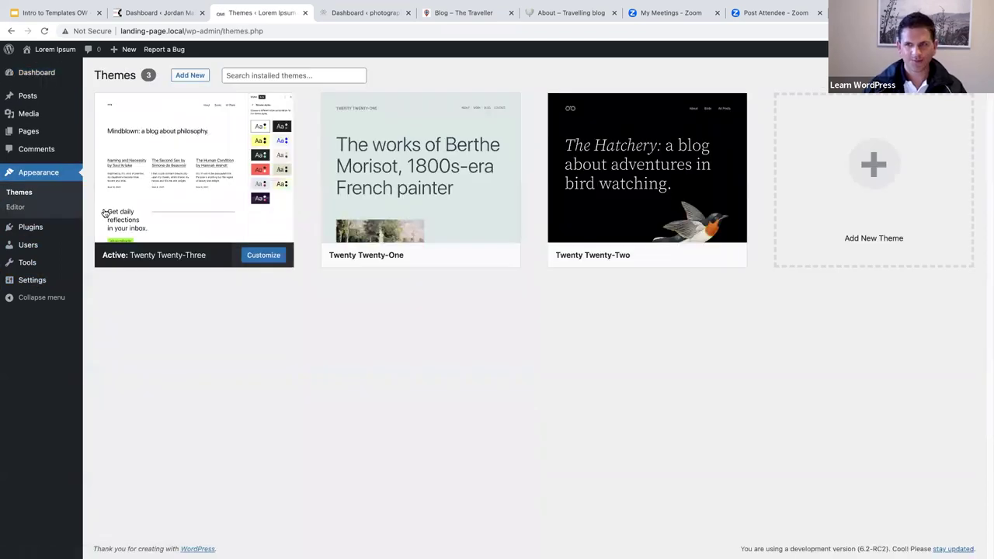
{"action": "mouse_move", "coordinate": [192, 215]}
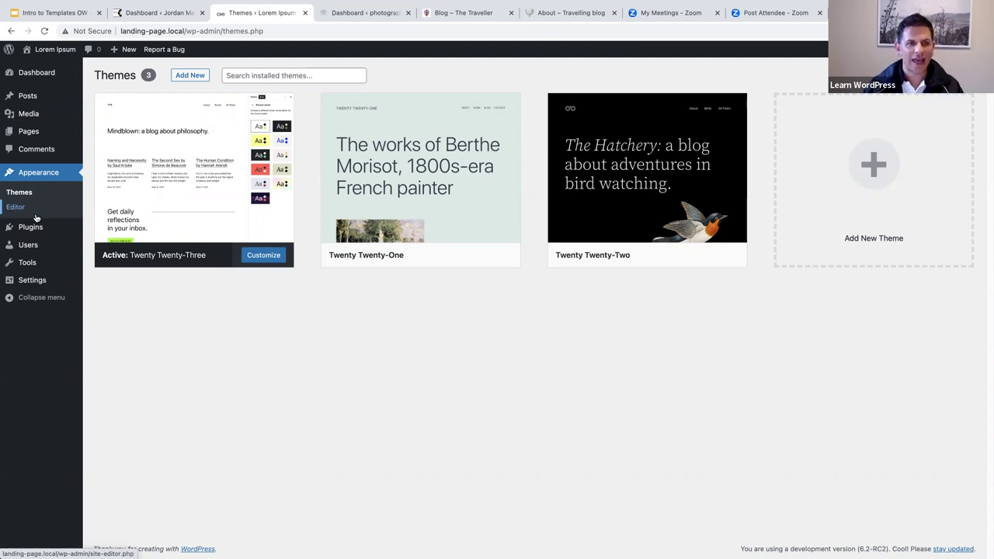
View the site's list of posts and its list of pages
{"action": "left_click", "coordinate": [27, 96]}
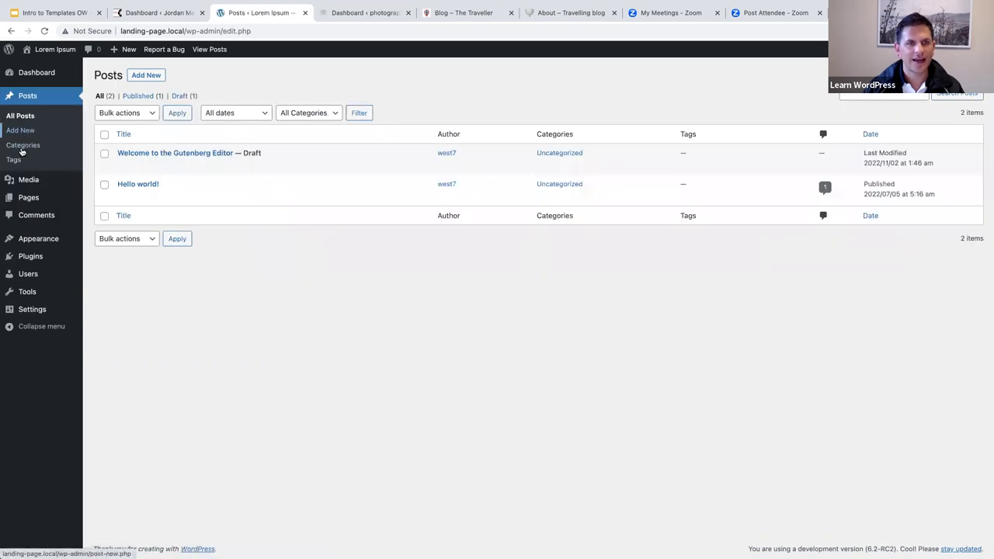
{"action": "left_click", "coordinate": [26, 198]}
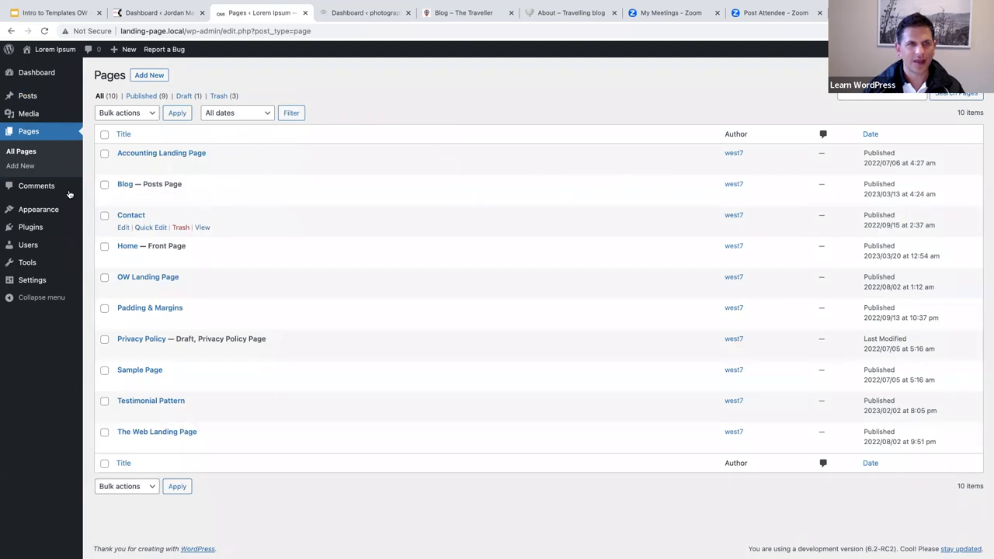
{"action": "mouse_move", "coordinate": [31, 210]}
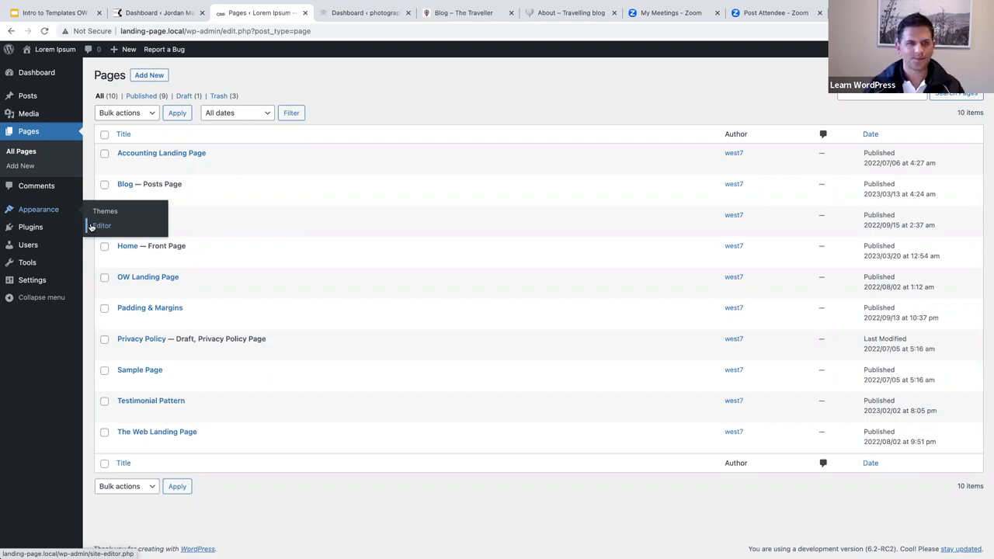
Open the Reading settings and view the available homepage choices, keeping Home as the selection
{"action": "mouse_move", "coordinate": [29, 282]}
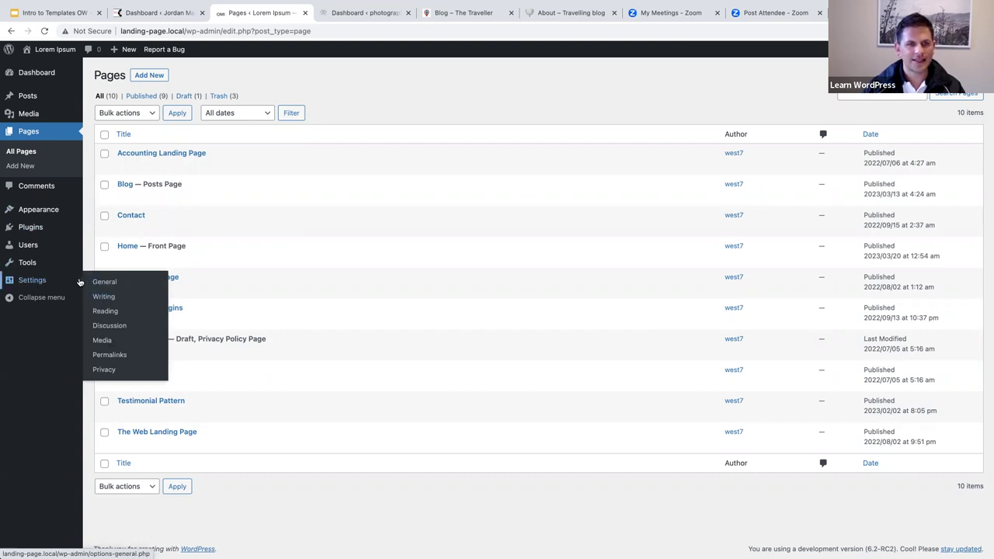
{"action": "left_click", "coordinate": [103, 311]}
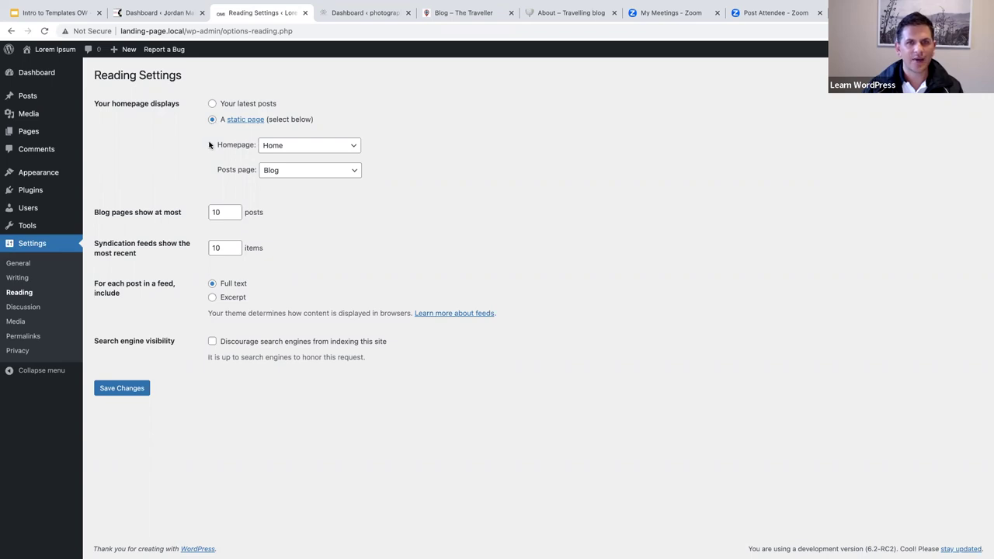
{"action": "left_click", "coordinate": [310, 146]}
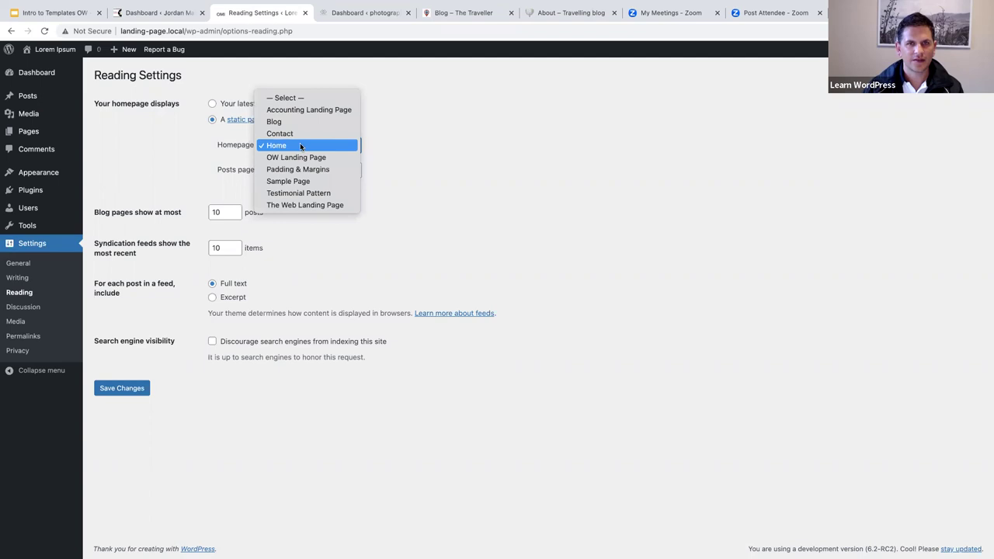
{"action": "left_click", "coordinate": [406, 152]}
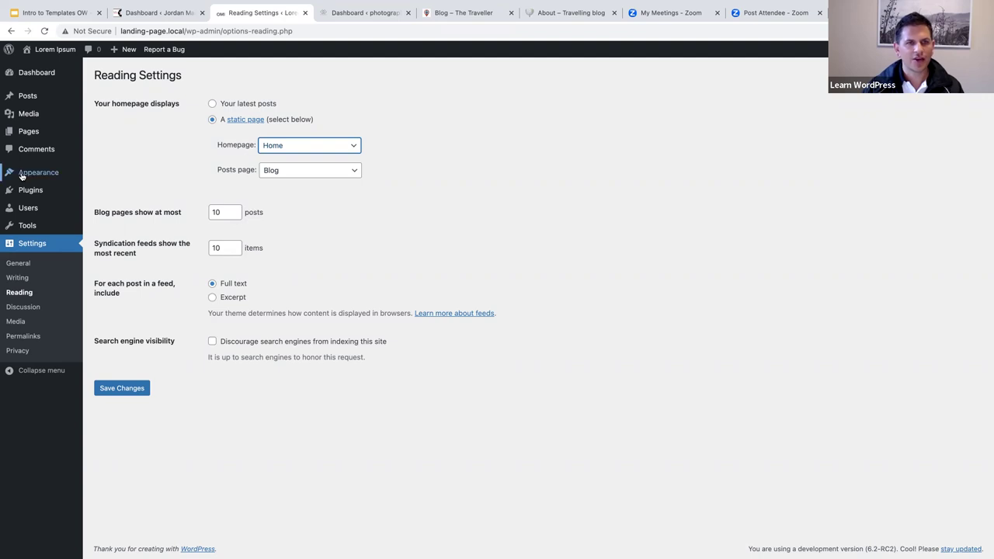
Open the site editor, return to the dashboard from it, and reopen the site editor
{"action": "mouse_move", "coordinate": [48, 174]}
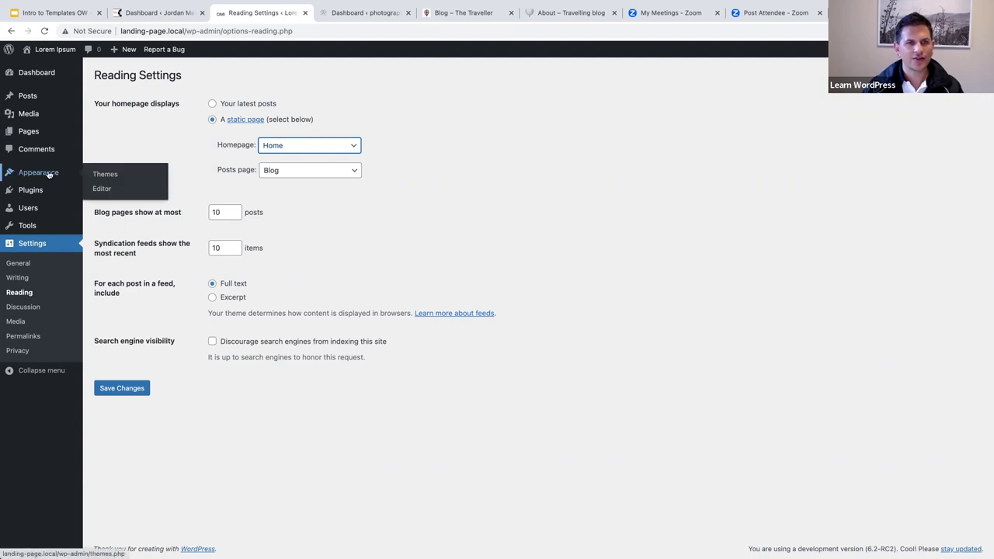
{"action": "left_click", "coordinate": [102, 189]}
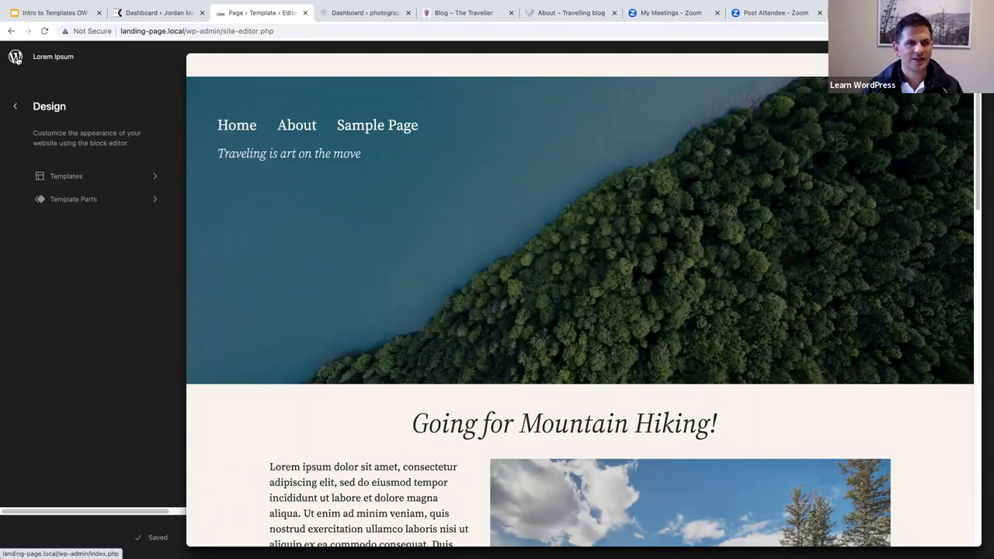
{"action": "left_click", "coordinate": [15, 58]}
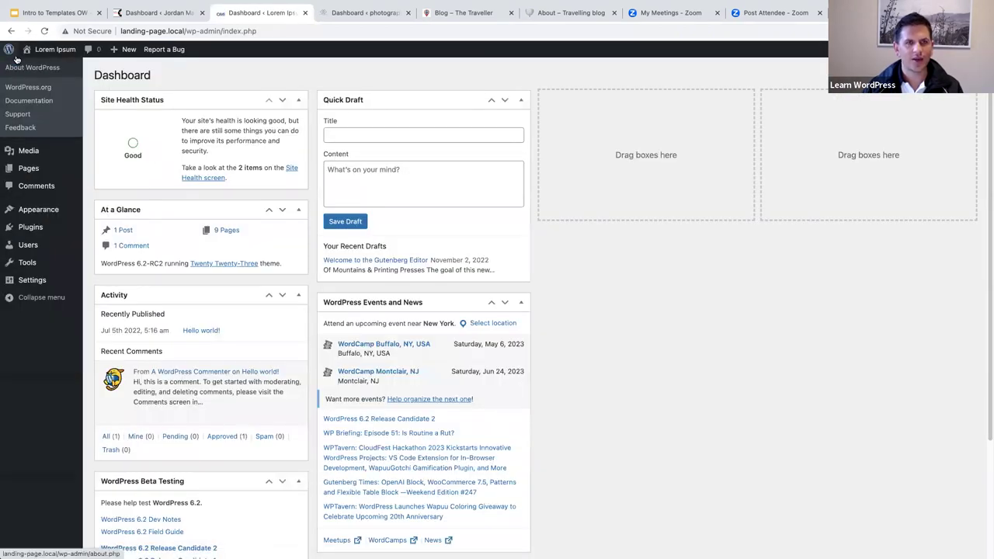
{"action": "mouse_move", "coordinate": [35, 210]}
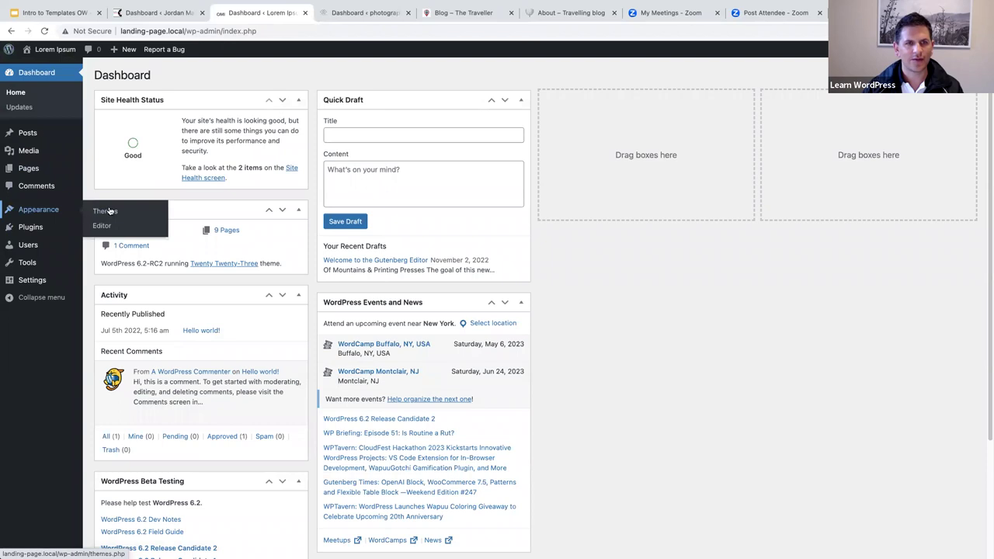
{"action": "left_click", "coordinate": [102, 226]}
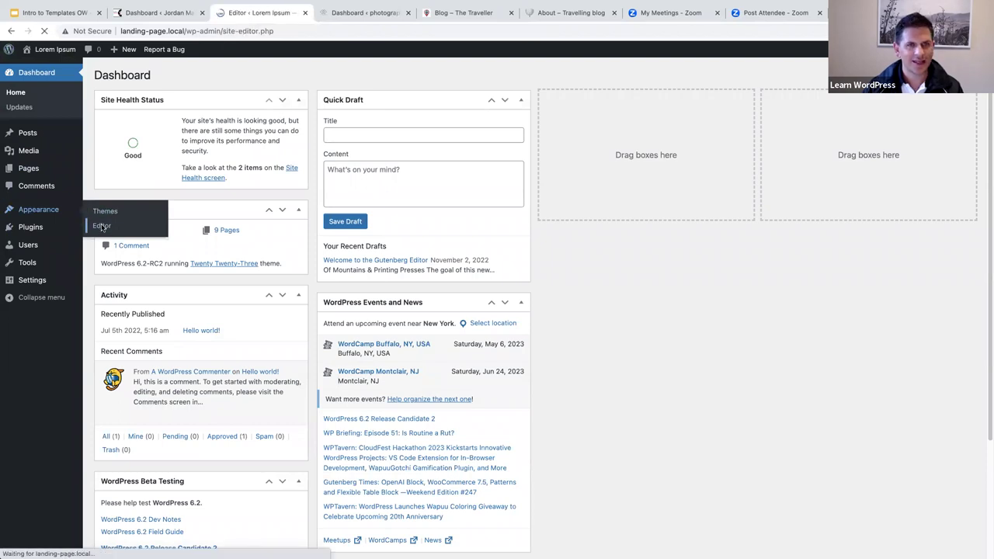
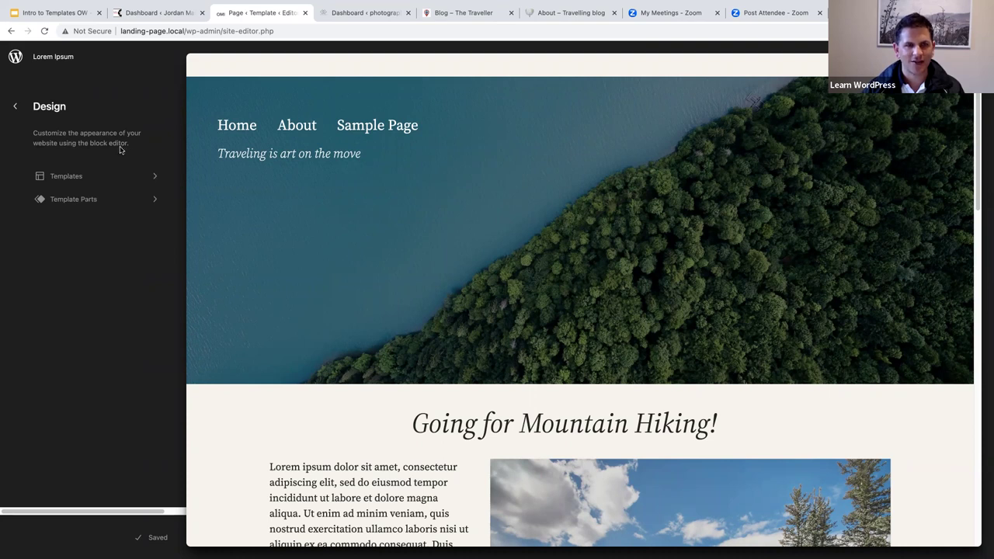
View the site editor's list of templates and its list of template parts, returning to the Design overview
{"action": "left_click", "coordinate": [58, 178]}
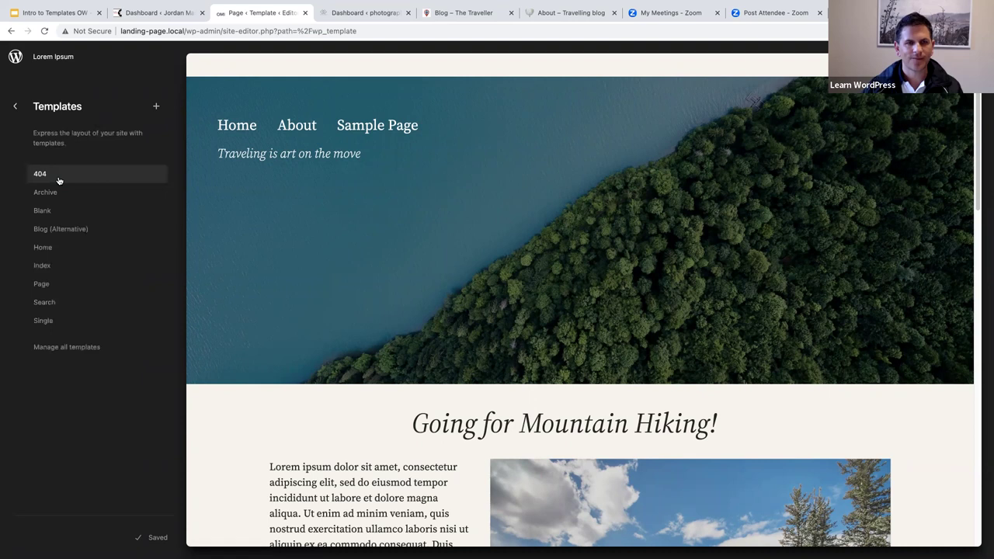
{"action": "left_click", "coordinate": [14, 108]}
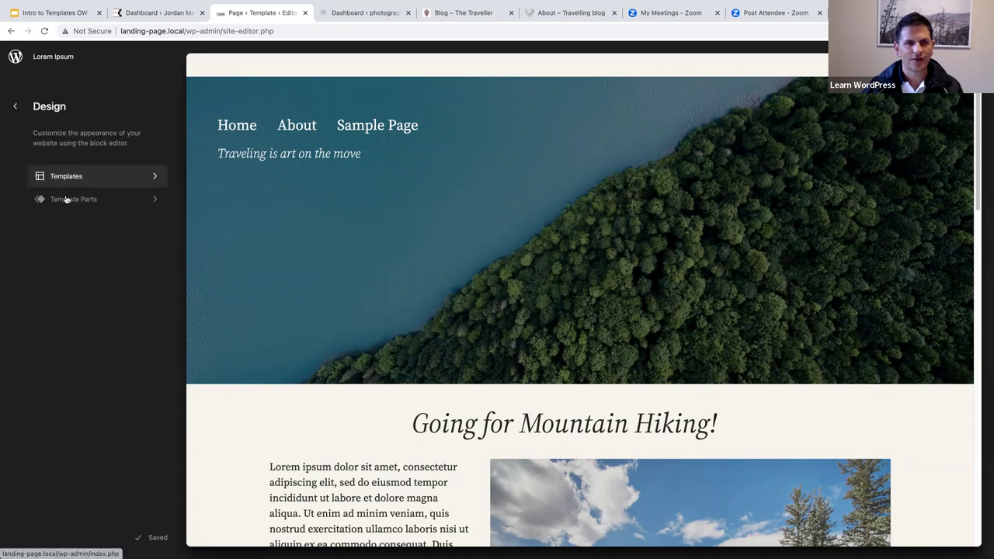
{"action": "left_click", "coordinate": [61, 200]}
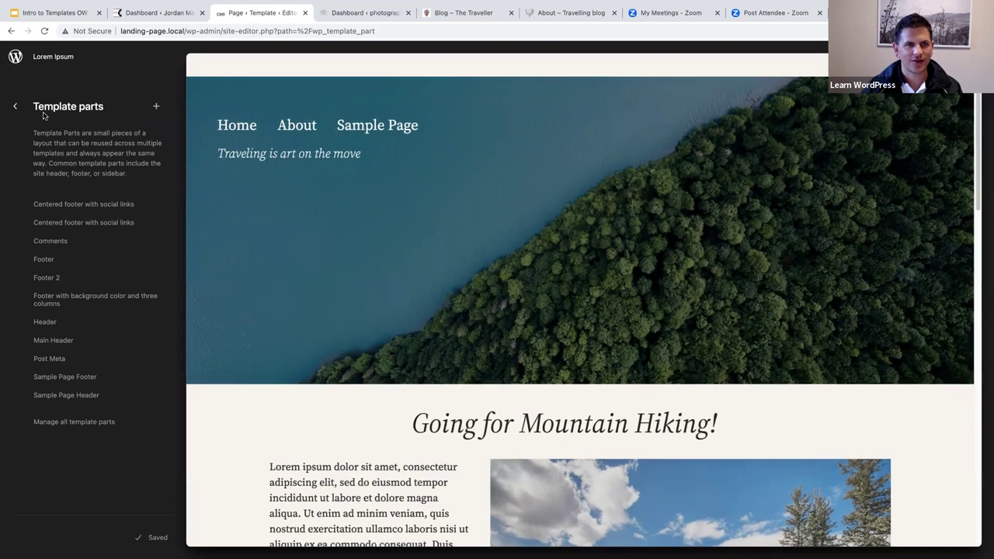
{"action": "left_click", "coordinate": [16, 110]}
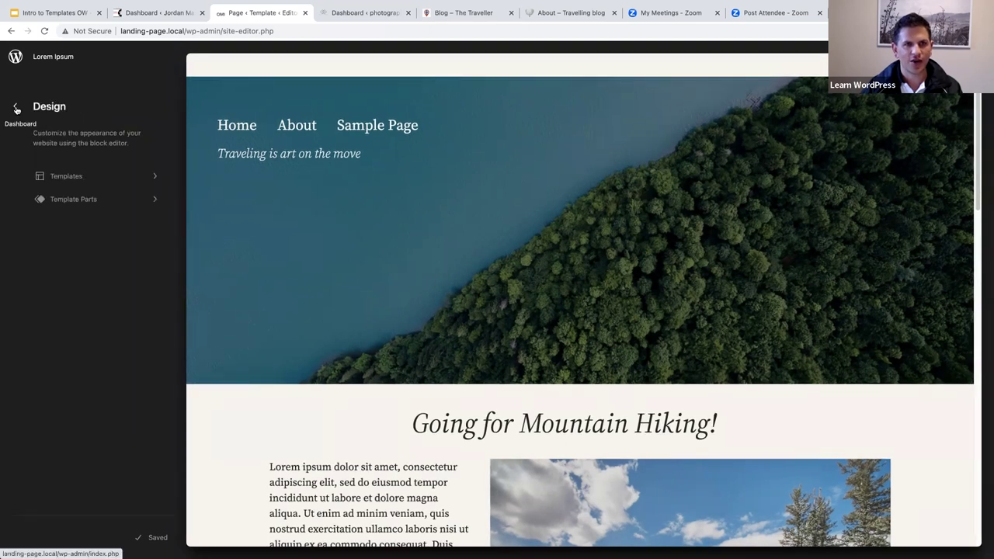
Preview the Blank and Home templates and return to the templates list
{"action": "left_click", "coordinate": [66, 178]}
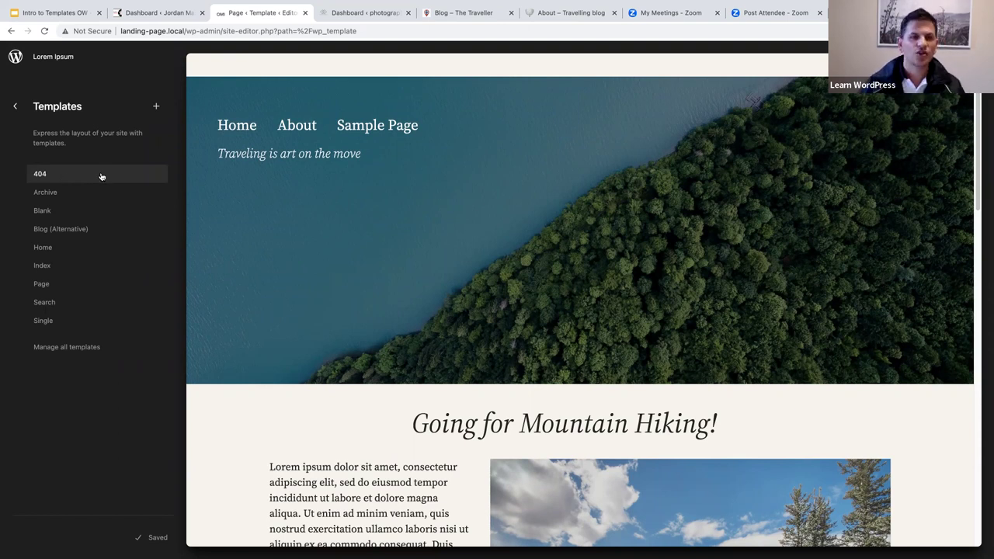
{"action": "left_click", "coordinate": [69, 216]}
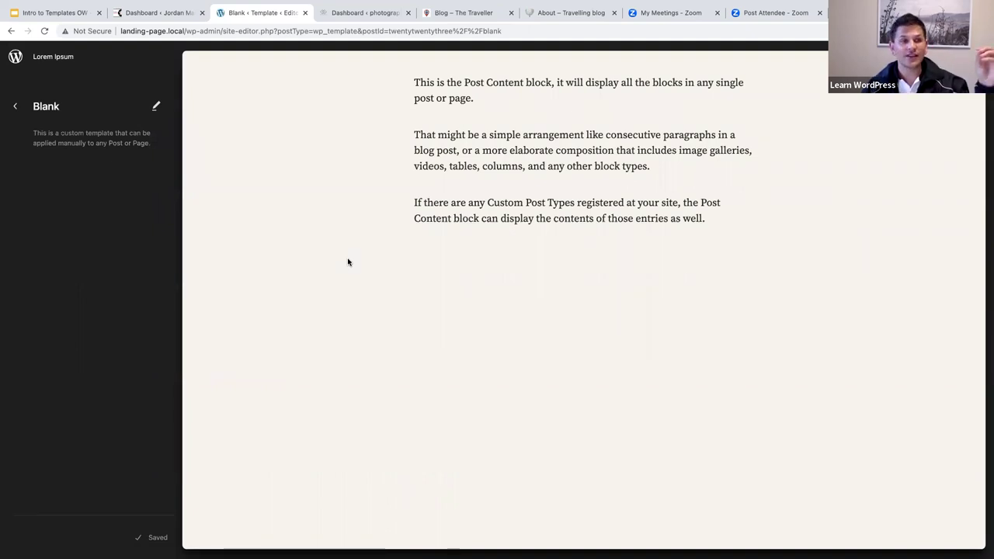
{"action": "left_click", "coordinate": [15, 106]}
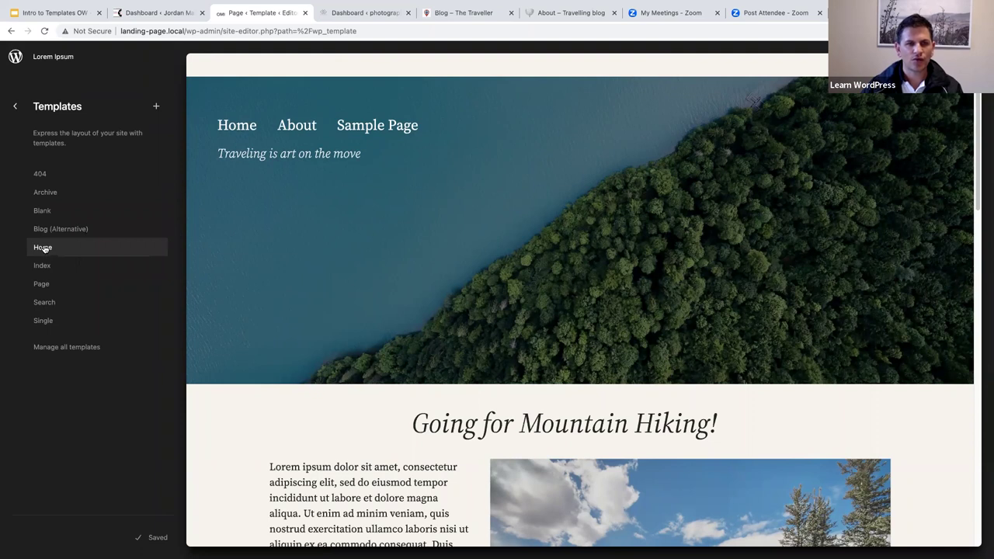
{"action": "left_click", "coordinate": [43, 247]}
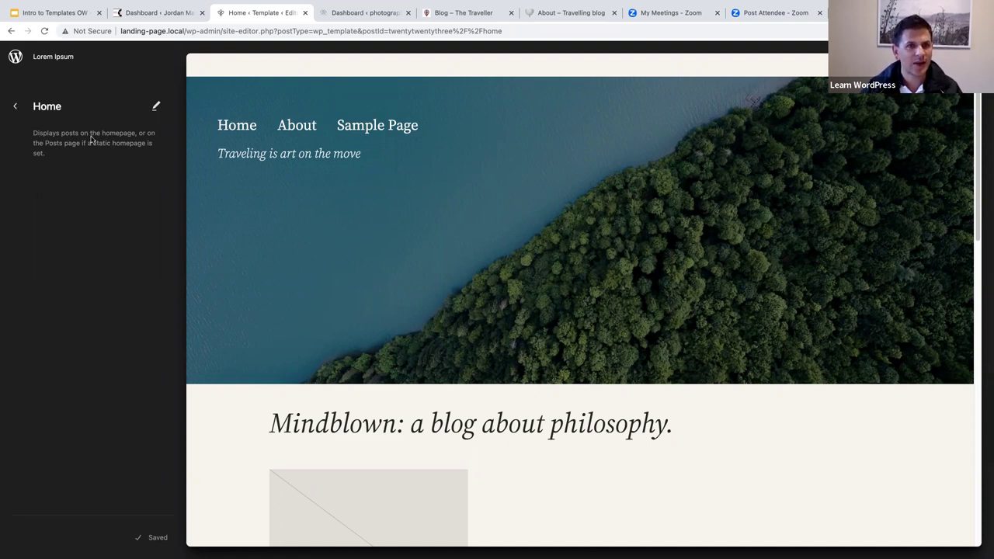
{"action": "left_click", "coordinate": [16, 107]}
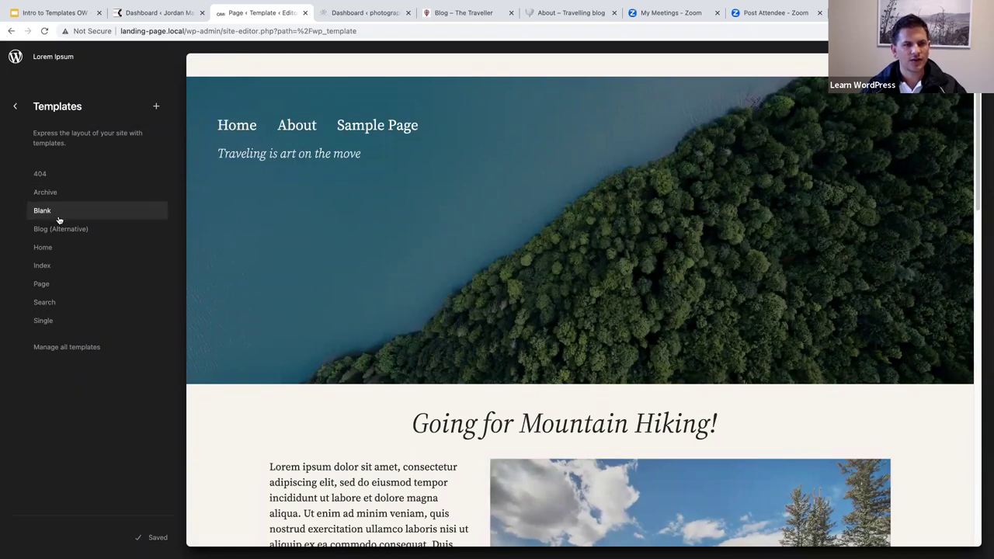
Preview the Page template from its header down to its footer
{"action": "left_click", "coordinate": [64, 286]}
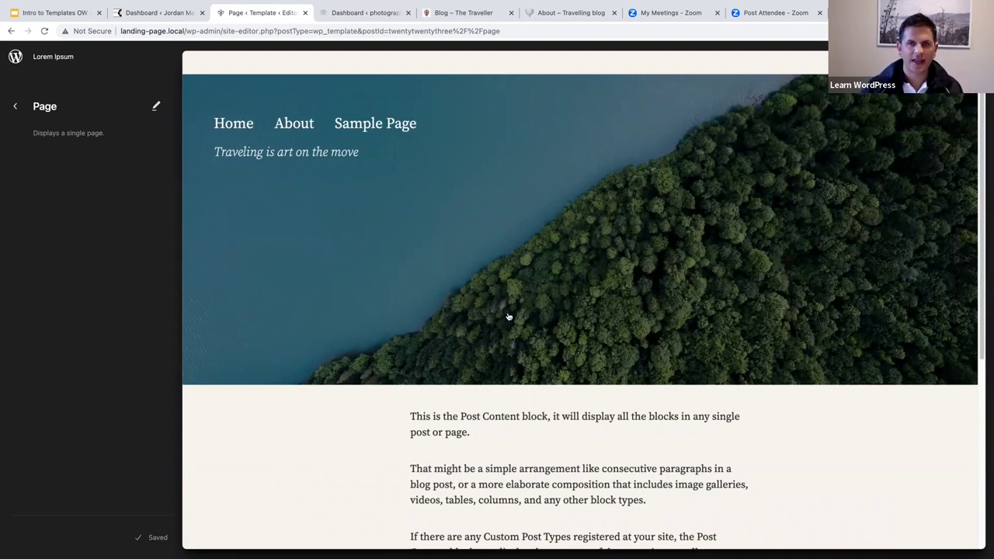
{"action": "scroll", "coordinate": [511, 319], "scroll_direction": "down", "scroll_amount": 5}
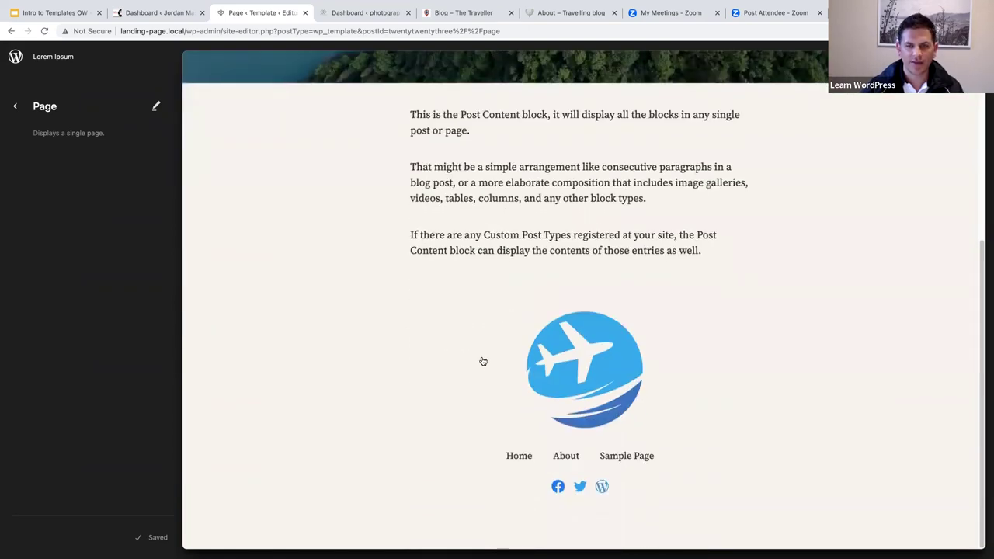
{"action": "scroll", "coordinate": [484, 360], "scroll_direction": "up", "scroll_amount": 5}
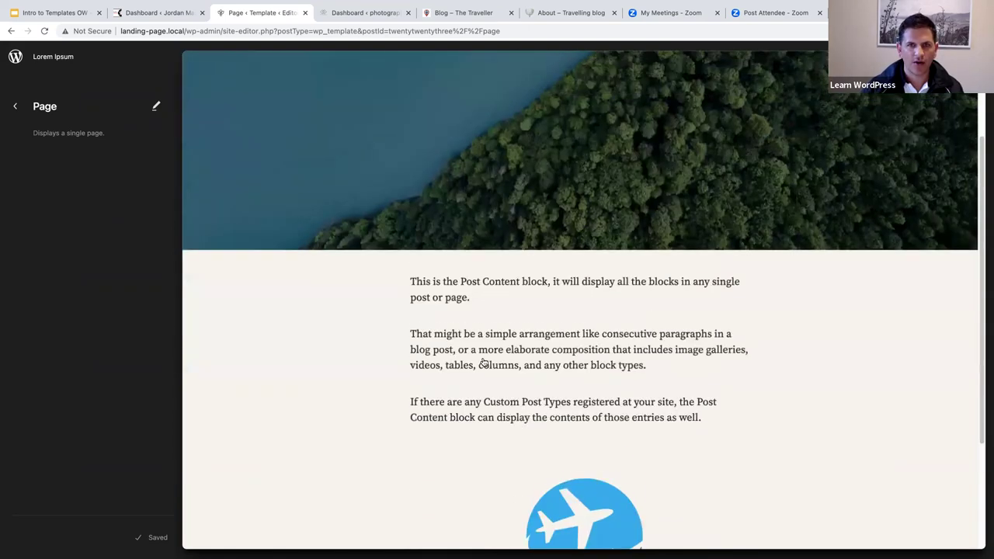
{"action": "scroll", "coordinate": [484, 363], "scroll_direction": "up", "scroll_amount": 1}
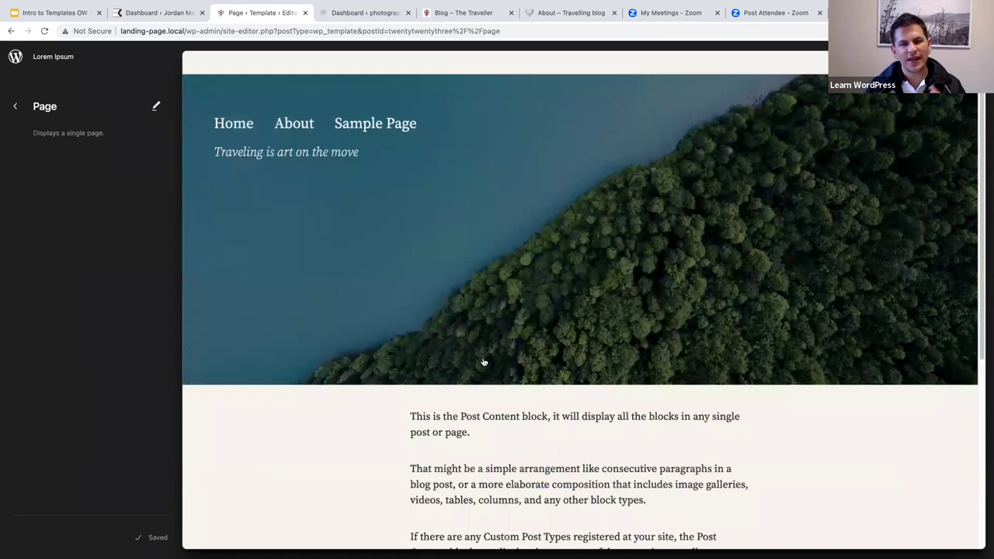
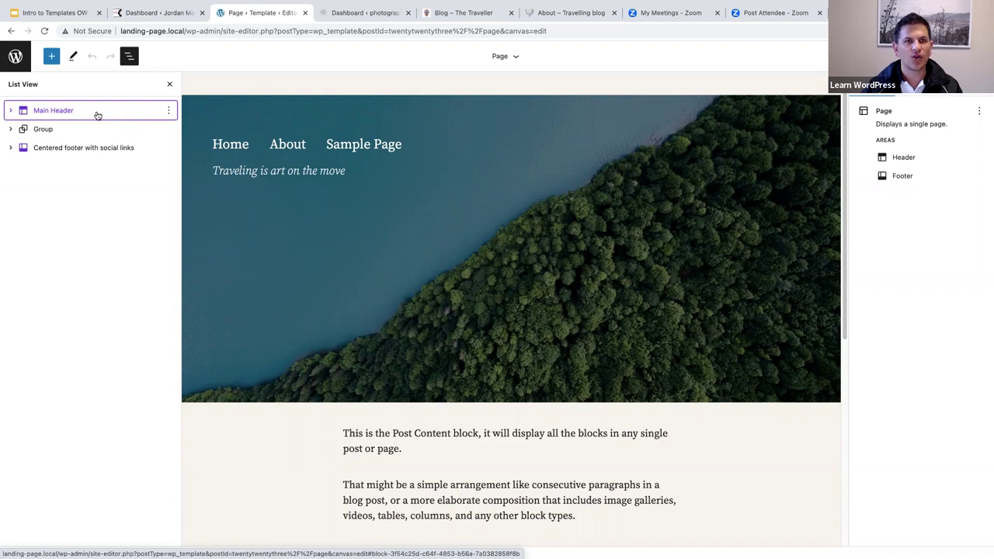
In the Page template, select the Main Header and the Centered footer with social links to inspect each
{"action": "left_click", "coordinate": [98, 113]}
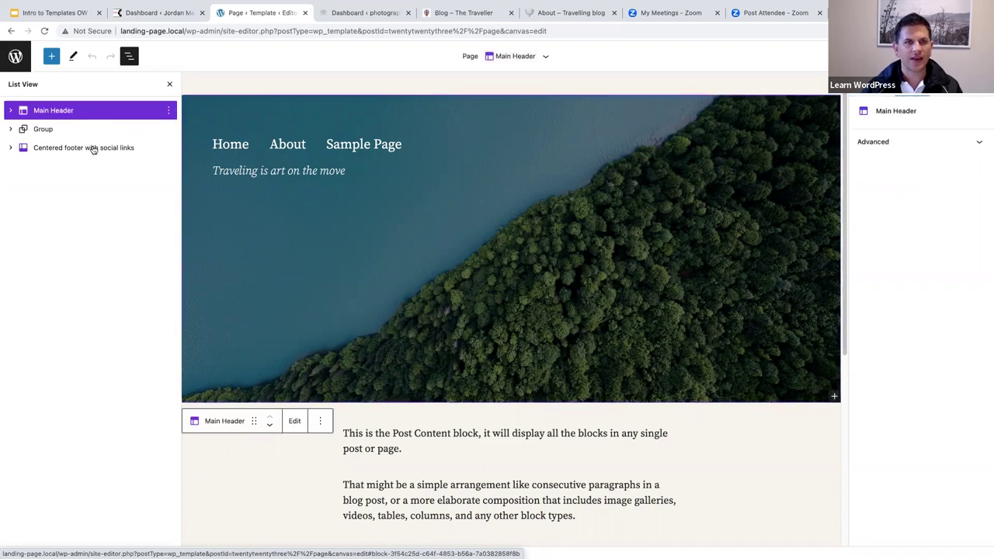
{"action": "left_click", "coordinate": [91, 150]}
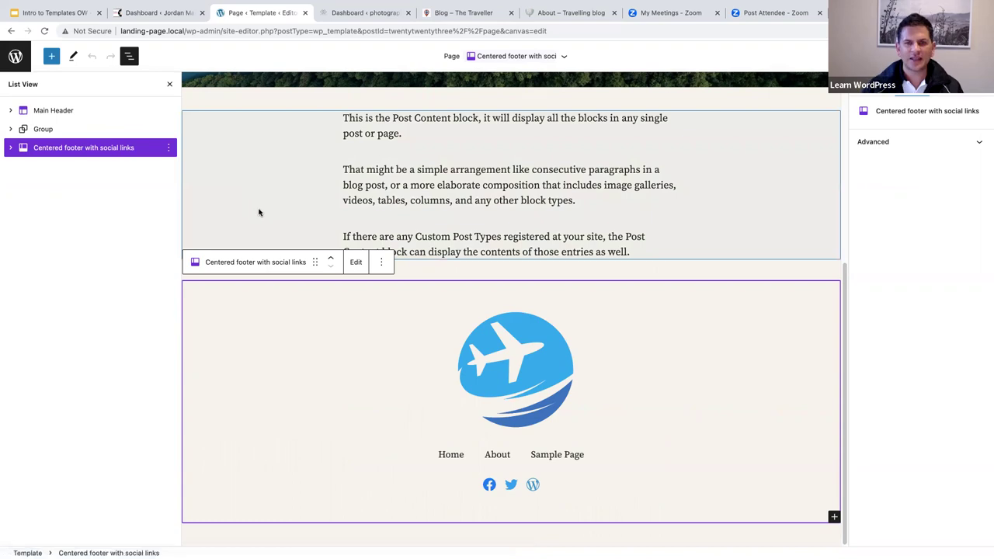
Review the Page template between its header and footer, and select the Group block holding the content area
{"action": "scroll", "coordinate": [261, 214], "scroll_direction": "up", "scroll_amount": 1}
{"action": "scroll", "coordinate": [261, 214], "scroll_direction": "up", "scroll_amount": 5}
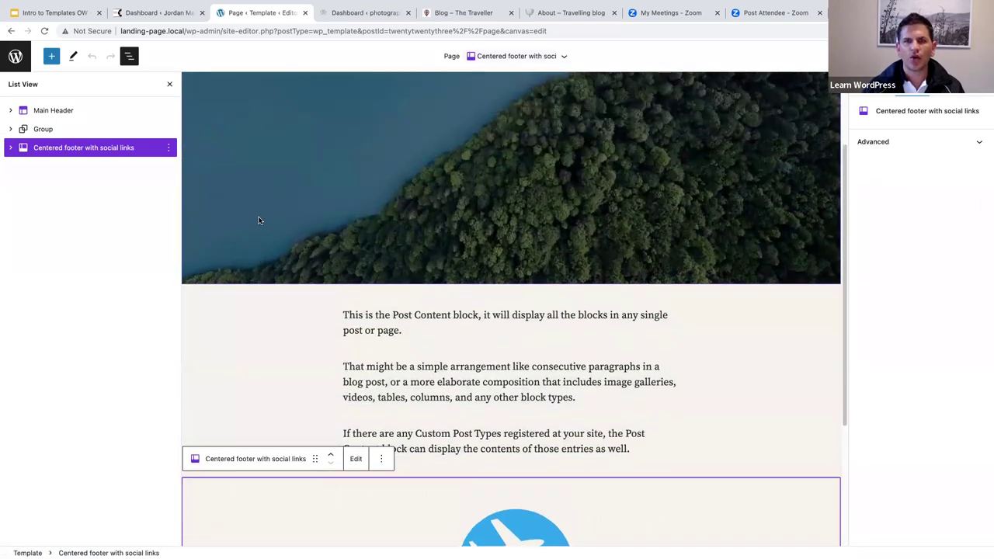
{"action": "scroll", "coordinate": [369, 240], "scroll_direction": "up", "scroll_amount": 3}
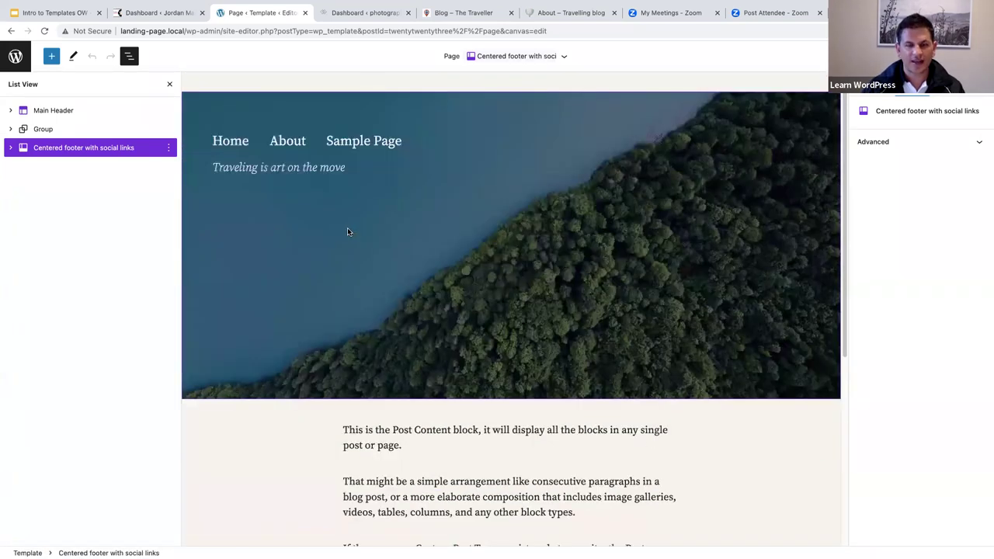
{"action": "scroll", "coordinate": [347, 256], "scroll_direction": "down", "scroll_amount": 7}
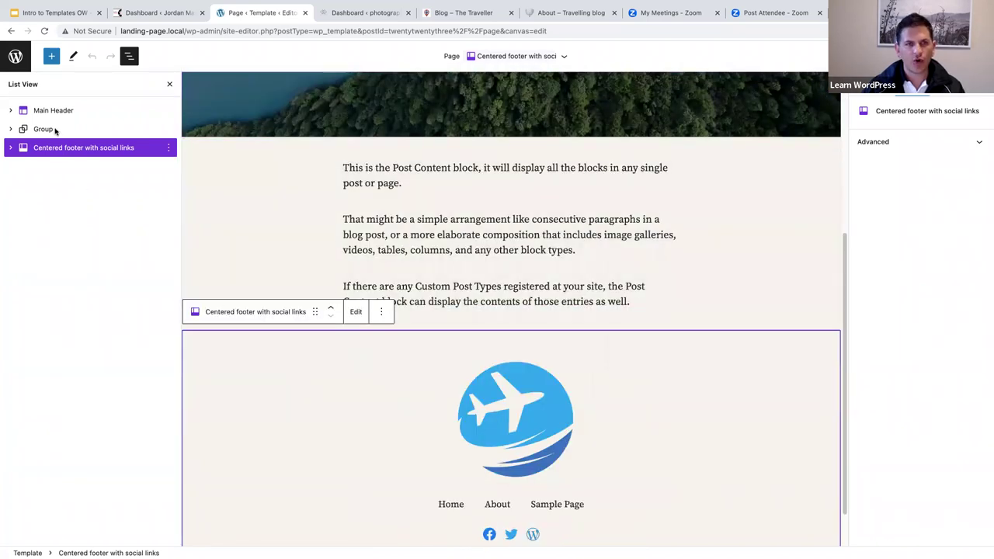
{"action": "left_click", "coordinate": [44, 130]}
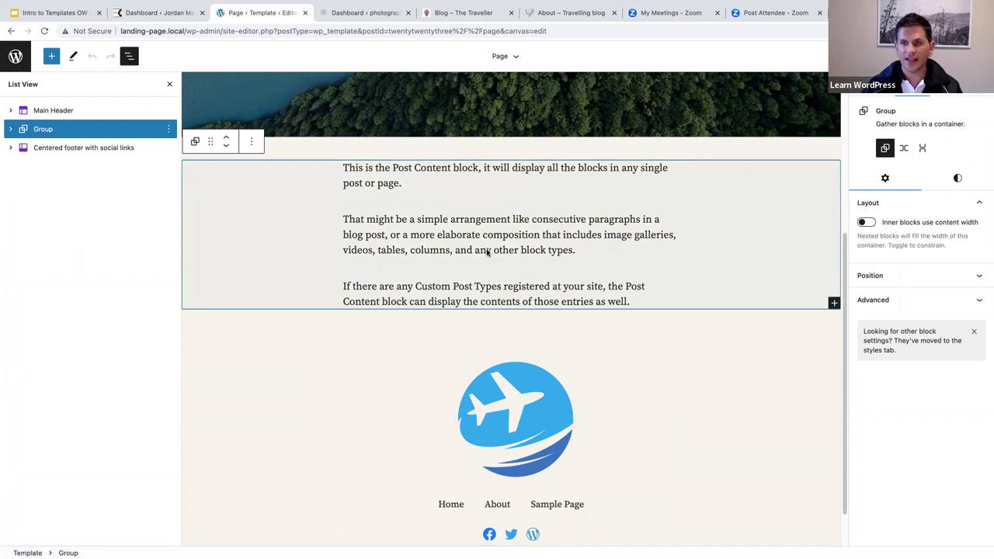
Select the Main Header with its Cover block and the Centered footer in the Page template, returning to the Main Header
{"action": "scroll", "coordinate": [483, 252], "scroll_direction": "up", "scroll_amount": 5}
{"action": "scroll", "coordinate": [481, 274], "scroll_direction": "up", "scroll_amount": 2}
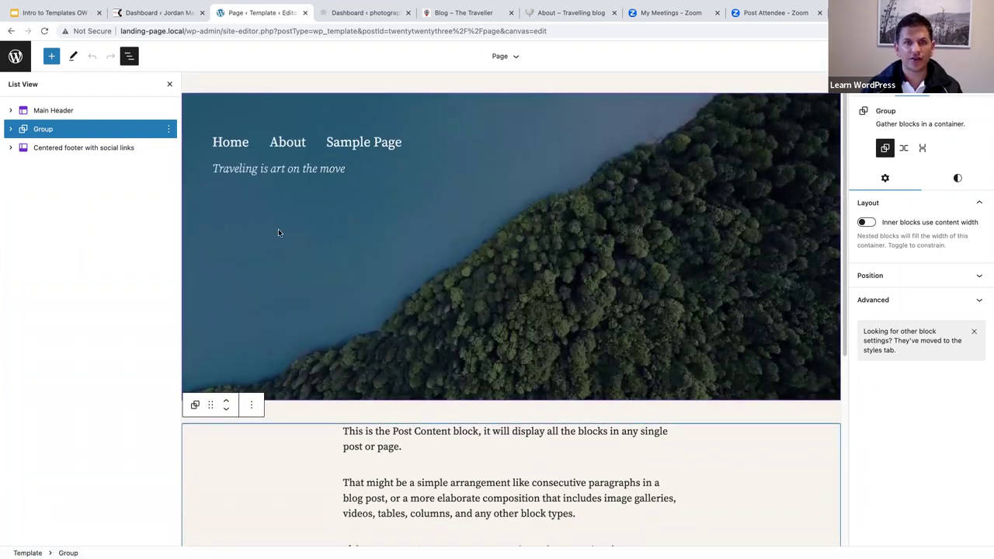
{"action": "left_click", "coordinate": [333, 215]}
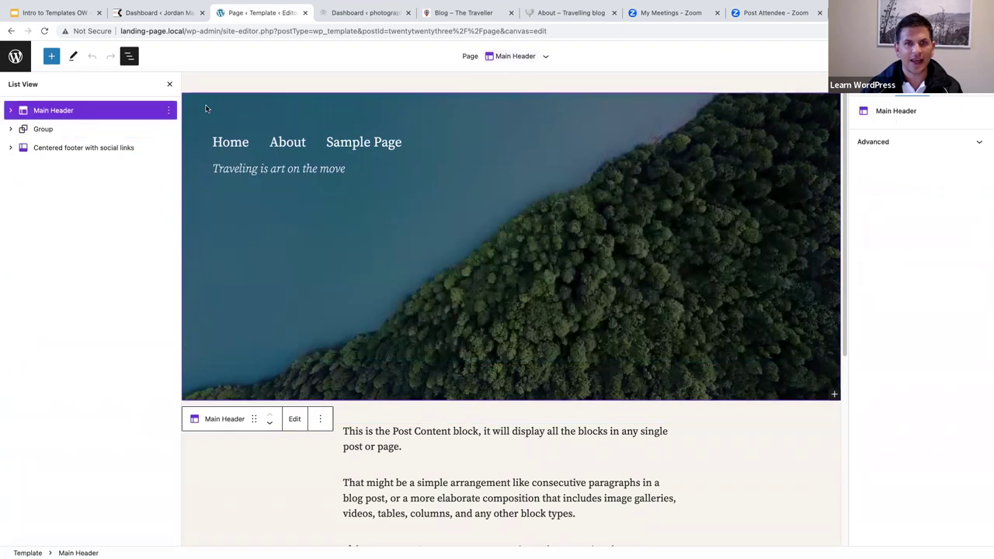
{"action": "left_click", "coordinate": [351, 168]}
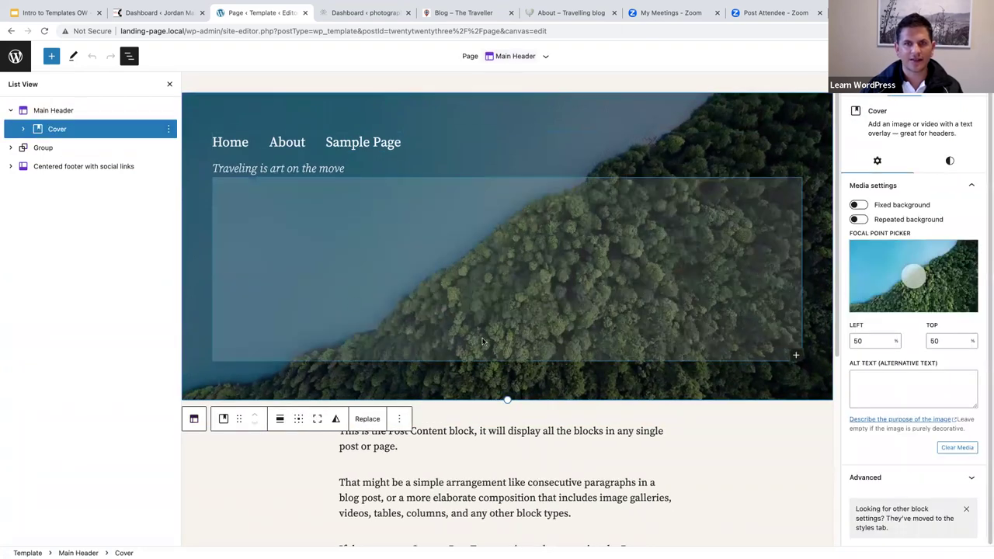
{"action": "scroll", "coordinate": [466, 324], "scroll_direction": "down", "scroll_amount": 5}
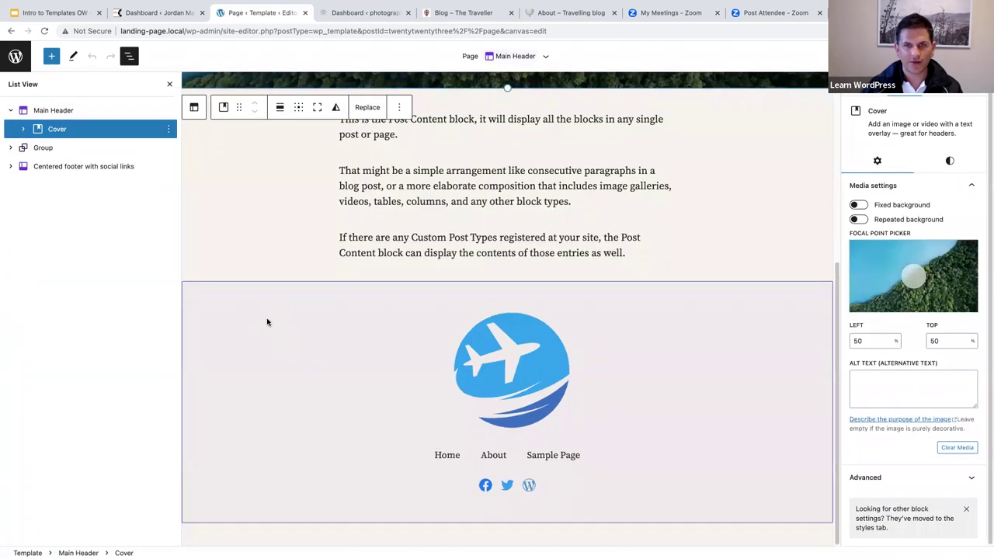
{"action": "left_click", "coordinate": [272, 324]}
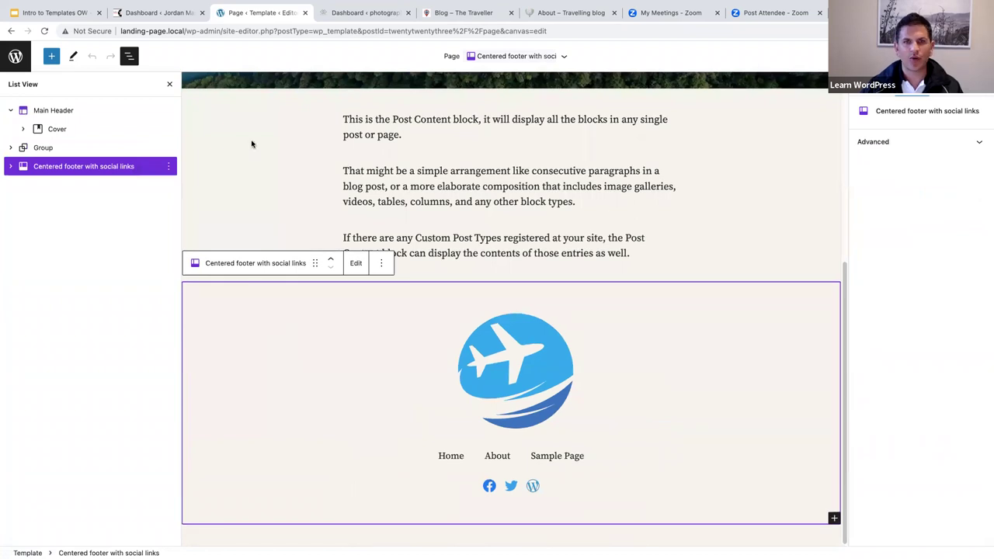
{"action": "scroll", "coordinate": [255, 155], "scroll_direction": "up", "scroll_amount": 5}
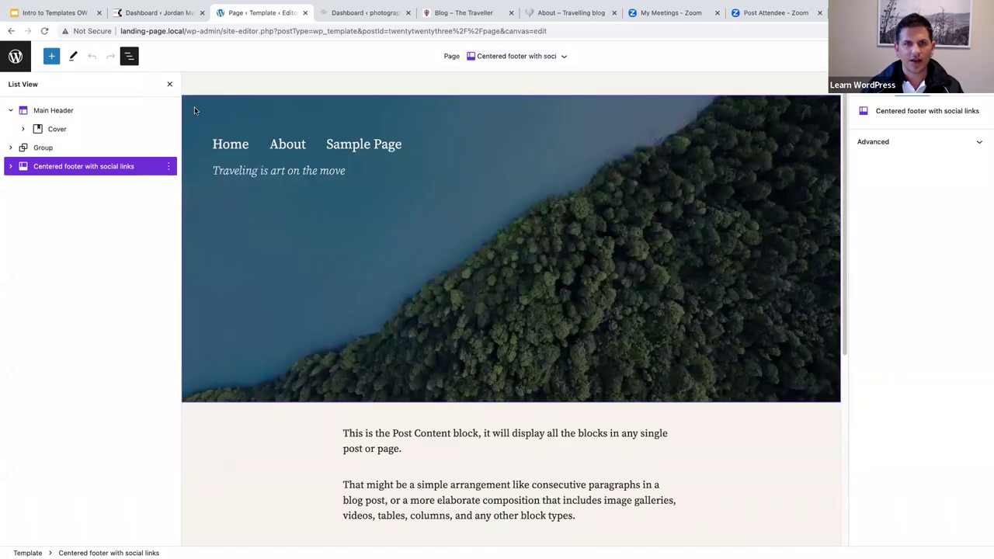
{"action": "left_click", "coordinate": [194, 110]}
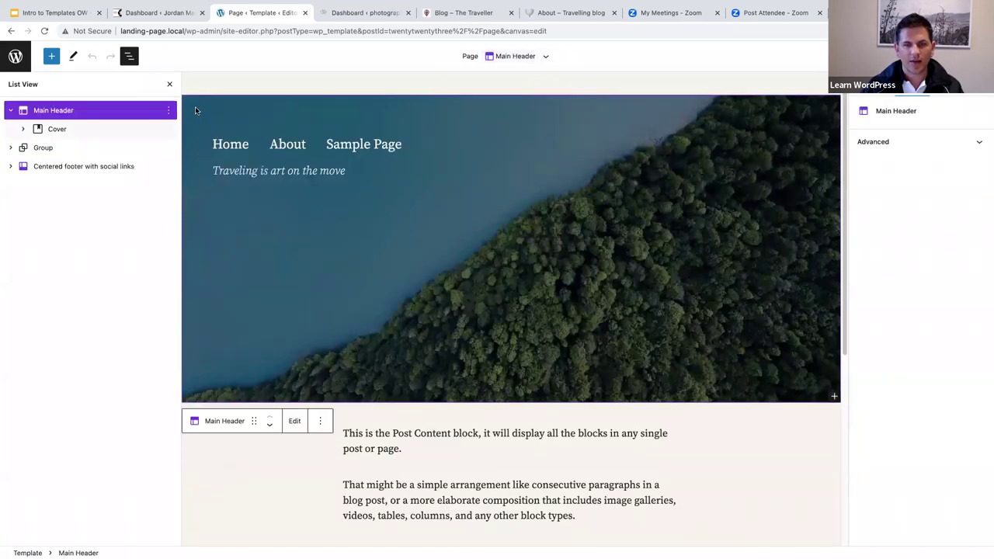
Expand the Group block in the template's block structure and select its Post Content block to examine it
{"action": "left_click", "coordinate": [9, 149]}
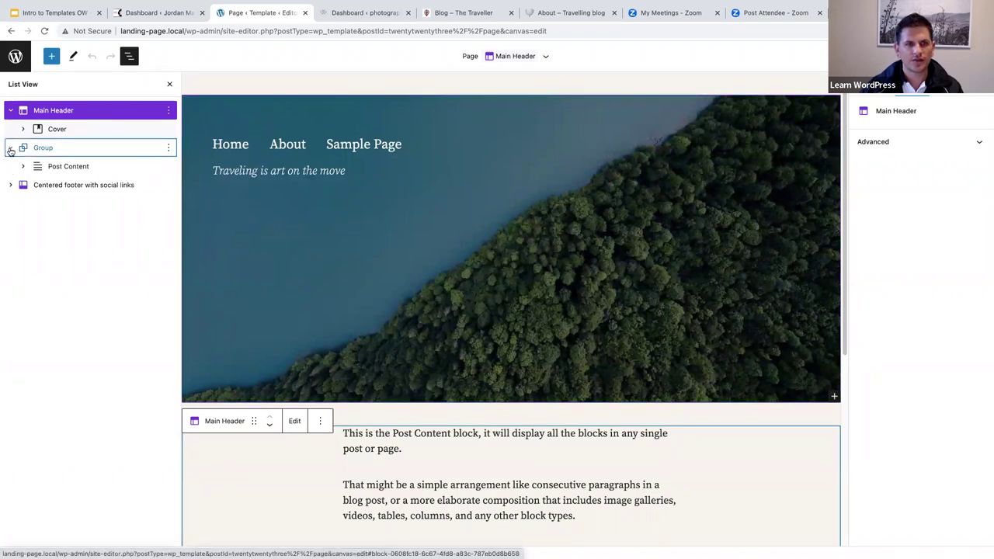
{"action": "left_click", "coordinate": [70, 166]}
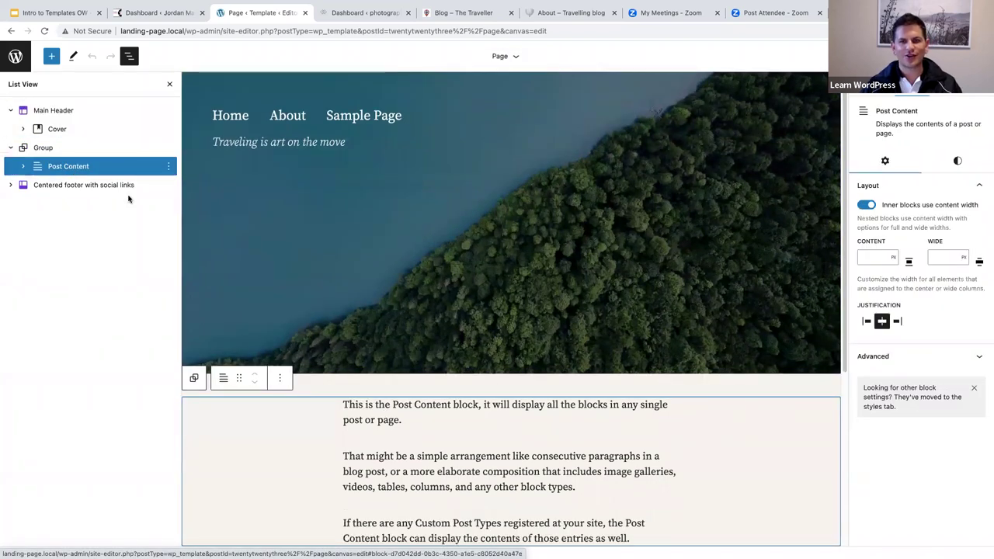
{"action": "scroll", "coordinate": [455, 347], "scroll_direction": "down", "scroll_amount": 2}
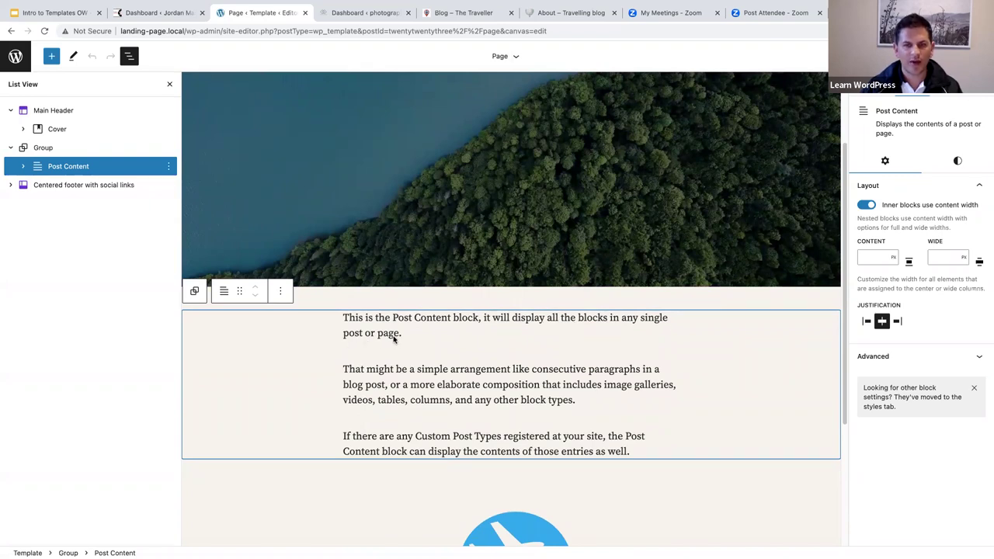
{"action": "scroll", "coordinate": [394, 339], "scroll_direction": "up", "scroll_amount": 3}
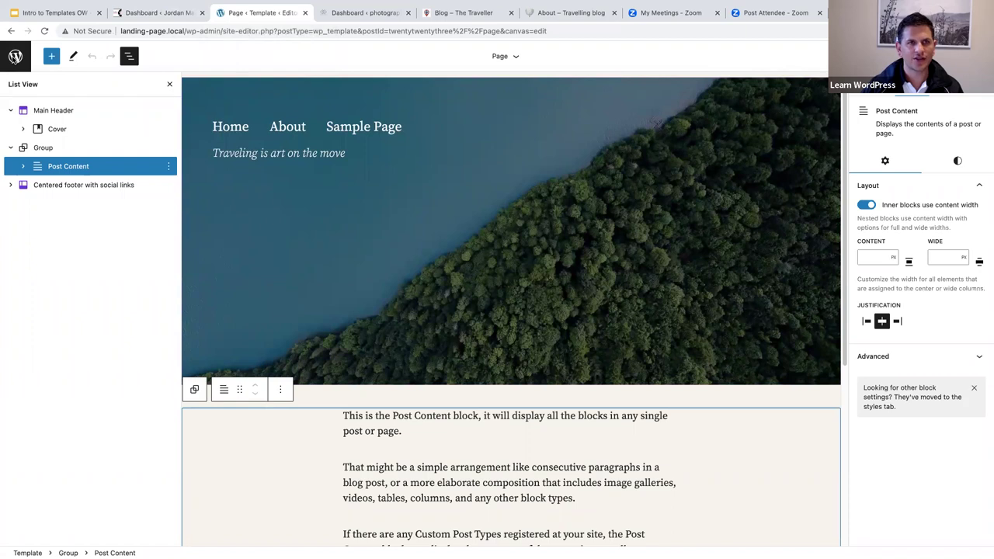
Leave the site editor for the admin dashboard and open the Reading settings to view the homepage options
{"action": "left_click", "coordinate": [15, 57]}
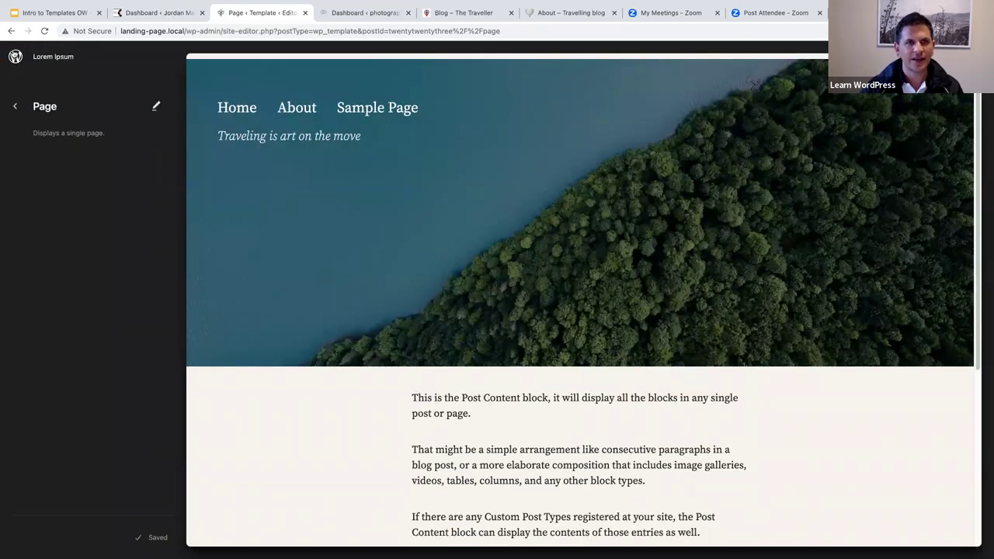
{"action": "left_click", "coordinate": [15, 57]}
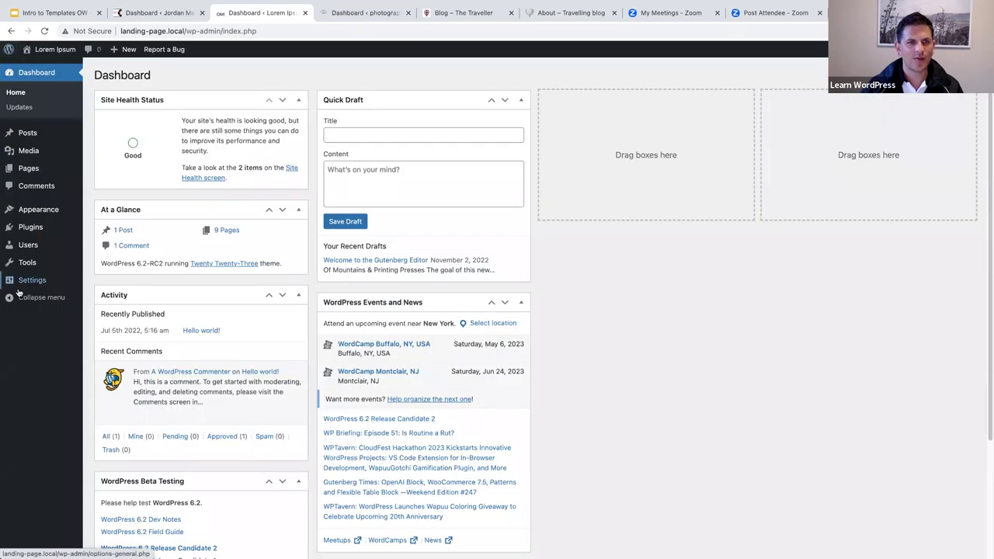
{"action": "mouse_move", "coordinate": [35, 281]}
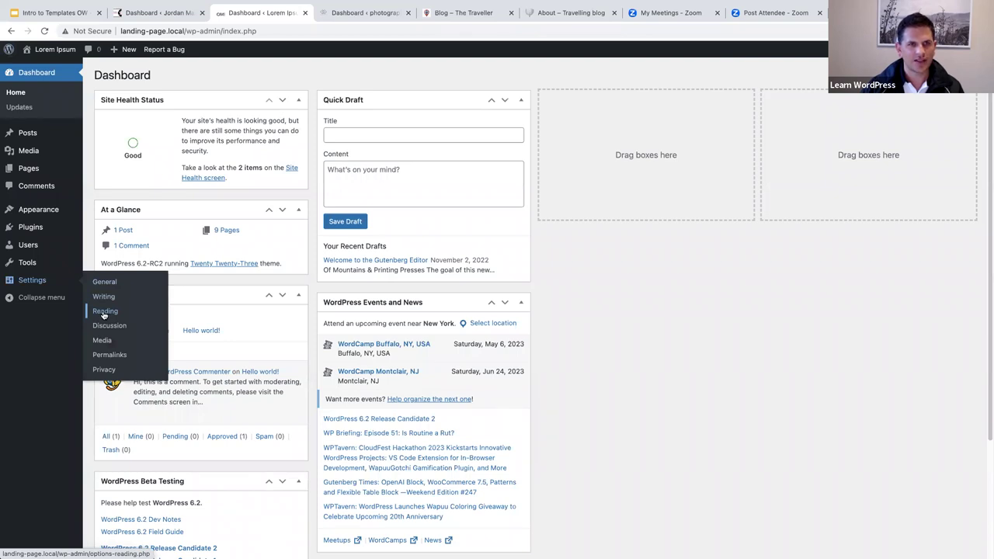
{"action": "left_click", "coordinate": [104, 313]}
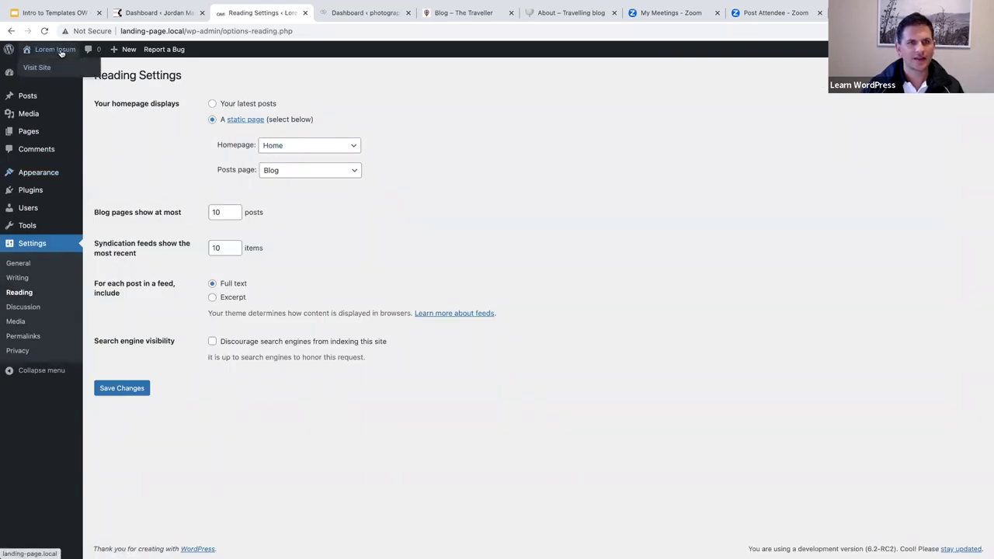
Reopen the site editor from the admin area and show its list of templates
{"action": "mouse_move", "coordinate": [23, 173]}
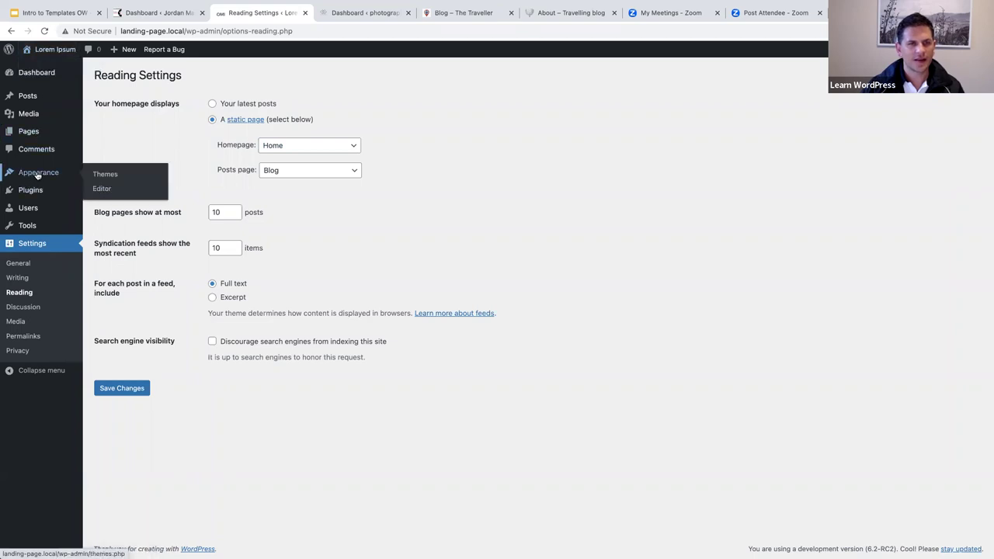
{"action": "left_click", "coordinate": [103, 190]}
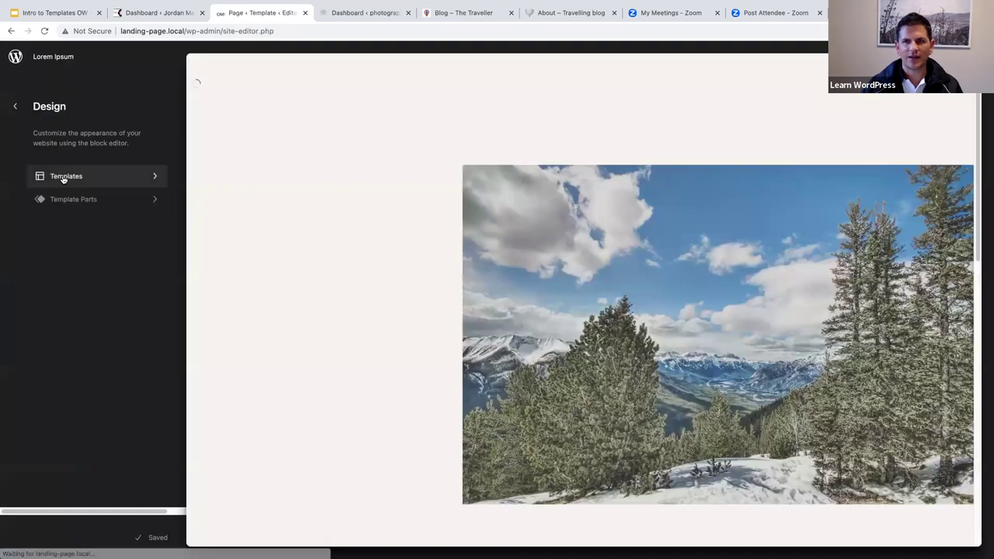
{"action": "left_click", "coordinate": [64, 177]}
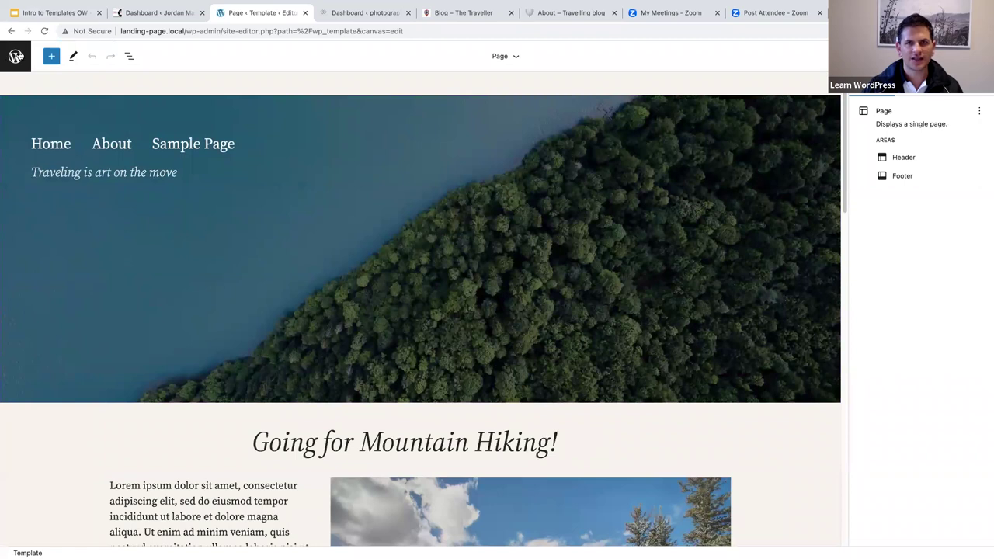
{"action": "left_click", "coordinate": [15, 57]}
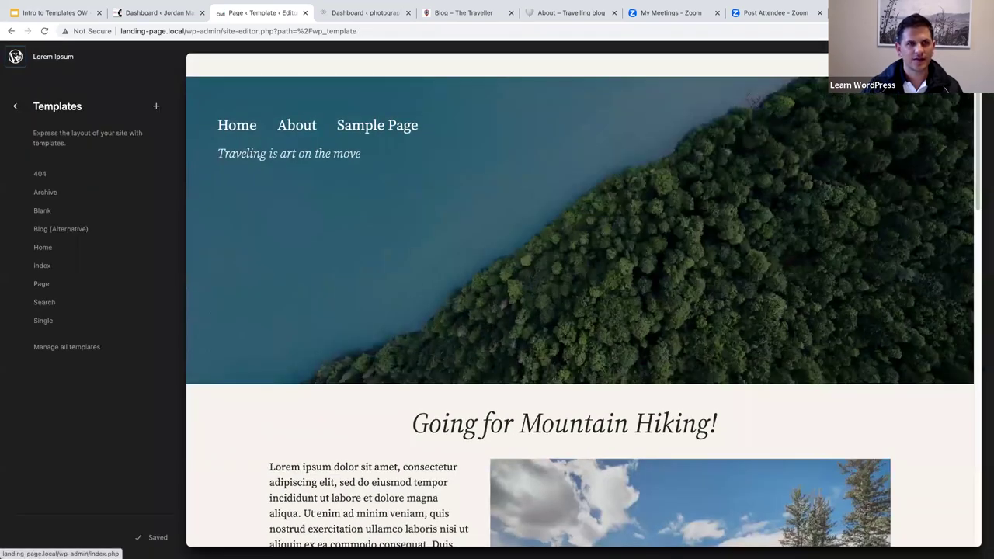
Visit the live site's homepage and examine its header, page content and footer against the Page template
{"action": "left_click", "coordinate": [15, 55]}
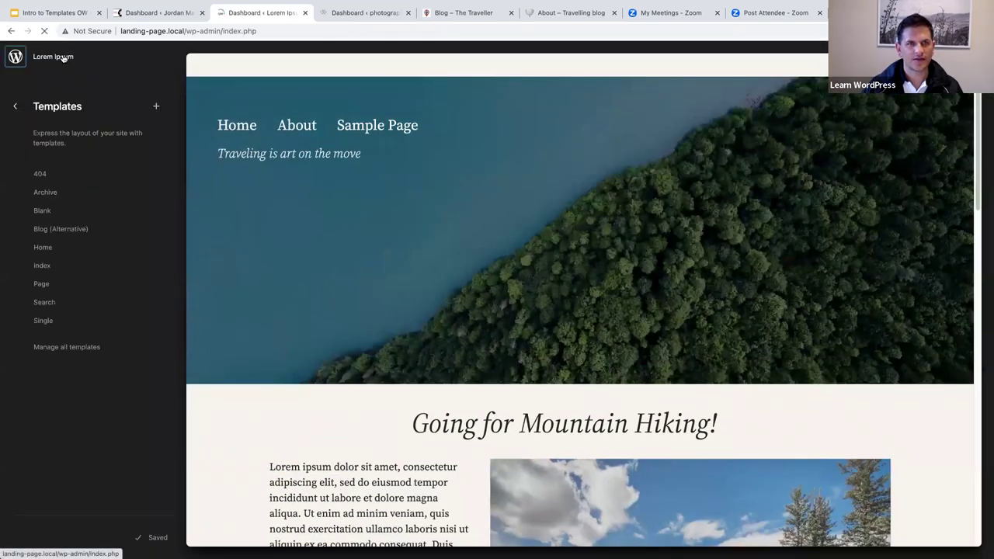
{"action": "left_click", "coordinate": [48, 48]}
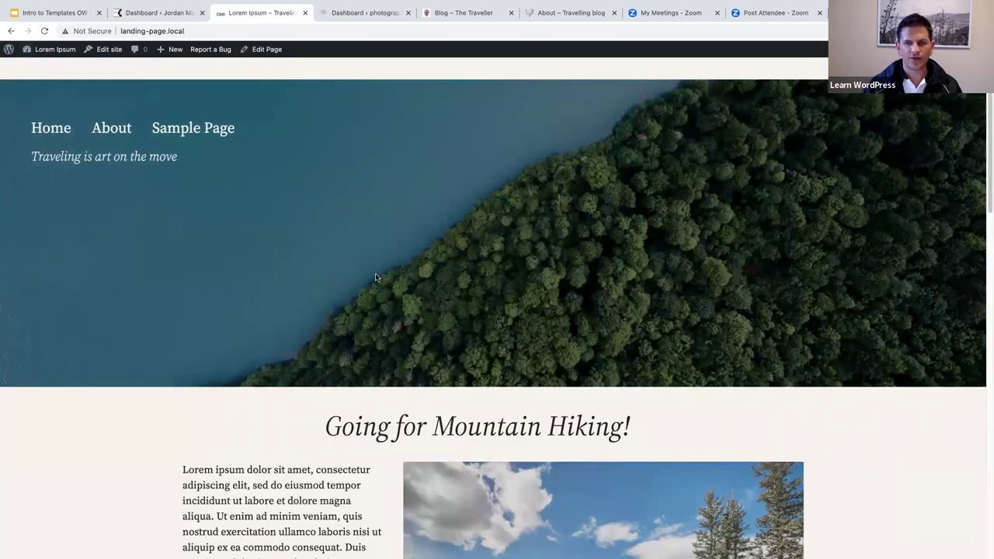
{"action": "scroll", "coordinate": [376, 277], "scroll_direction": "down", "scroll_amount": 10}
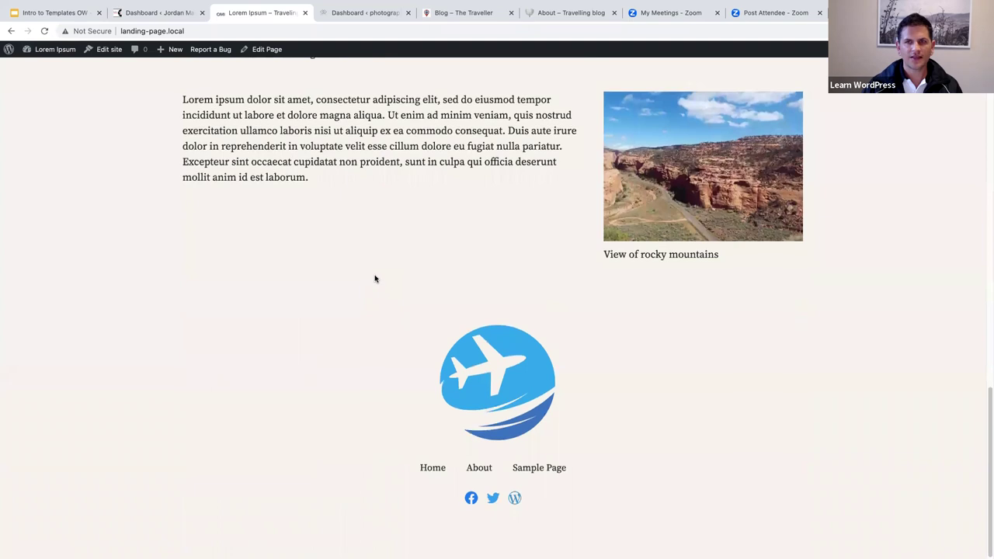
{"action": "scroll", "coordinate": [375, 279], "scroll_direction": "up", "scroll_amount": 8}
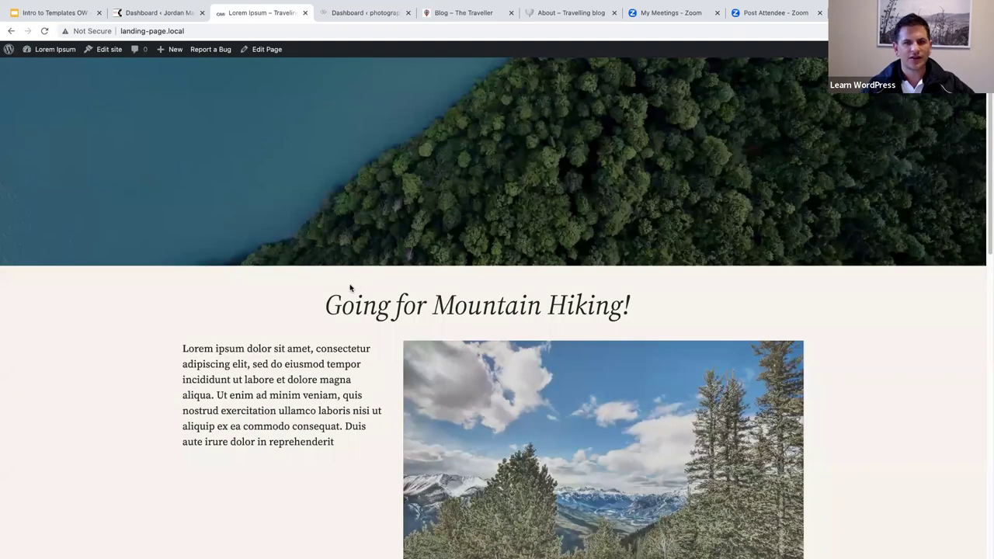
{"action": "scroll", "coordinate": [350, 288], "scroll_direction": "up", "scroll_amount": 3}
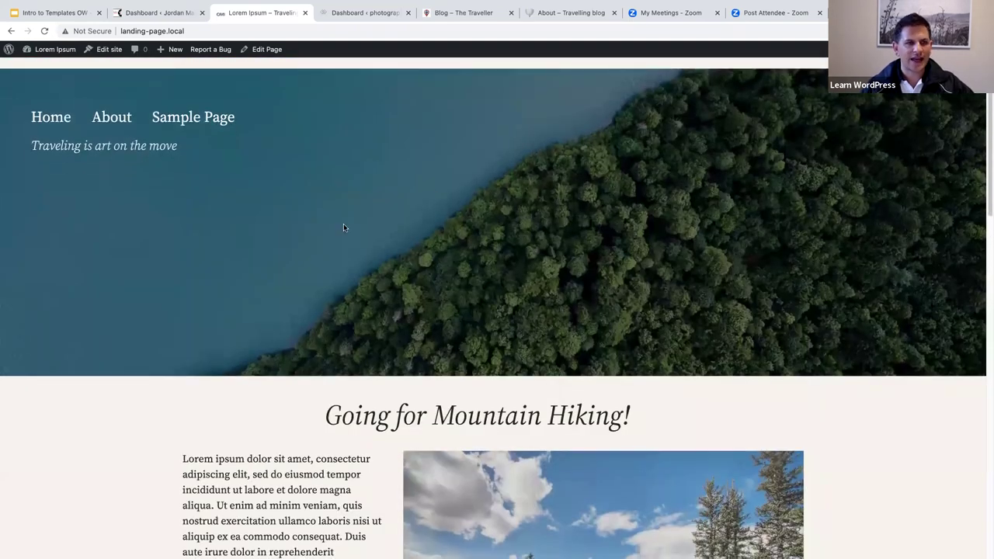
{"action": "scroll", "coordinate": [341, 224], "scroll_direction": "down", "scroll_amount": 10}
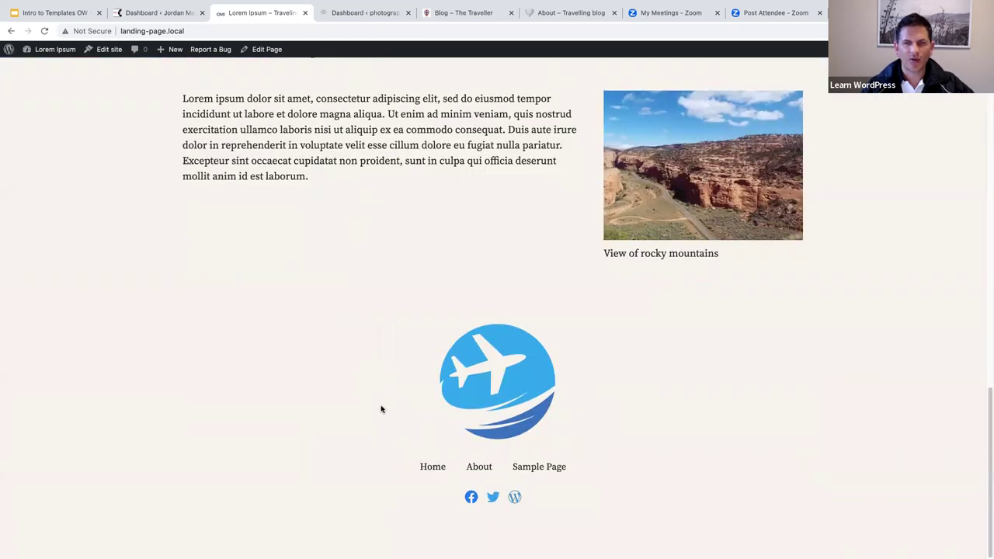
{"action": "scroll", "coordinate": [381, 409], "scroll_direction": "up", "scroll_amount": 5}
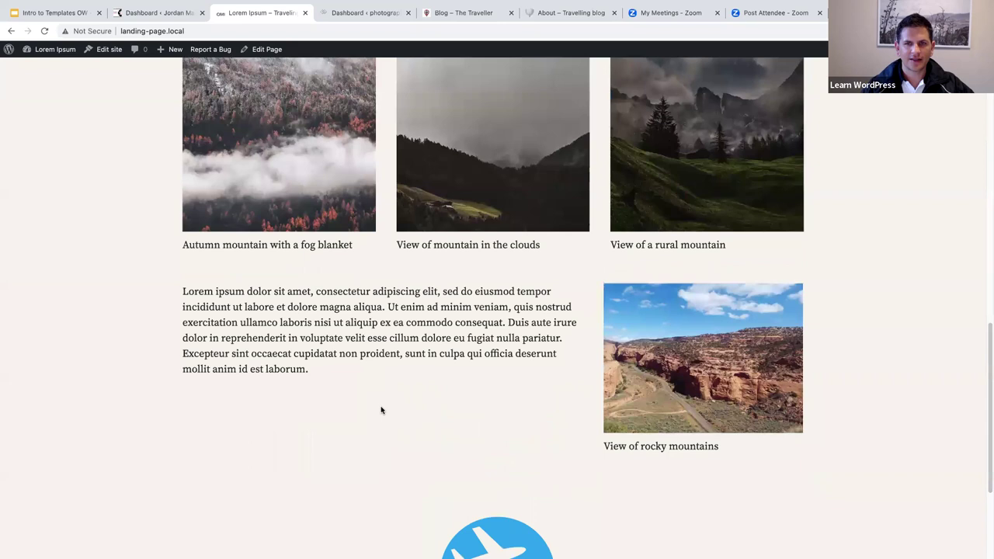
{"action": "scroll", "coordinate": [365, 412], "scroll_direction": "up", "scroll_amount": 5}
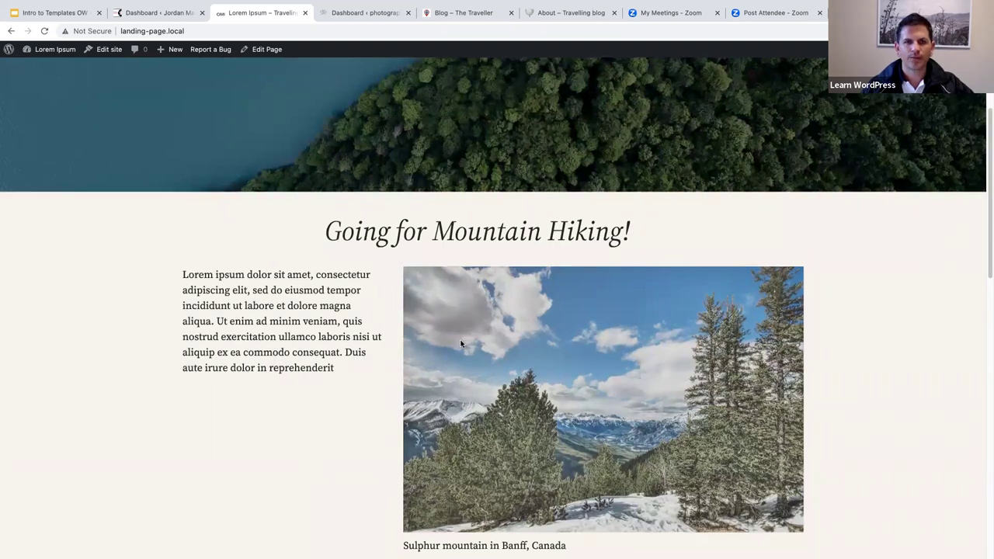
{"action": "scroll", "coordinate": [263, 169], "scroll_direction": "up", "scroll_amount": 3}
Visit the Sample Page on the live site and review its content between the shared header and footer
{"action": "left_click", "coordinate": [204, 134]}
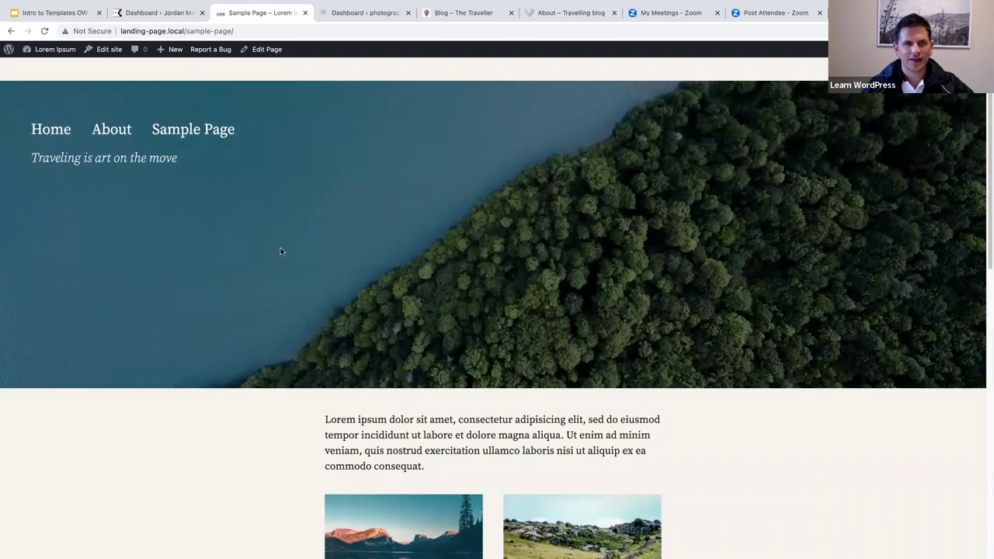
{"action": "scroll", "coordinate": [281, 251], "scroll_direction": "down", "scroll_amount": 8}
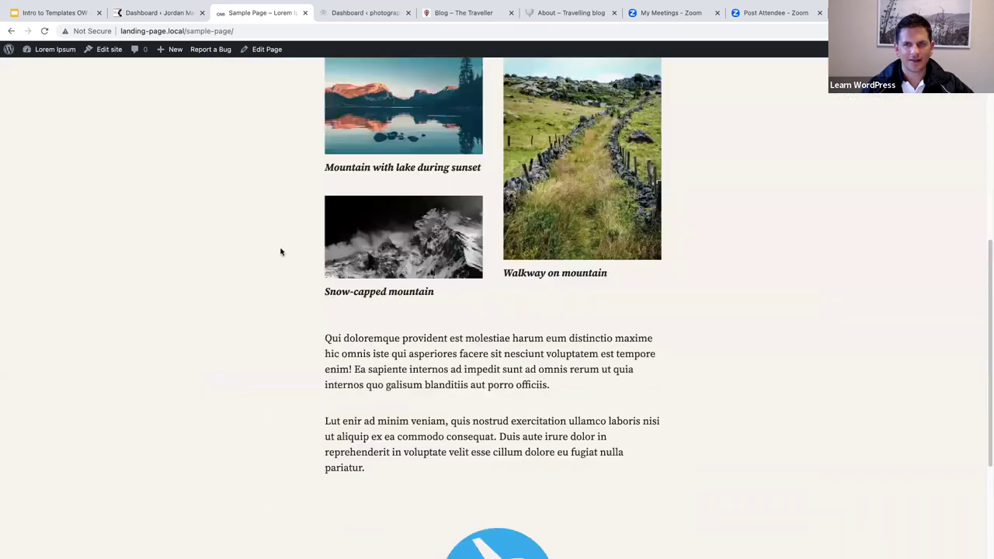
{"action": "scroll", "coordinate": [358, 392], "scroll_direction": "up", "scroll_amount": 6}
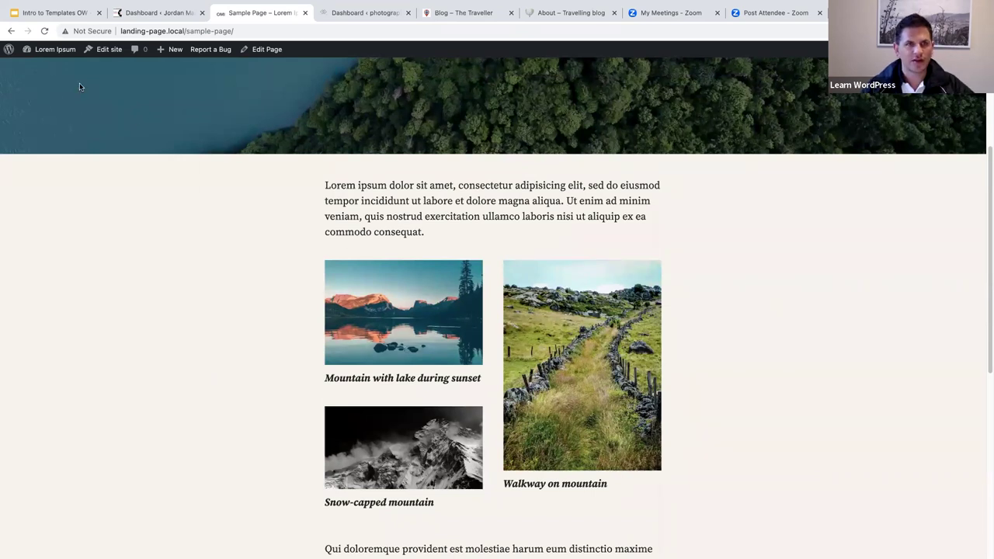
Open the Sample Page for editing from the admin area's list of pages
{"action": "left_click", "coordinate": [49, 56]}
{"action": "left_click", "coordinate": [29, 170]}
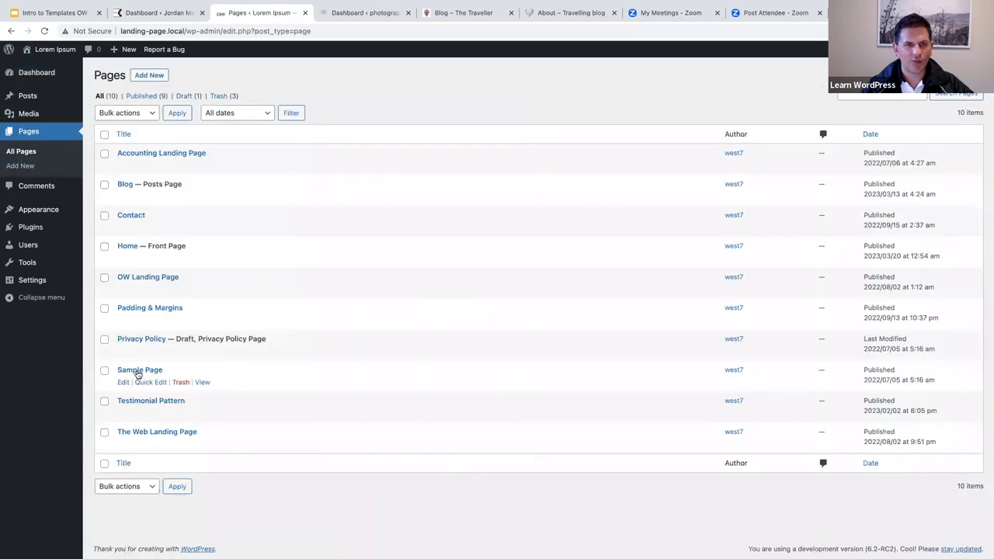
{"action": "left_click", "coordinate": [137, 371]}
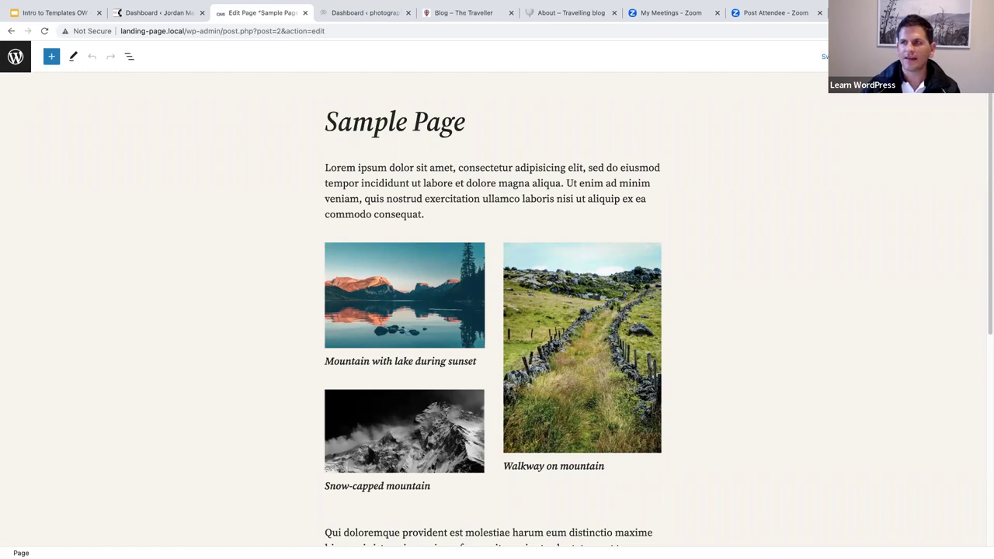
Show the Sample Page's settings and review the templates available for it, leaving the default template selected
{"action": "key", "text": "ctrl+shift+comma"}
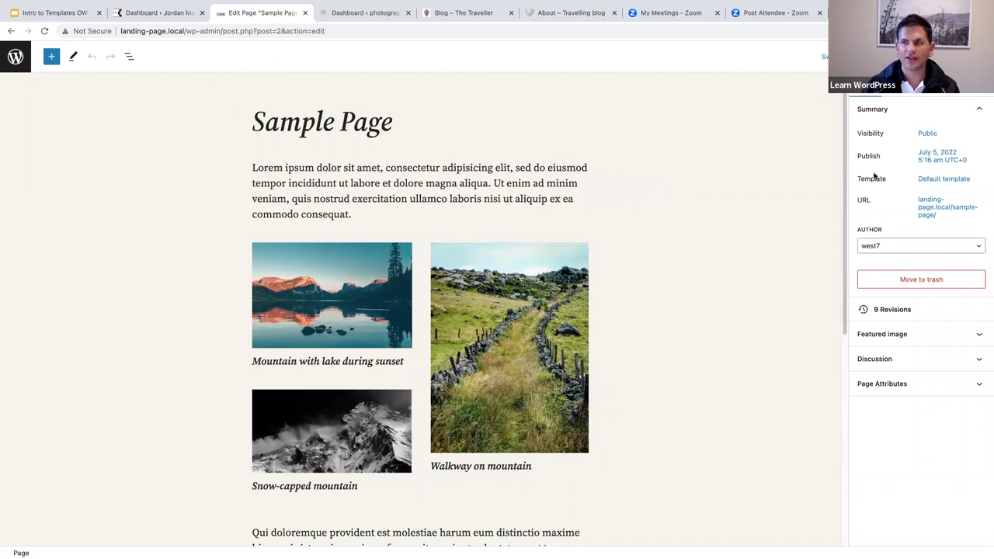
{"action": "left_click", "coordinate": [946, 181]}
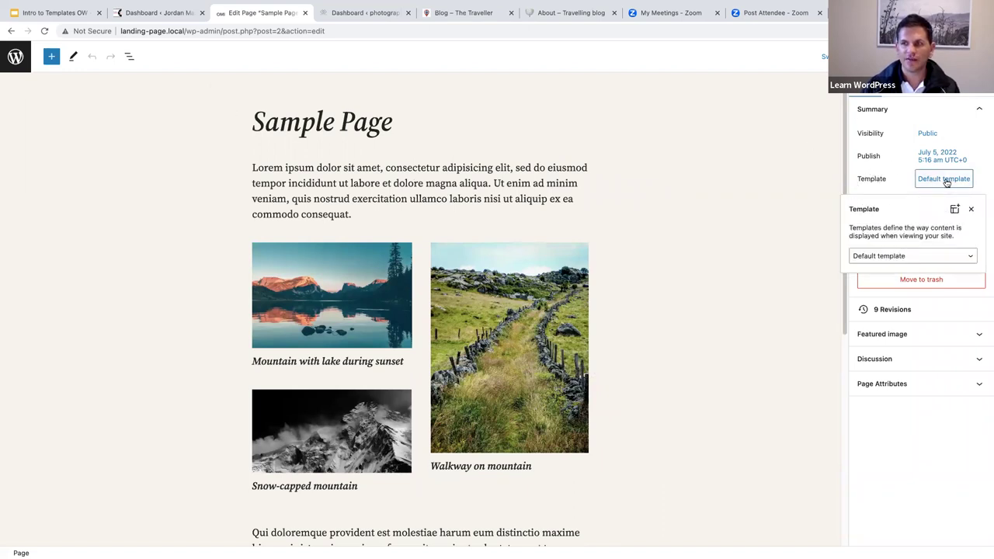
{"action": "left_click", "coordinate": [925, 257]}
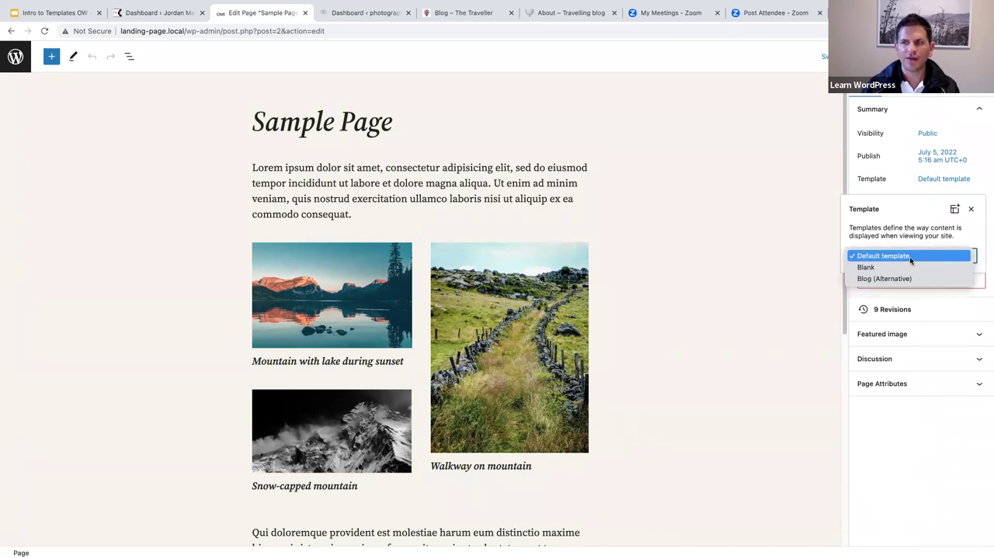
{"action": "left_click", "coordinate": [615, 186]}
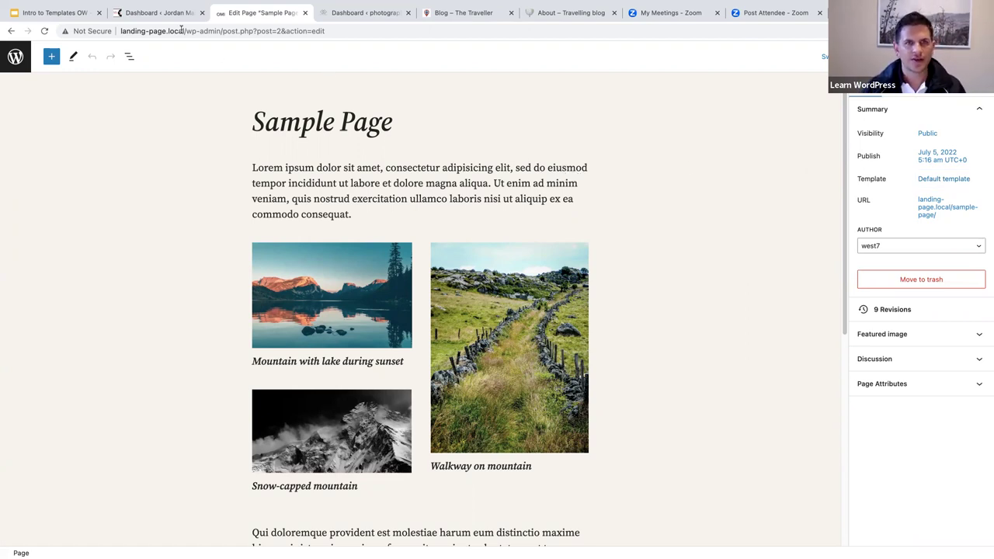
Switch to the blocks.local site's dashboard and check its installed themes and plugins
{"action": "left_click", "coordinate": [154, 14]}
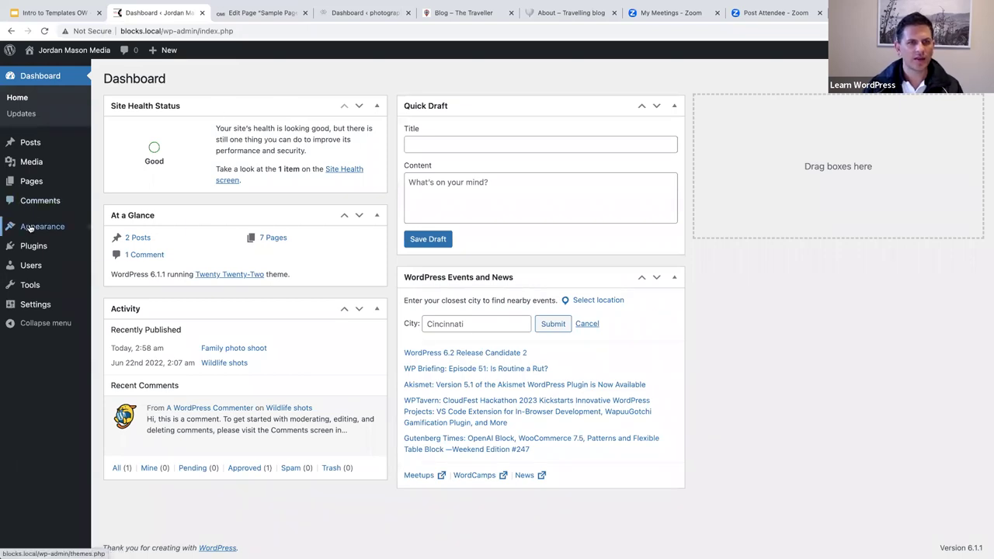
{"action": "mouse_move", "coordinate": [30, 228]}
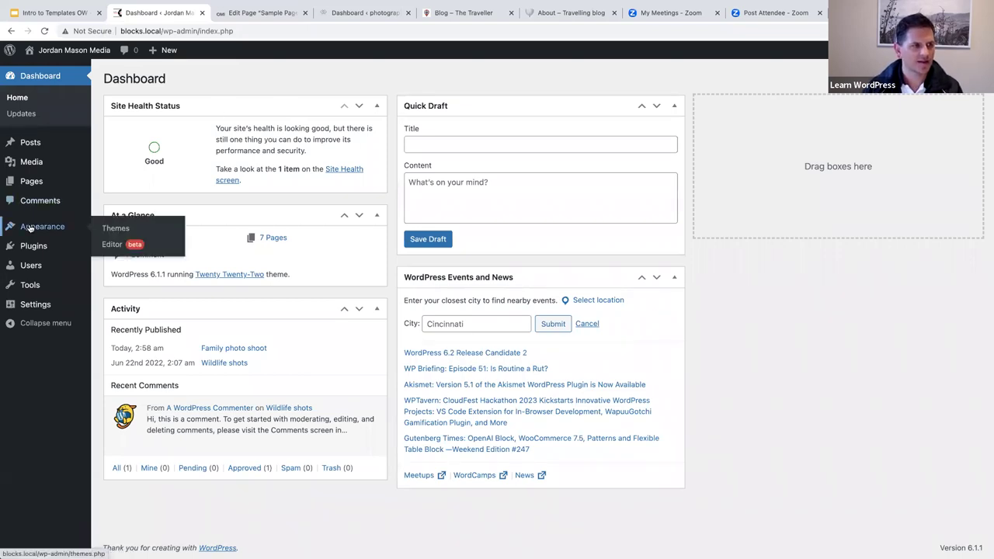
{"action": "left_click", "coordinate": [115, 230]}
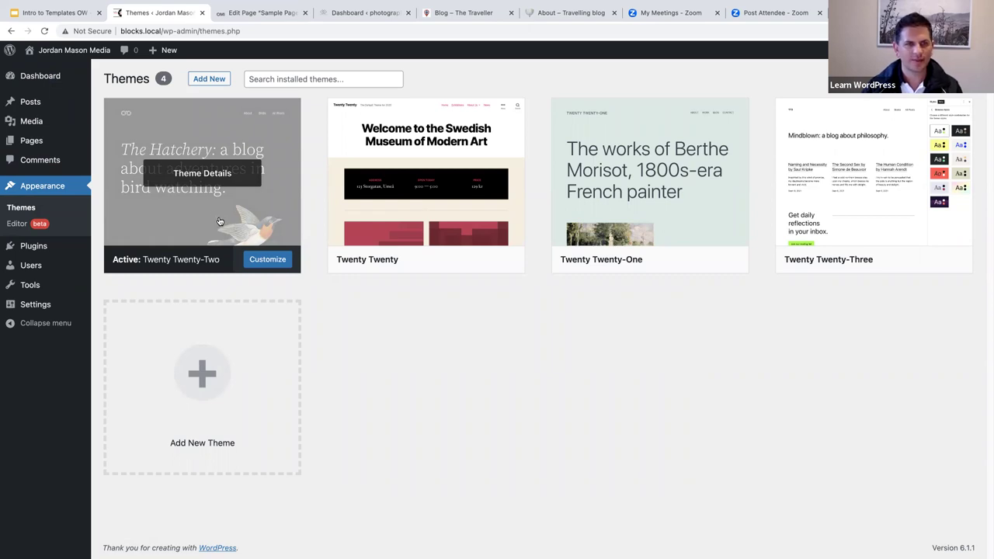
{"action": "left_click", "coordinate": [33, 247]}
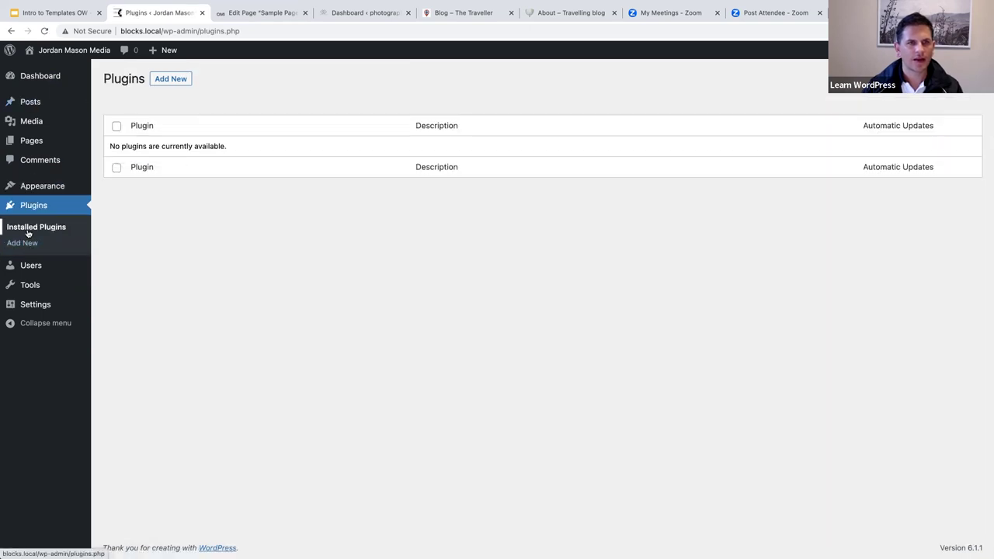
Open the blocks.local site's Reading settings to check what its homepage displays
{"action": "mouse_move", "coordinate": [42, 265]}
{"action": "mouse_move", "coordinate": [35, 188]}
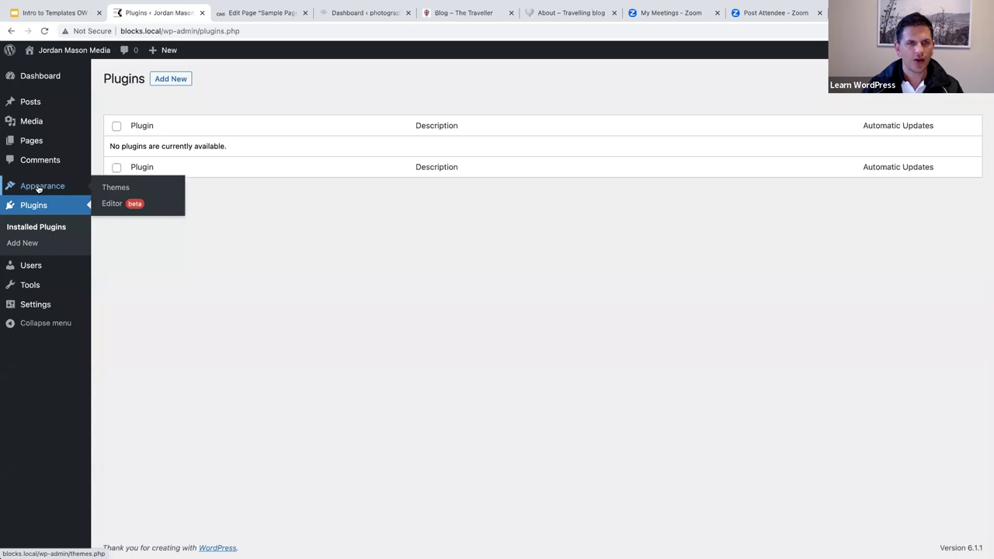
{"action": "mouse_move", "coordinate": [37, 305]}
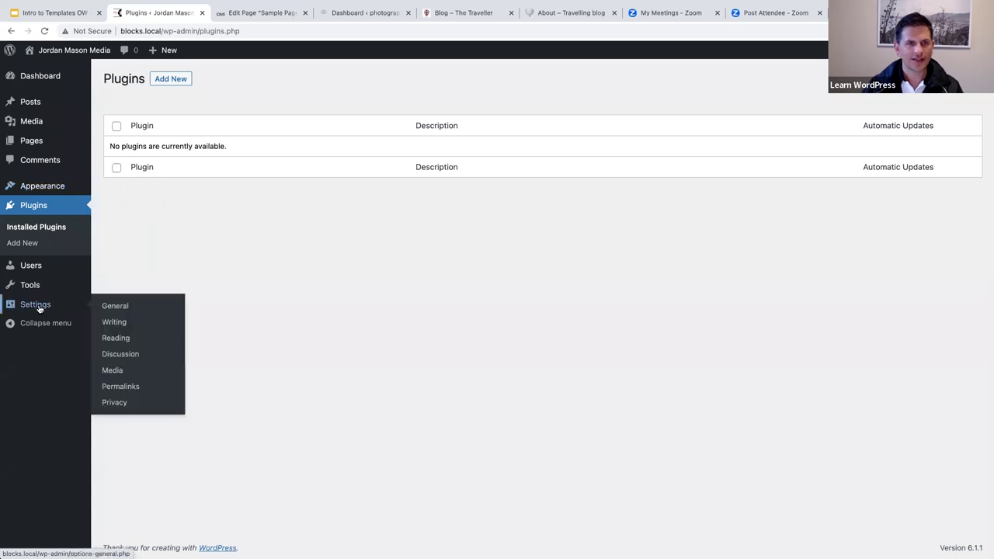
{"action": "left_click", "coordinate": [116, 339]}
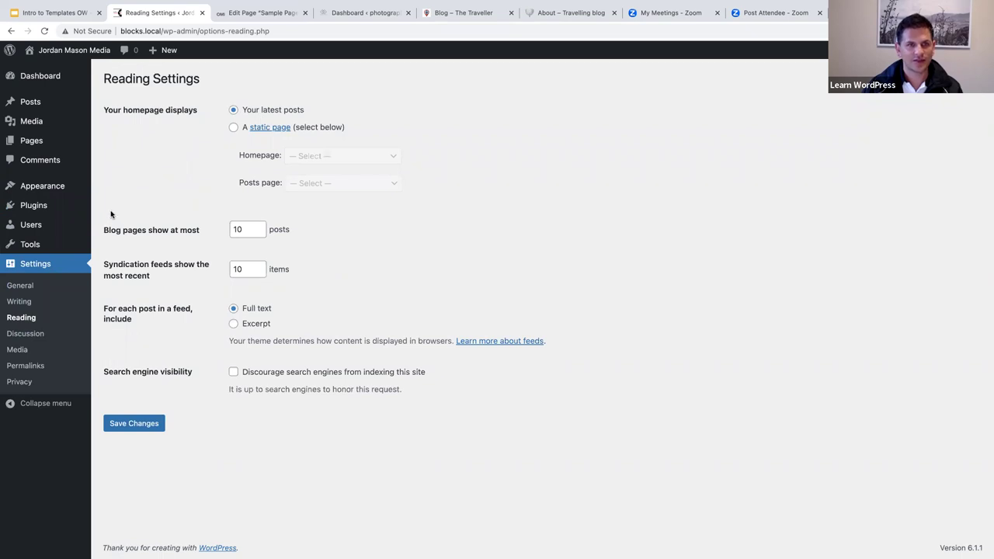
Launch the site editor for blocks.local and examine the Home template from its header down through the post list
{"action": "mouse_move", "coordinate": [35, 188]}
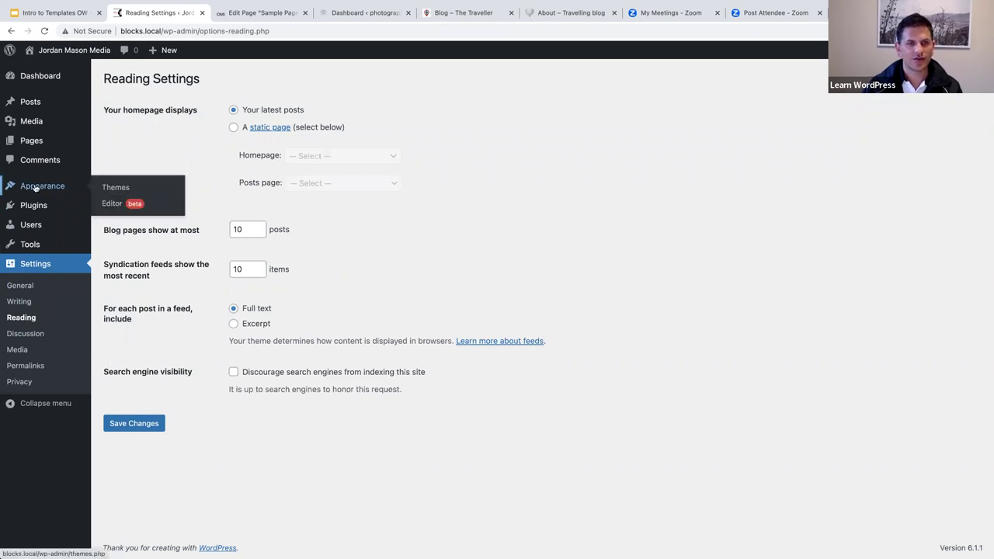
{"action": "left_click", "coordinate": [109, 207]}
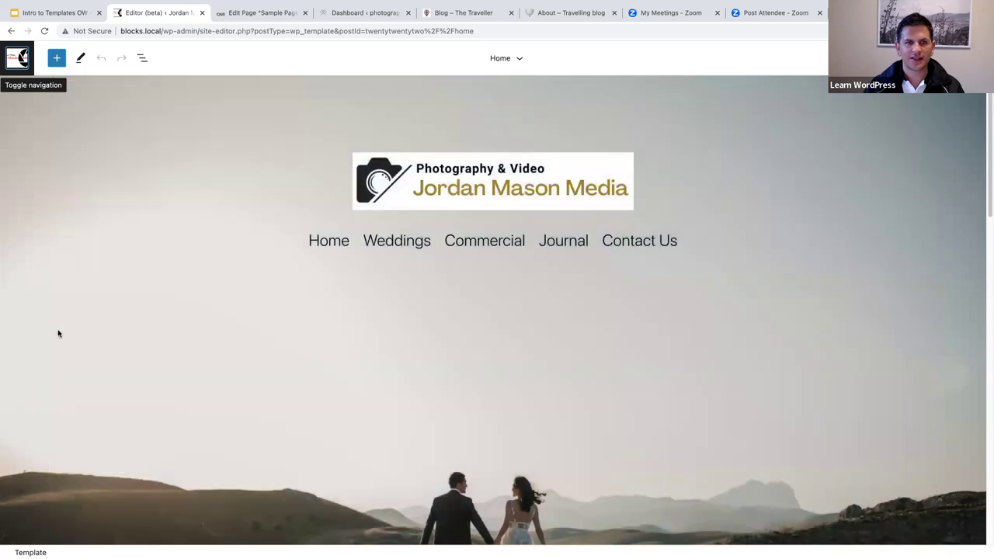
{"action": "scroll", "coordinate": [31, 342], "scroll_direction": "down", "scroll_amount": 1}
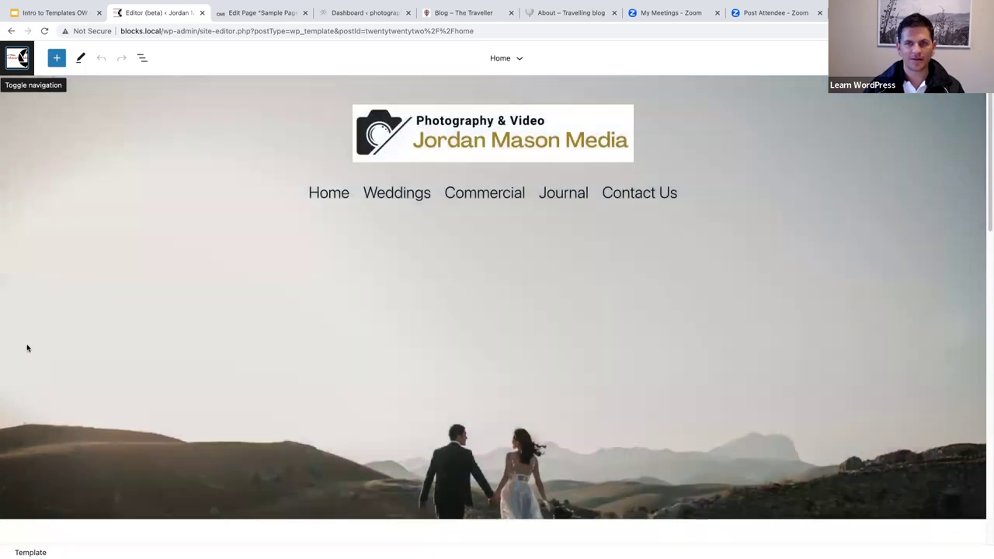
{"action": "scroll", "coordinate": [36, 346], "scroll_direction": "down", "scroll_amount": 5}
{"action": "scroll", "coordinate": [37, 350], "scroll_direction": "down", "scroll_amount": 4}
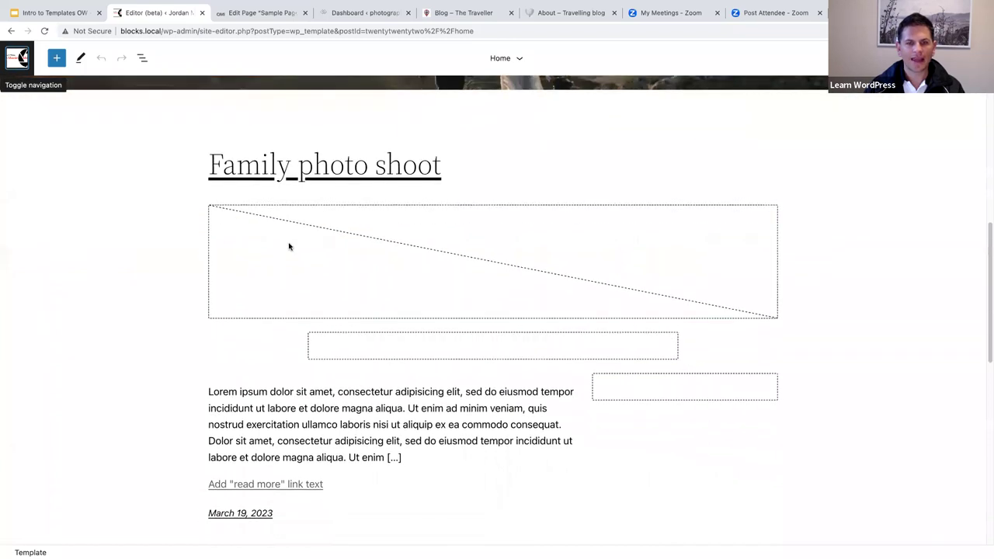
{"action": "scroll", "coordinate": [244, 285], "scroll_direction": "down", "scroll_amount": 9}
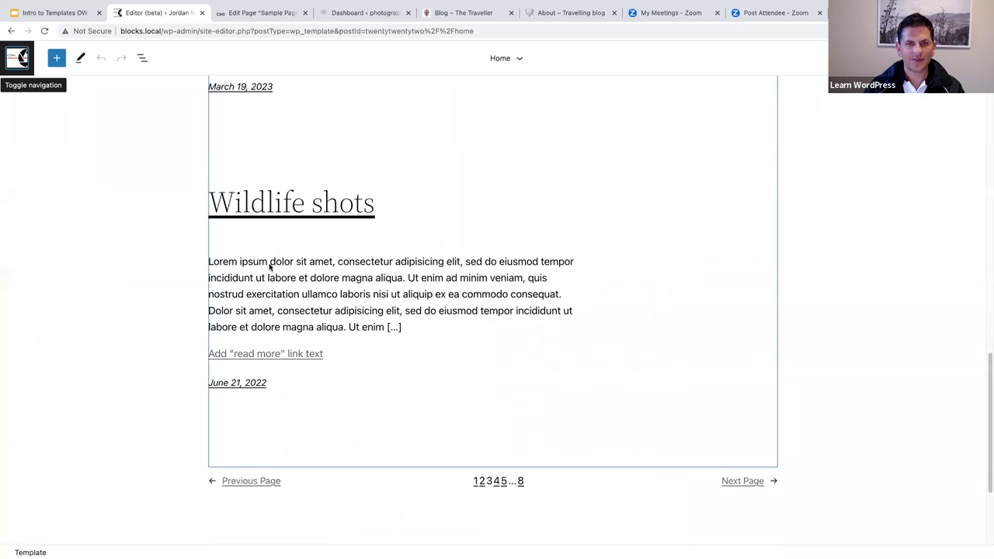
{"action": "scroll", "coordinate": [261, 281], "scroll_direction": "up", "scroll_amount": 3}
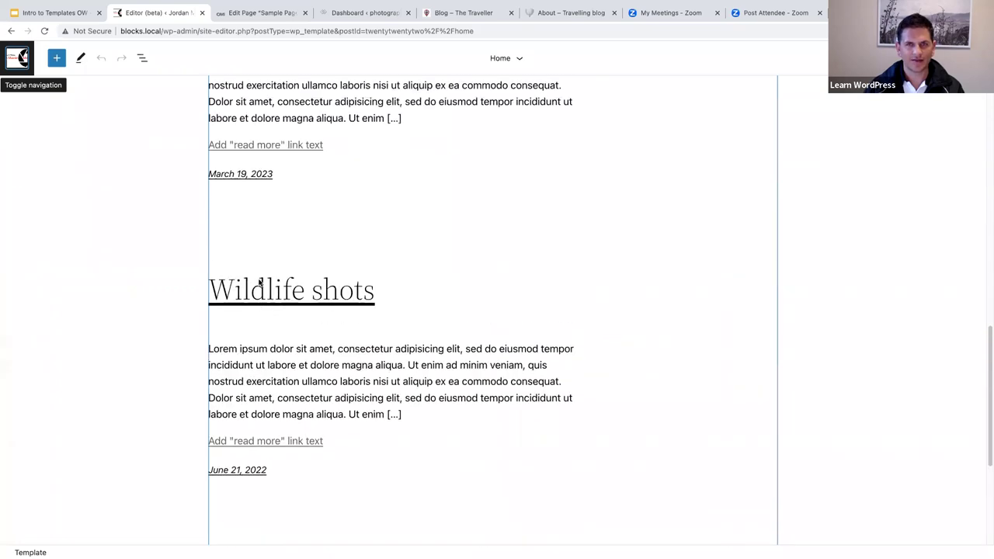
{"action": "scroll", "coordinate": [258, 285], "scroll_direction": "up", "scroll_amount": 18}
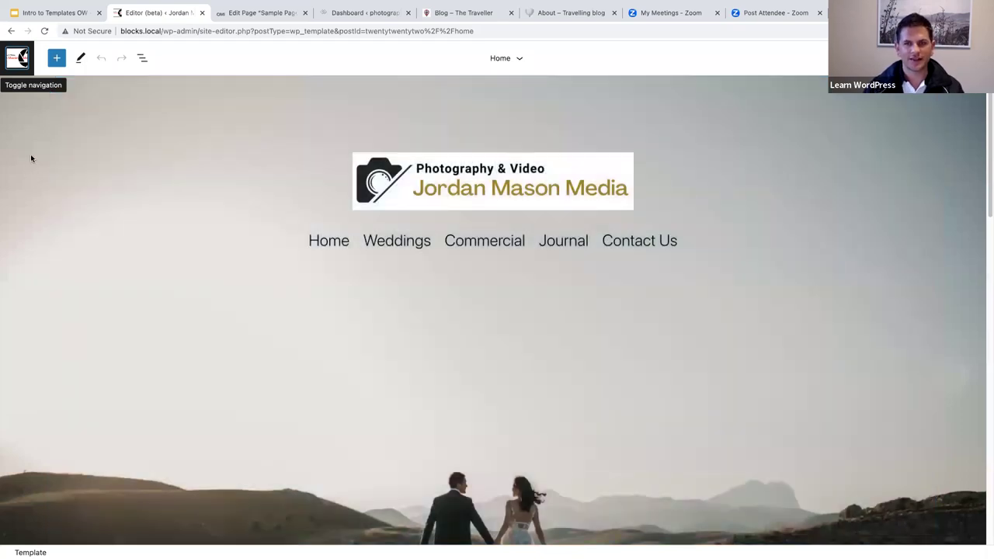
Show the site's list of templates and open the Home template from it for a brief review
{"action": "left_click", "coordinate": [17, 61]}
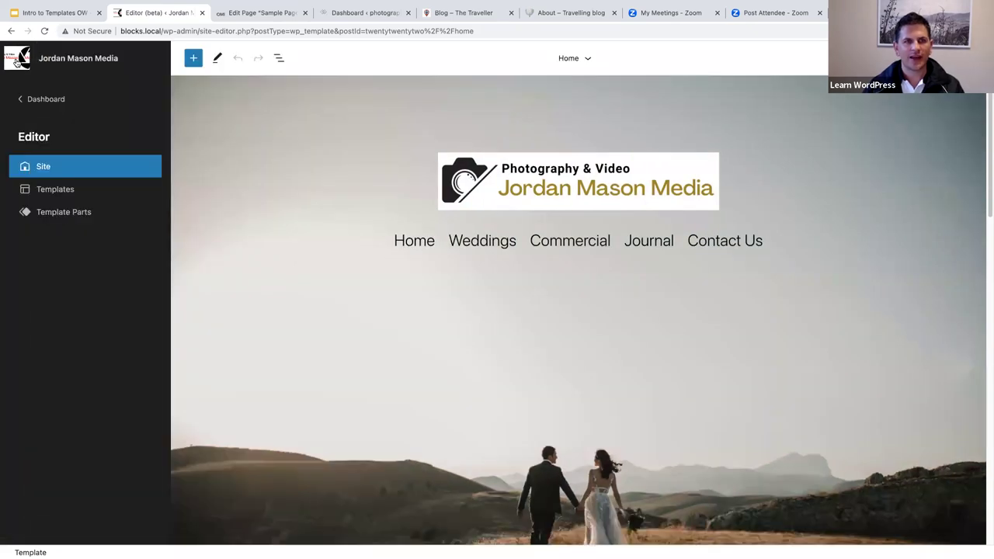
{"action": "left_click", "coordinate": [49, 196]}
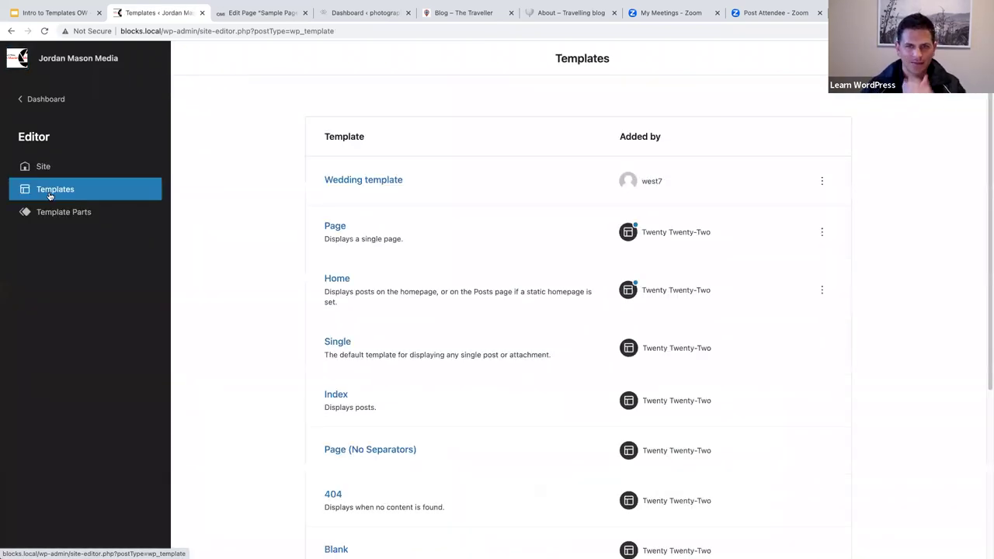
{"action": "left_click", "coordinate": [339, 279]}
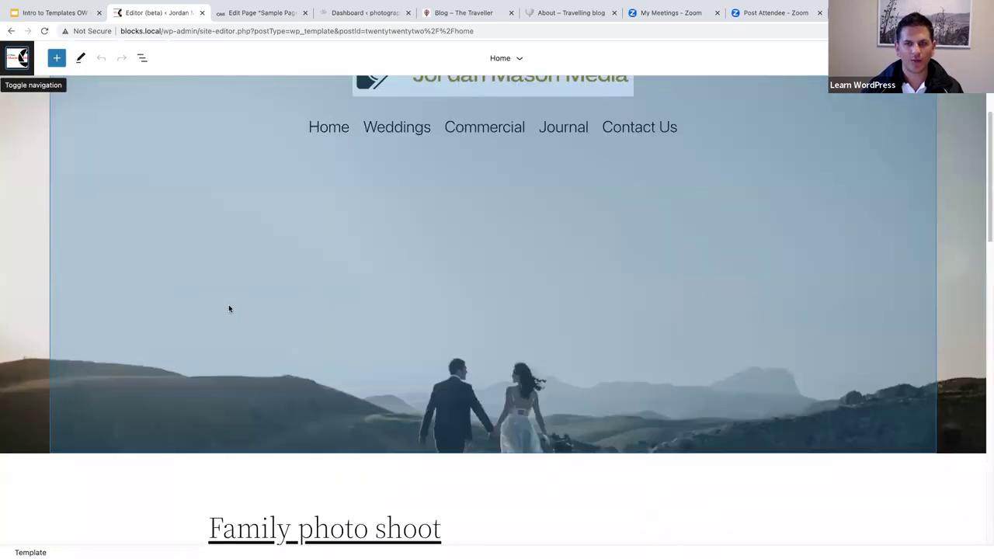
{"action": "scroll", "coordinate": [229, 309], "scroll_direction": "down", "scroll_amount": 5}
{"action": "scroll", "coordinate": [228, 309], "scroll_direction": "up", "scroll_amount": 7}
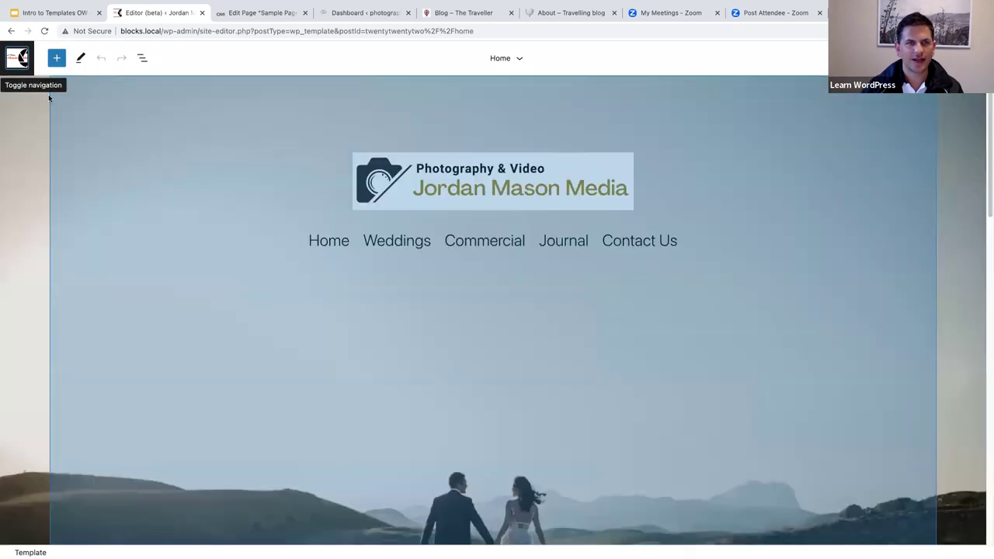
Open the Page template from the template list and examine its header, post content and comments areas
{"action": "left_click", "coordinate": [17, 57]}
{"action": "left_click", "coordinate": [45, 189]}
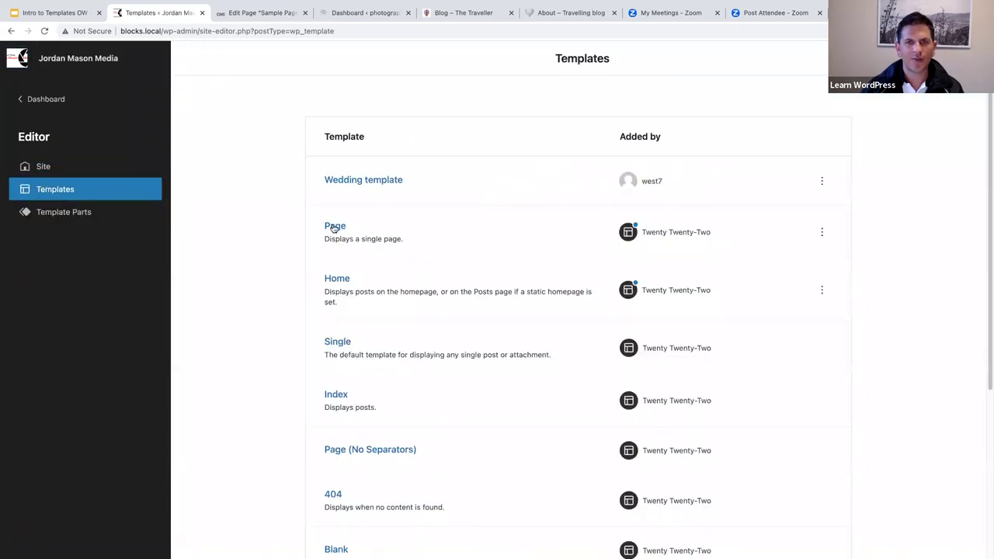
{"action": "left_click", "coordinate": [334, 227]}
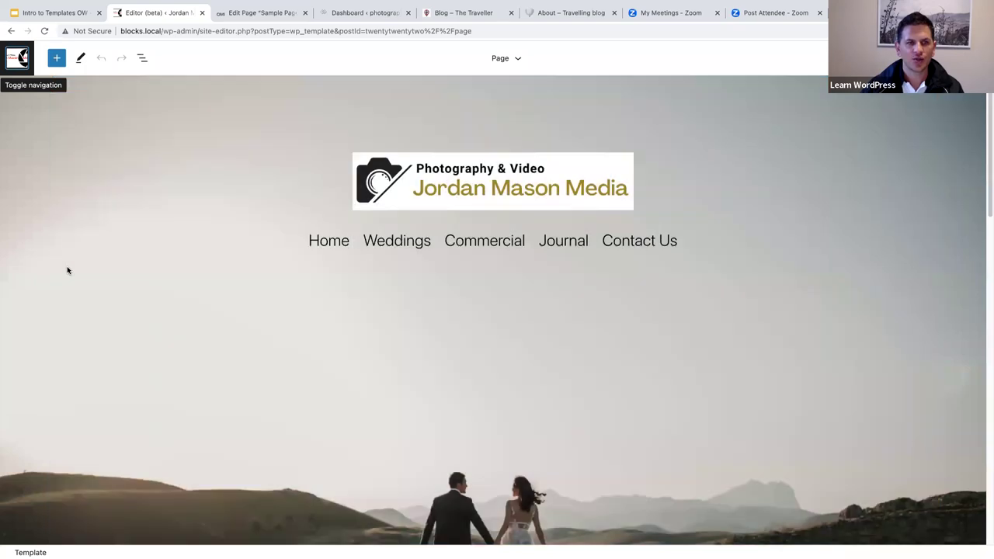
{"action": "scroll", "coordinate": [68, 270], "scroll_direction": "down", "scroll_amount": 5}
{"action": "scroll", "coordinate": [67, 270], "scroll_direction": "down", "scroll_amount": 15}
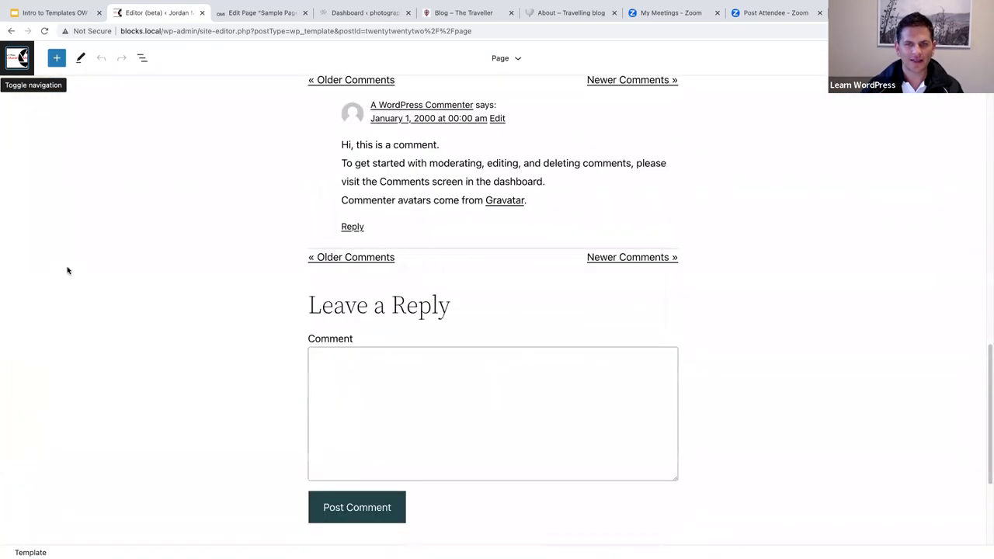
{"action": "scroll", "coordinate": [68, 271], "scroll_direction": "down", "scroll_amount": 5}
{"action": "scroll", "coordinate": [70, 272], "scroll_direction": "up", "scroll_amount": 20}
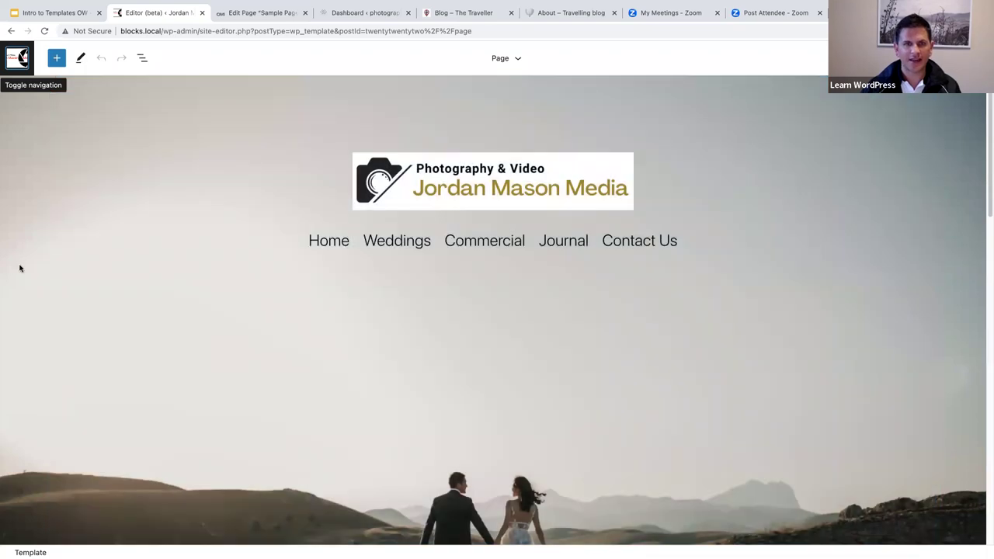
{"action": "scroll", "coordinate": [20, 269], "scroll_direction": "down", "scroll_amount": 10}
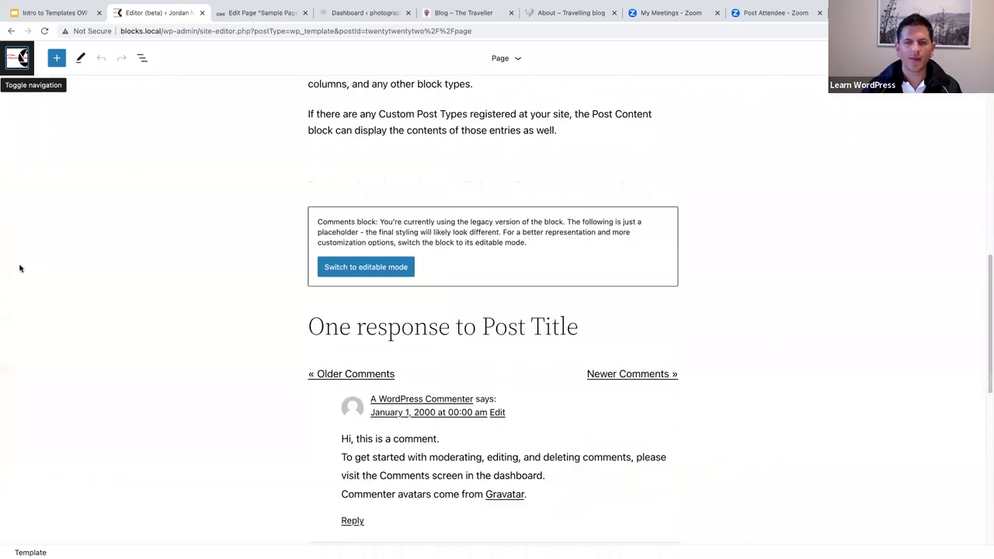
{"action": "scroll", "coordinate": [21, 269], "scroll_direction": "up", "scroll_amount": 2}
{"action": "scroll", "coordinate": [20, 270], "scroll_direction": "up", "scroll_amount": 6}
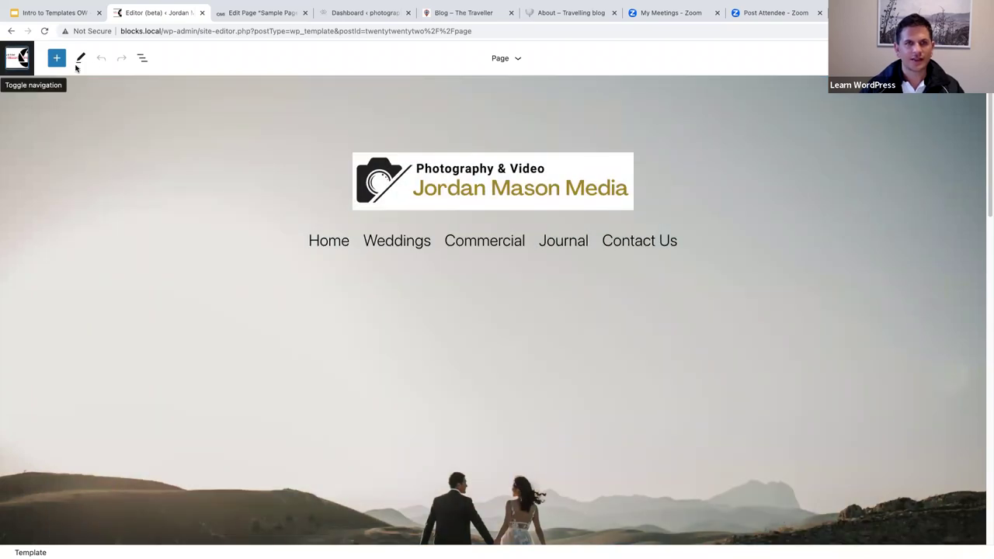
Display the Page template's block structure and remove the Cover Block Header template part
{"action": "left_click", "coordinate": [142, 60]}
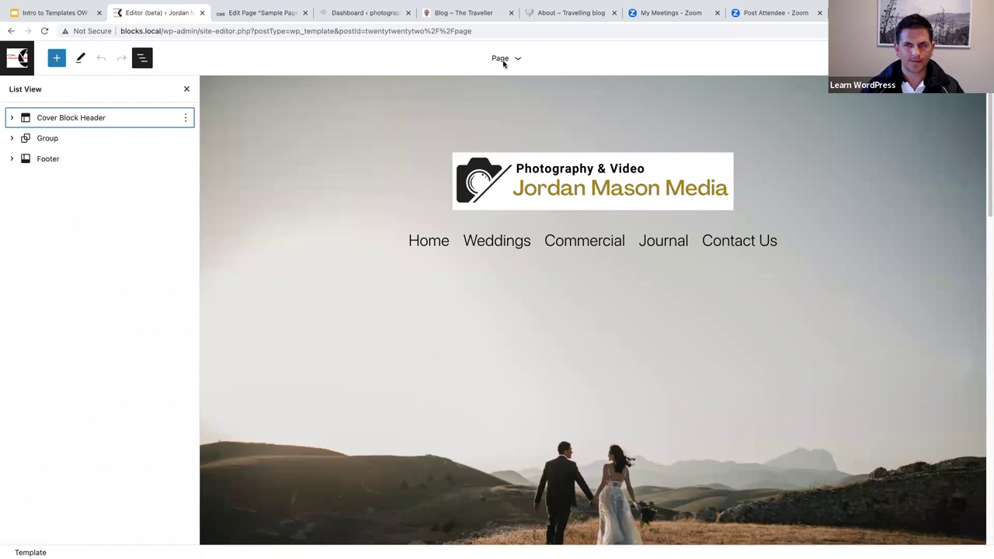
{"action": "left_click", "coordinate": [130, 118]}
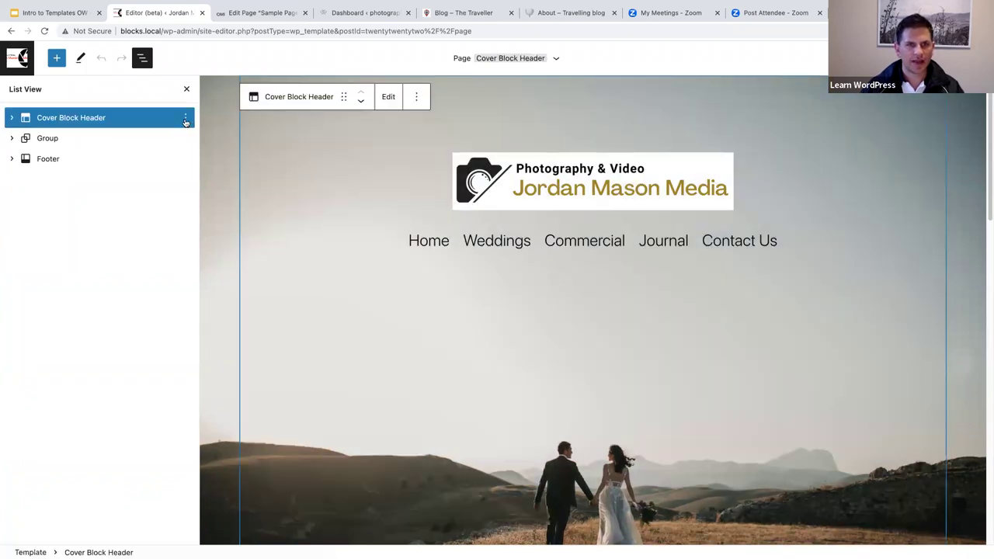
{"action": "left_click", "coordinate": [186, 120]}
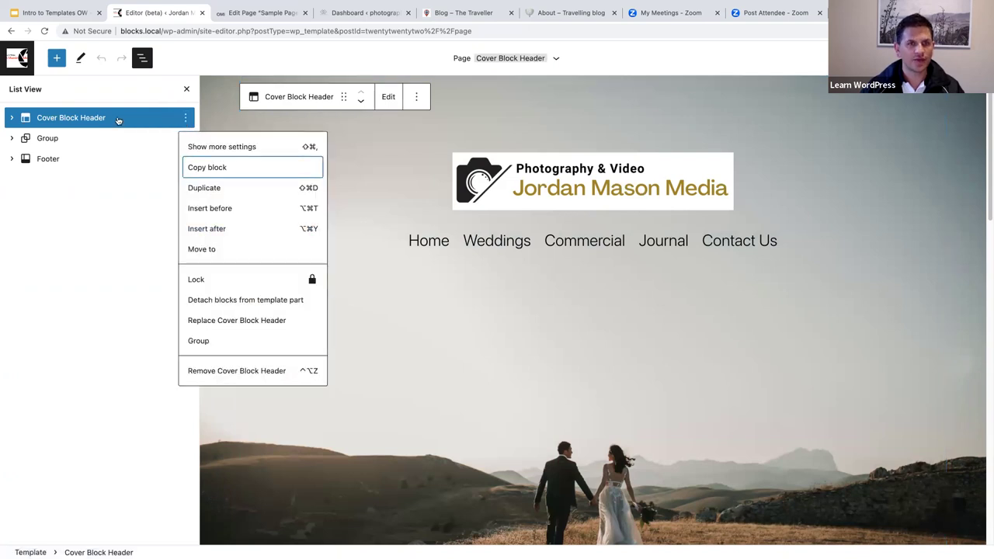
{"action": "left_click", "coordinate": [187, 119]}
{"action": "left_click", "coordinate": [187, 118]}
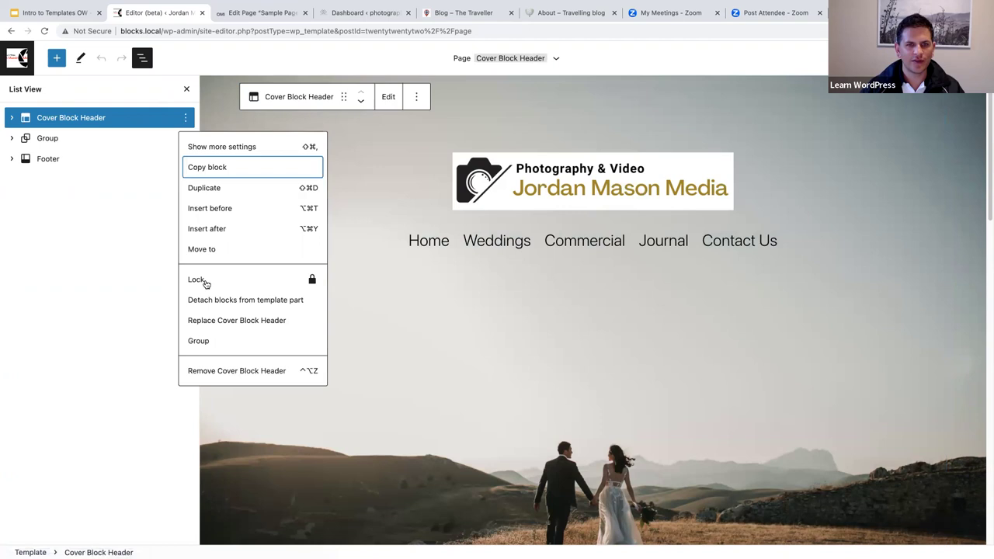
{"action": "left_click", "coordinate": [230, 372]}
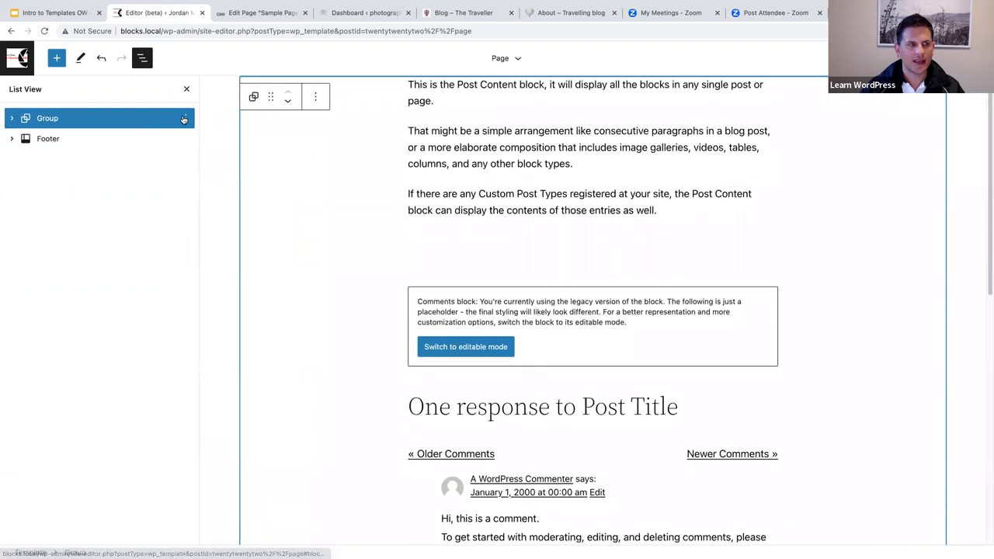
Insert a Header block above the Group block in the Page template
{"action": "left_click", "coordinate": [184, 118]}
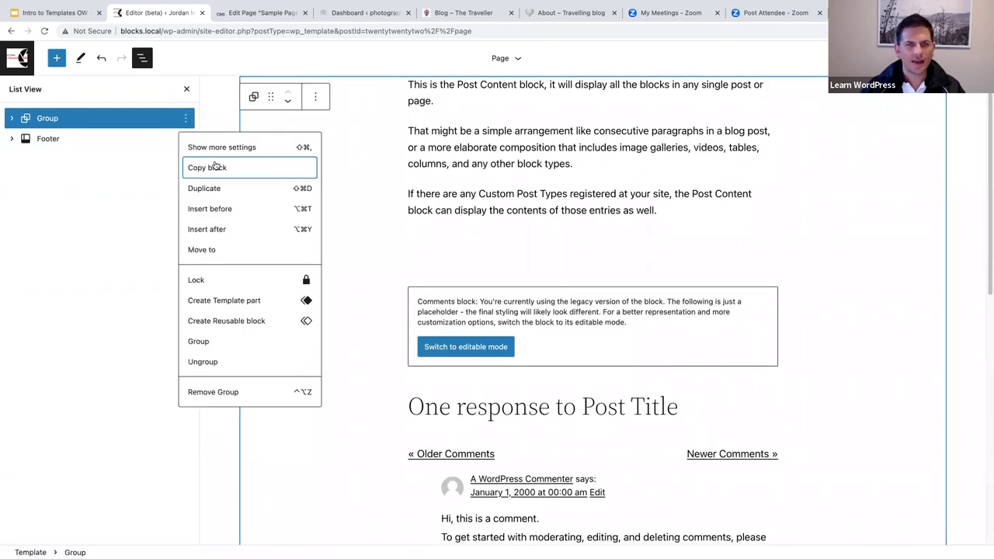
{"action": "left_click", "coordinate": [211, 210]}
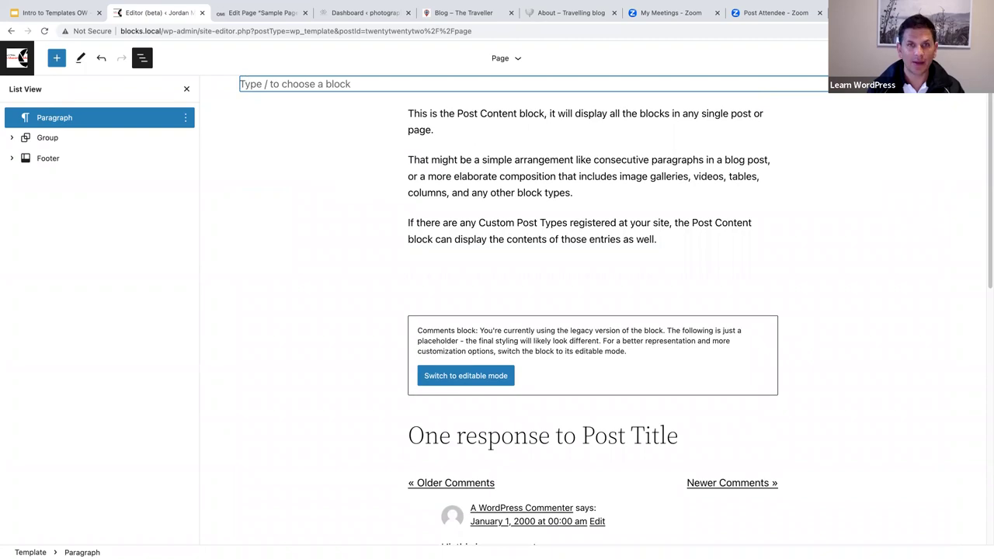
{"action": "type", "text": "/hea"}
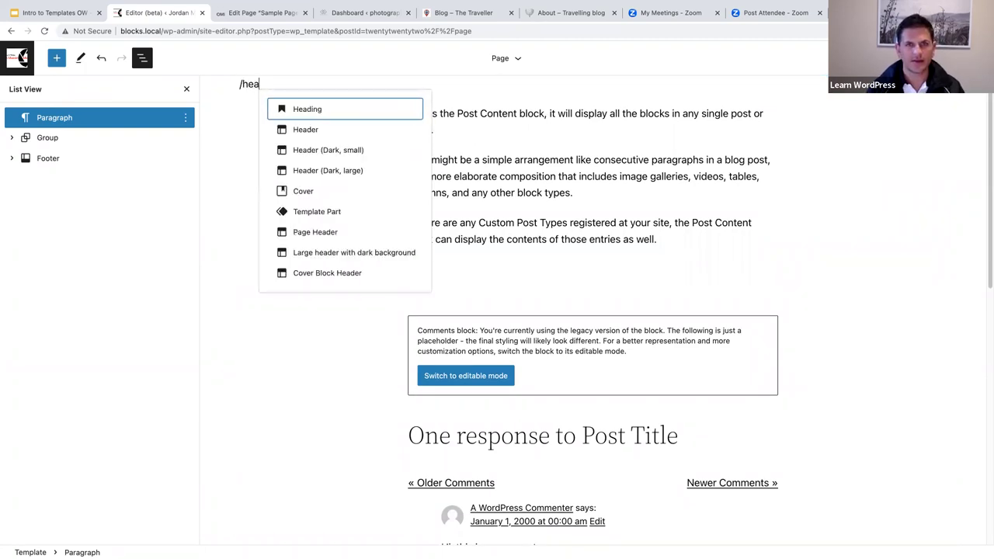
{"action": "type", "text": "der"}
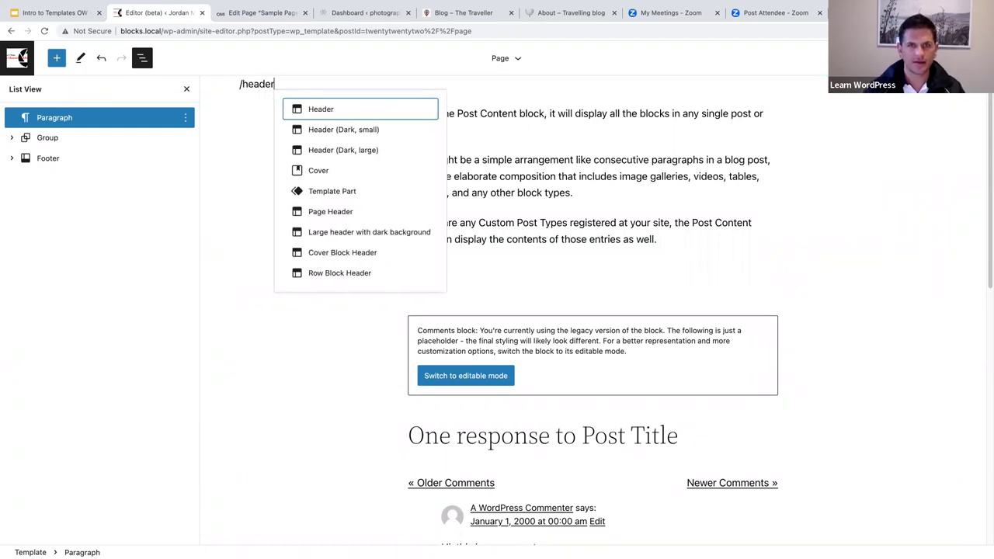
{"action": "left_click", "coordinate": [316, 114]}
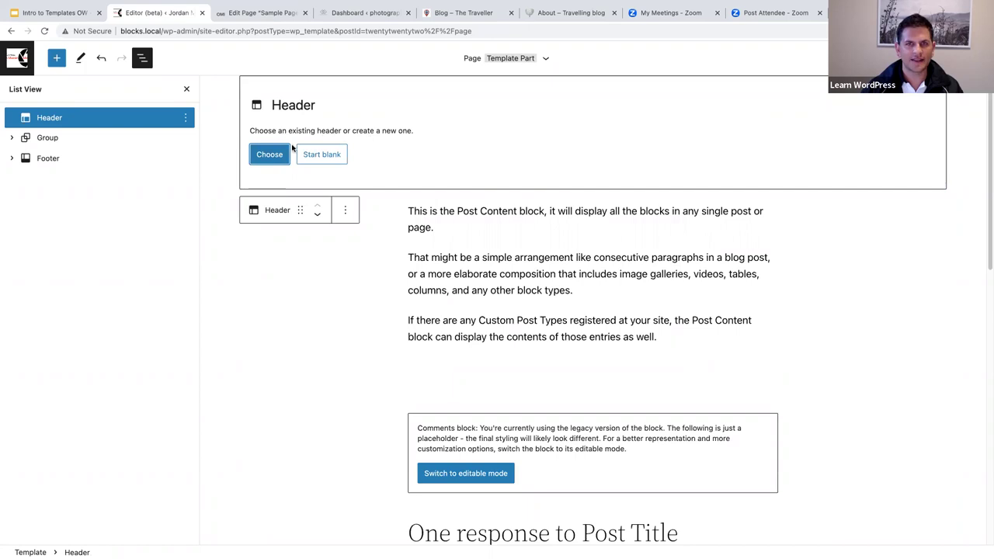
Fill the Header block with the existing Page Header template part showing the photographer on a mountain
{"action": "left_click", "coordinate": [270, 154]}
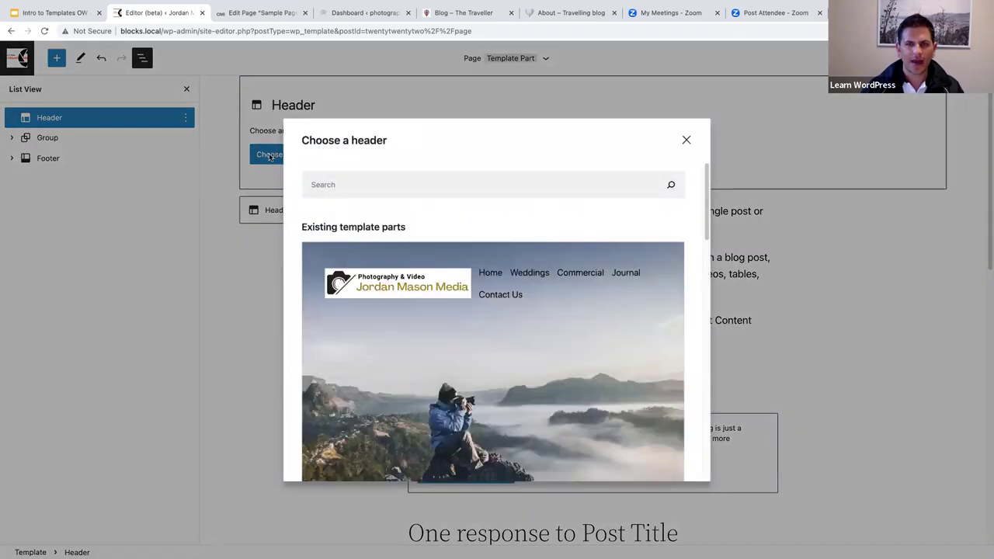
{"action": "scroll", "coordinate": [380, 347], "scroll_direction": "down", "scroll_amount": 1}
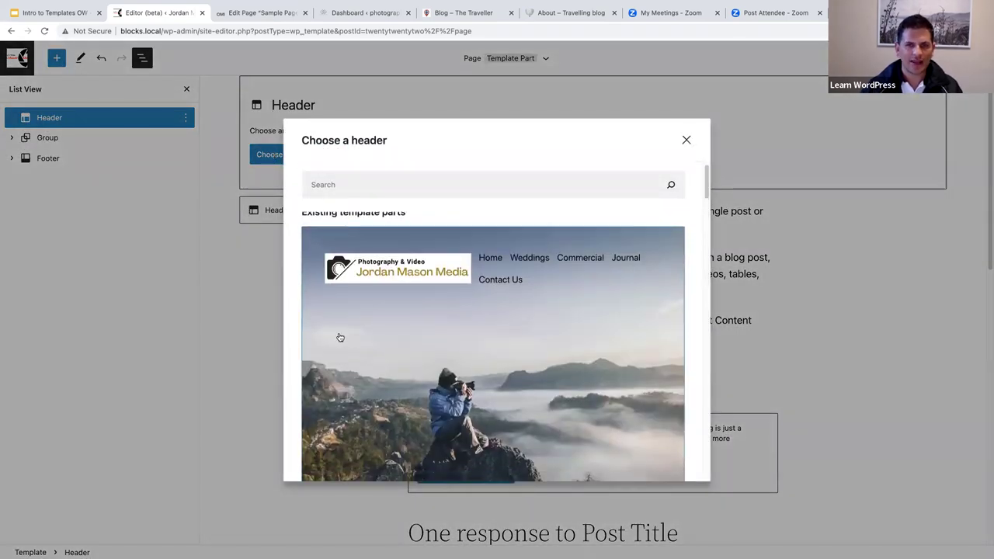
{"action": "scroll", "coordinate": [339, 336], "scroll_direction": "down", "scroll_amount": 2}
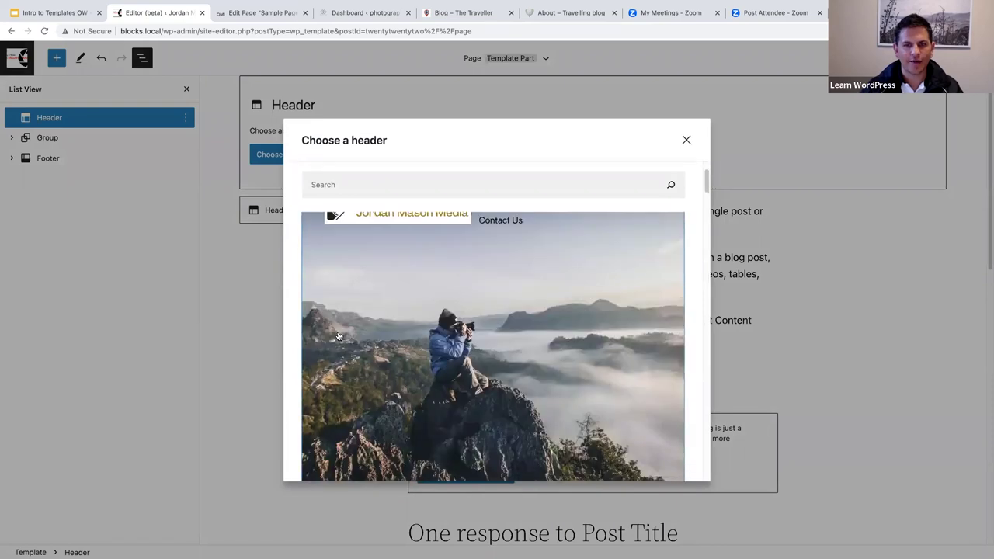
{"action": "scroll", "coordinate": [341, 334], "scroll_direction": "up", "scroll_amount": 3}
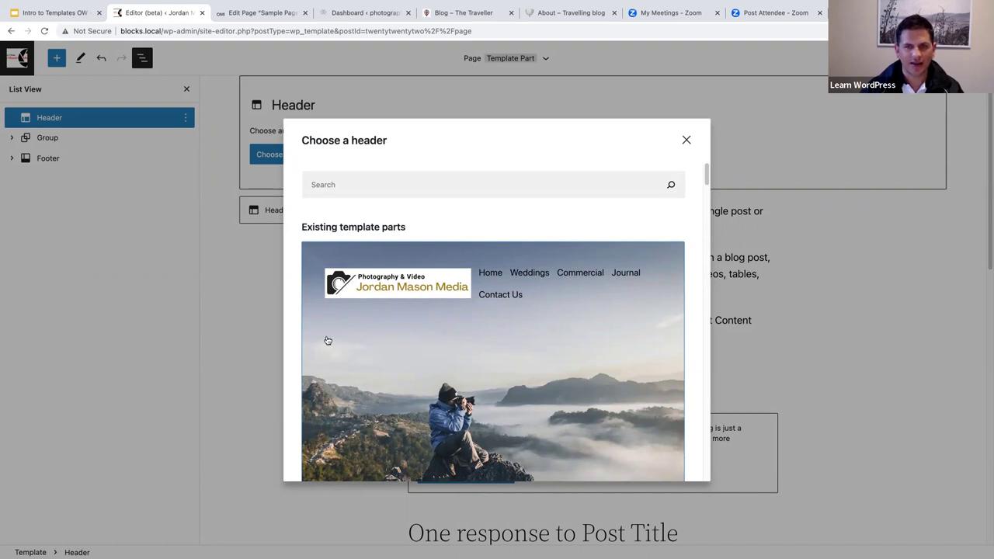
{"action": "left_click", "coordinate": [328, 339]}
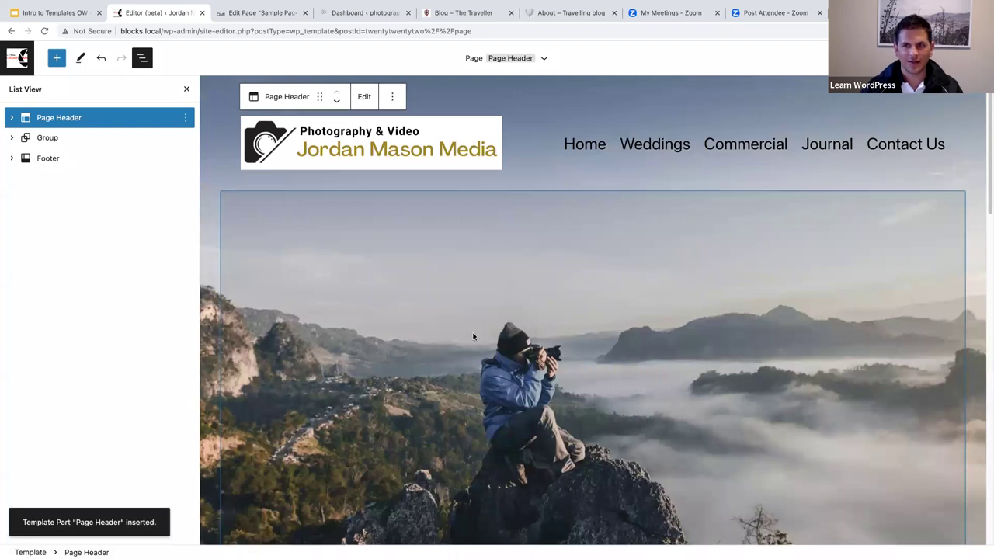
Inspect the Row and Spacer nested in the Page Header's Cover block and save the Page template
{"action": "scroll", "coordinate": [473, 336], "scroll_direction": "down", "scroll_amount": 1}
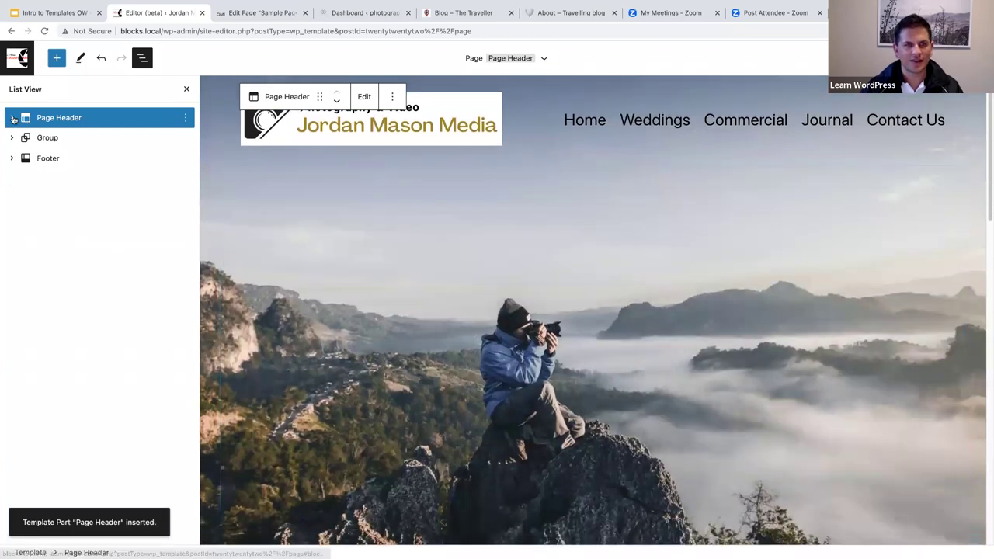
{"action": "left_click", "coordinate": [12, 118]}
{"action": "left_click", "coordinate": [13, 138]}
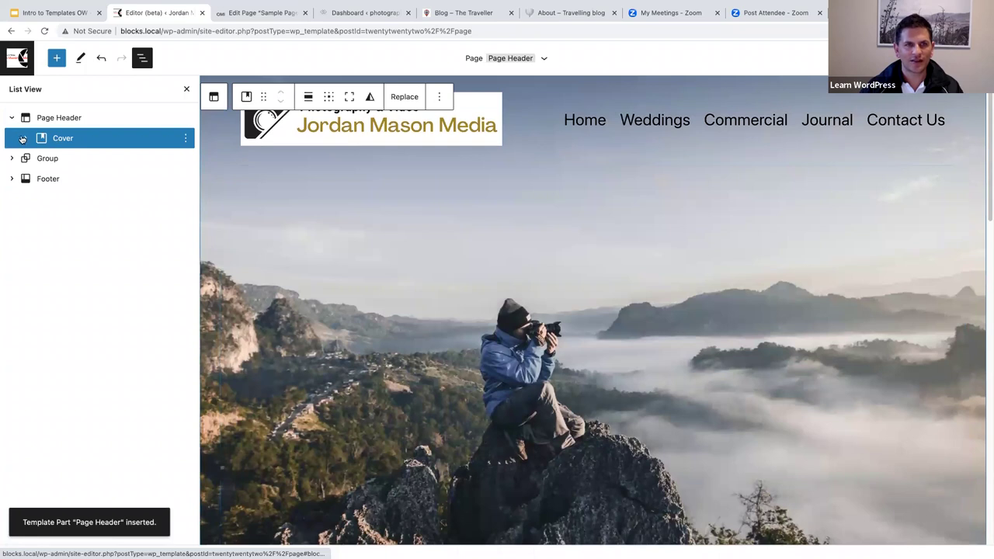
{"action": "left_click", "coordinate": [25, 138]}
{"action": "left_click", "coordinate": [98, 160]}
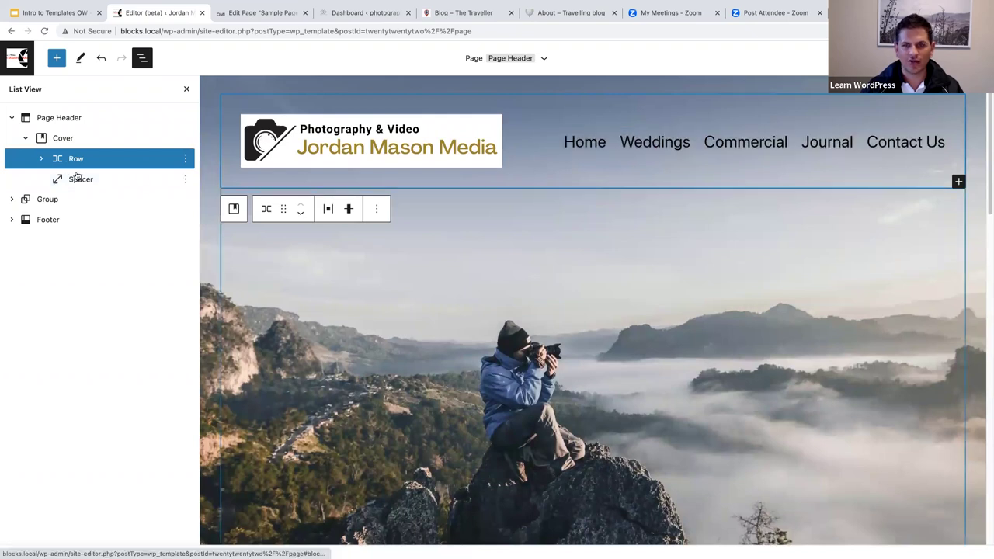
{"action": "scroll", "coordinate": [496, 296], "scroll_direction": "down", "scroll_amount": 2}
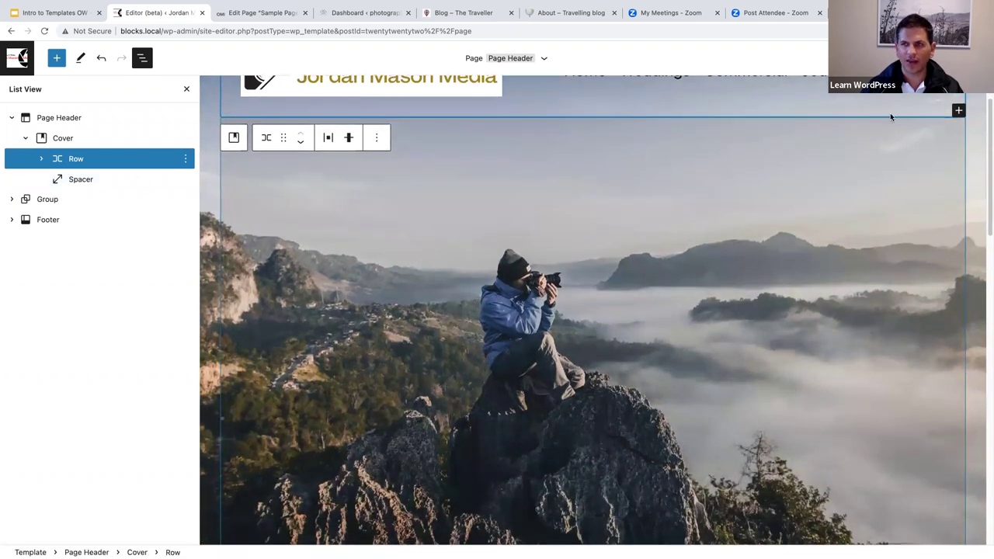
{"action": "scroll", "coordinate": [593, 310], "scroll_direction": "down", "scroll_amount": 3}
{"action": "key", "text": "ctrl+s"}
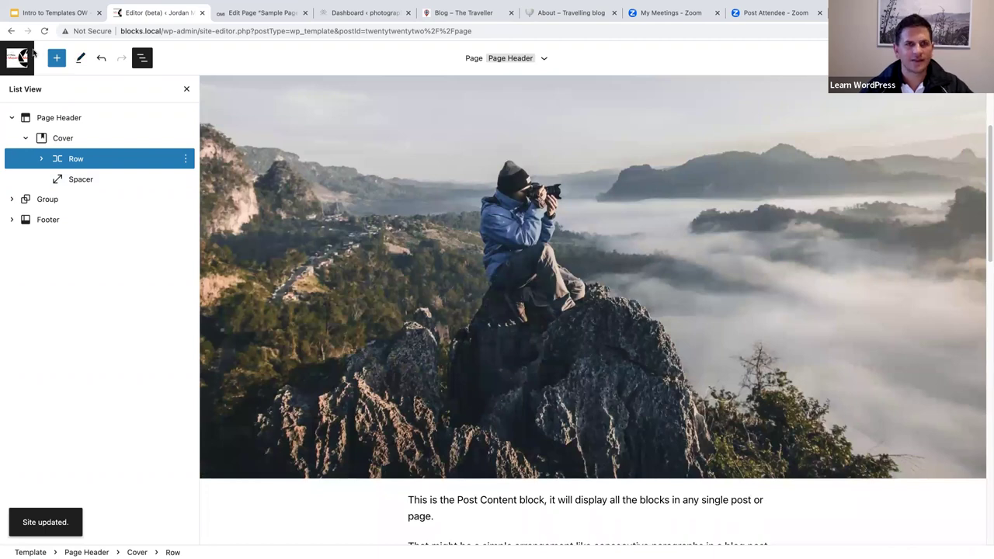
Compare the Home template's header with the Page template's header by opening each from the list of templates
{"action": "key", "text": "ctrl+alt+o"}
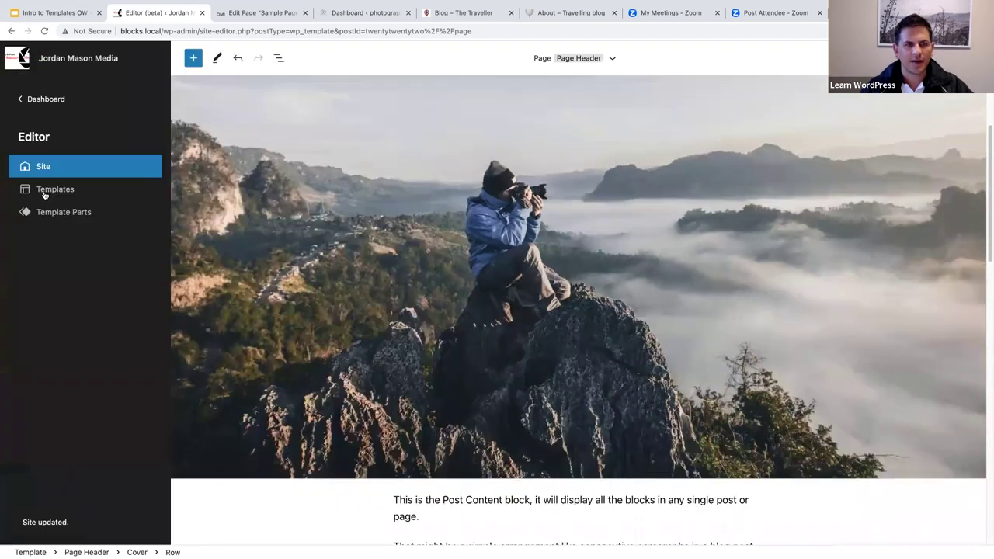
{"action": "left_click", "coordinate": [43, 191]}
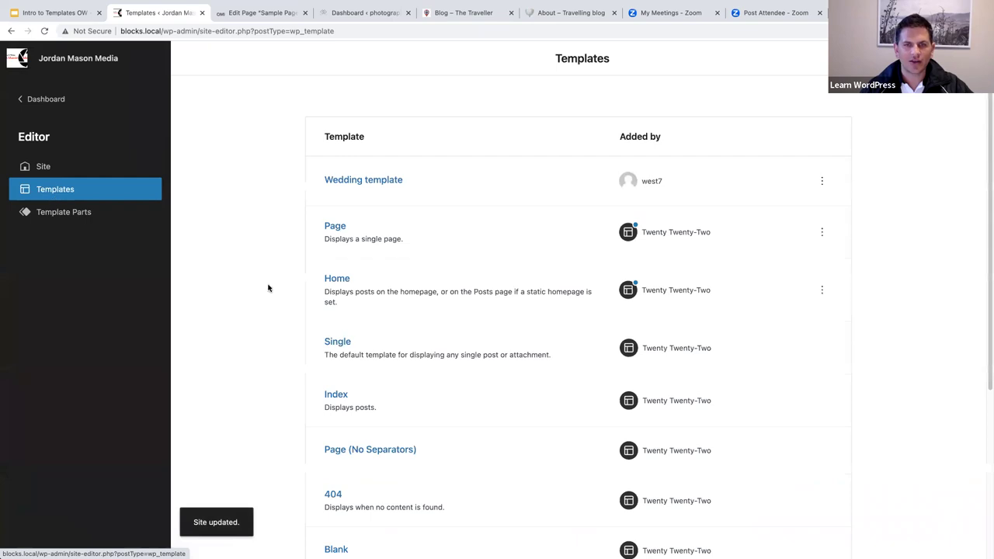
{"action": "left_click", "coordinate": [337, 279]}
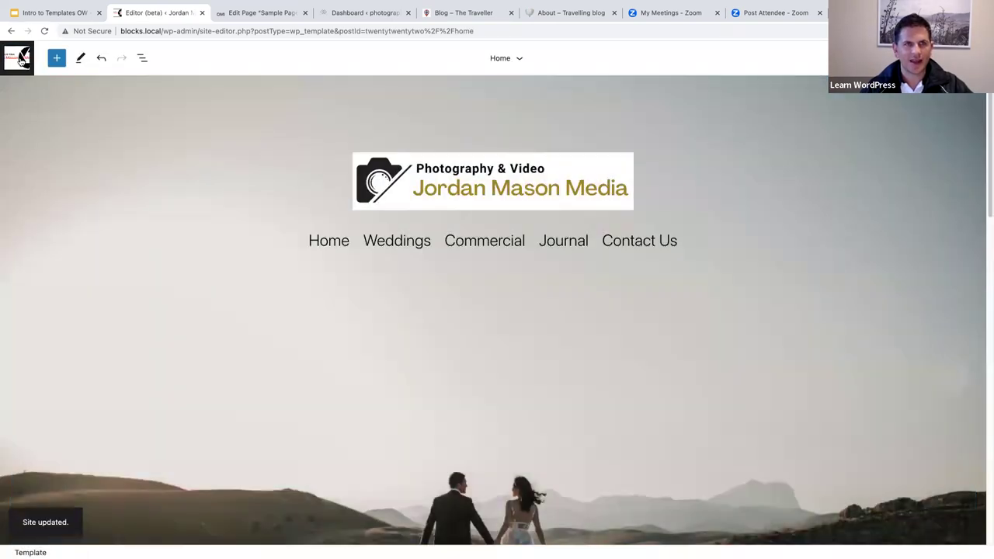
{"action": "left_click", "coordinate": [17, 58]}
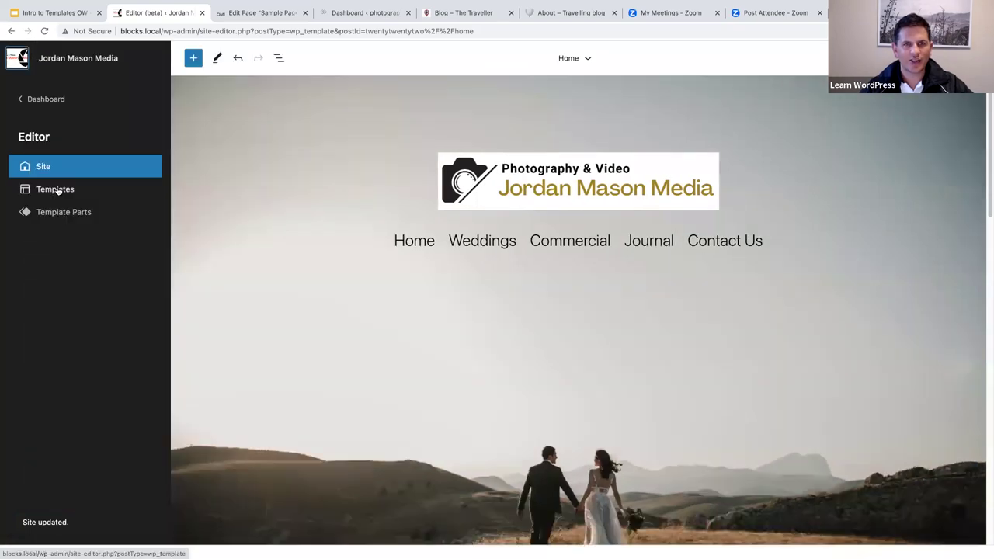
{"action": "left_click", "coordinate": [58, 189]}
{"action": "left_click", "coordinate": [336, 226]}
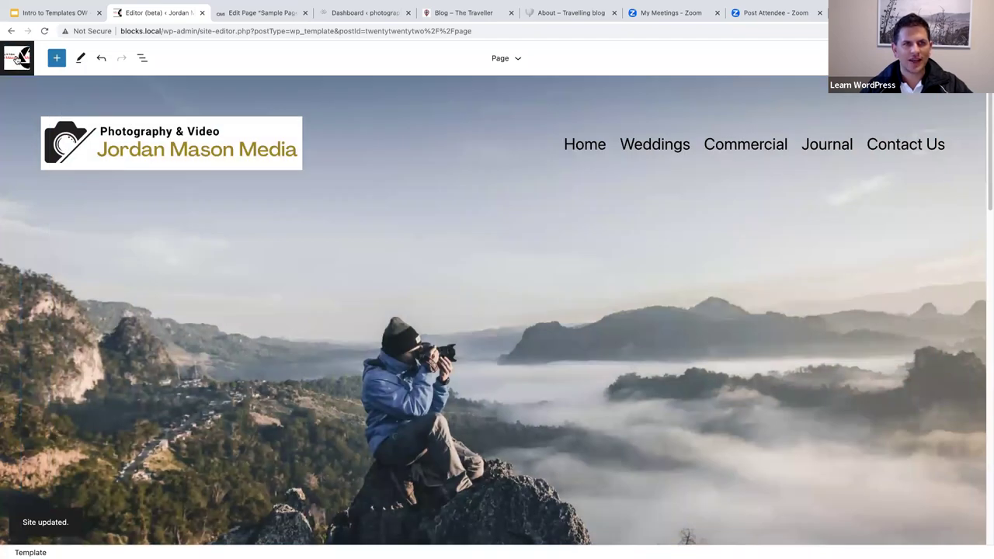
Leave the site editor and open the Commercial page from the site's page list to check its assigned template
{"action": "left_click", "coordinate": [15, 60]}
{"action": "left_click", "coordinate": [16, 60]}
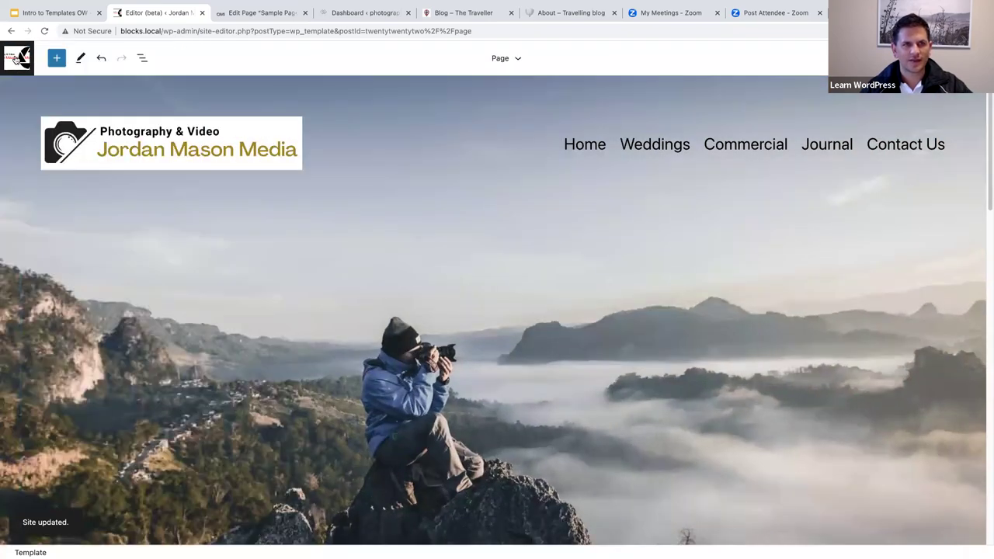
{"action": "left_click", "coordinate": [16, 60]}
{"action": "left_click", "coordinate": [36, 100]}
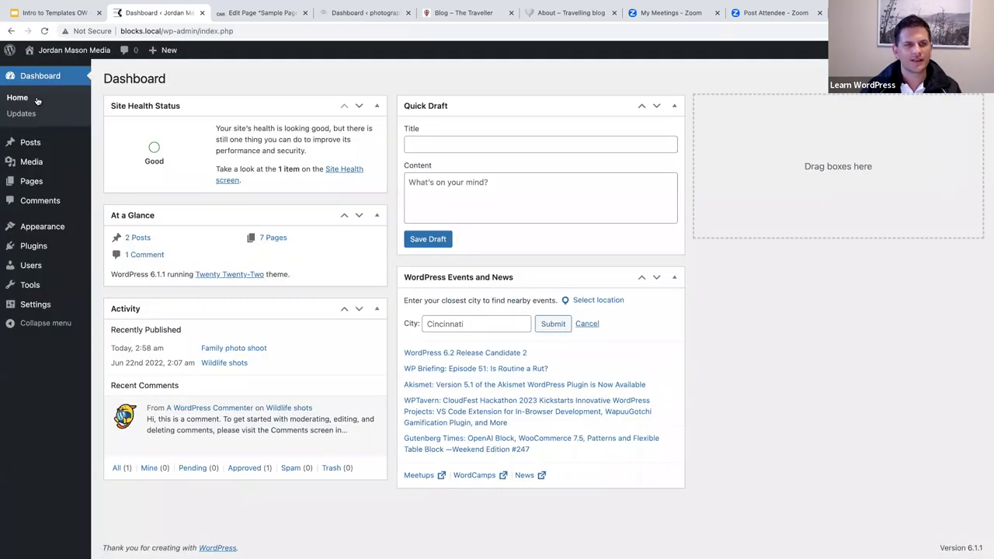
{"action": "left_click", "coordinate": [28, 184]}
{"action": "mouse_move", "coordinate": [29, 184]}
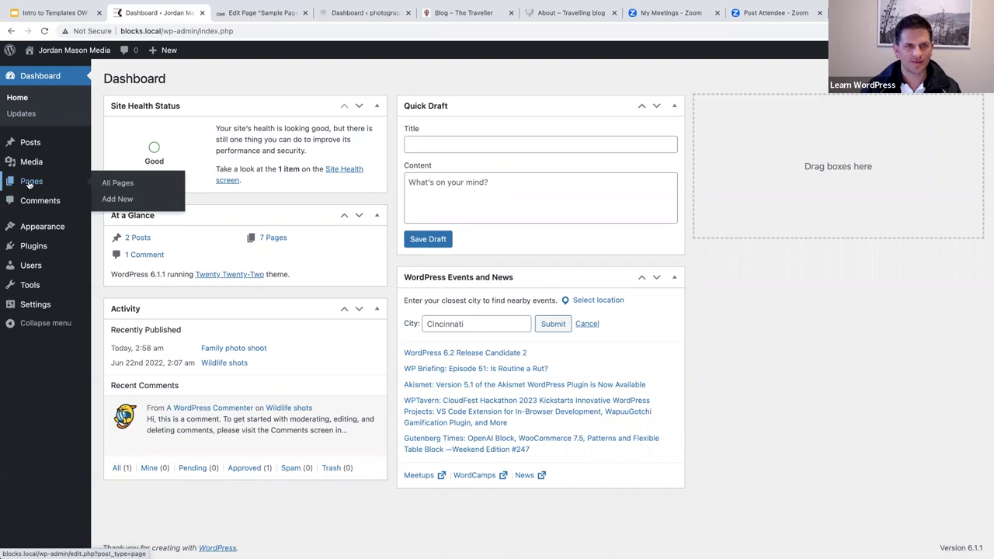
{"action": "left_click", "coordinate": [29, 184]}
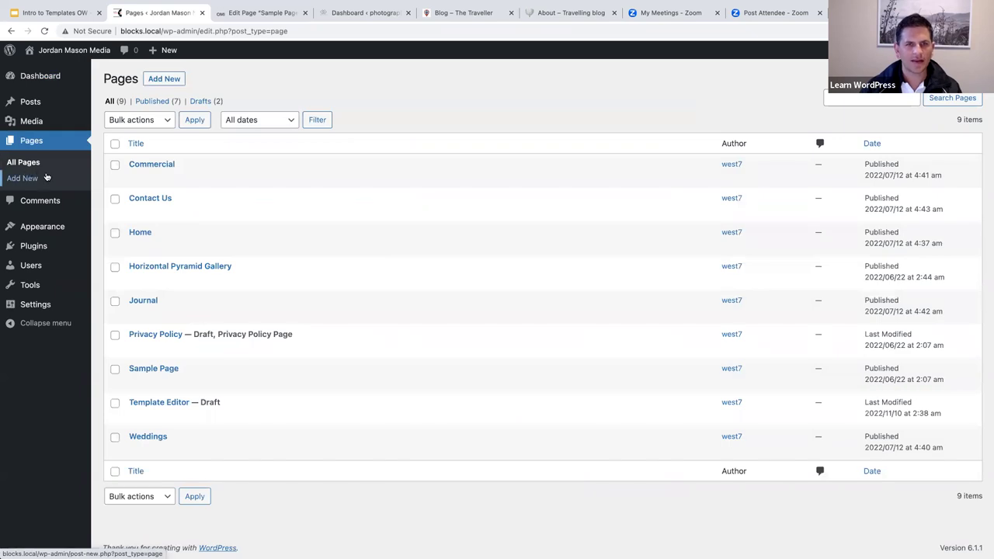
{"action": "left_click", "coordinate": [153, 165]}
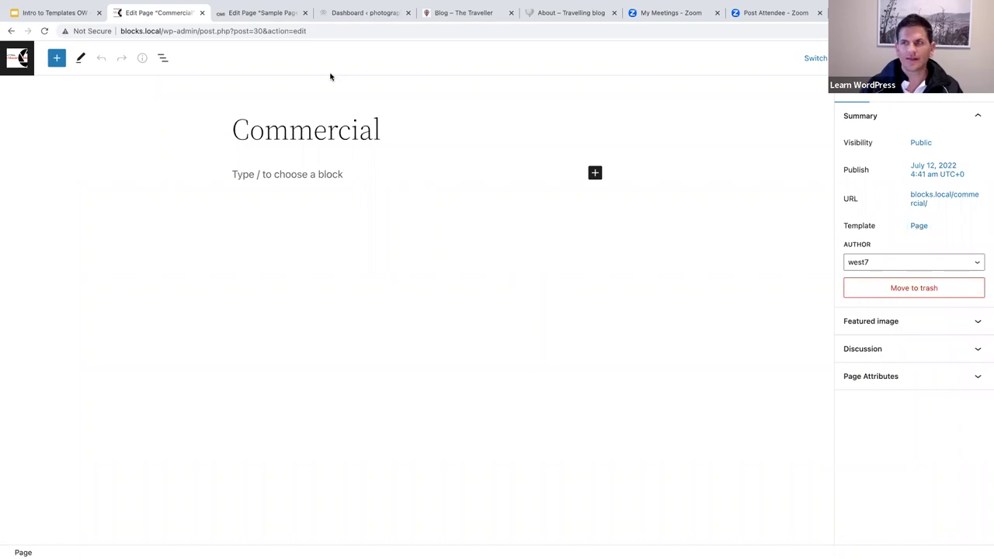
Close the Commercial page and open the Reading settings to review what the homepage displays
{"action": "left_click", "coordinate": [25, 51]}
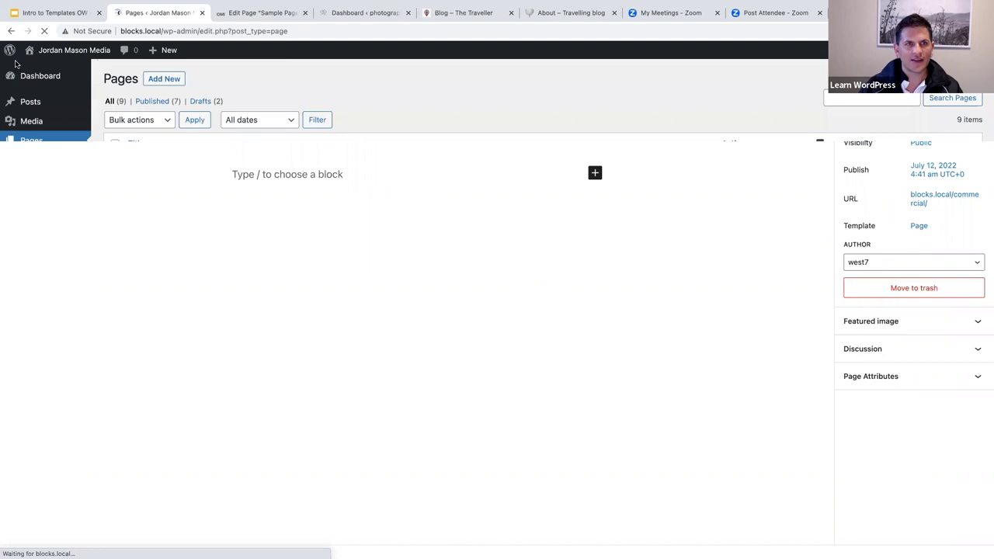
{"action": "mouse_move", "coordinate": [45, 304]}
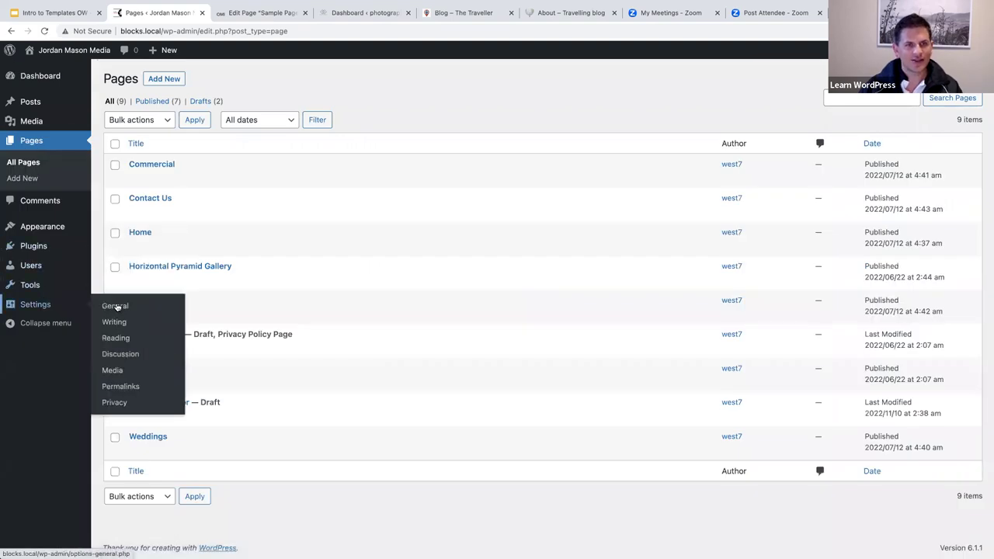
{"action": "left_click", "coordinate": [117, 338]}
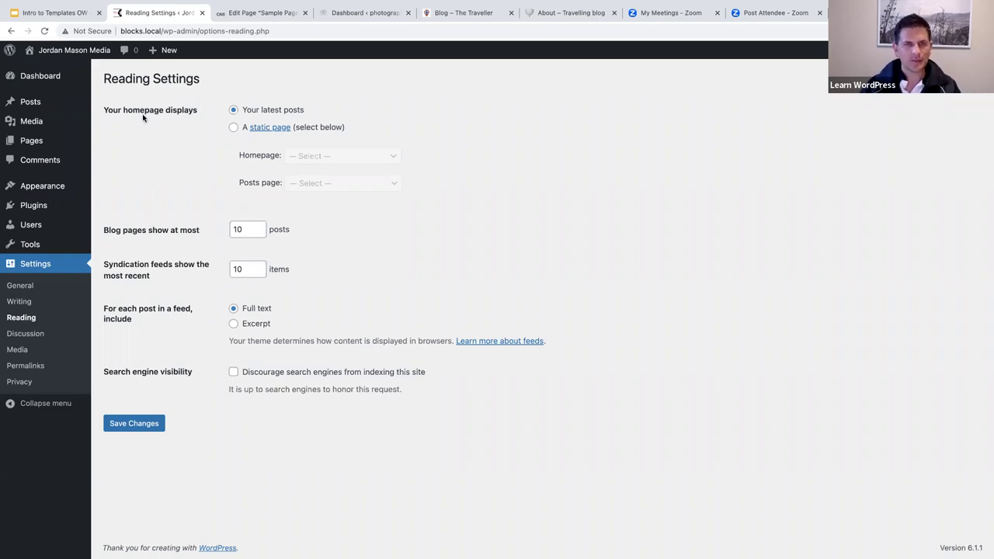
Visit the live homepage and examine its header image, navigation and list of latest posts
{"action": "mouse_move", "coordinate": [60, 53]}
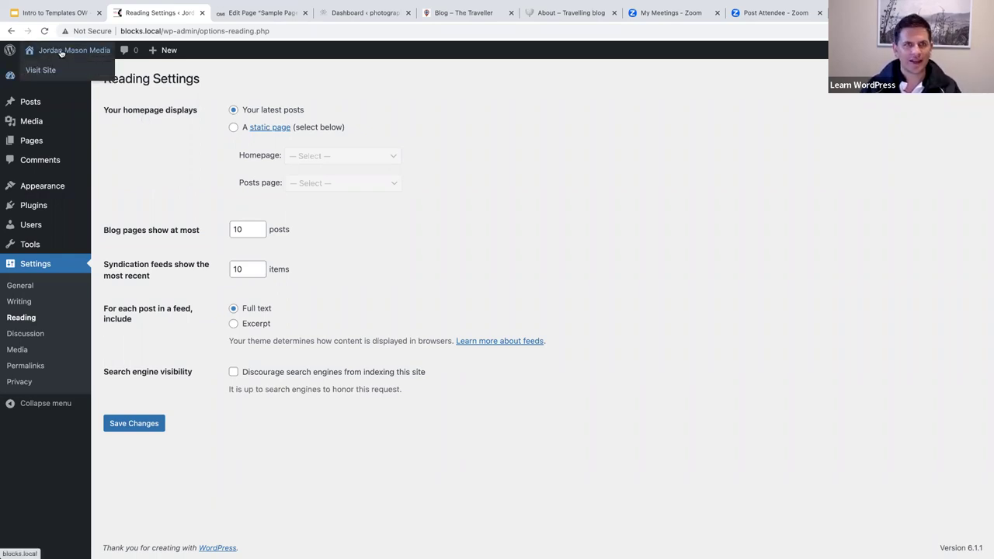
{"action": "left_click", "coordinate": [60, 52]}
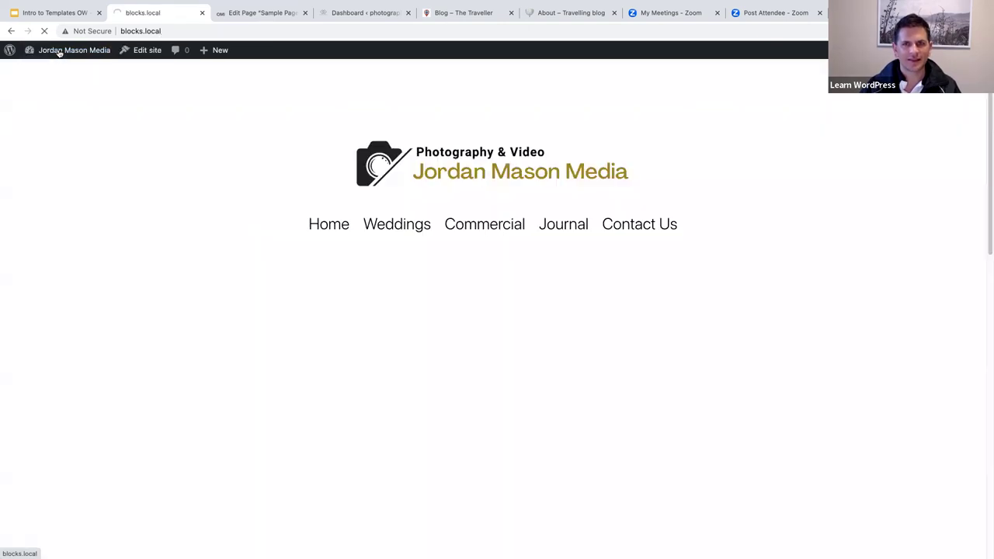
{"action": "scroll", "coordinate": [222, 262], "scroll_direction": "down", "scroll_amount": 4}
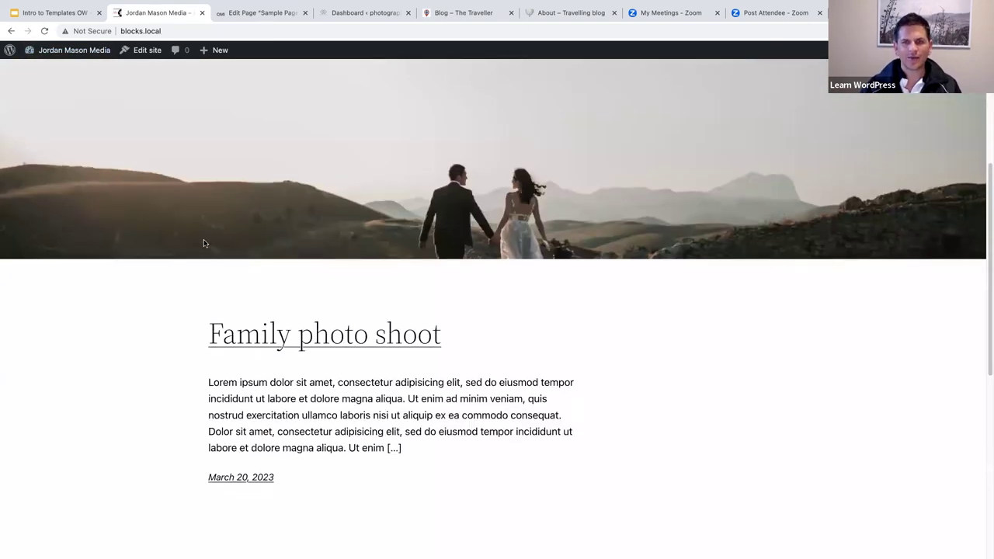
{"action": "scroll", "coordinate": [203, 243], "scroll_direction": "up", "scroll_amount": 4}
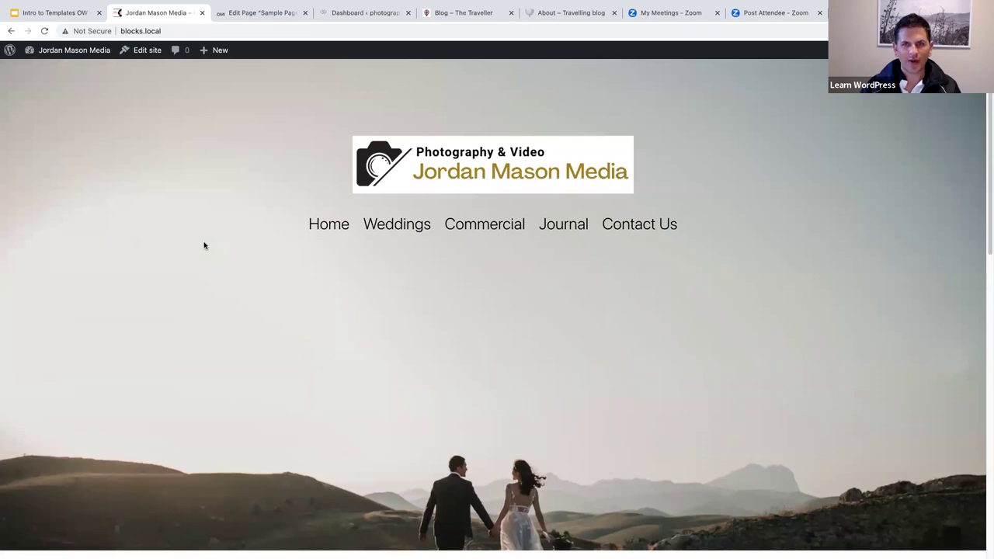
{"action": "scroll", "coordinate": [204, 245], "scroll_direction": "down", "scroll_amount": 9}
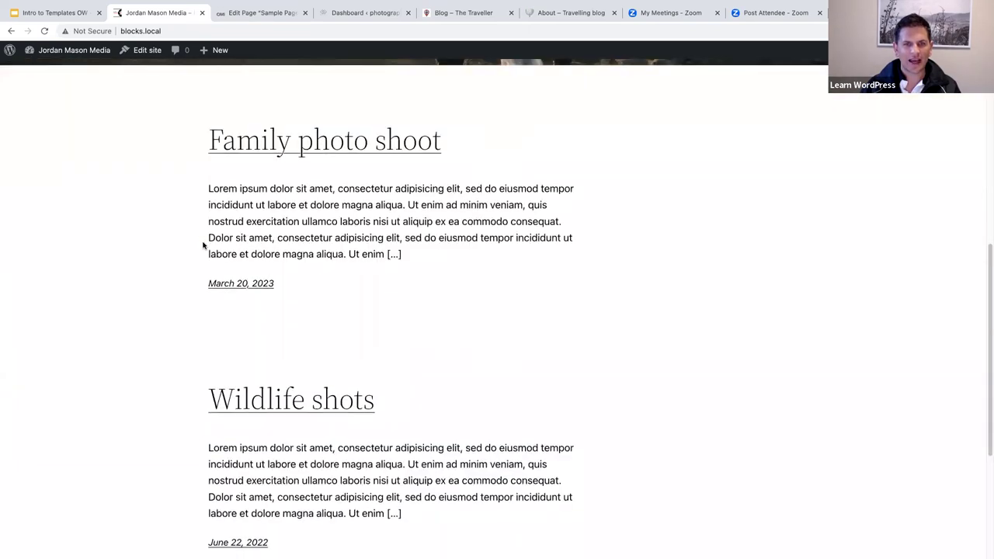
{"action": "scroll", "coordinate": [302, 324], "scroll_direction": "up", "scroll_amount": 3}
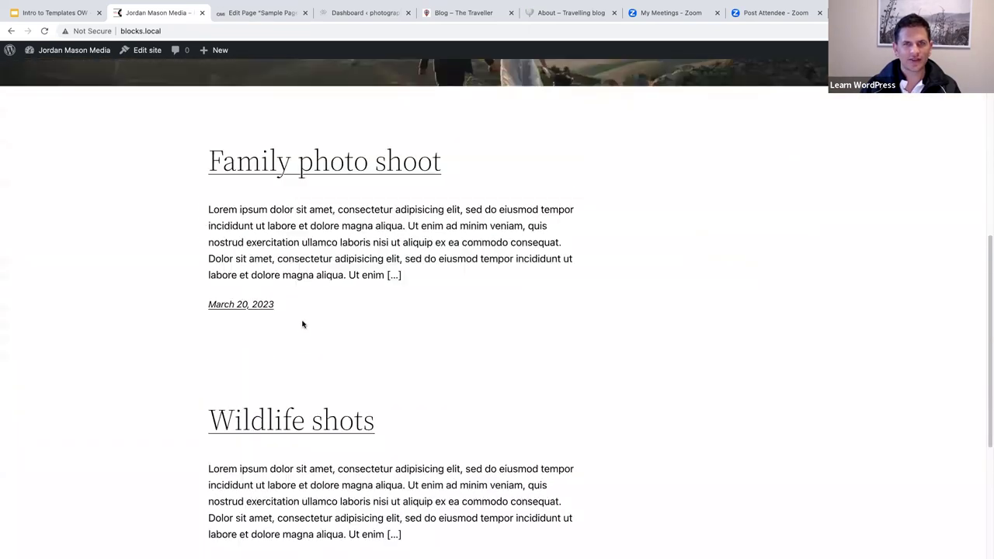
{"action": "scroll", "coordinate": [300, 456], "scroll_direction": "up", "scroll_amount": 4}
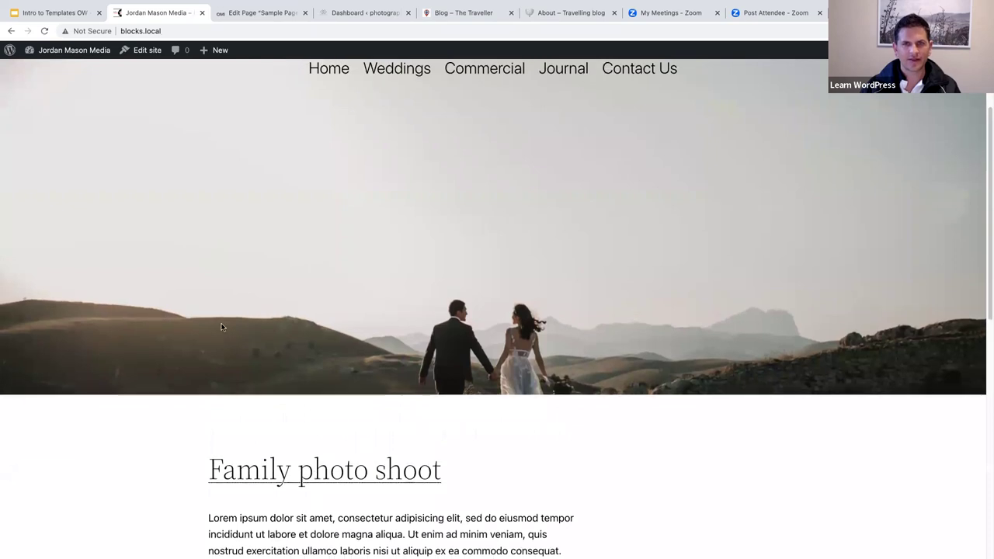
Open the Commercial page from the live homepage's navigation and examine its header and content
{"action": "scroll", "coordinate": [210, 327], "scroll_direction": "up", "scroll_amount": 3}
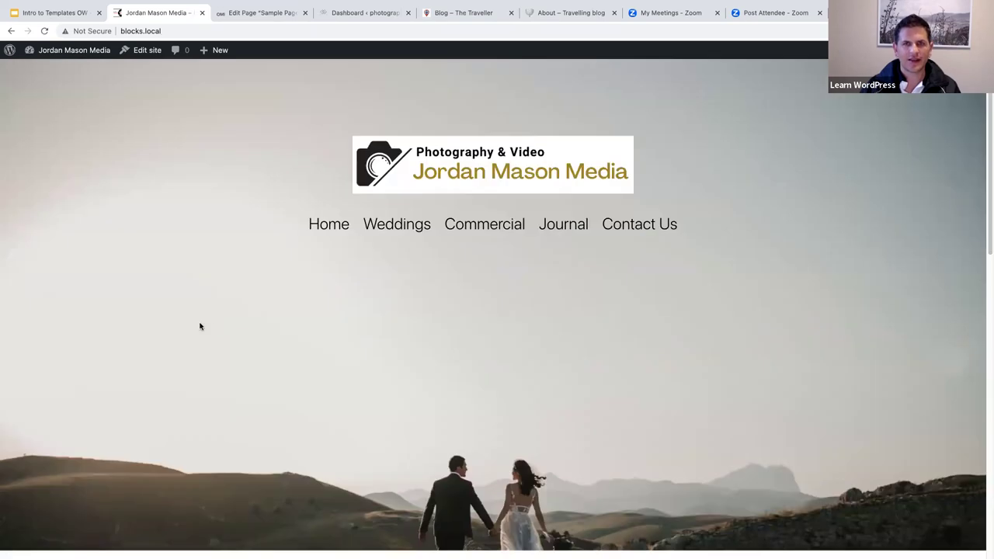
{"action": "left_click", "coordinate": [486, 226]}
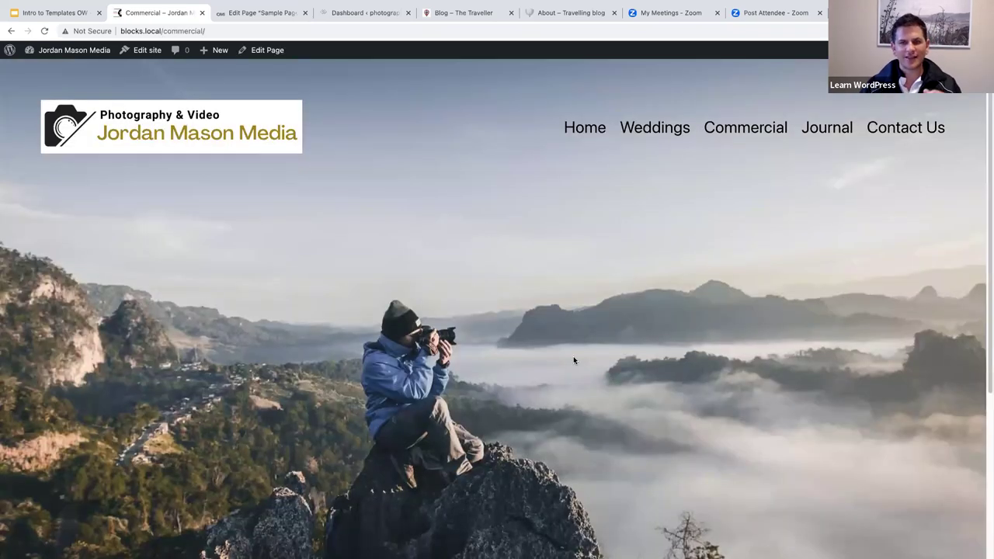
{"action": "scroll", "coordinate": [573, 359], "scroll_direction": "down", "scroll_amount": 5}
{"action": "scroll", "coordinate": [575, 362], "scroll_direction": "up", "scroll_amount": 5}
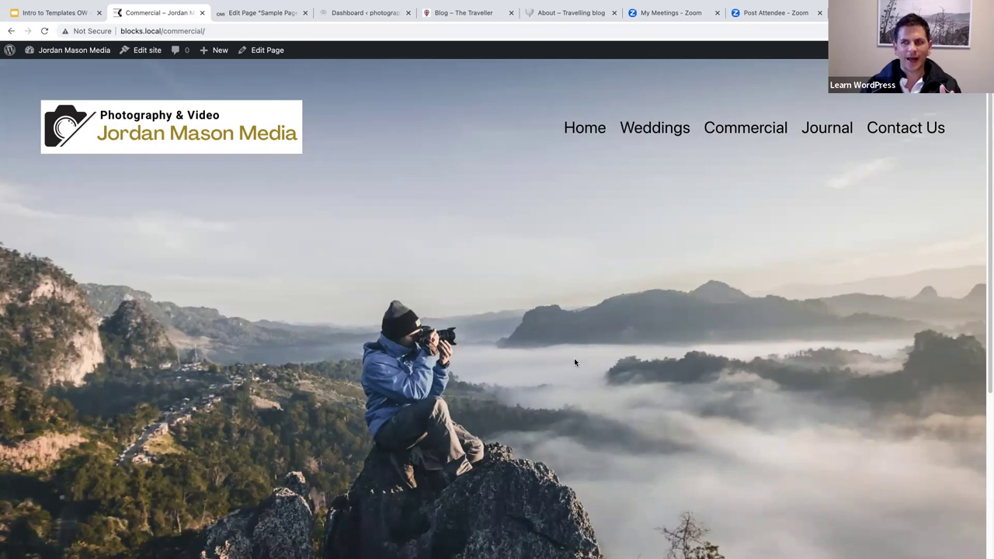
Visit the live Contact Us page and examine its header, contact details and enquiry form
{"action": "left_click", "coordinate": [898, 133]}
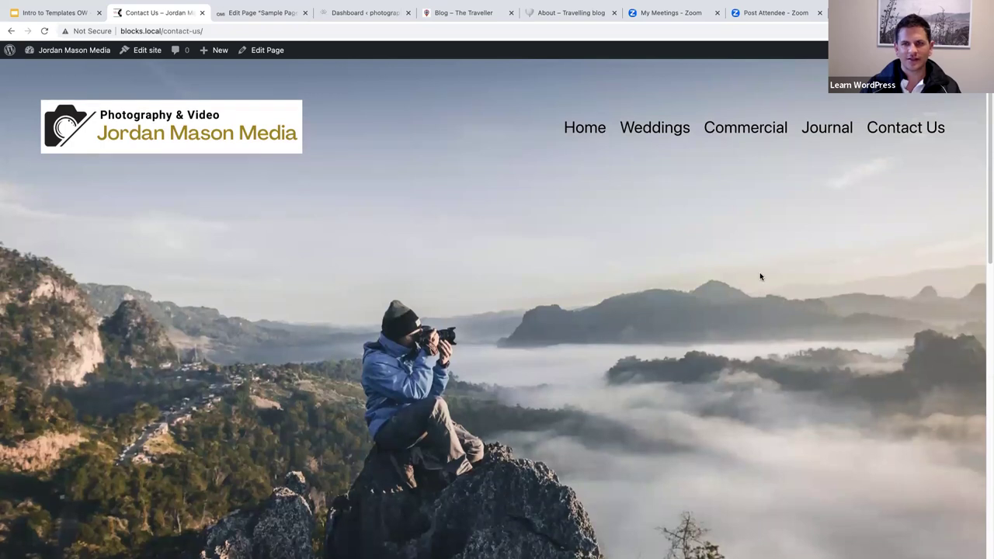
{"action": "scroll", "coordinate": [759, 272], "scroll_direction": "down", "scroll_amount": 1}
{"action": "scroll", "coordinate": [760, 276], "scroll_direction": "down", "scroll_amount": 5}
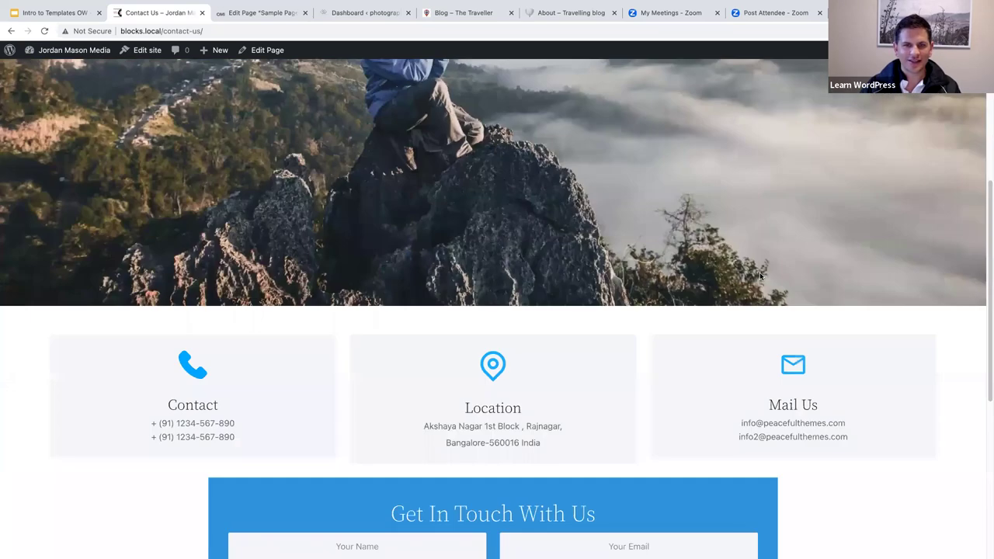
{"action": "scroll", "coordinate": [761, 276], "scroll_direction": "down", "scroll_amount": 1}
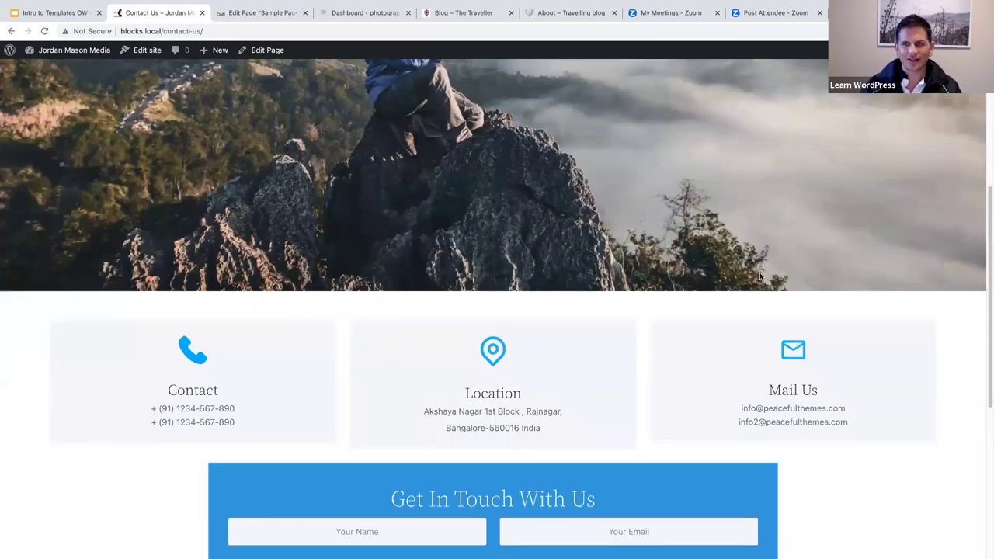
{"action": "scroll", "coordinate": [760, 276], "scroll_direction": "up", "scroll_amount": 6}
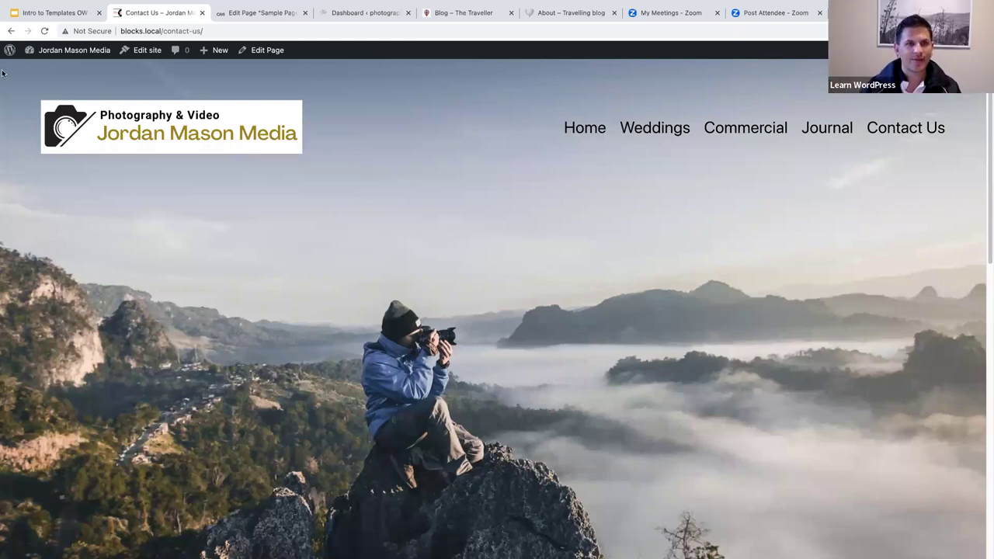
Return to the live homepage and review its header, list of latest posts and footer
{"action": "mouse_move", "coordinate": [54, 56]}
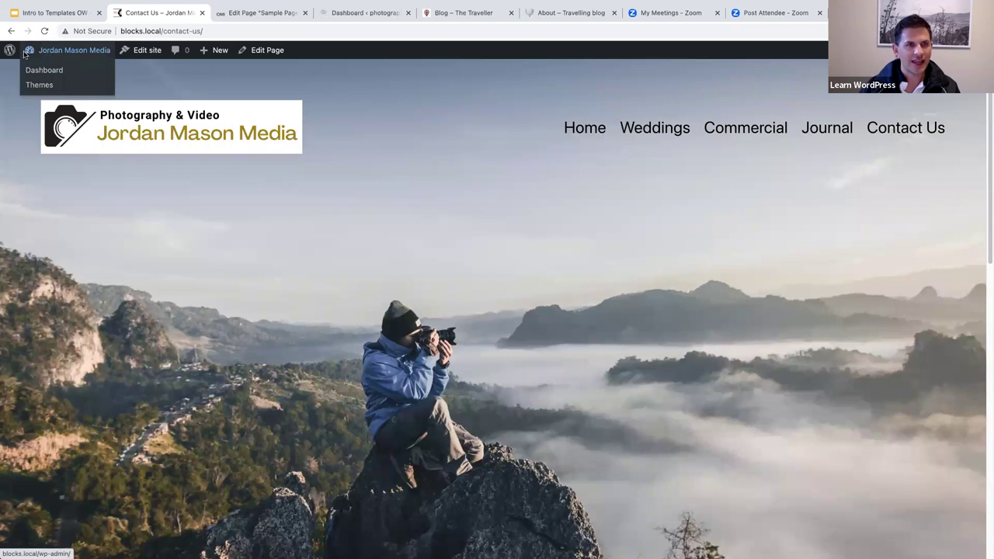
{"action": "left_click", "coordinate": [580, 135]}
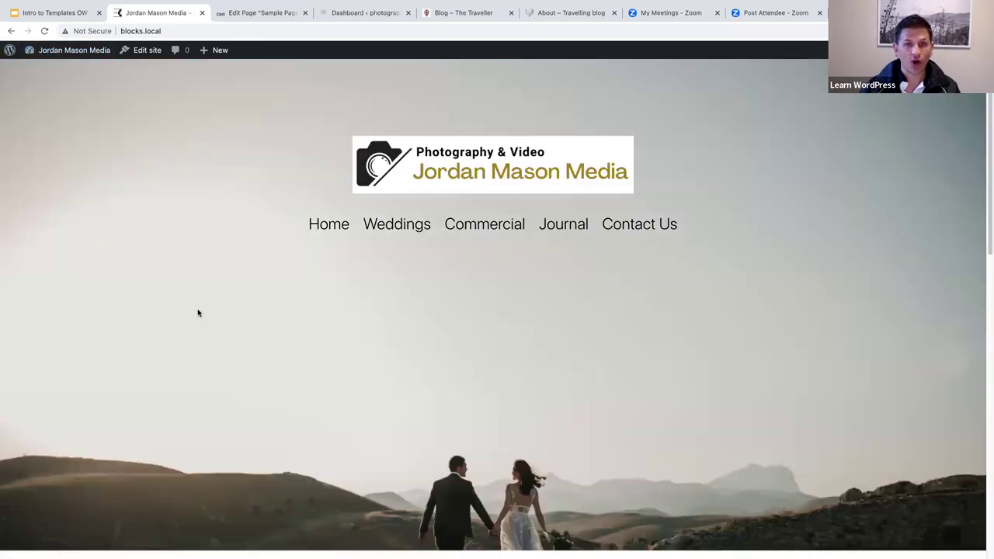
{"action": "scroll", "coordinate": [198, 313], "scroll_direction": "down", "scroll_amount": 5}
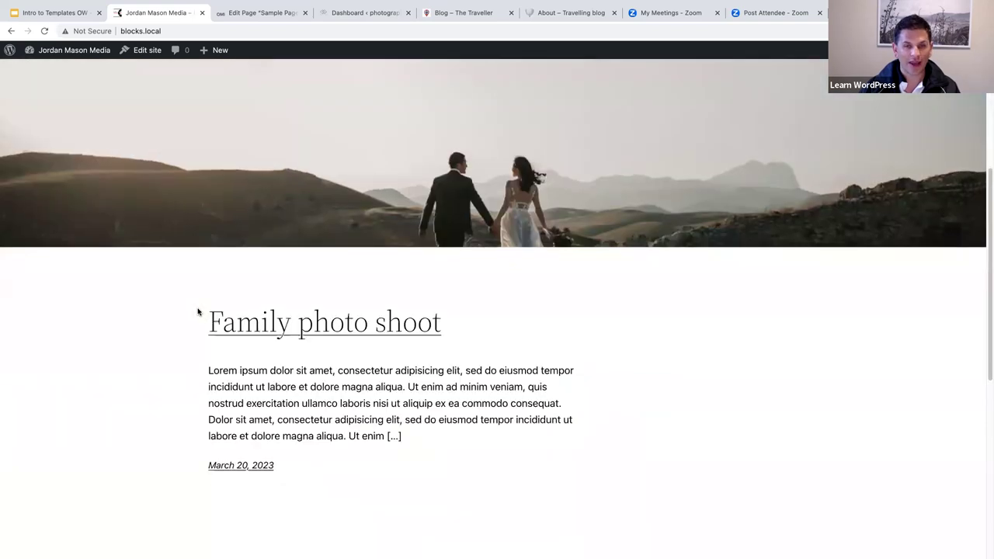
{"action": "scroll", "coordinate": [198, 313], "scroll_direction": "down", "scroll_amount": 6}
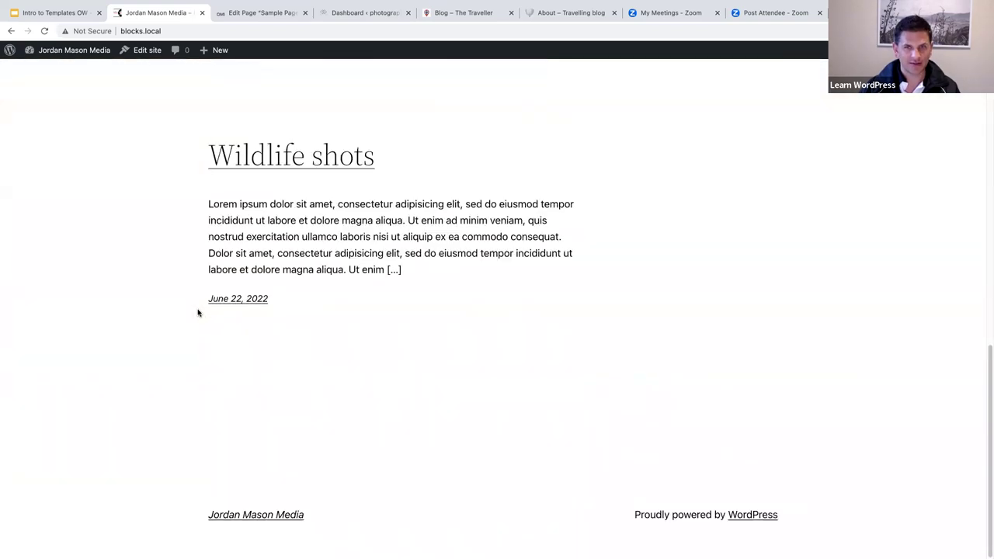
{"action": "scroll", "coordinate": [198, 313], "scroll_direction": "up", "scroll_amount": 10}
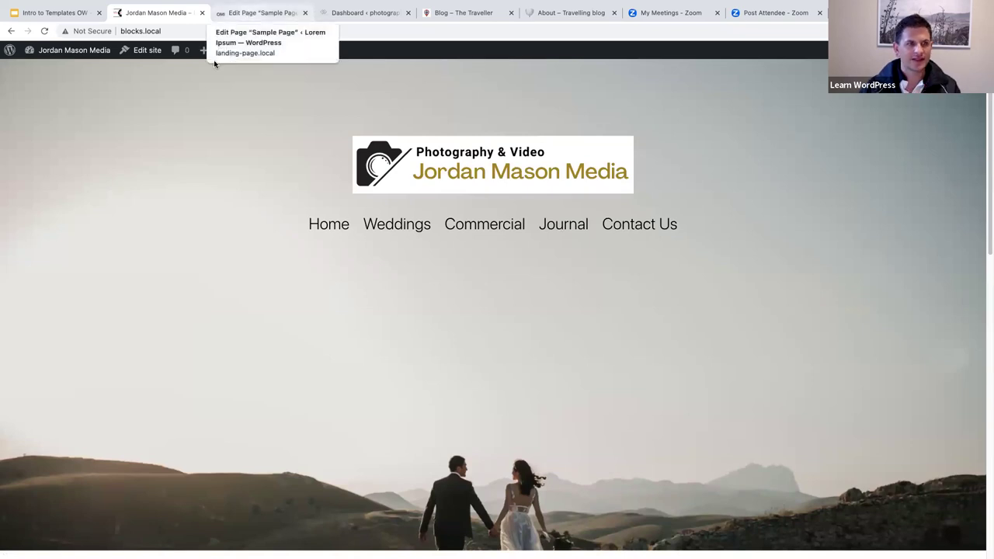
Switch to the landing-page site, leave the Sample Page editor and review the homepage options in the Reading settings
{"action": "left_click", "coordinate": [237, 14]}
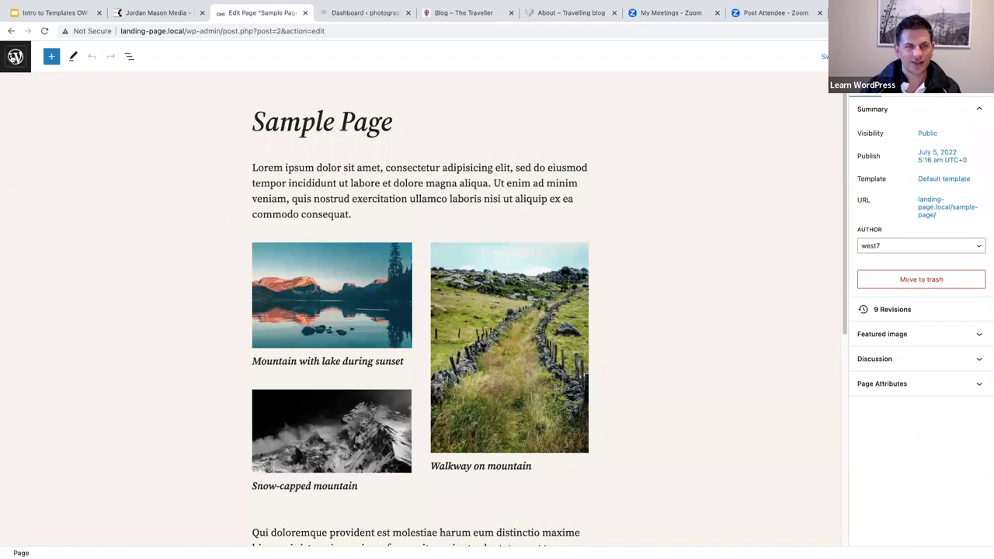
{"action": "left_click", "coordinate": [15, 57]}
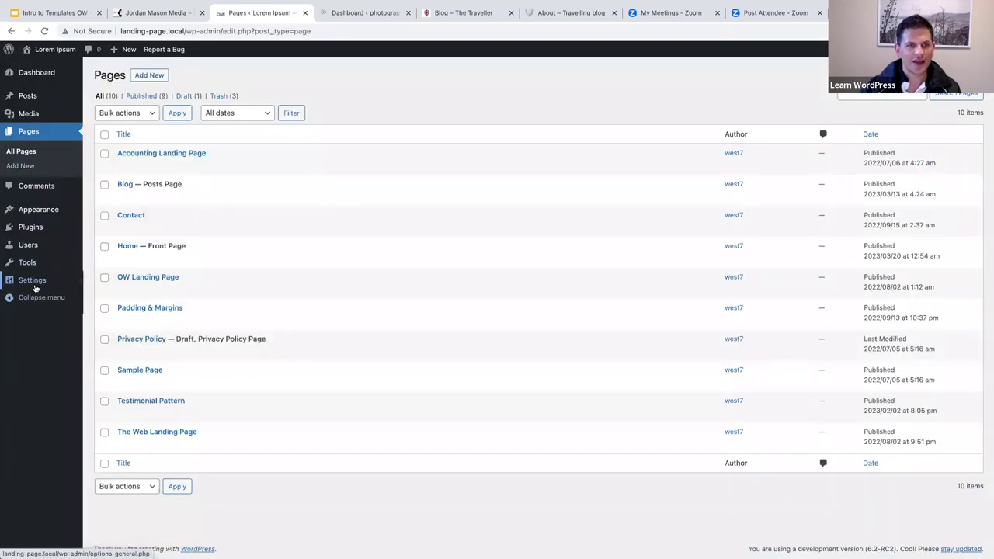
{"action": "mouse_move", "coordinate": [31, 283]}
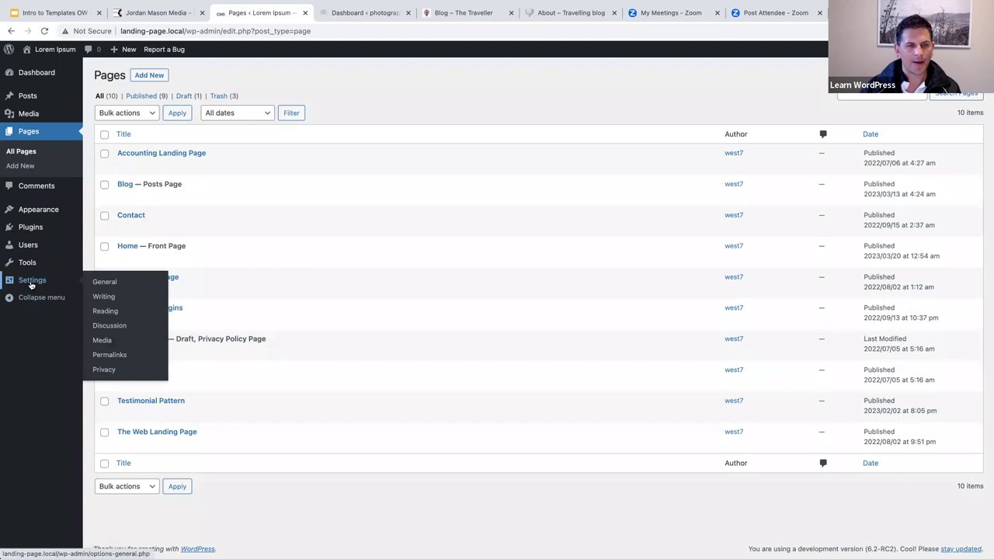
{"action": "left_click", "coordinate": [105, 311]}
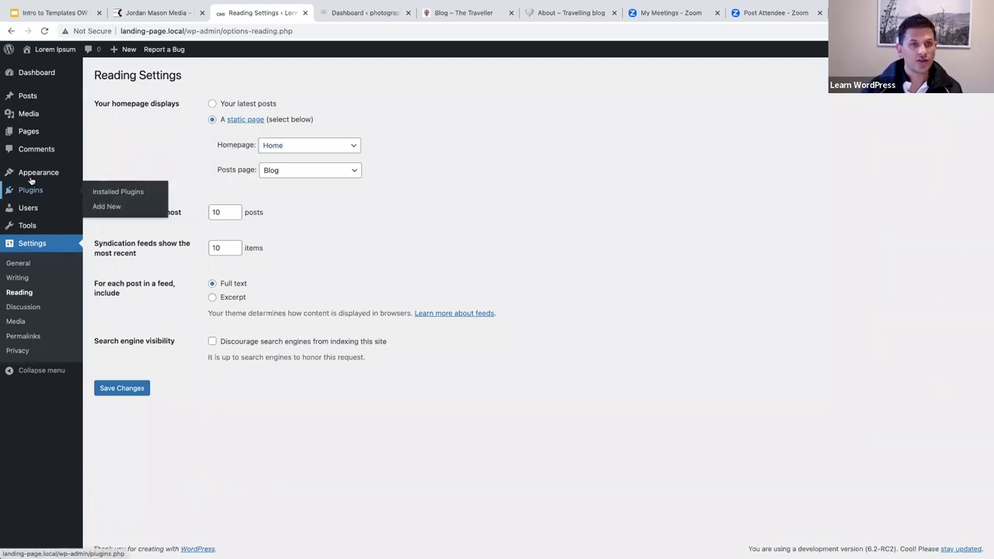
{"action": "mouse_move", "coordinate": [32, 175]}
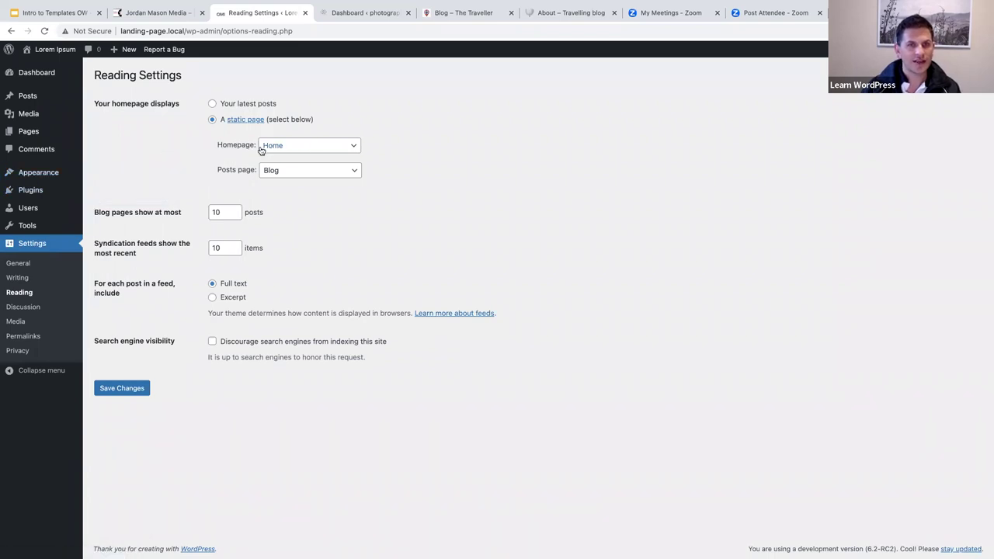
Open the Home front page from the landing-page site's page list to check its assigned template
{"action": "left_click", "coordinate": [28, 132]}
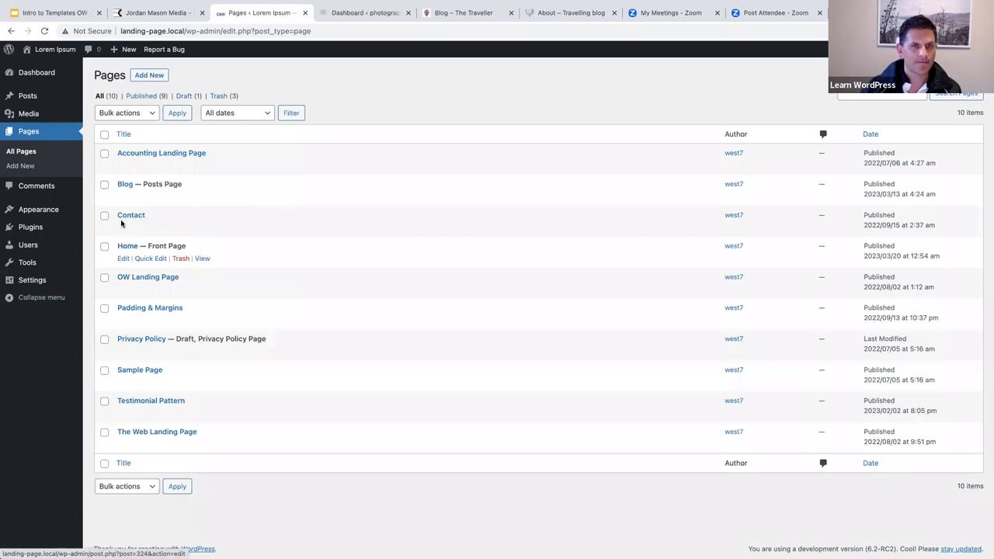
{"action": "left_click", "coordinate": [128, 247]}
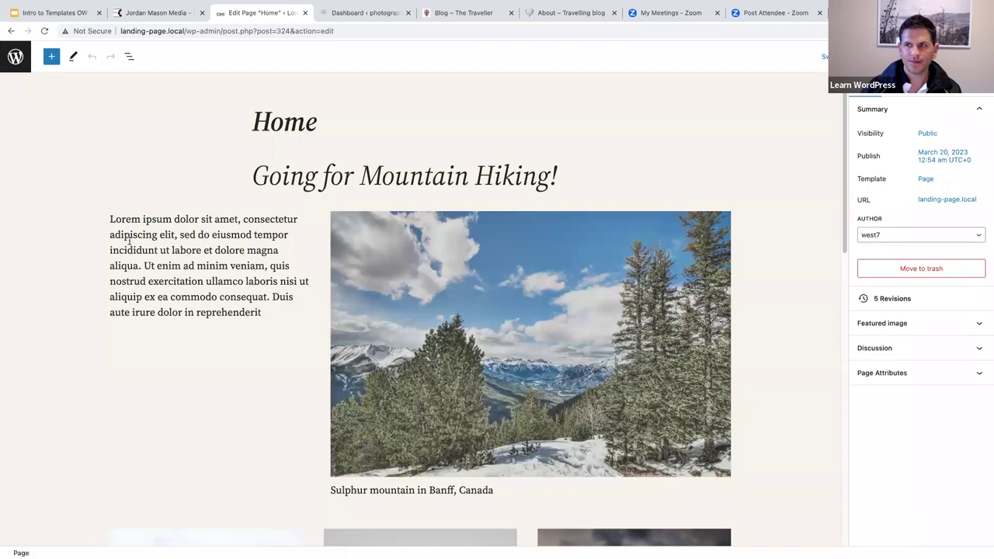
{"action": "mouse_move", "coordinate": [724, 195]}
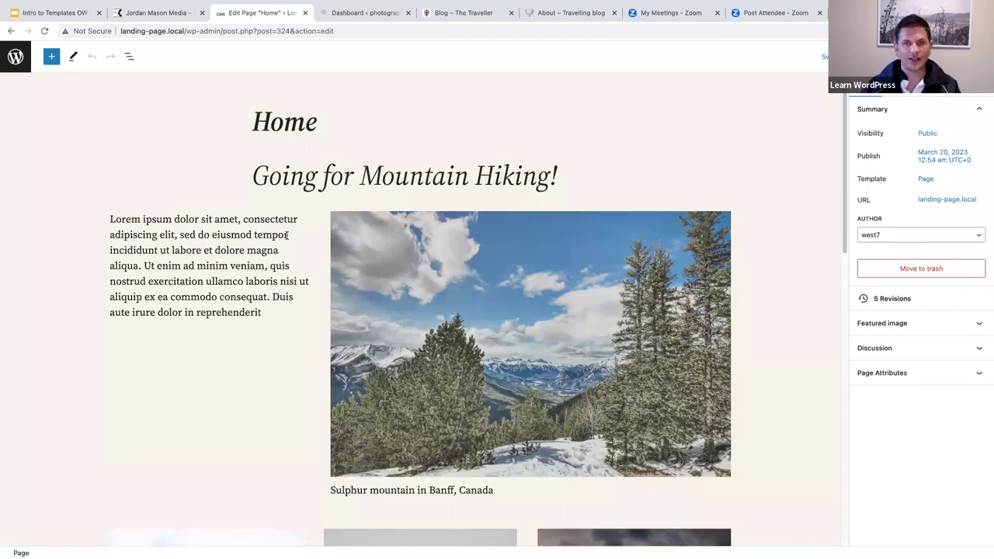
Close the Home page, open the site editor's template list and review the template types available to add
{"action": "left_click", "coordinate": [15, 59]}
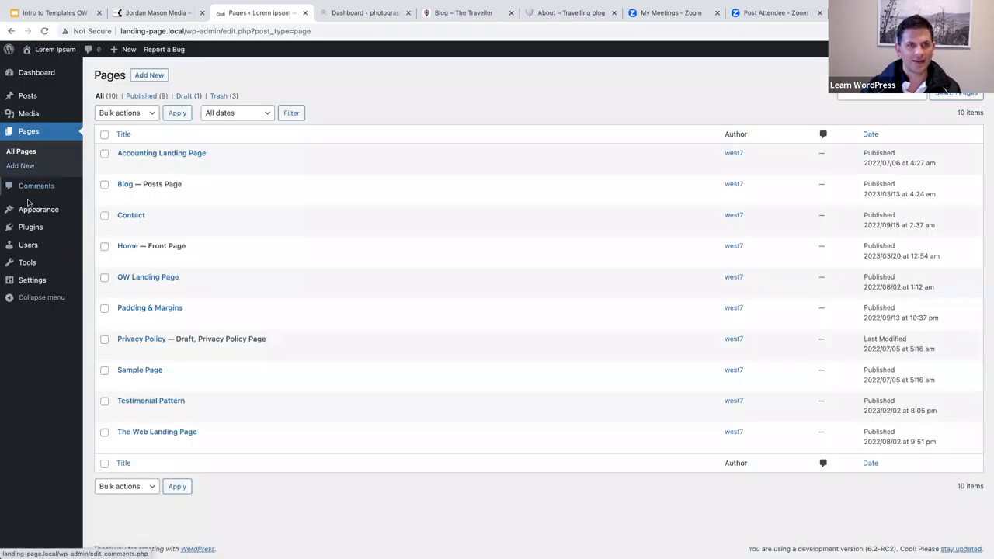
{"action": "mouse_move", "coordinate": [39, 210]}
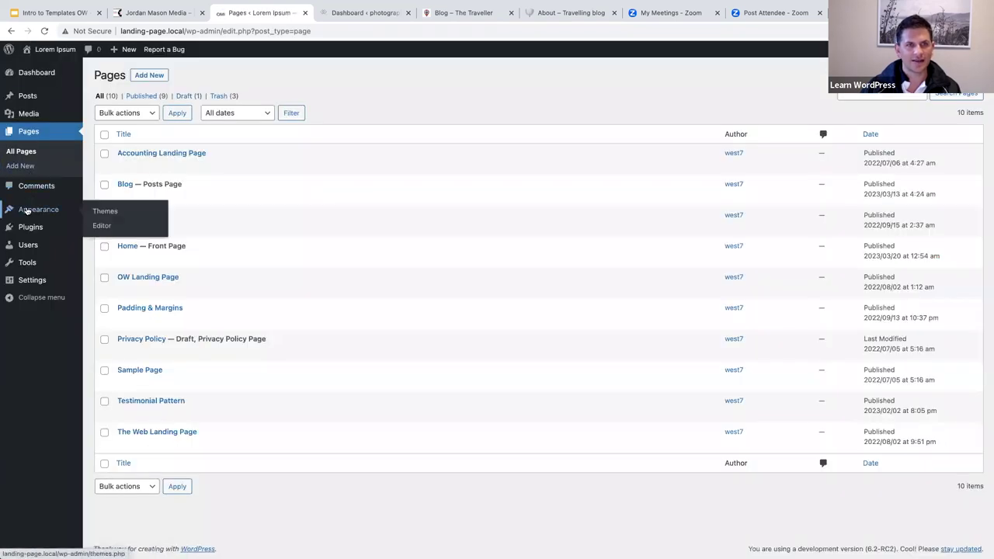
{"action": "left_click", "coordinate": [101, 227]}
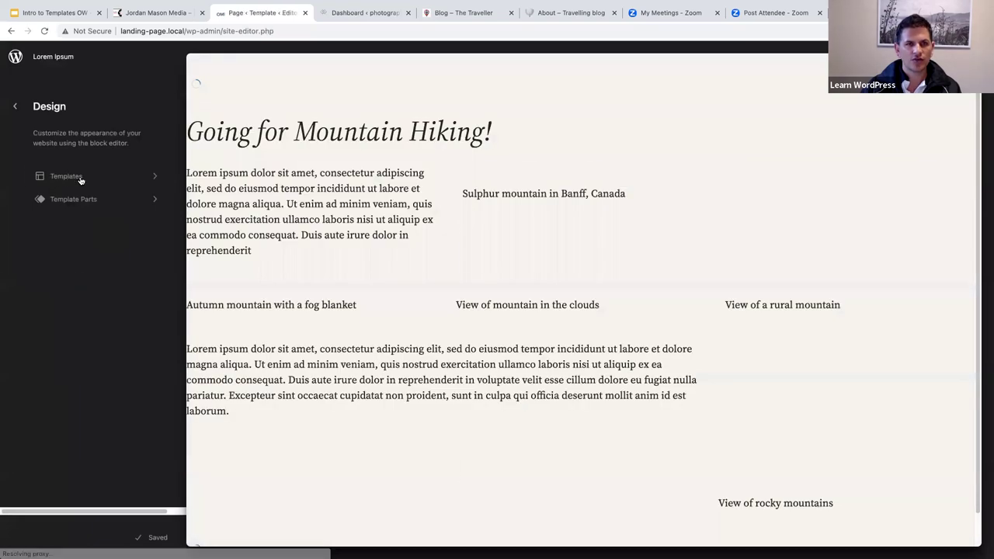
{"action": "left_click", "coordinate": [68, 178]}
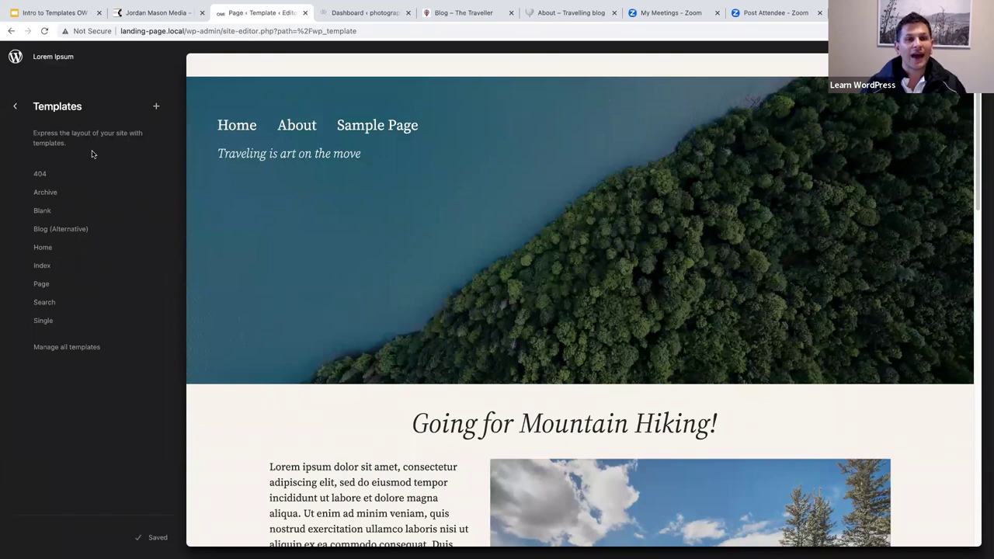
{"action": "left_click", "coordinate": [156, 107]}
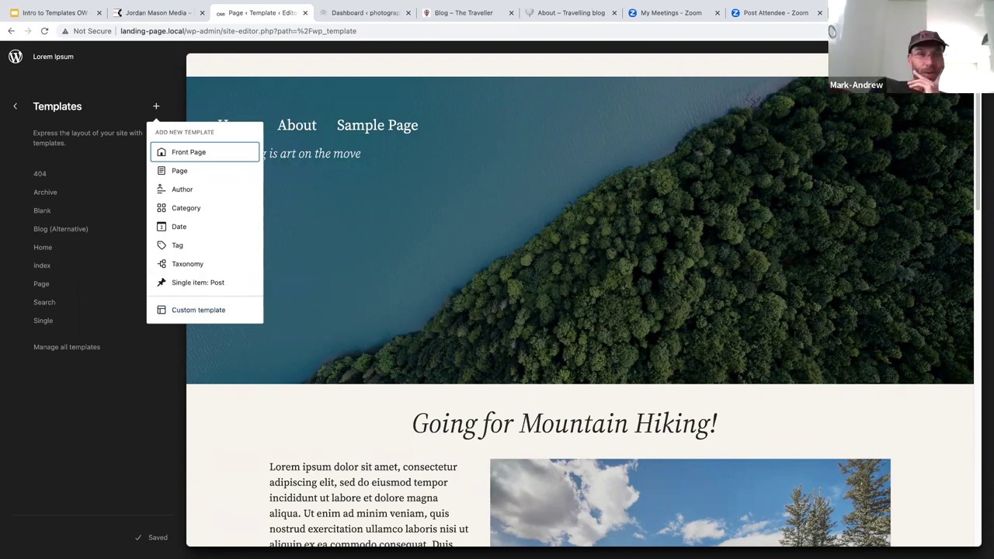
{"action": "left_click", "coordinate": [49, 400]}
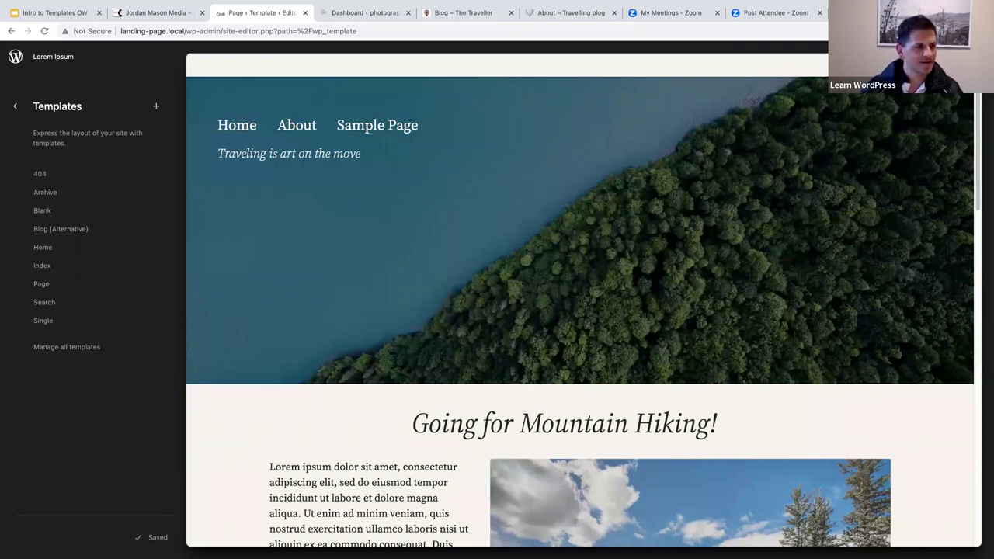
Switch to the photography site, visit its live homepage and examine the layout from header to footer
{"action": "mouse_move", "coordinate": [47, 7]}
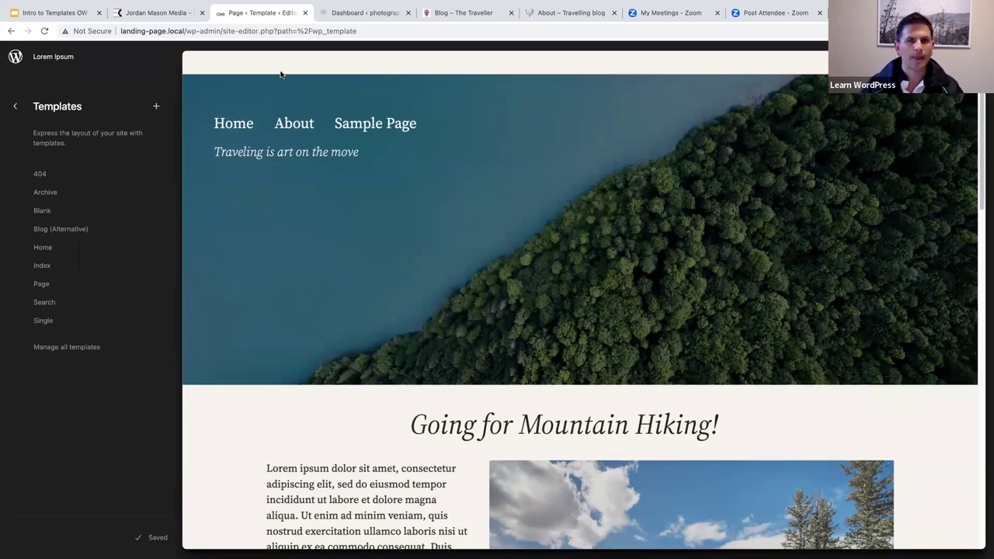
{"action": "left_click", "coordinate": [347, 11]}
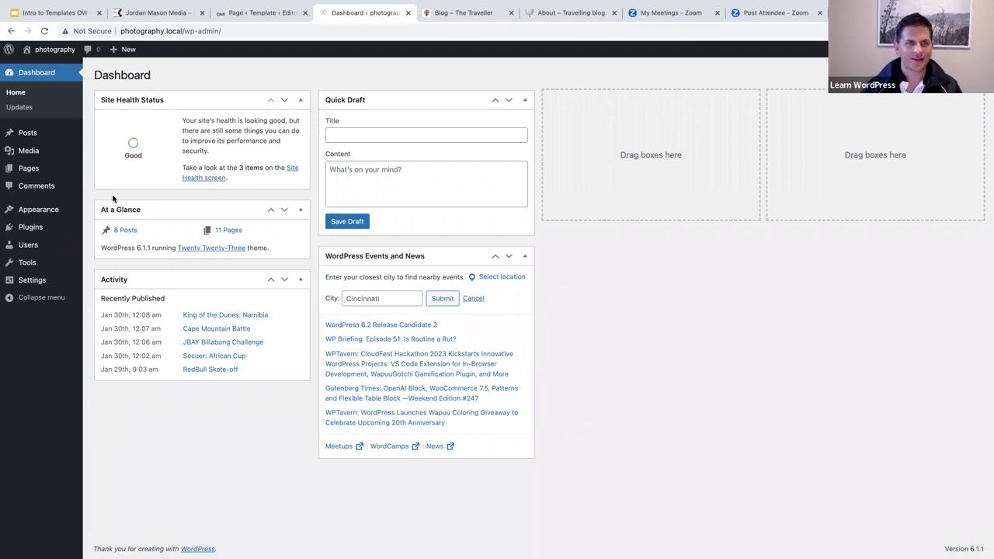
{"action": "left_click", "coordinate": [48, 50]}
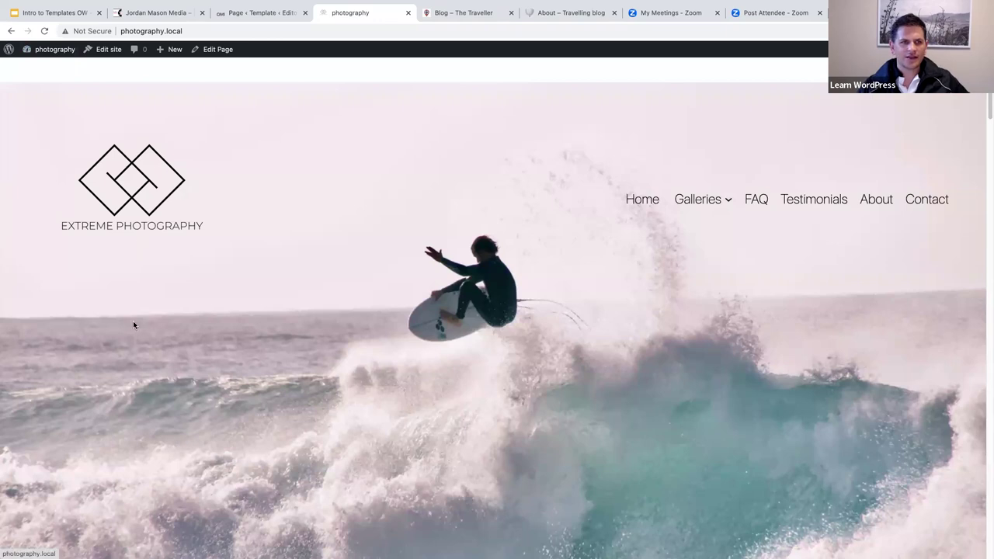
{"action": "scroll", "coordinate": [129, 306], "scroll_direction": "down", "scroll_amount": 1}
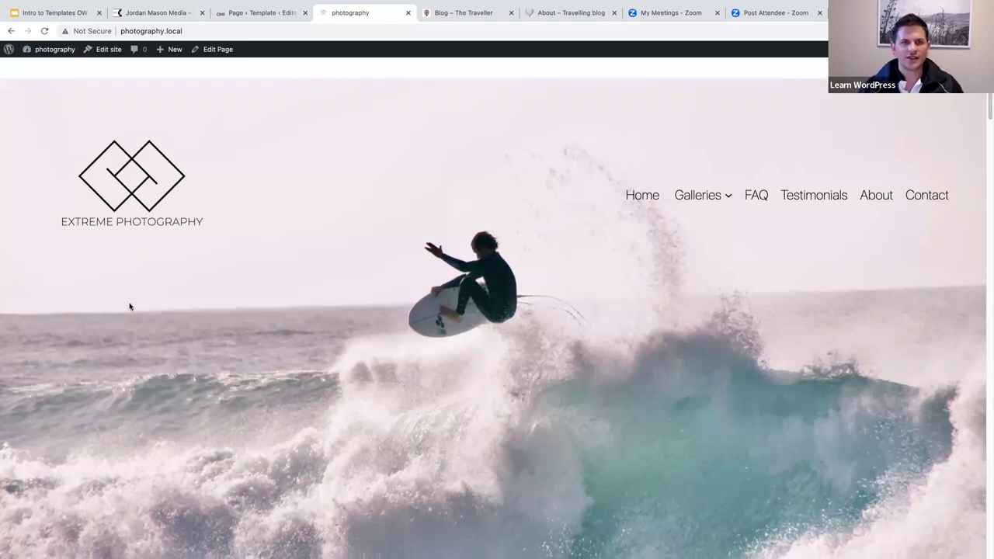
{"action": "scroll", "coordinate": [130, 307], "scroll_direction": "down", "scroll_amount": 6}
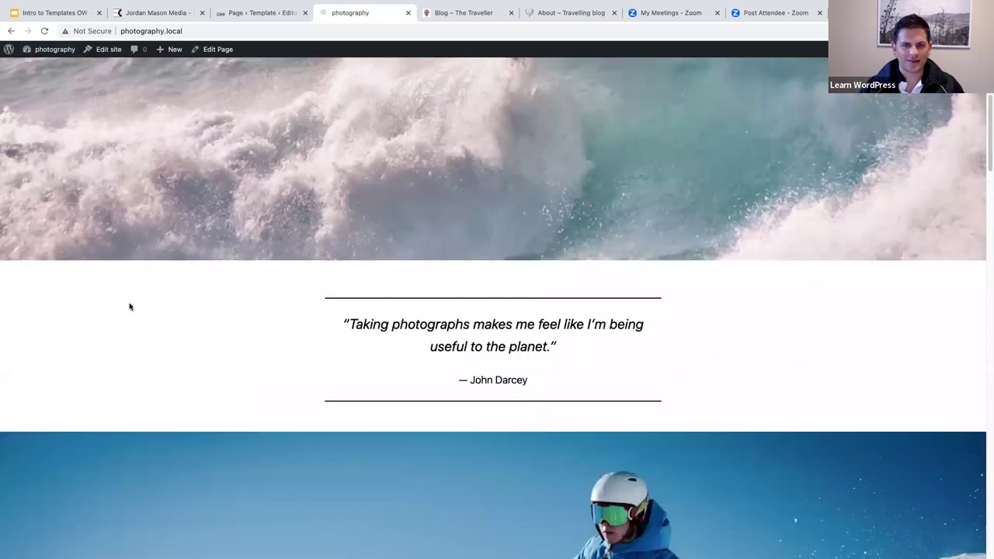
{"action": "scroll", "coordinate": [130, 307], "scroll_direction": "down", "scroll_amount": 4}
{"action": "scroll", "coordinate": [129, 306], "scroll_direction": "down", "scroll_amount": 9}
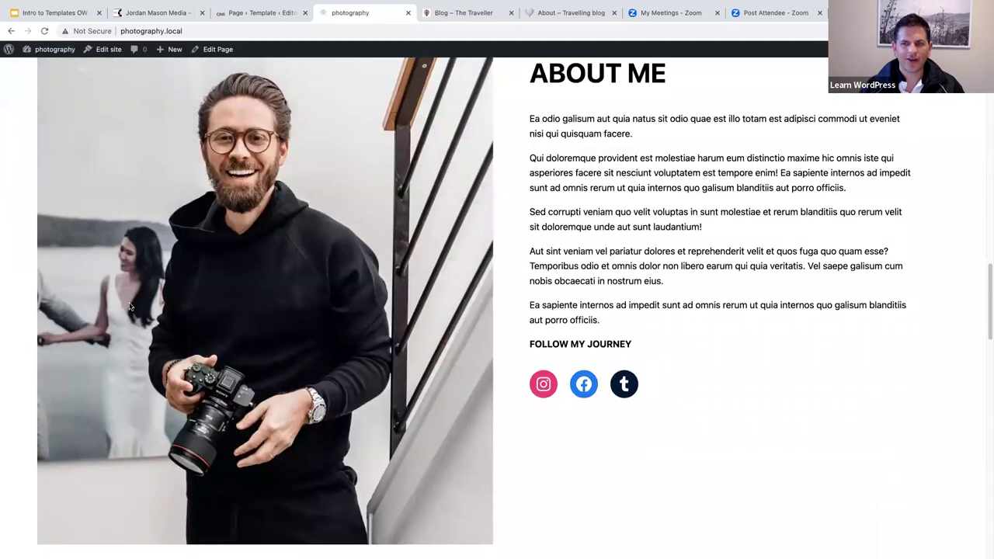
{"action": "scroll", "coordinate": [130, 307], "scroll_direction": "down", "scroll_amount": 5}
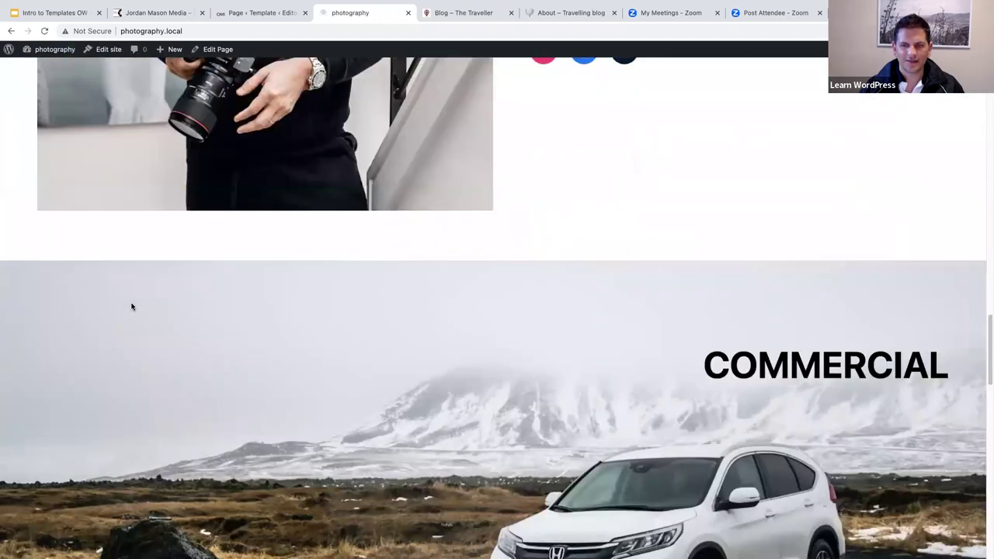
{"action": "scroll", "coordinate": [131, 306], "scroll_direction": "down", "scroll_amount": 10}
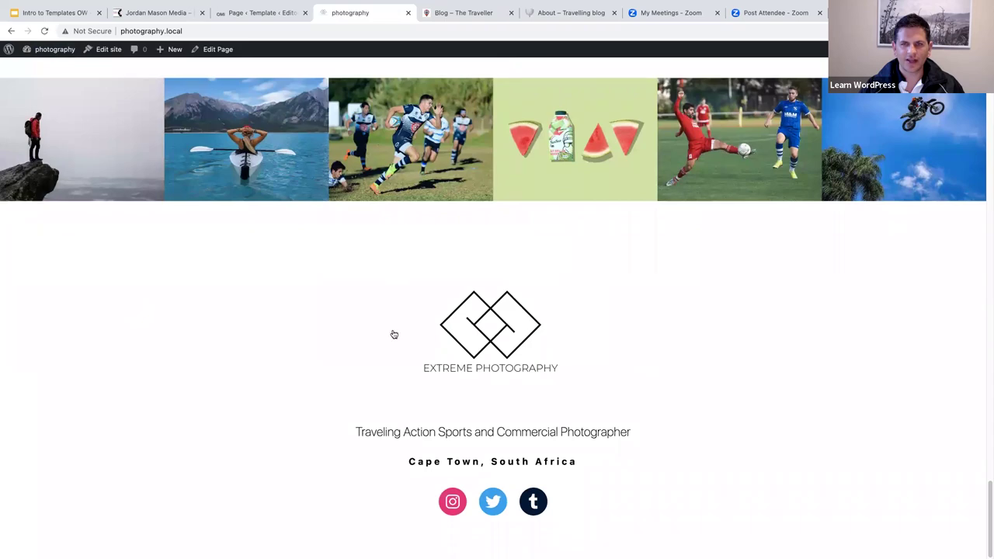
{"action": "scroll", "coordinate": [383, 328], "scroll_direction": "up", "scroll_amount": 5}
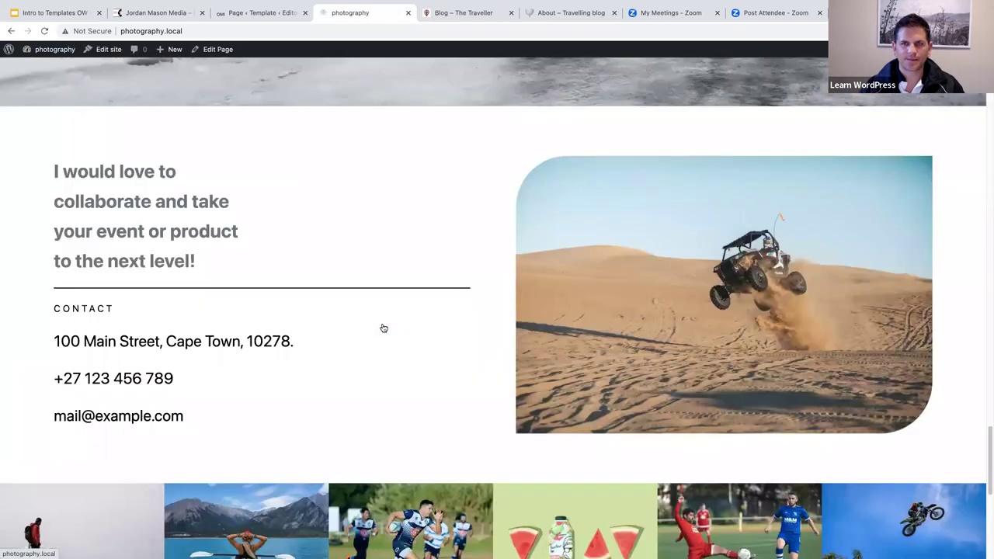
Go from the photography site's homepage header to its Action Sports gallery page
{"action": "scroll", "coordinate": [383, 328], "scroll_direction": "up", "scroll_amount": 10}
{"action": "scroll", "coordinate": [383, 328], "scroll_direction": "up", "scroll_amount": 15}
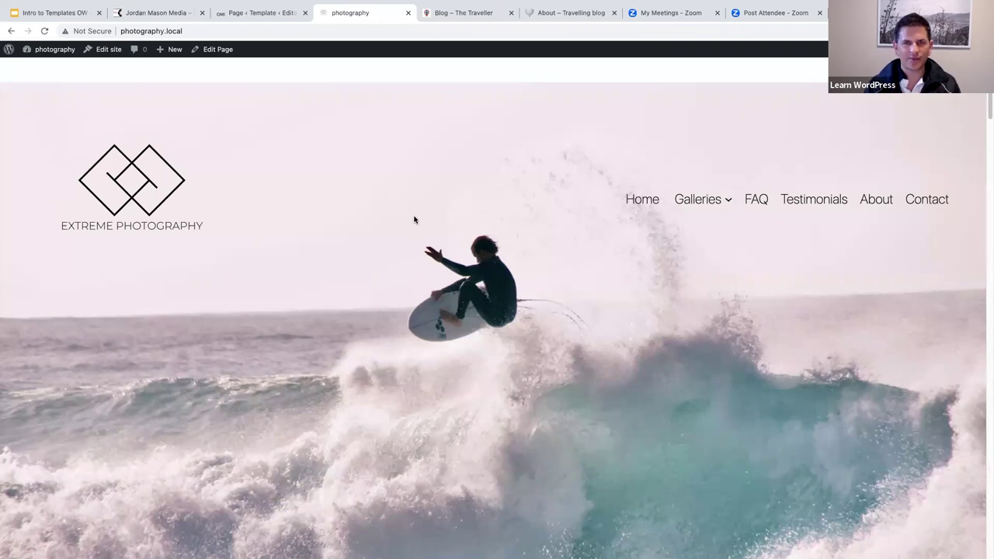
{"action": "left_click", "coordinate": [730, 200]}
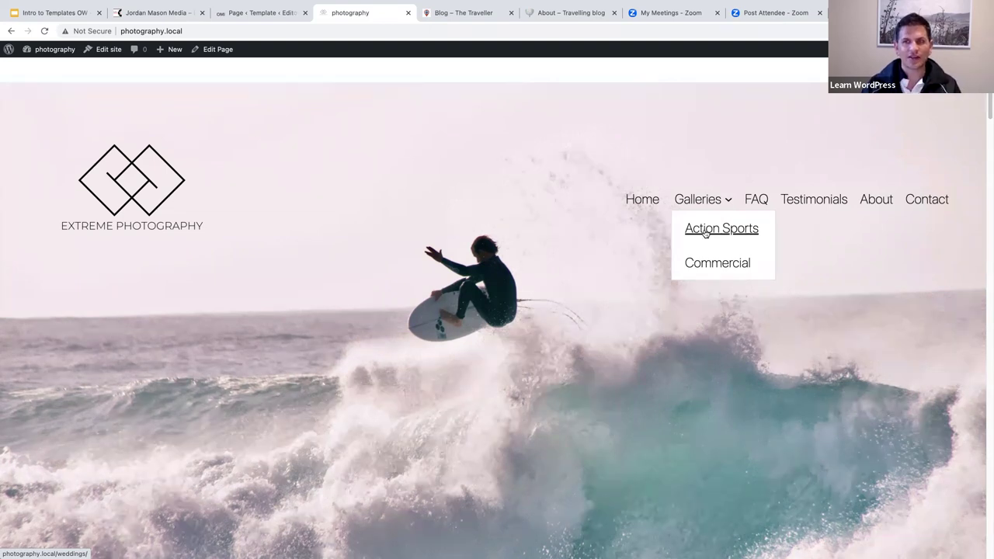
{"action": "left_click", "coordinate": [705, 230]}
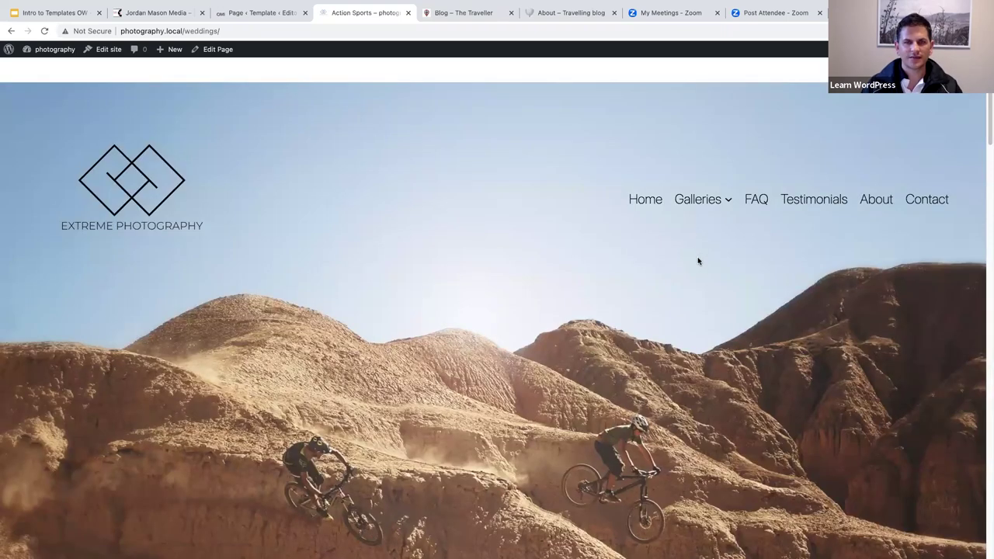
Examine the Action Sports page's layout, from the header image through the two-column gallery posts to the footer
{"action": "scroll", "coordinate": [699, 261], "scroll_direction": "down", "scroll_amount": 1}
{"action": "scroll", "coordinate": [698, 261], "scroll_direction": "down", "scroll_amount": 2}
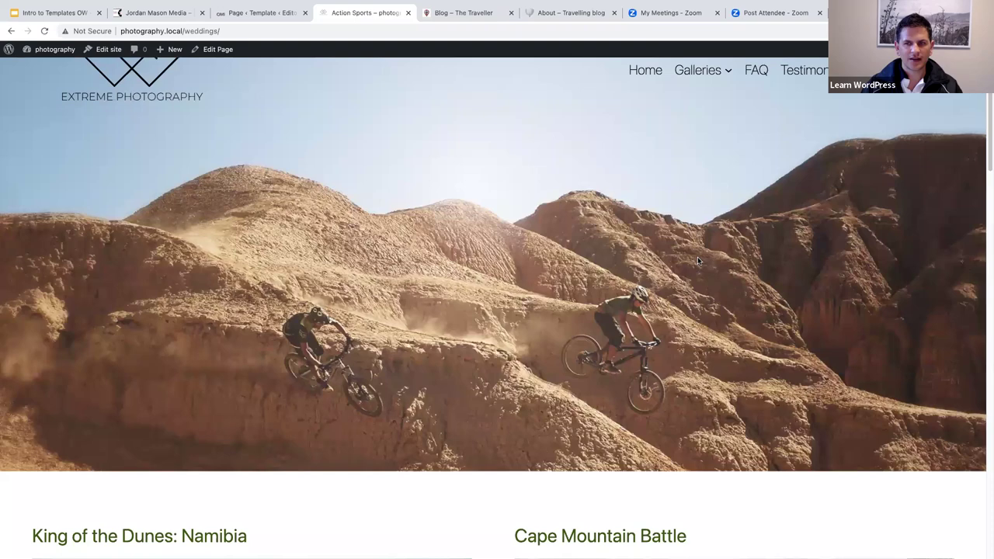
{"action": "scroll", "coordinate": [698, 261], "scroll_direction": "down", "scroll_amount": 2}
{"action": "scroll", "coordinate": [698, 261], "scroll_direction": "down", "scroll_amount": 10}
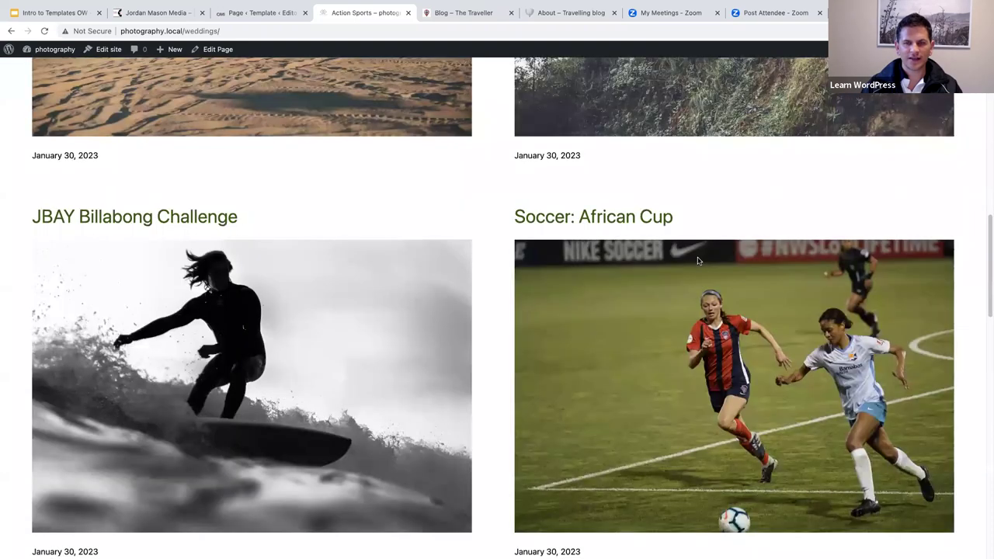
{"action": "scroll", "coordinate": [699, 261], "scroll_direction": "down", "scroll_amount": 6}
{"action": "scroll", "coordinate": [698, 261], "scroll_direction": "down", "scroll_amount": 15}
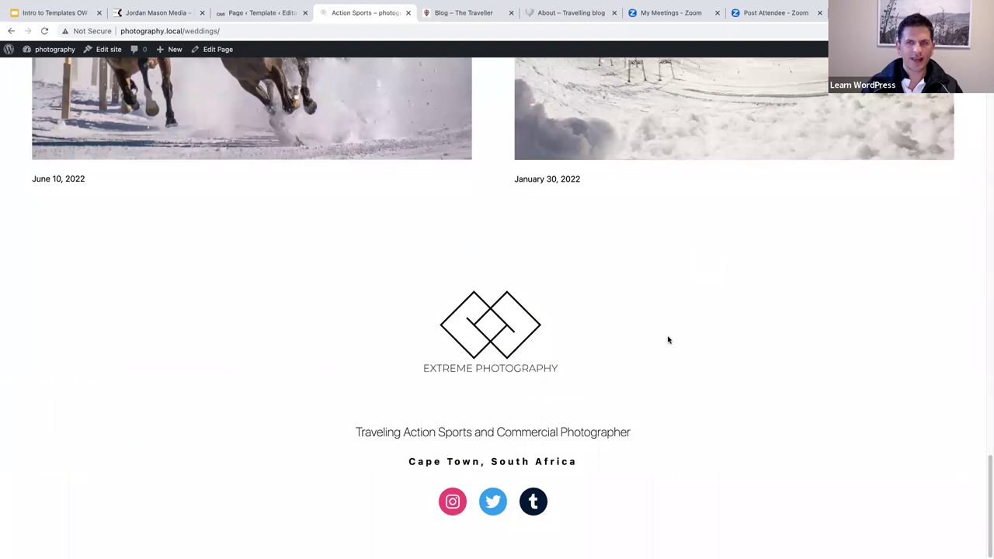
{"action": "scroll", "coordinate": [668, 339], "scroll_direction": "up", "scroll_amount": 3}
{"action": "scroll", "coordinate": [668, 340], "scroll_direction": "up", "scroll_amount": 8}
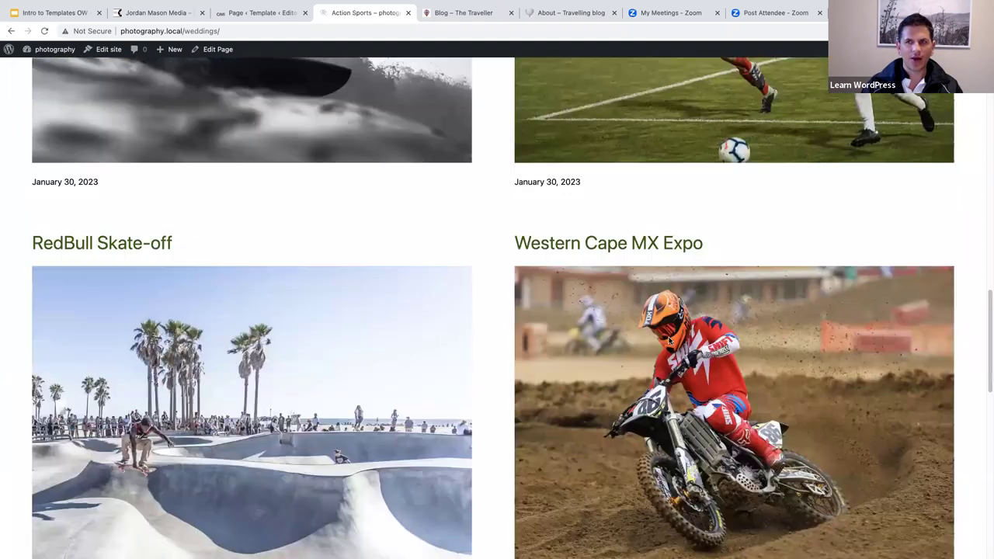
{"action": "scroll", "coordinate": [668, 338], "scroll_direction": "down", "scroll_amount": 10}
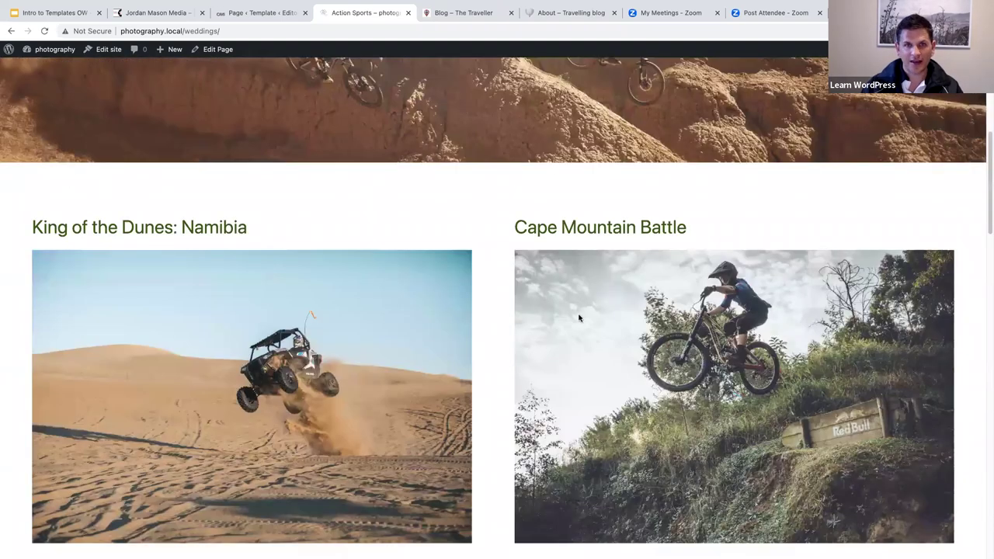
{"action": "scroll", "coordinate": [579, 317], "scroll_direction": "up", "scroll_amount": 6}
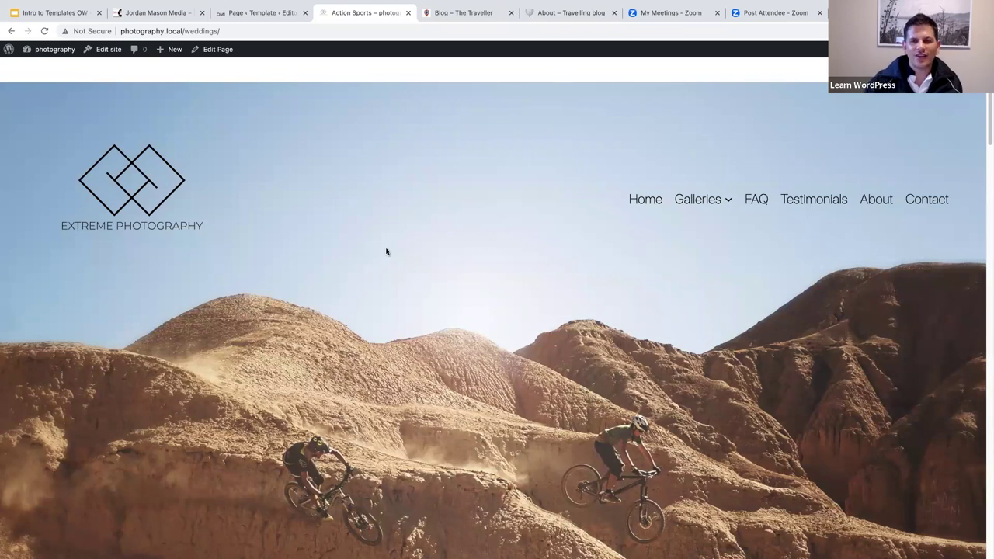
Go to the photography site's dashboard, open the site editor and review its list of templates
{"action": "left_click", "coordinate": [45, 52]}
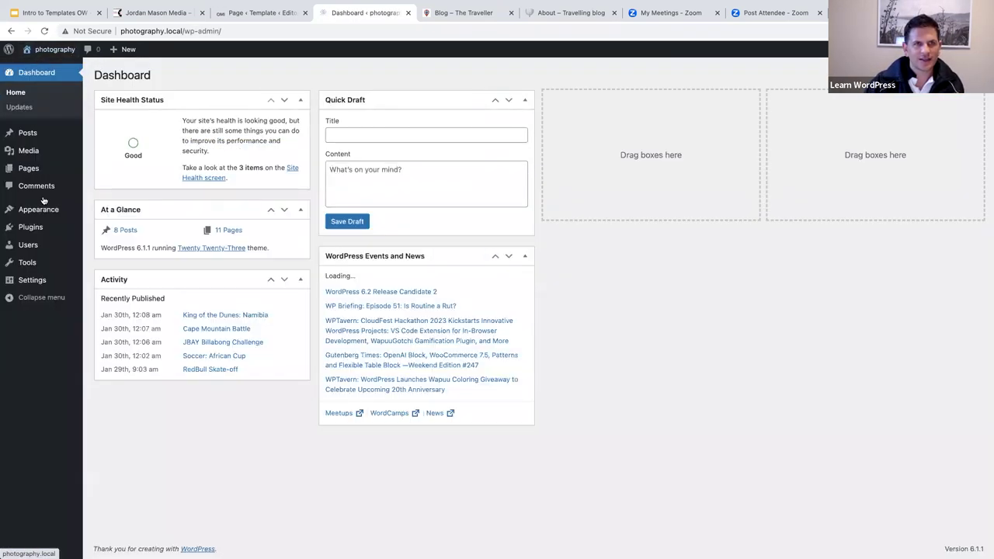
{"action": "mouse_move", "coordinate": [39, 212]}
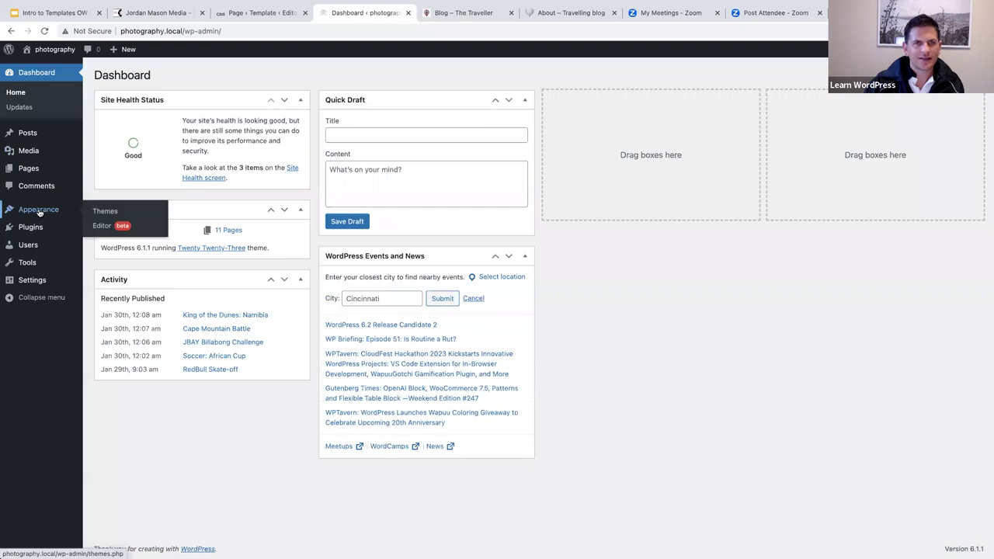
{"action": "left_click", "coordinate": [98, 227]}
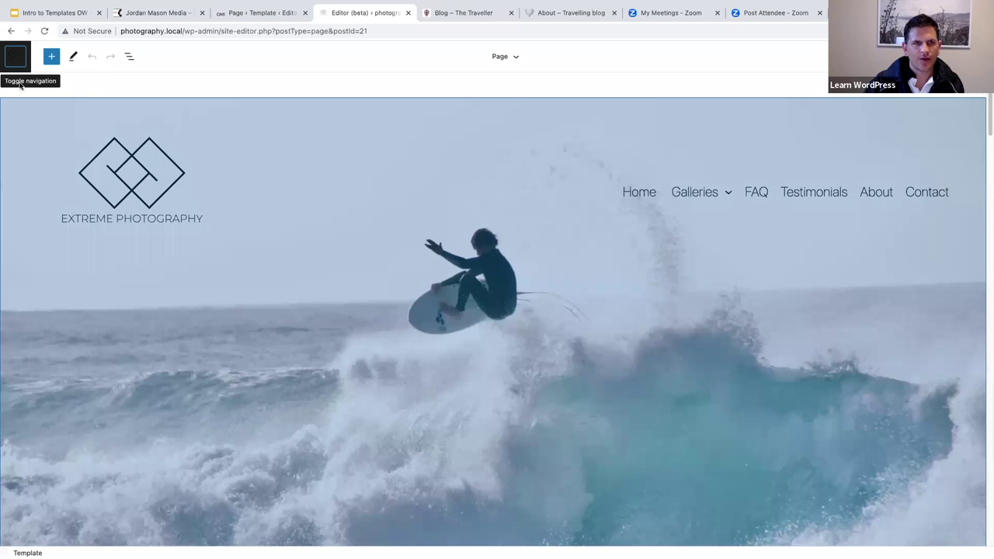
{"action": "left_click", "coordinate": [17, 57]}
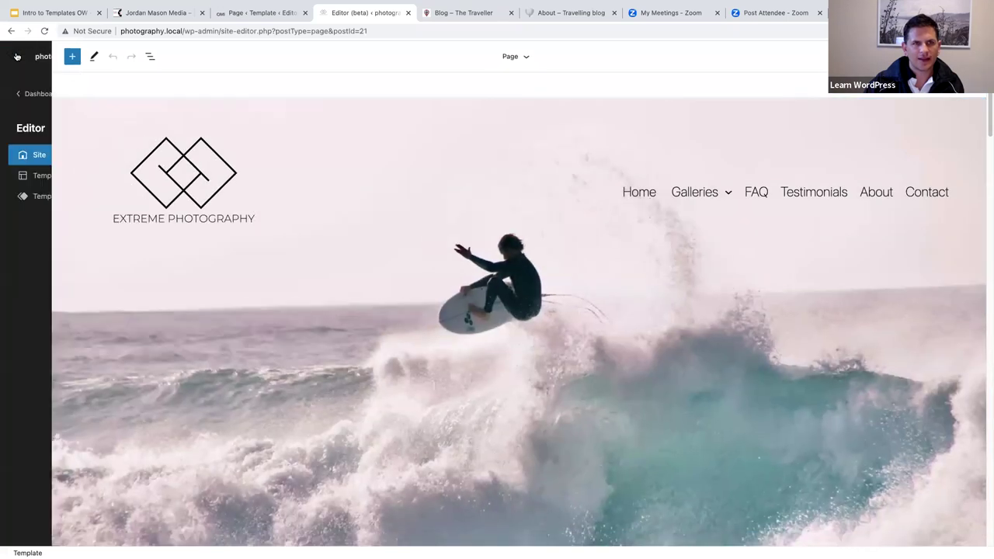
{"action": "left_click", "coordinate": [41, 178]}
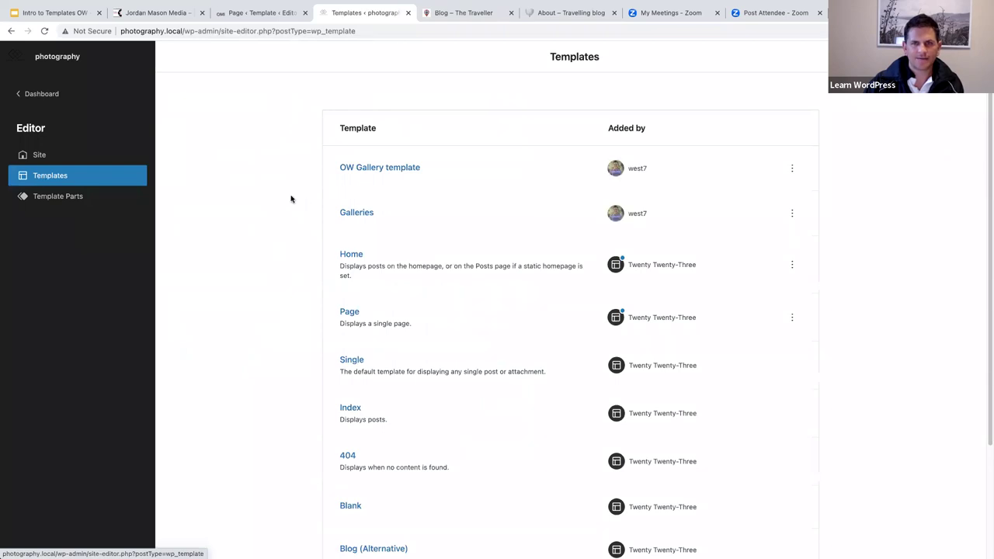
{"action": "scroll", "coordinate": [291, 202], "scroll_direction": "down", "scroll_amount": 3}
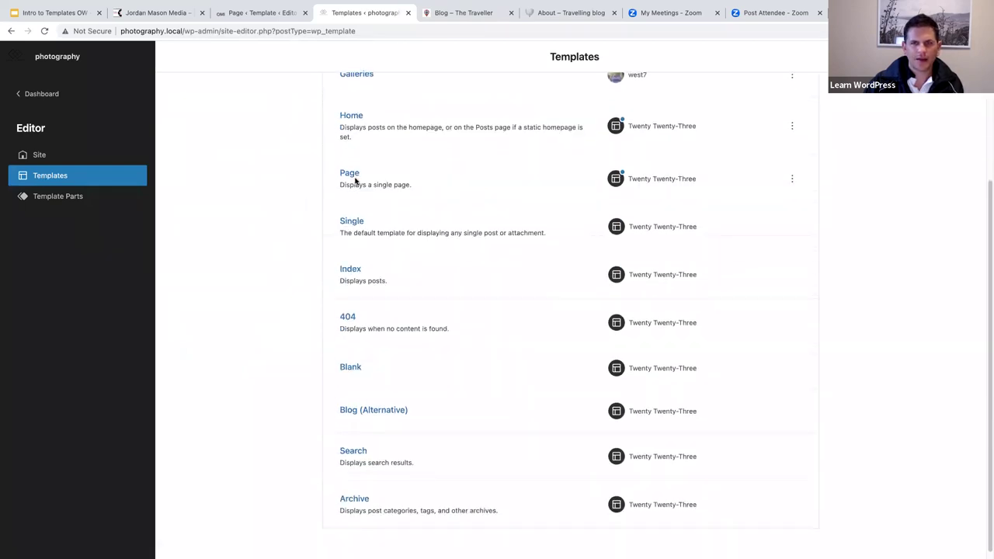
Open the Page template and examine its header, post content, comments and footer sections
{"action": "left_click", "coordinate": [350, 174]}
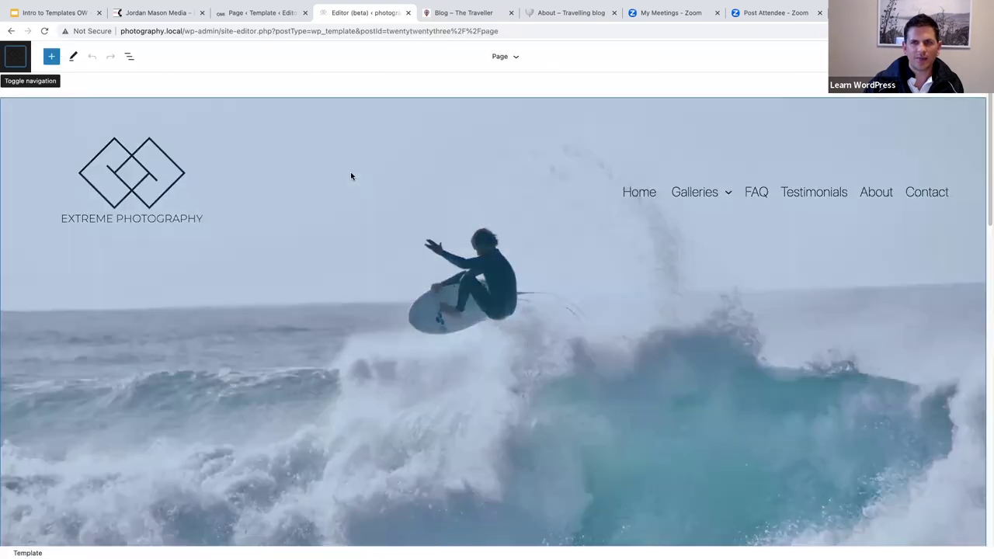
{"action": "scroll", "coordinate": [345, 227], "scroll_direction": "down", "scroll_amount": 10}
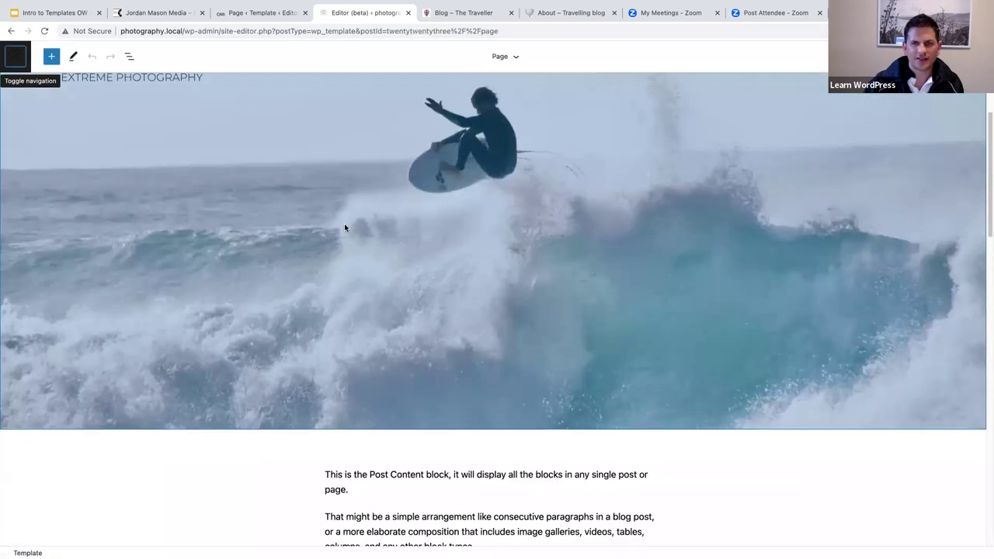
{"action": "scroll", "coordinate": [344, 224], "scroll_direction": "down", "scroll_amount": 10}
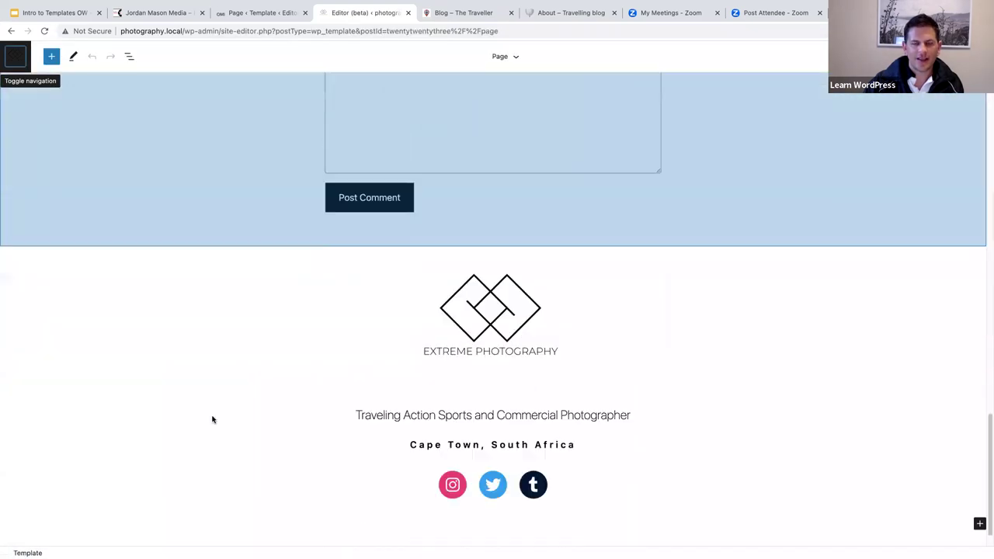
{"action": "scroll", "coordinate": [272, 337], "scroll_direction": "up", "scroll_amount": 8}
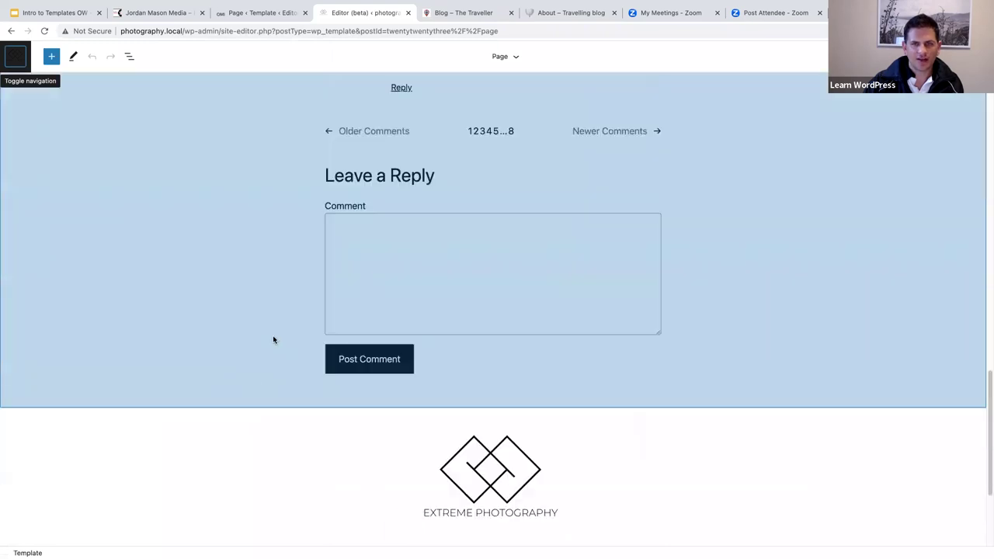
{"action": "scroll", "coordinate": [267, 337], "scroll_direction": "up", "scroll_amount": 10}
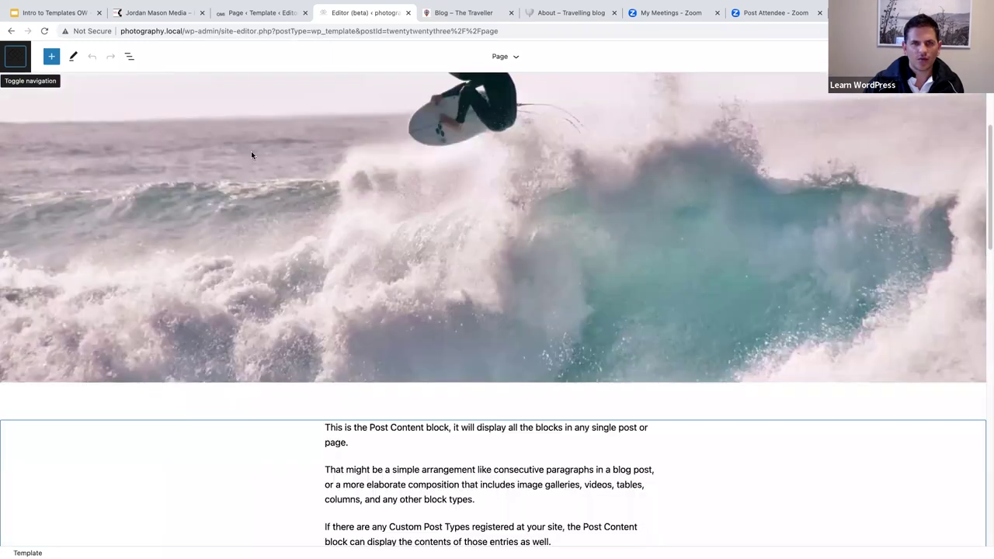
Select the Photography Header template part in the Page template and compare it with the footer section
{"action": "left_click", "coordinate": [21, 130]}
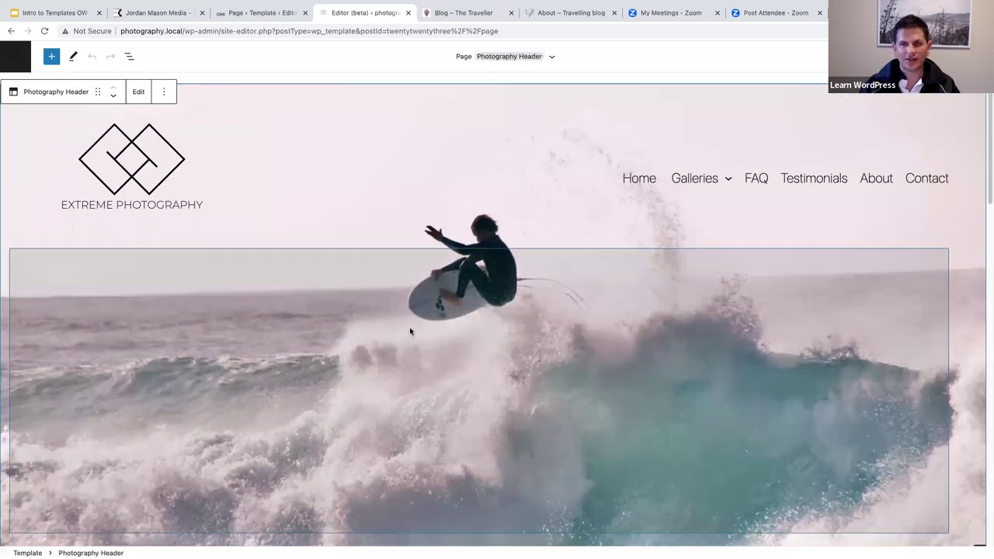
{"action": "scroll", "coordinate": [410, 327], "scroll_direction": "down", "scroll_amount": 5}
{"action": "scroll", "coordinate": [284, 337], "scroll_direction": "down", "scroll_amount": 15}
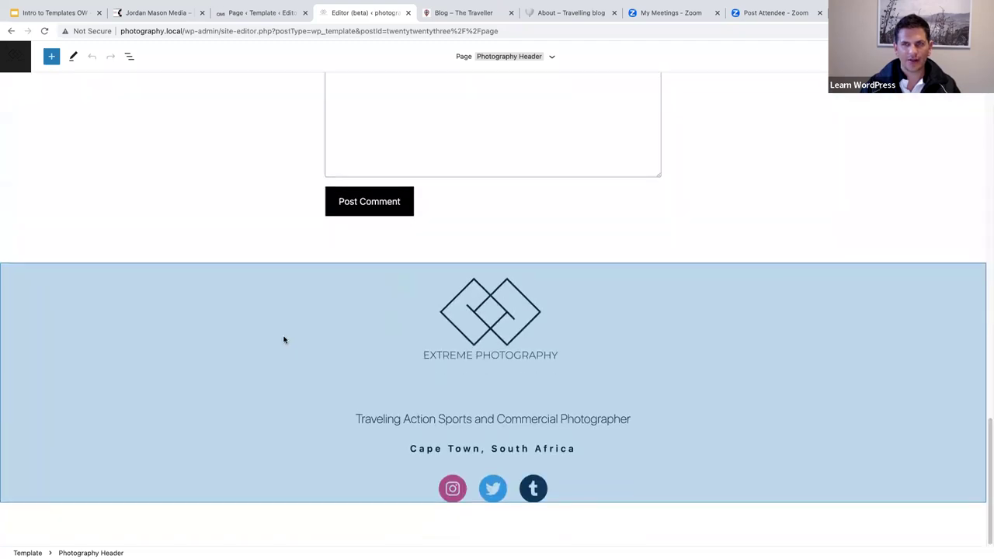
{"action": "scroll", "coordinate": [284, 337], "scroll_direction": "up", "scroll_amount": 8}
{"action": "scroll", "coordinate": [284, 340], "scroll_direction": "up", "scroll_amount": 10}
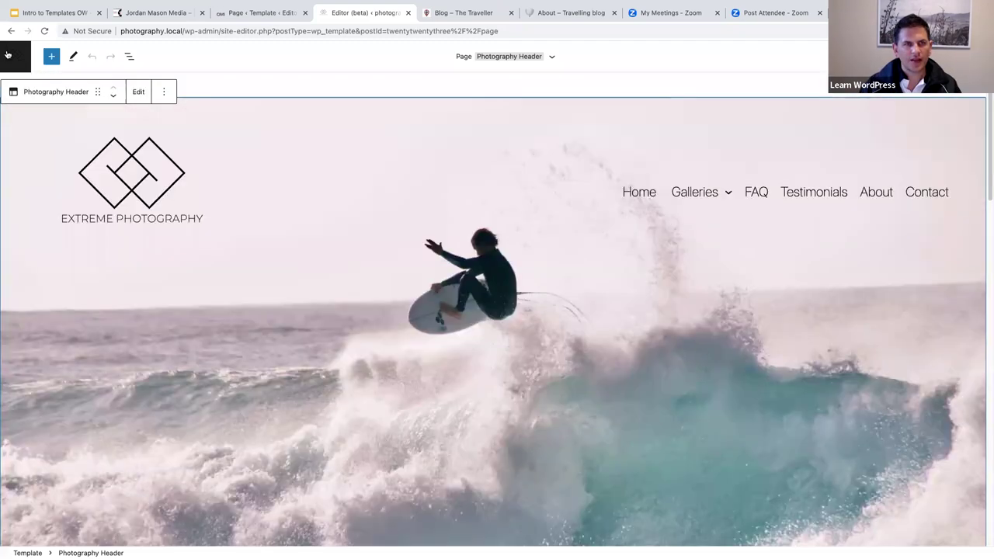
Return to the site editor's template list and review the existing templates, from the custom gallery ones to Archive
{"action": "left_click", "coordinate": [8, 54]}
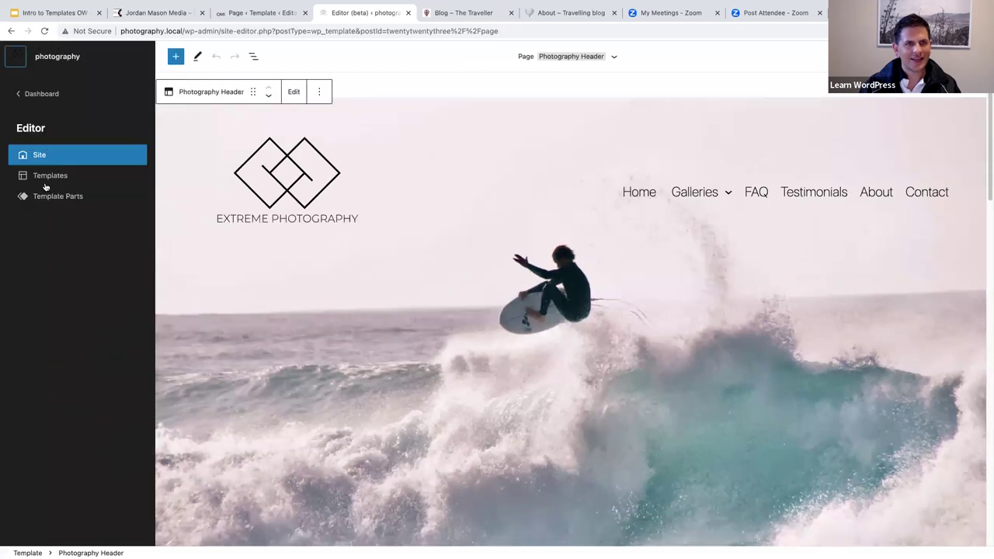
{"action": "left_click", "coordinate": [45, 181]}
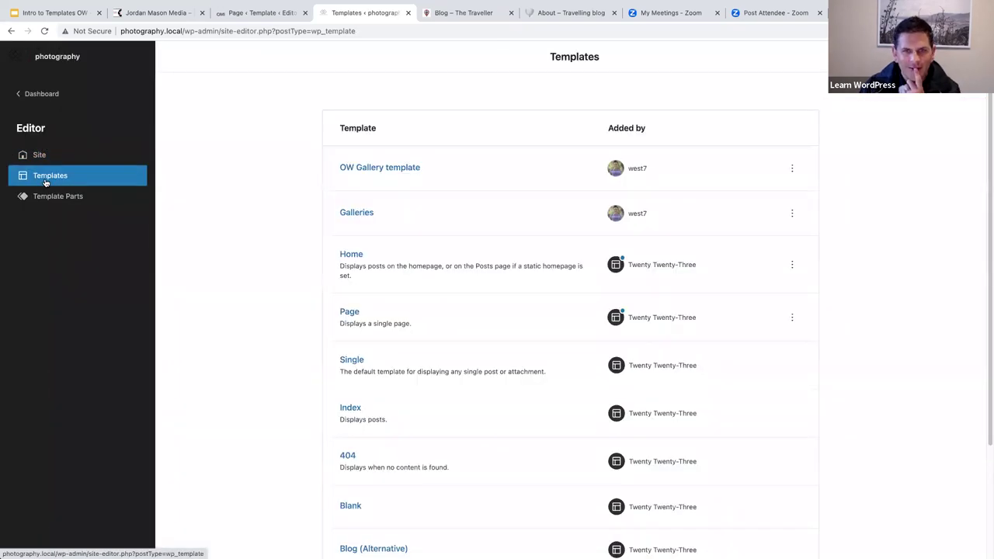
{"action": "scroll", "coordinate": [335, 292], "scroll_direction": "down", "scroll_amount": 1}
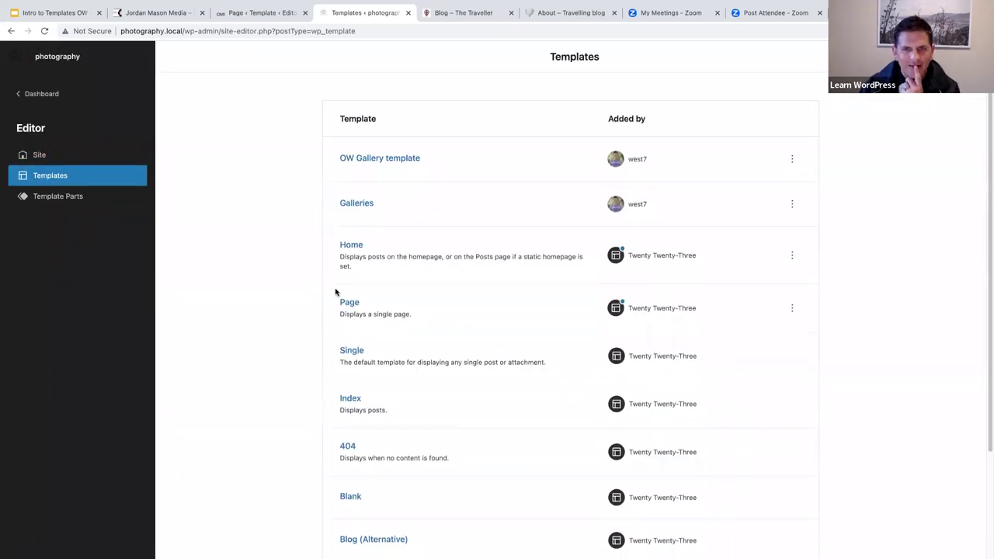
{"action": "scroll", "coordinate": [335, 292], "scroll_direction": "down", "scroll_amount": 3}
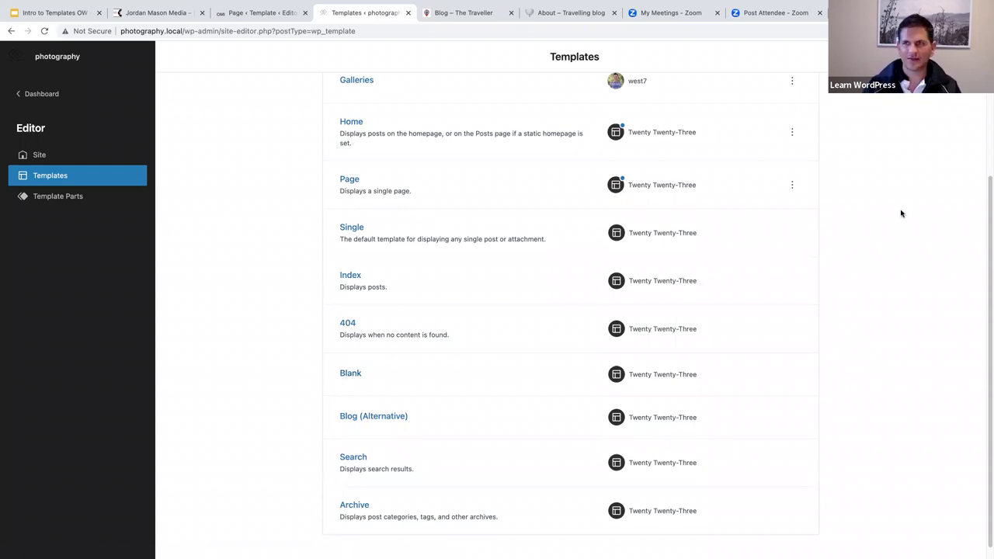
{"action": "scroll", "coordinate": [901, 214], "scroll_direction": "up", "scroll_amount": 5}
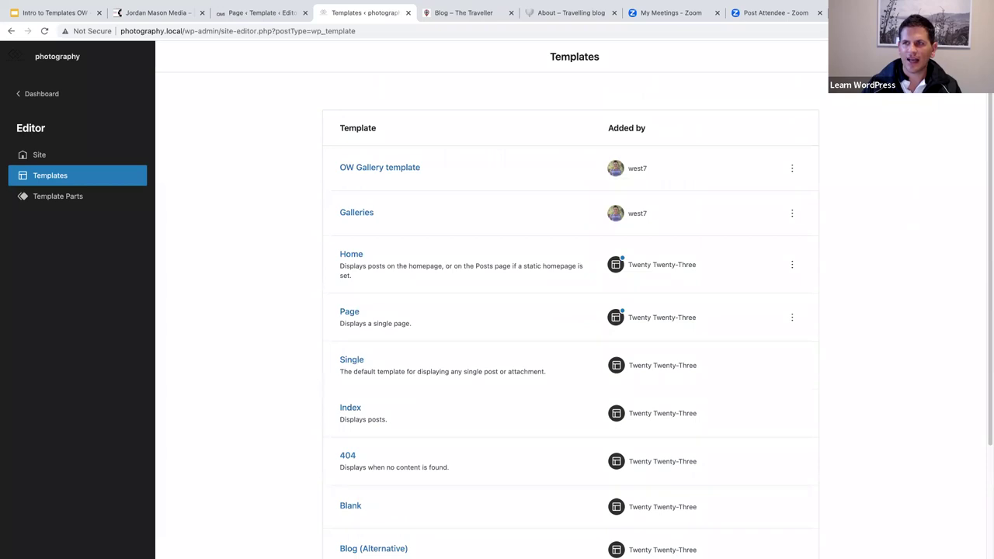
Create a custom template named "Gallery Template" and look through its default layout
{"action": "left_click", "coordinate": [952, 56]}
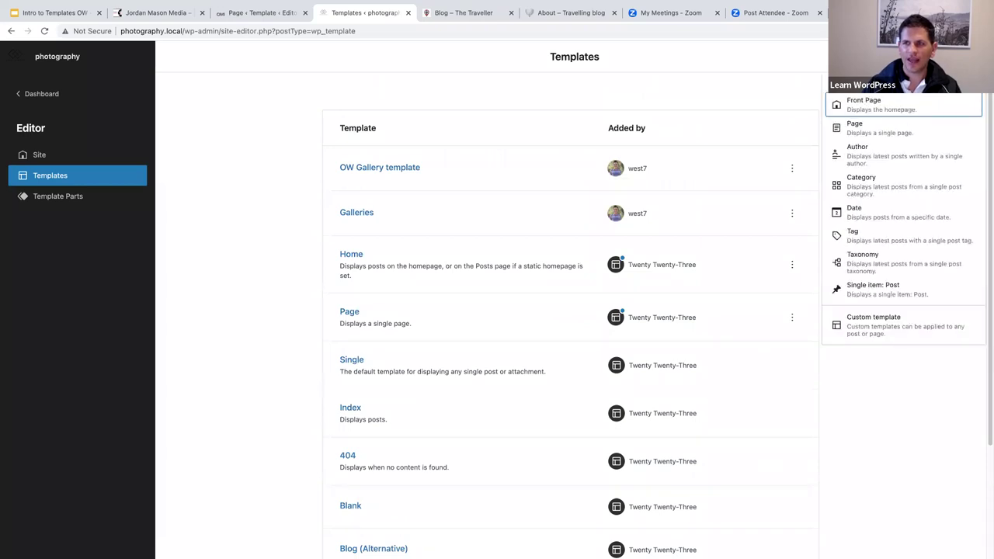
{"action": "left_click", "coordinate": [870, 328]}
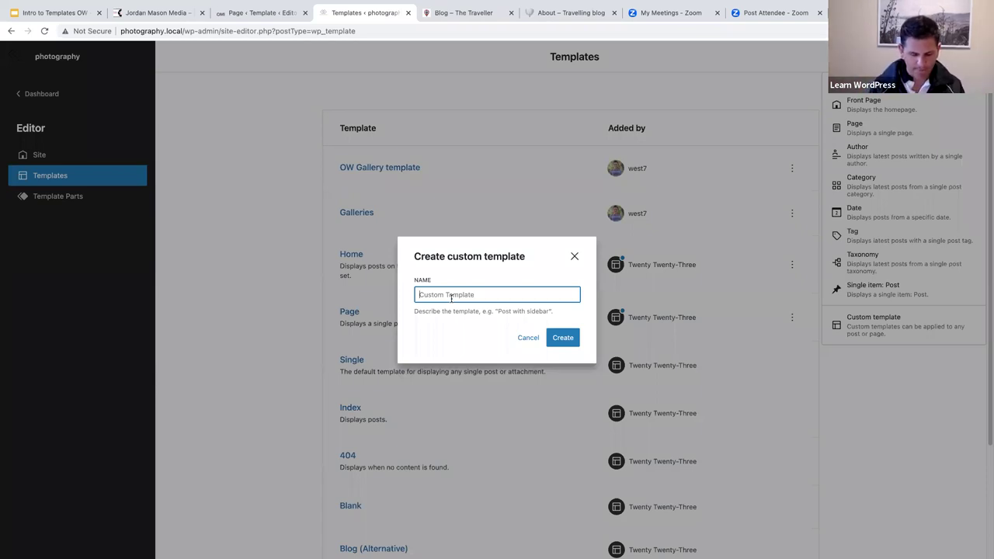
{"action": "type", "text": "Gallery"}
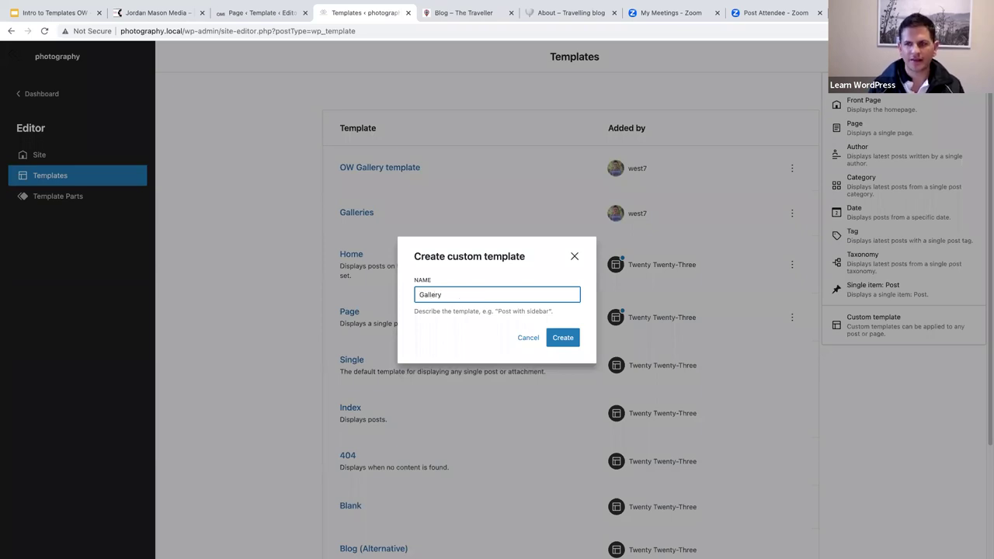
{"action": "type", "text": " Te"}
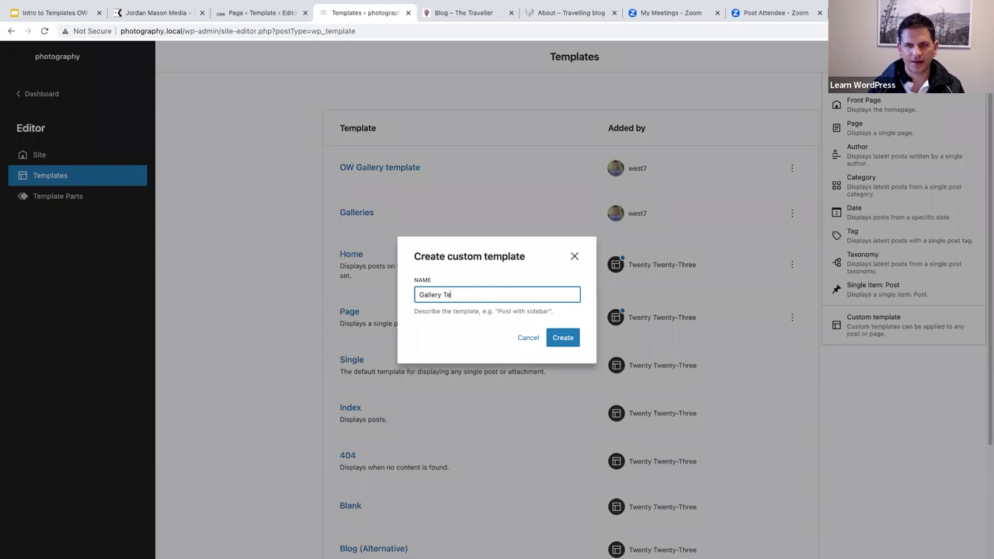
{"action": "type", "text": "mplate"}
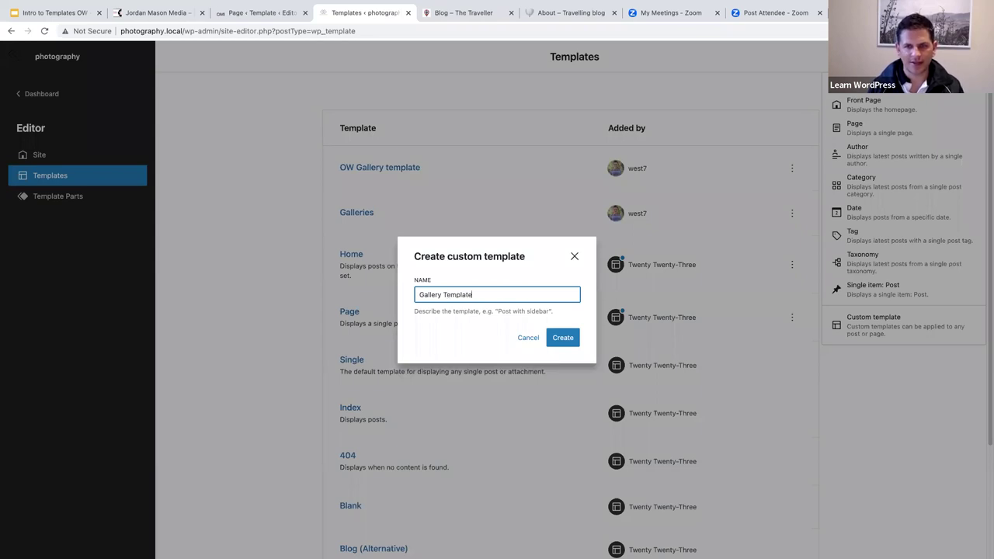
{"action": "left_click", "coordinate": [564, 337]}
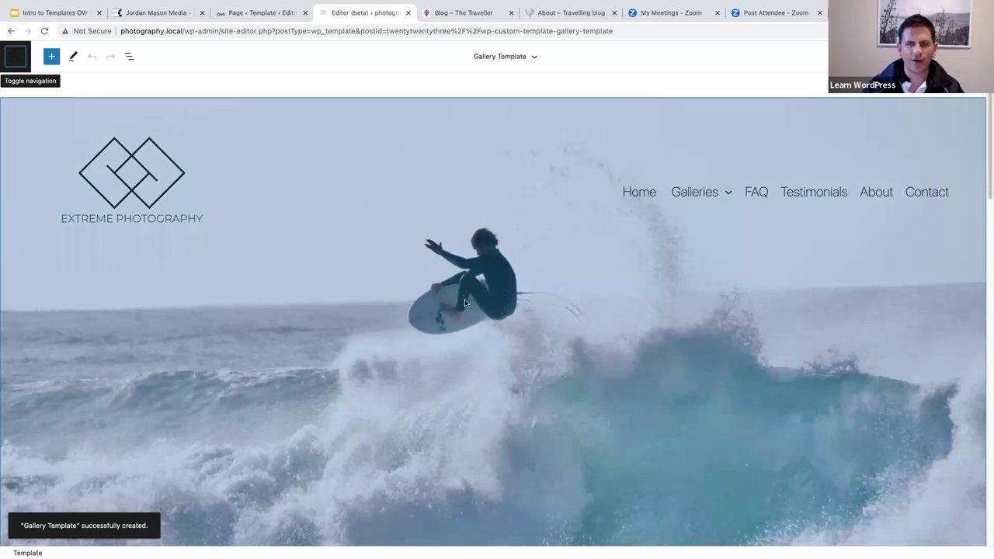
{"action": "scroll", "coordinate": [465, 303], "scroll_direction": "down", "scroll_amount": 20}
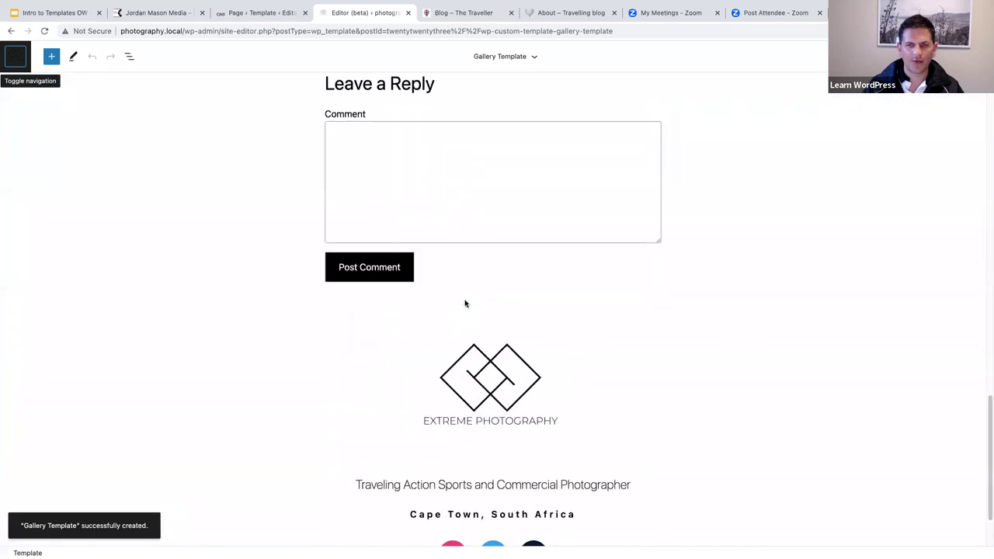
Open the site's template parts list from the Gallery Template and view the first "OW Photography header" part
{"action": "scroll", "coordinate": [467, 303], "scroll_direction": "up", "scroll_amount": 10}
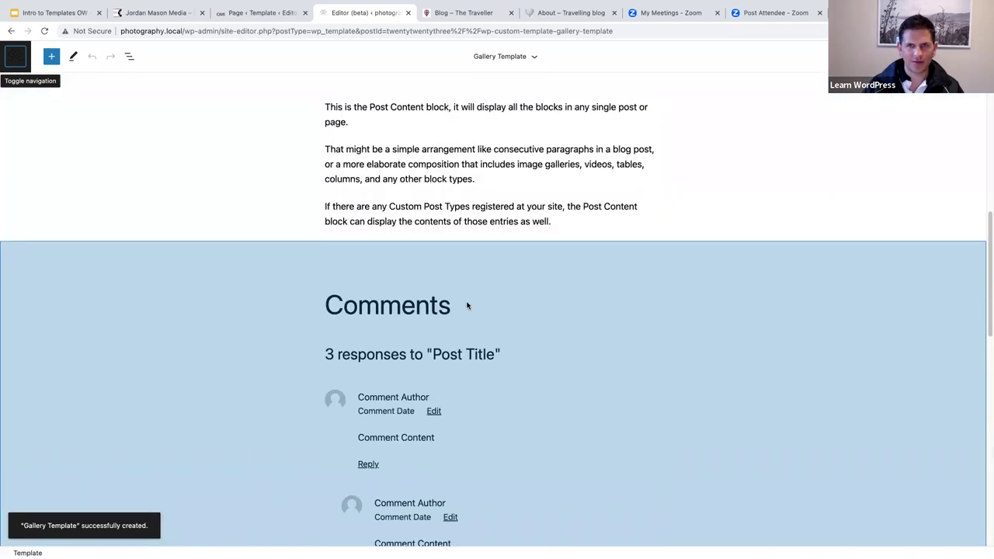
{"action": "scroll", "coordinate": [467, 305], "scroll_direction": "up", "scroll_amount": 10}
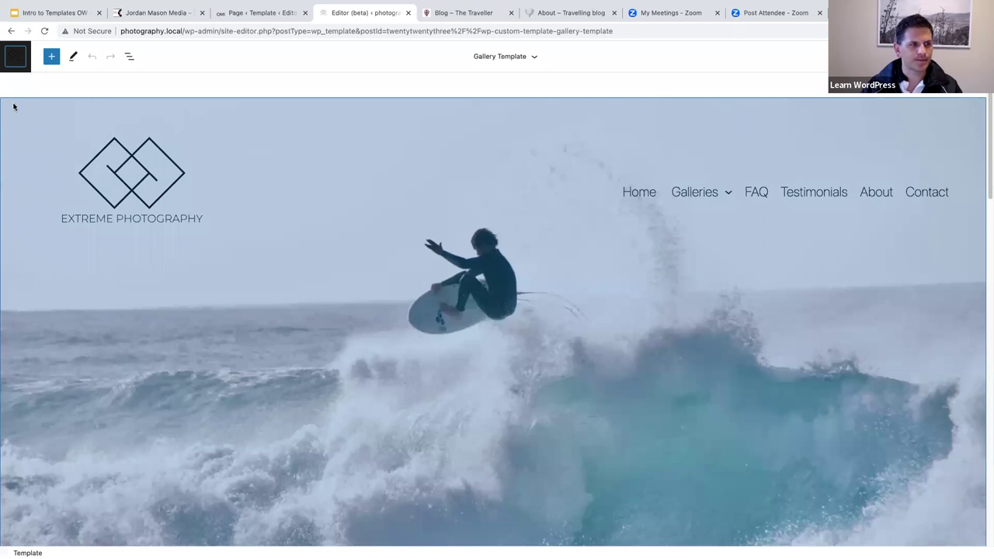
{"action": "left_click", "coordinate": [19, 54]}
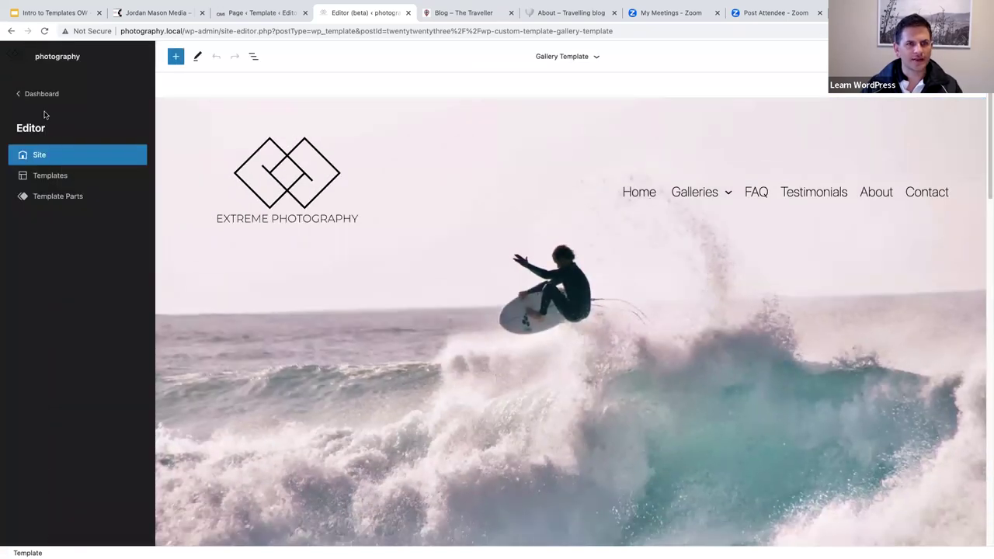
{"action": "left_click", "coordinate": [39, 197]}
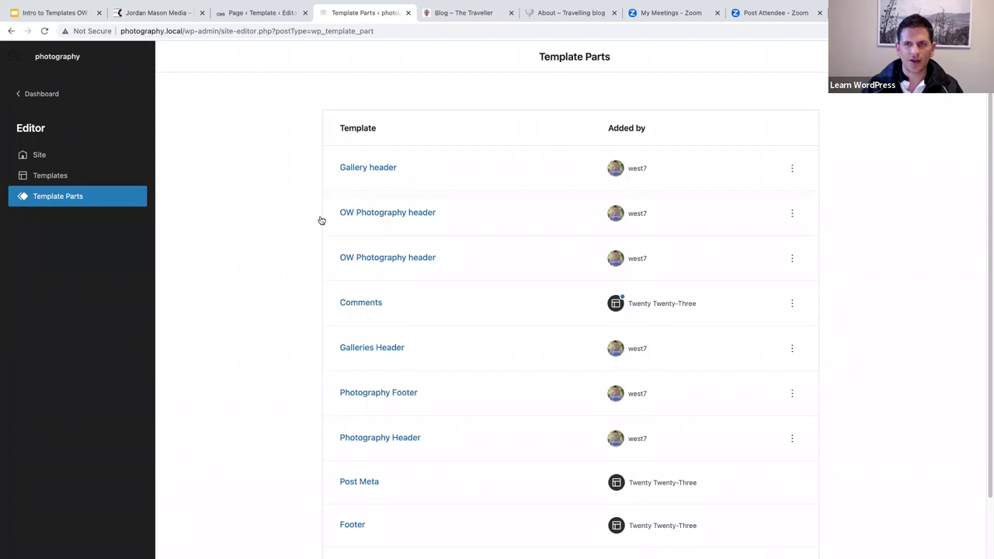
{"action": "left_click", "coordinate": [378, 213]}
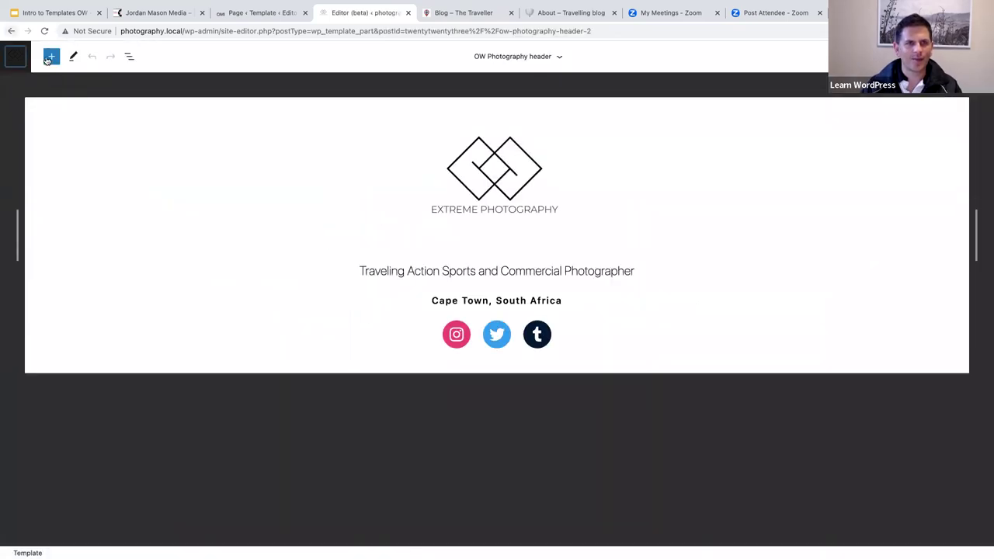
Return to the template parts list and open the second "OW Photography header" part to examine its layout
{"action": "left_click", "coordinate": [15, 60]}
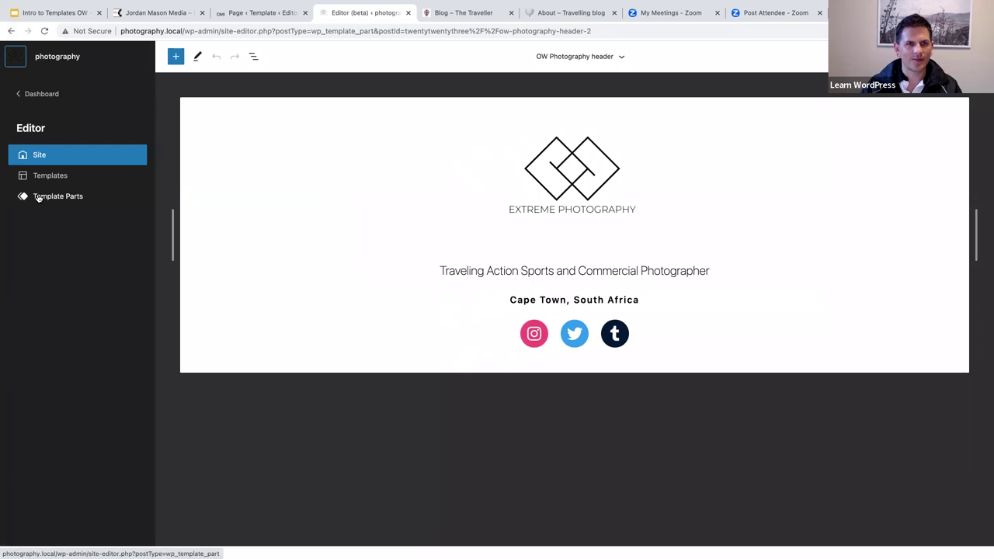
{"action": "left_click", "coordinate": [73, 201]}
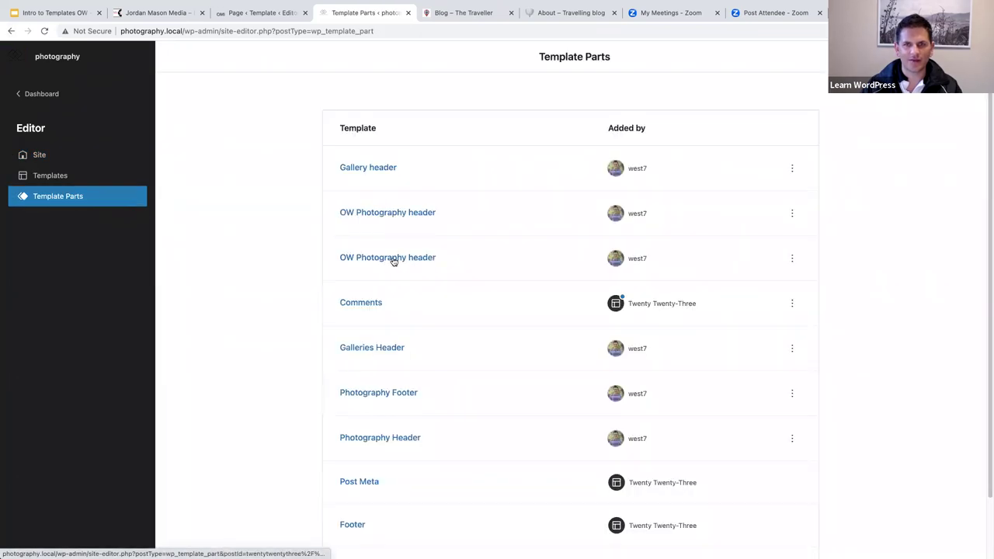
{"action": "left_click", "coordinate": [394, 261]}
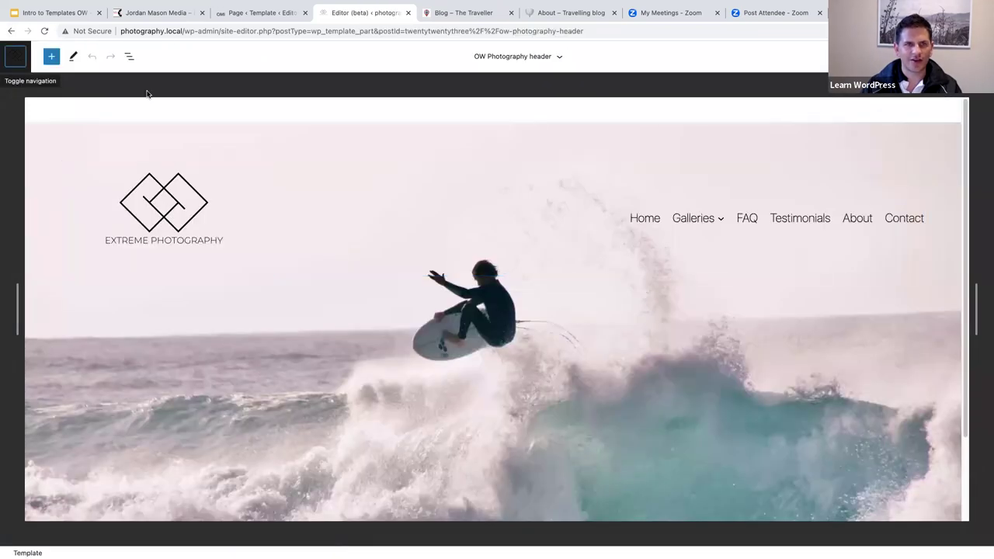
Copy the whole Cover block of the OW Photography header template part
{"action": "left_click", "coordinate": [129, 56]}
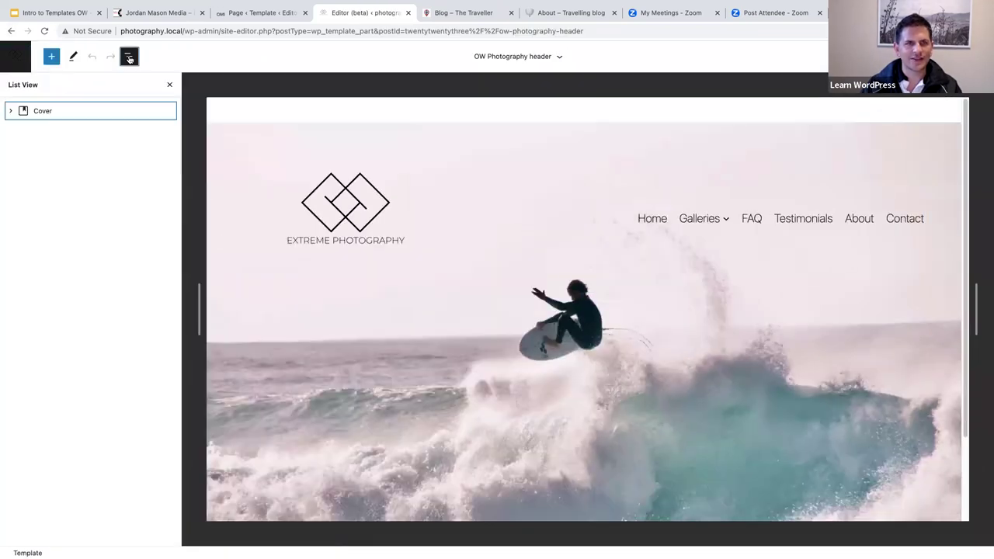
{"action": "left_click", "coordinate": [117, 111]}
{"action": "left_click", "coordinate": [169, 112]}
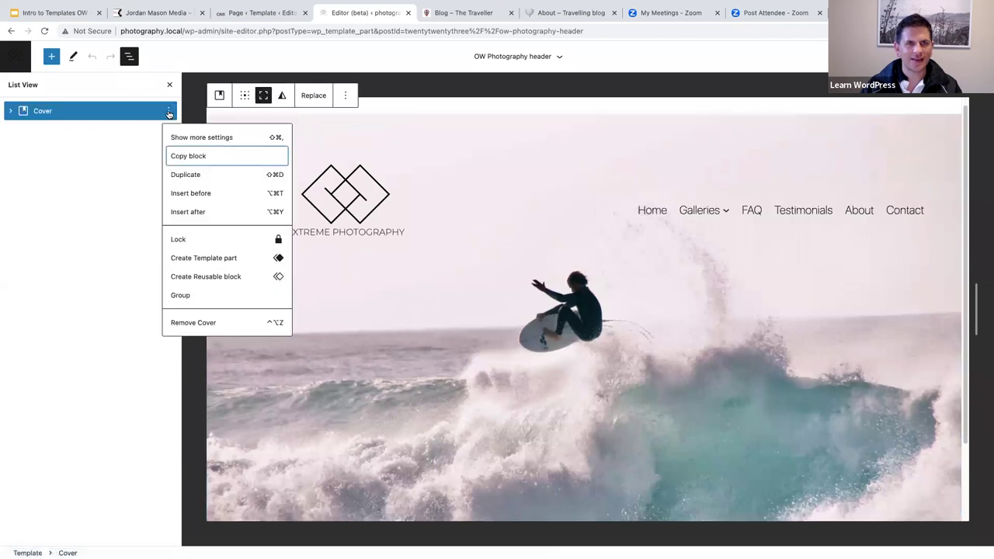
{"action": "left_click", "coordinate": [189, 158]}
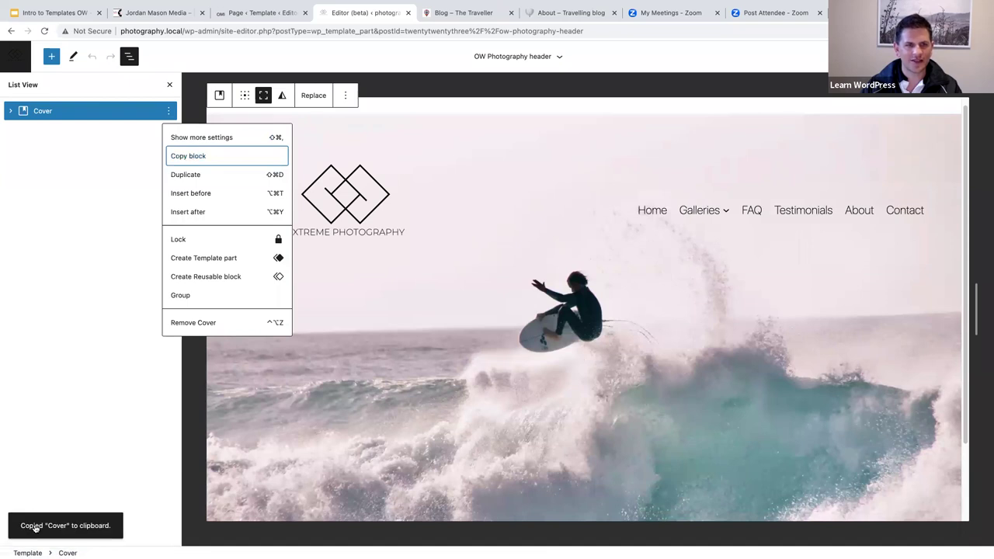
Create a new template part named New Gallery Header with its area set to Header
{"action": "left_click", "coordinate": [16, 61]}
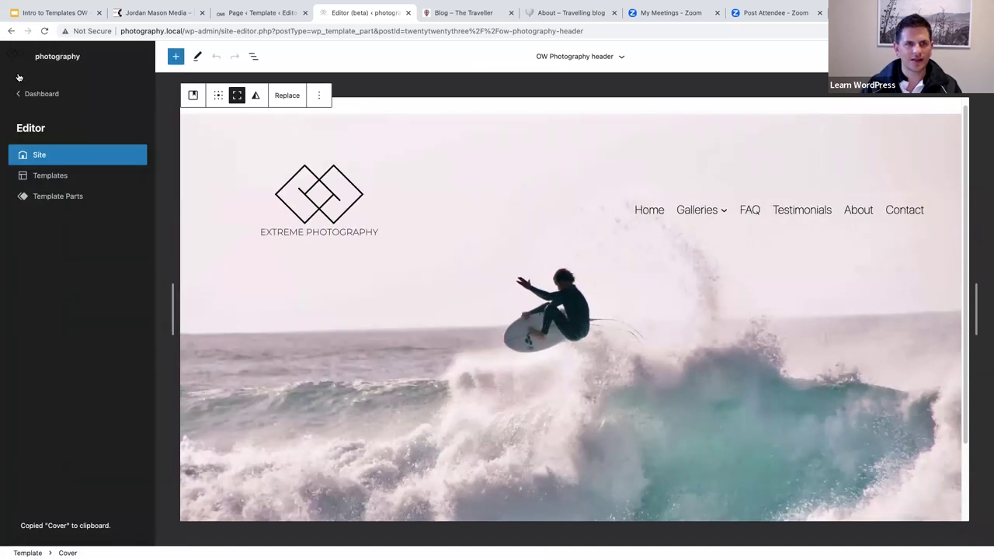
{"action": "left_click", "coordinate": [51, 196]}
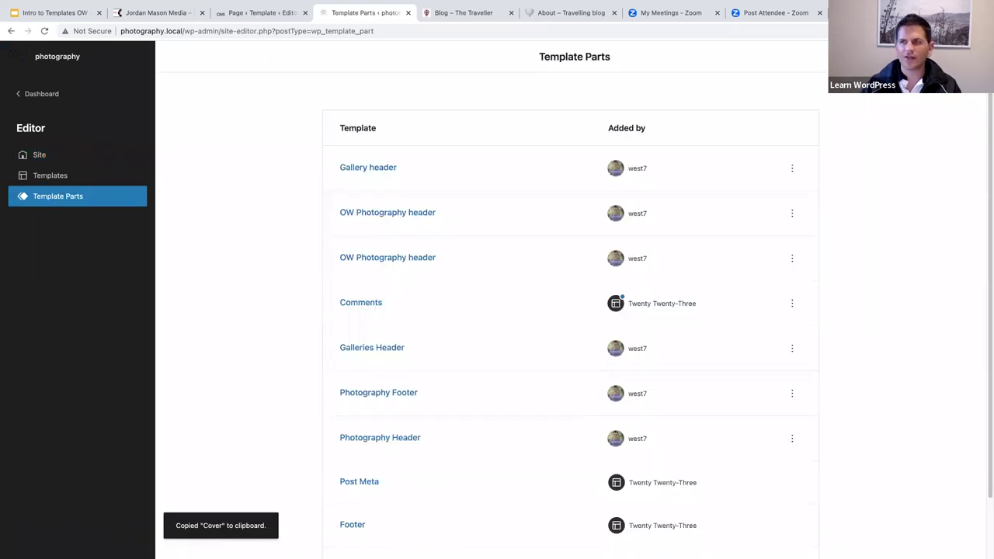
{"action": "left_click", "coordinate": [933, 56]}
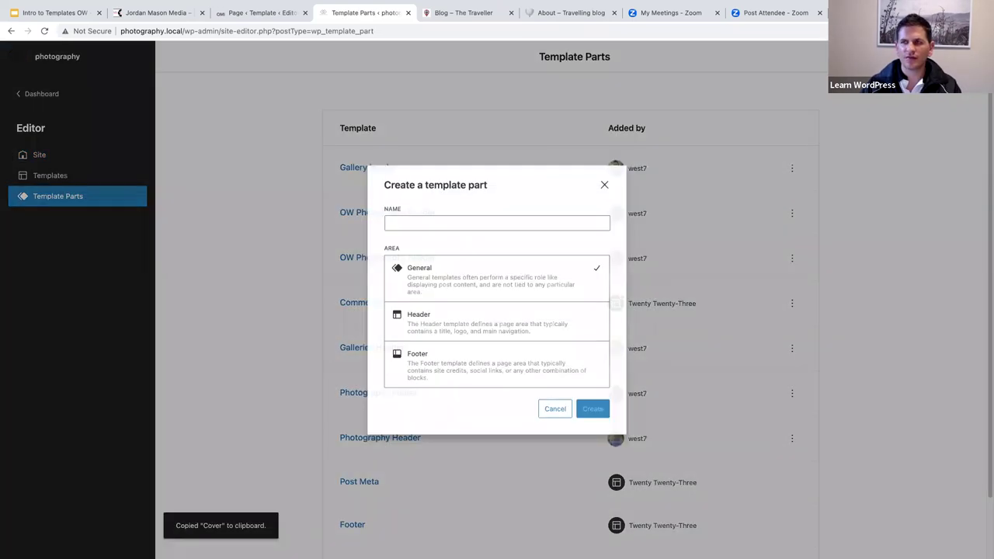
{"action": "left_click", "coordinate": [437, 324]}
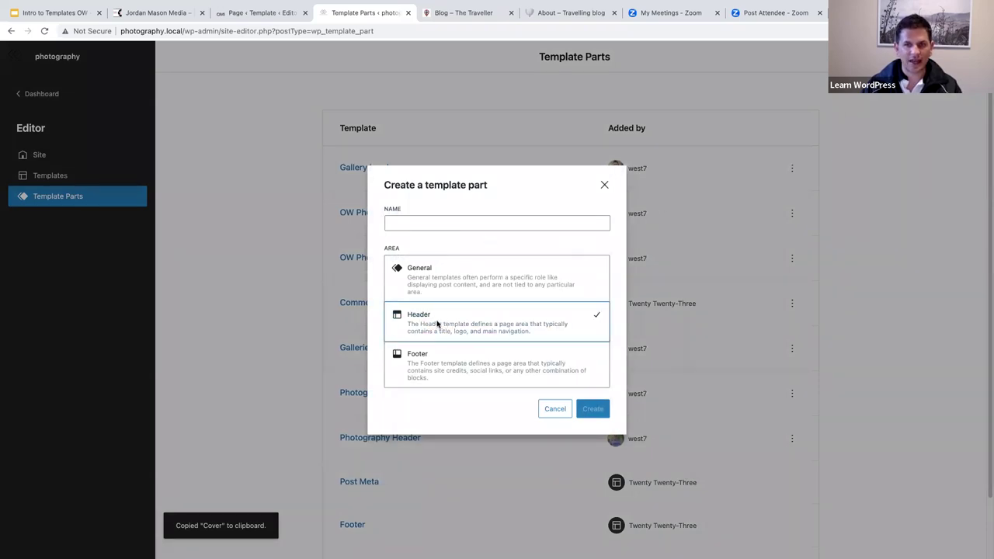
{"action": "left_click", "coordinate": [398, 220]}
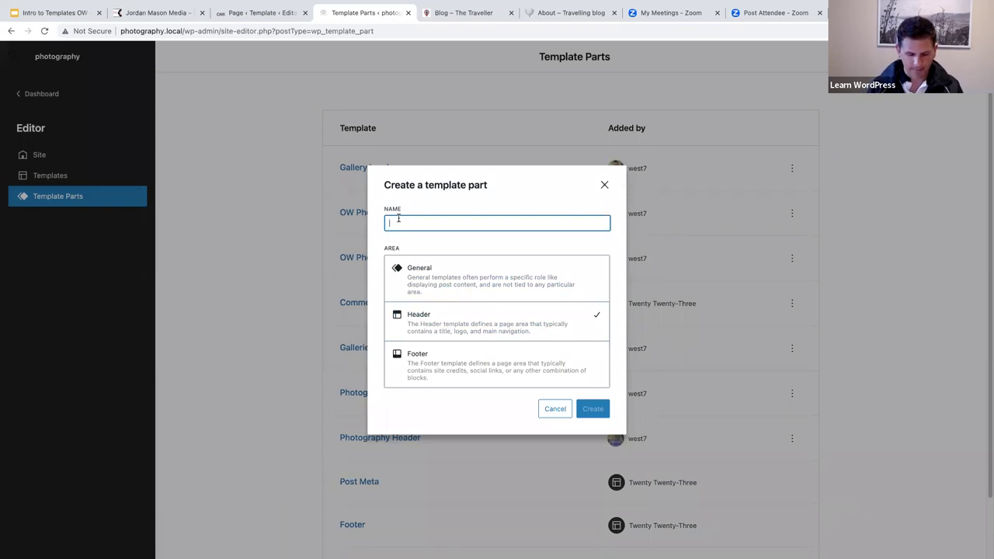
{"action": "type", "text": "New Gallery Header"}
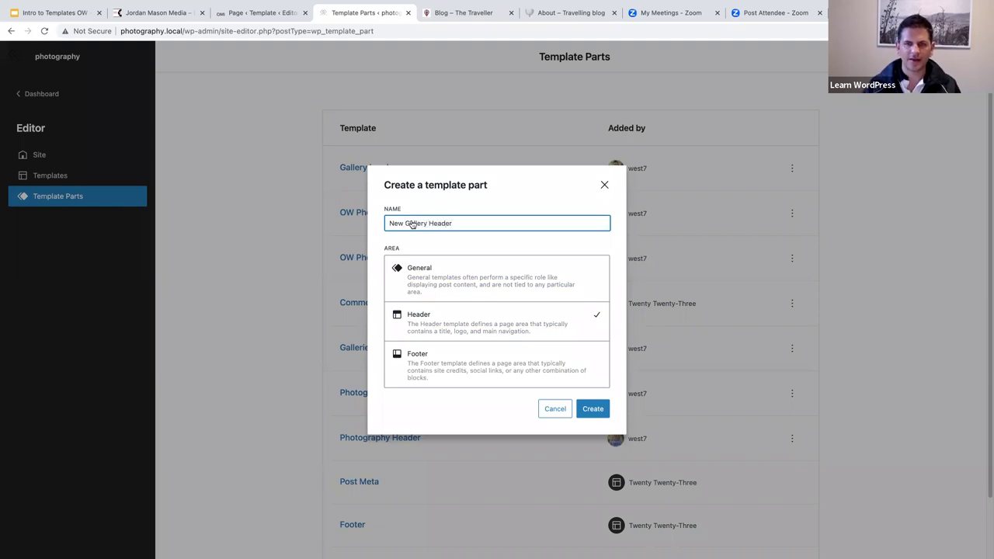
{"action": "left_click", "coordinate": [592, 409]}
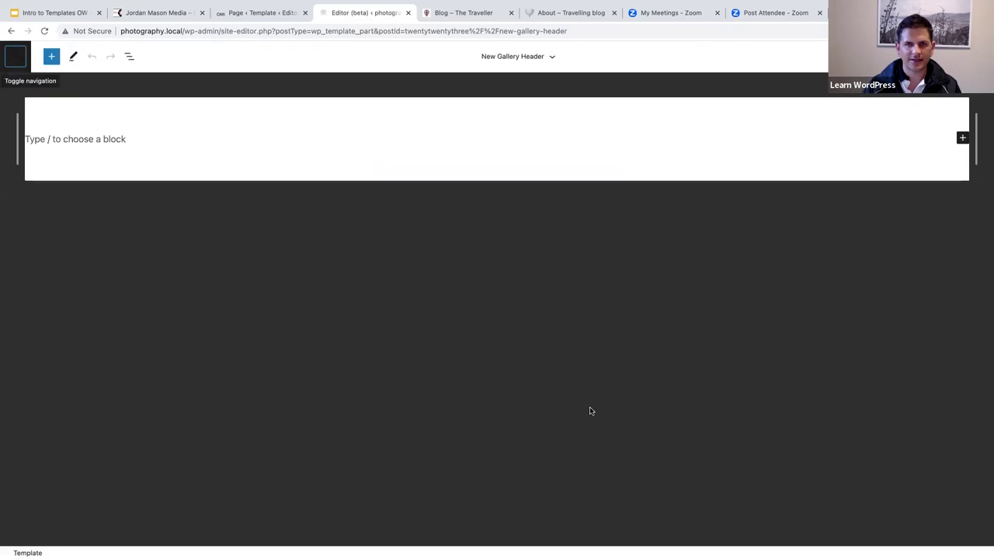
Paste the copied Cover block into the empty New Gallery Header, save it and reload the page
{"action": "left_click", "coordinate": [61, 139]}
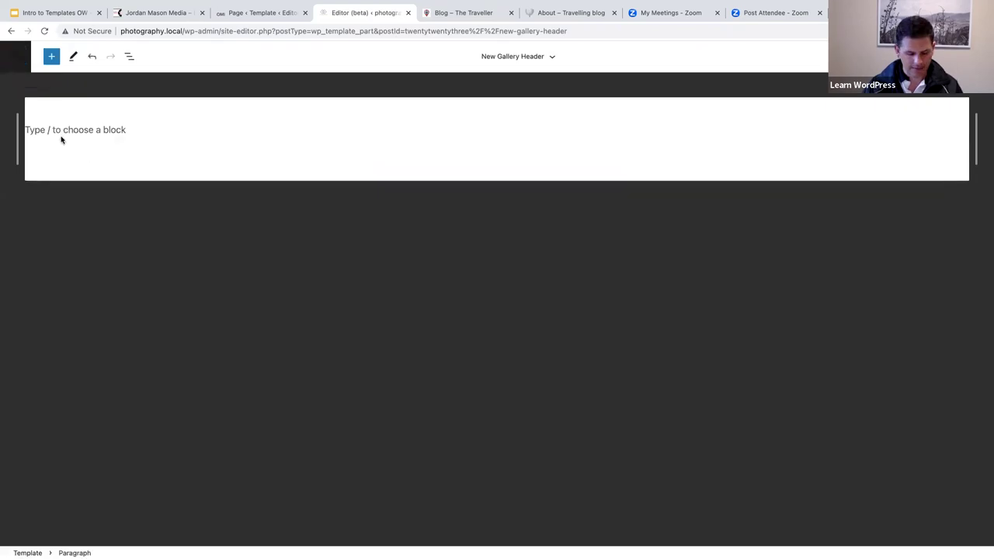
{"action": "key", "text": "ctrl+v"}
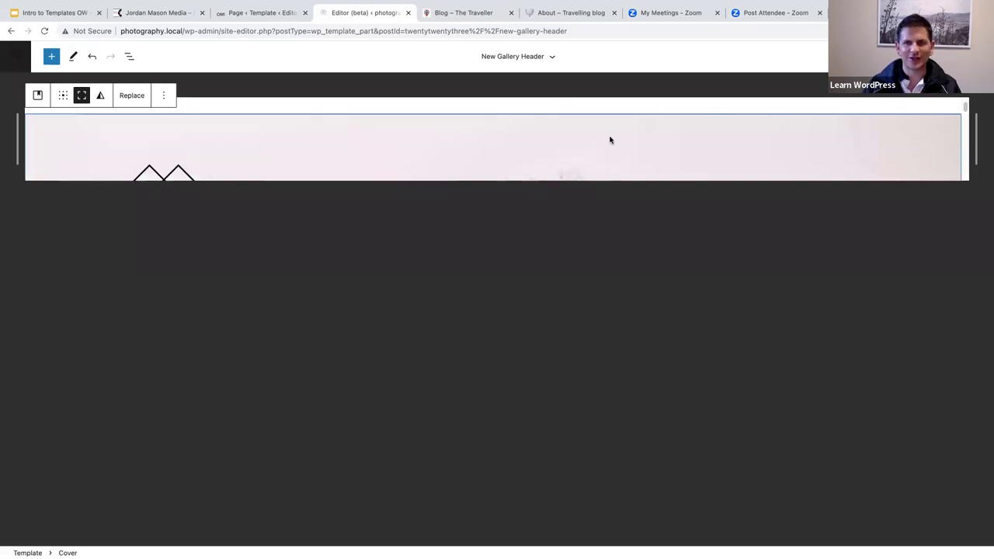
{"action": "left_click", "coordinate": [893, 56]}
{"action": "left_click", "coordinate": [963, 87]}
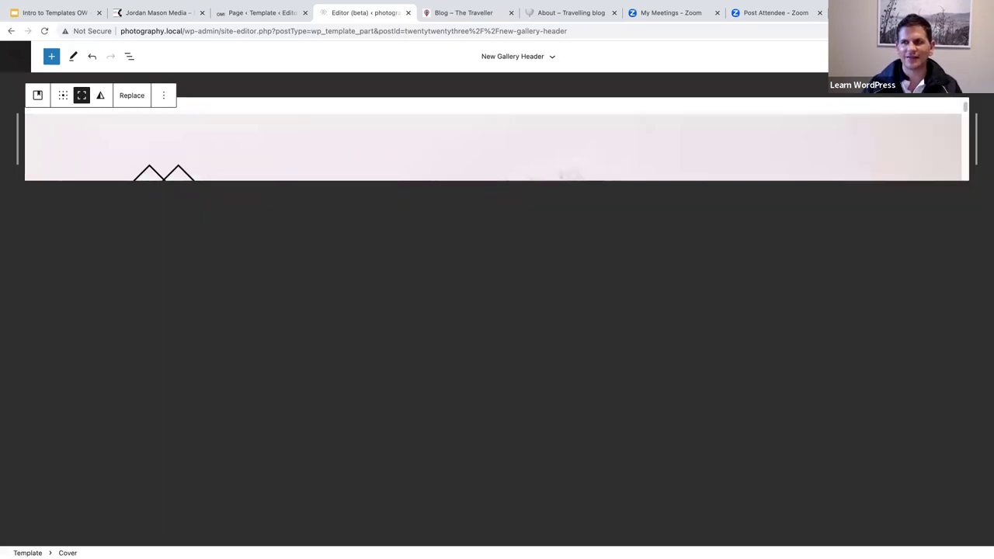
{"action": "left_click", "coordinate": [44, 31]}
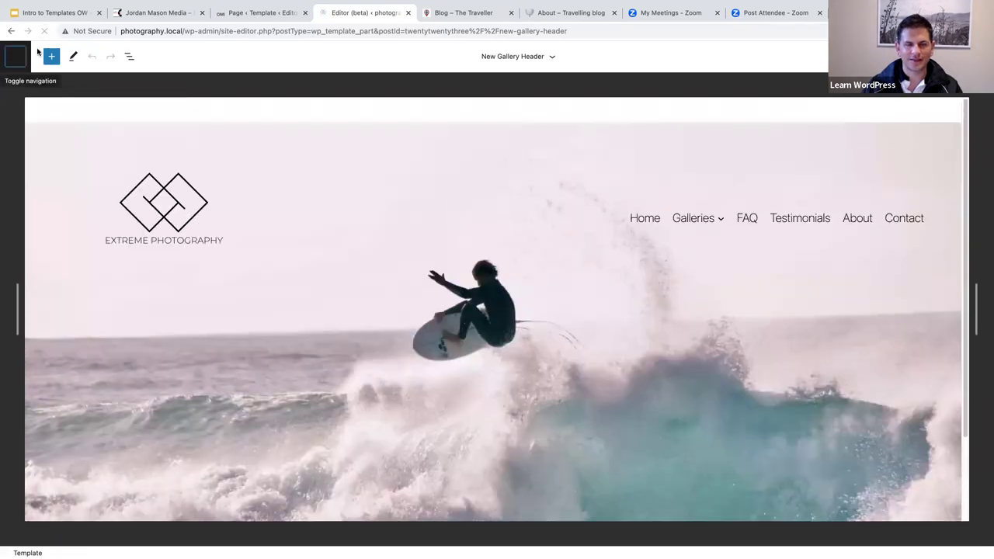
{"action": "scroll", "coordinate": [227, 388], "scroll_direction": "down", "scroll_amount": 3}
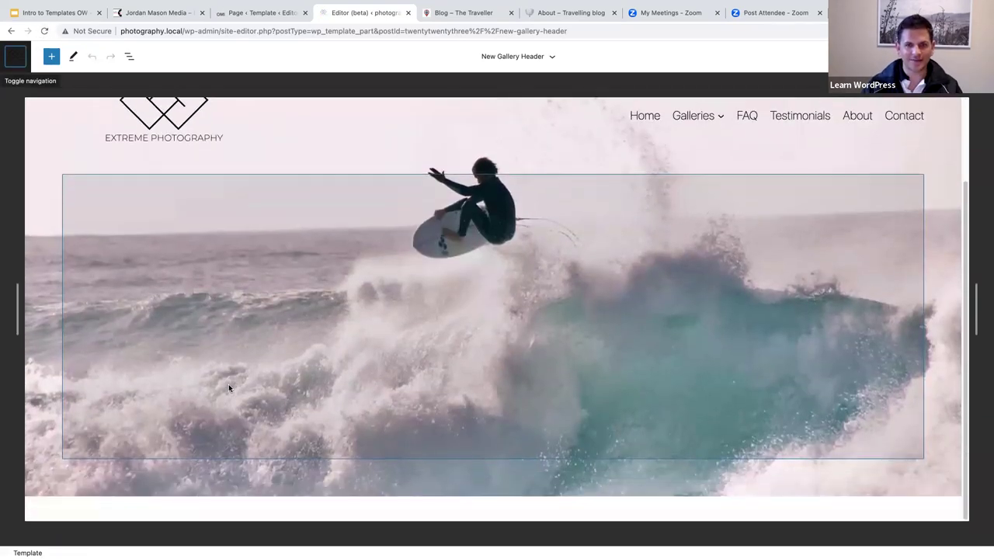
{"action": "scroll", "coordinate": [228, 384], "scroll_direction": "up", "scroll_amount": 3}
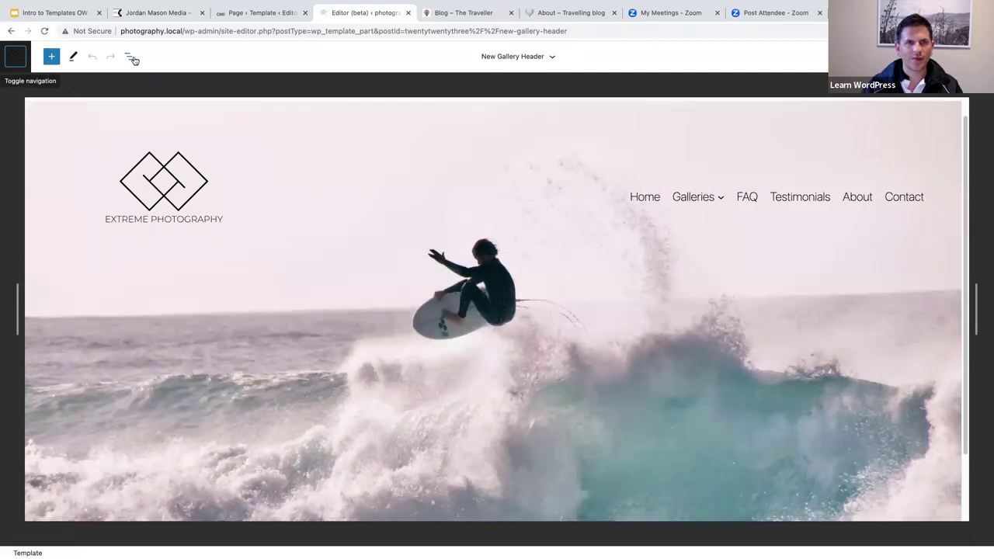
Replace the Cover block's background image with the desert hills mountain biking photo from the media library
{"action": "left_click", "coordinate": [130, 57]}
{"action": "left_click", "coordinate": [11, 113]}
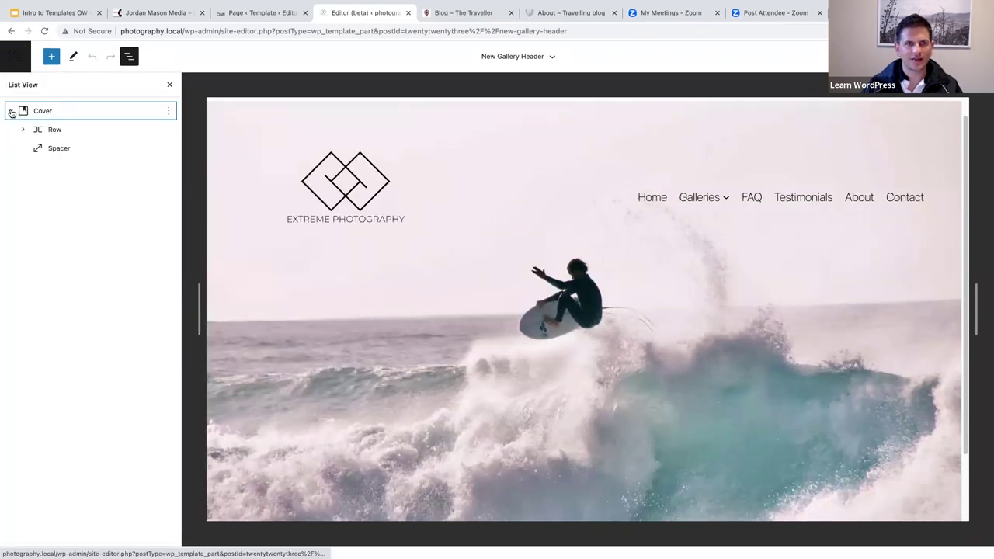
{"action": "left_click", "coordinate": [44, 112]}
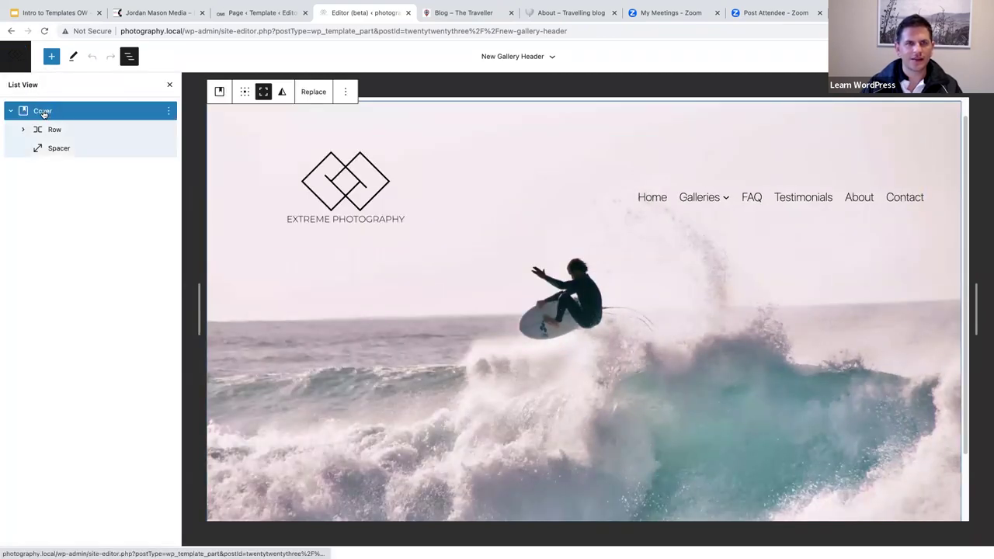
{"action": "left_click", "coordinate": [309, 92]}
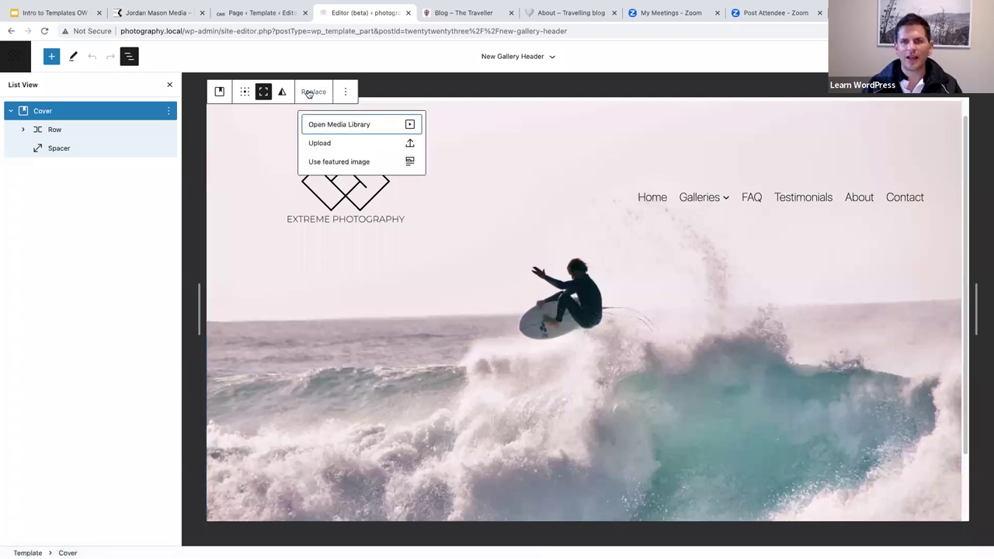
{"action": "left_click", "coordinate": [335, 126]}
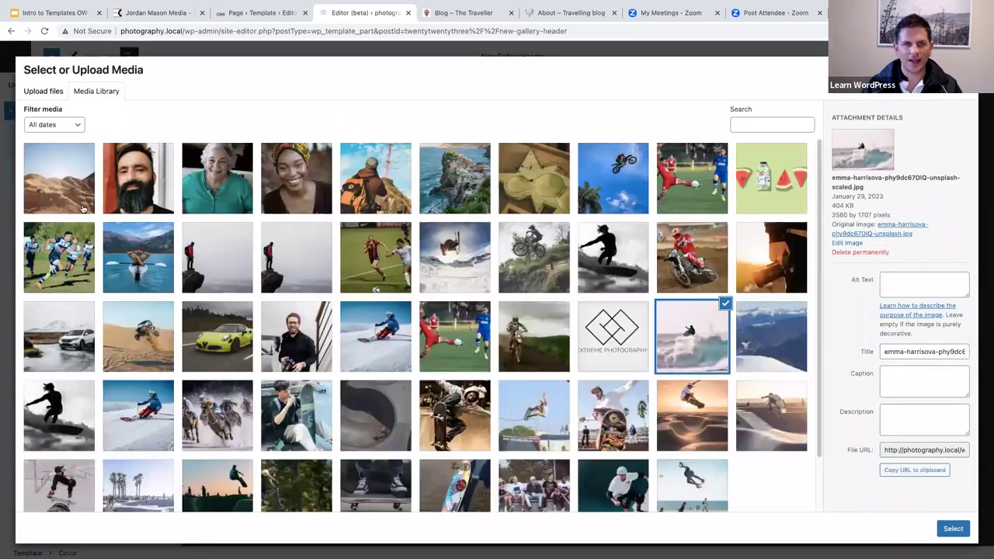
{"action": "left_click", "coordinate": [68, 172]}
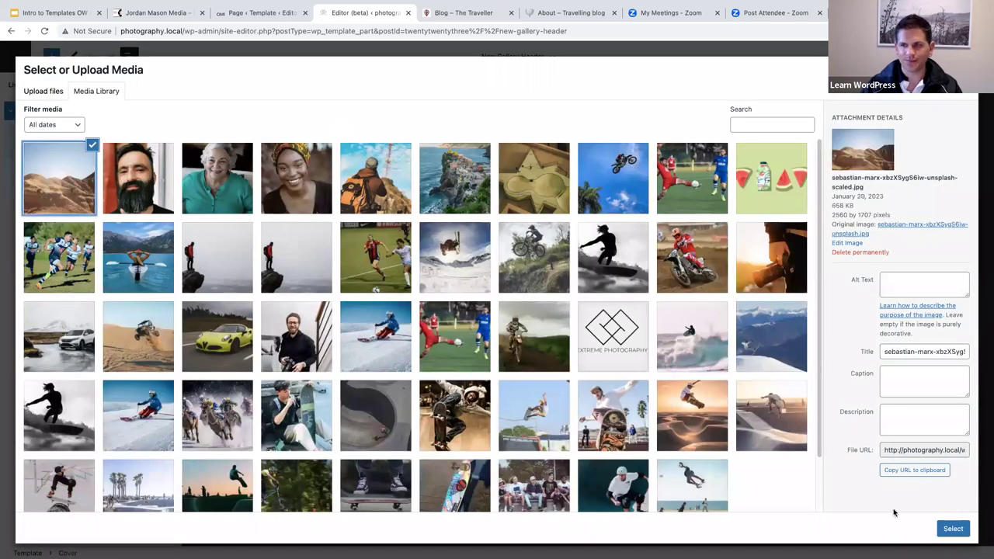
{"action": "left_click", "coordinate": [953, 529]}
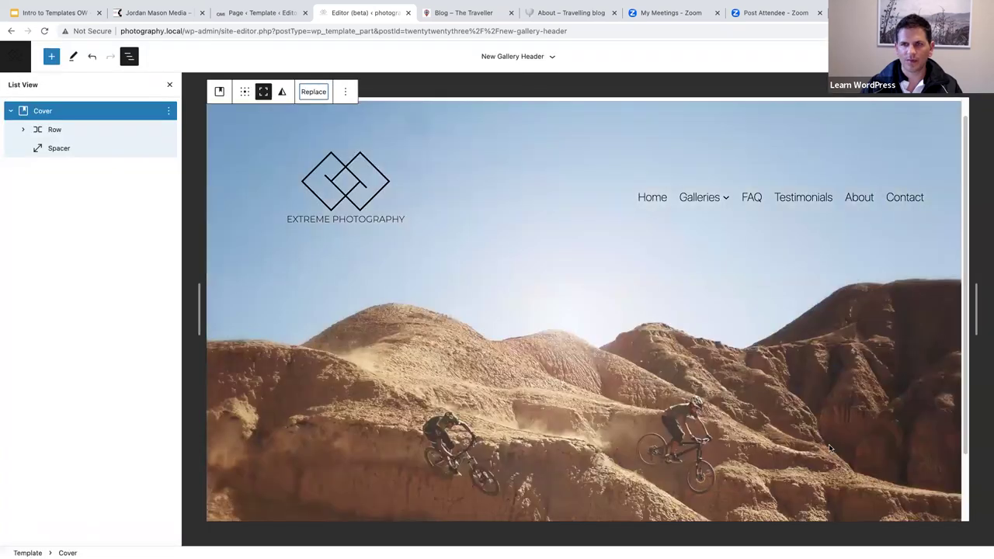
Check the whole header image and save the changes to the New Gallery Header template part
{"action": "scroll", "coordinate": [779, 403], "scroll_direction": "down", "scroll_amount": 2}
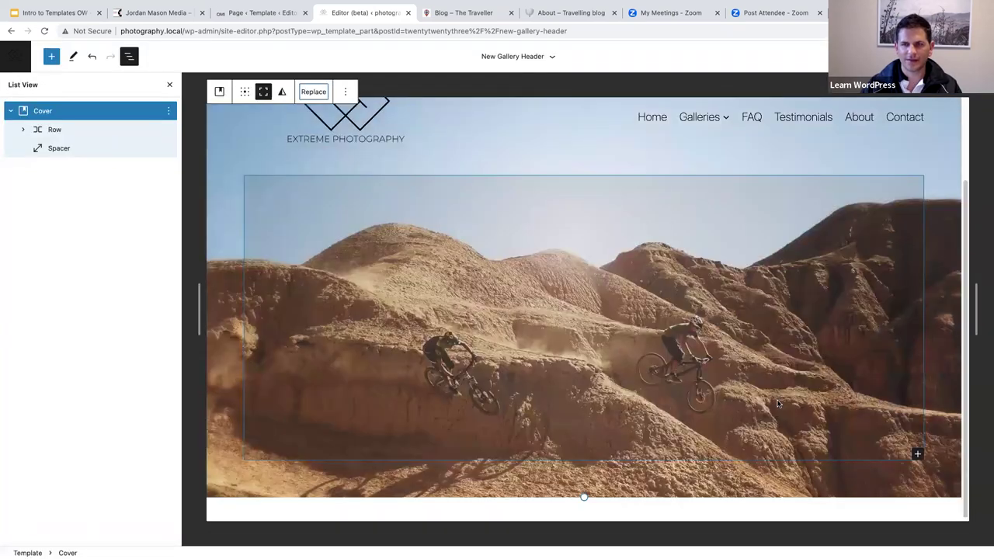
{"action": "scroll", "coordinate": [779, 403], "scroll_direction": "up", "scroll_amount": 3}
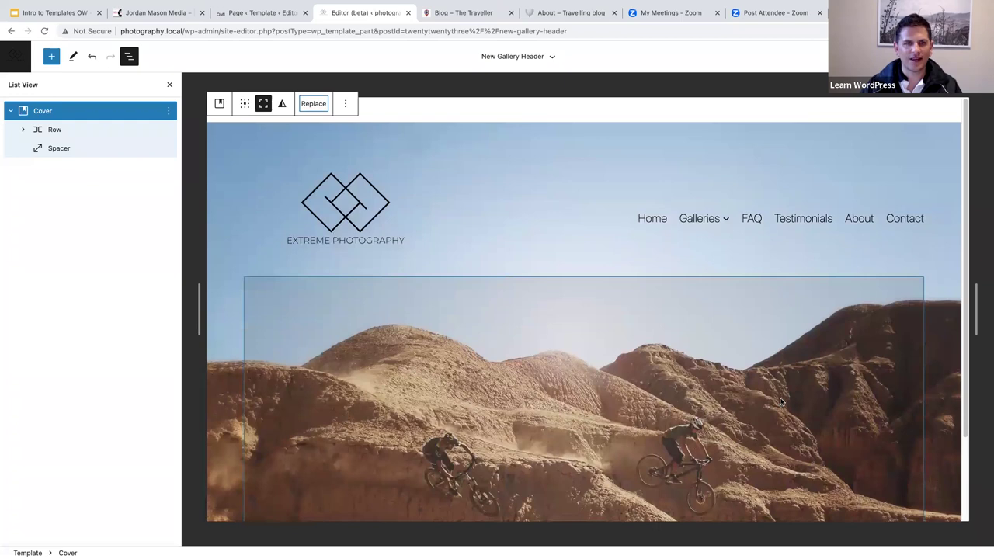
{"action": "left_click", "coordinate": [952, 56]}
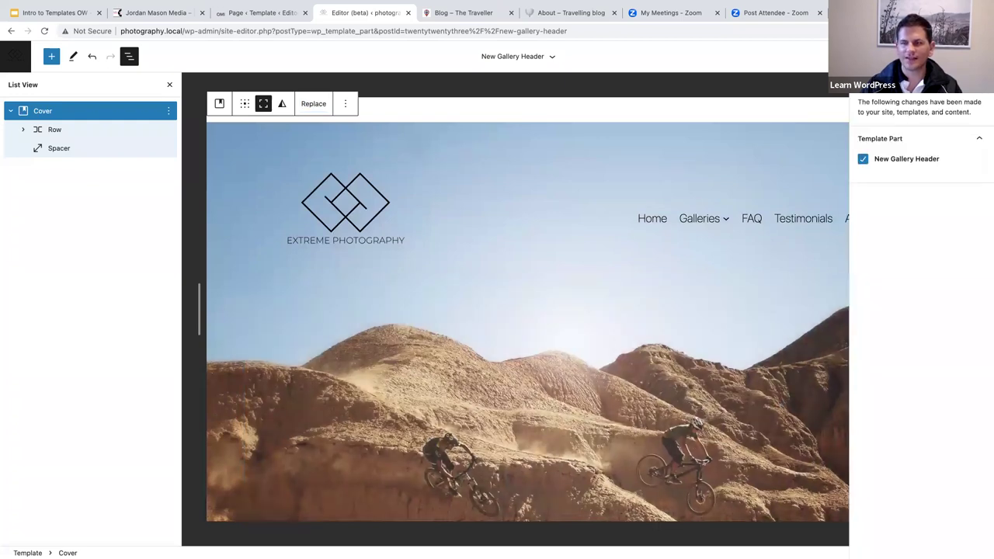
{"action": "left_click", "coordinate": [874, 62]}
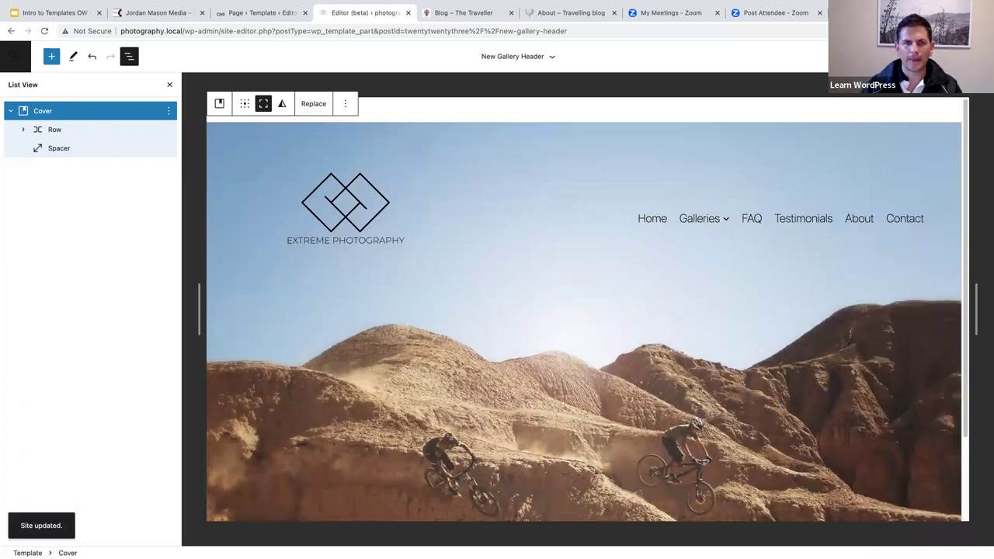
Open the template named Gallery Template for editing
{"action": "left_click", "coordinate": [12, 56]}
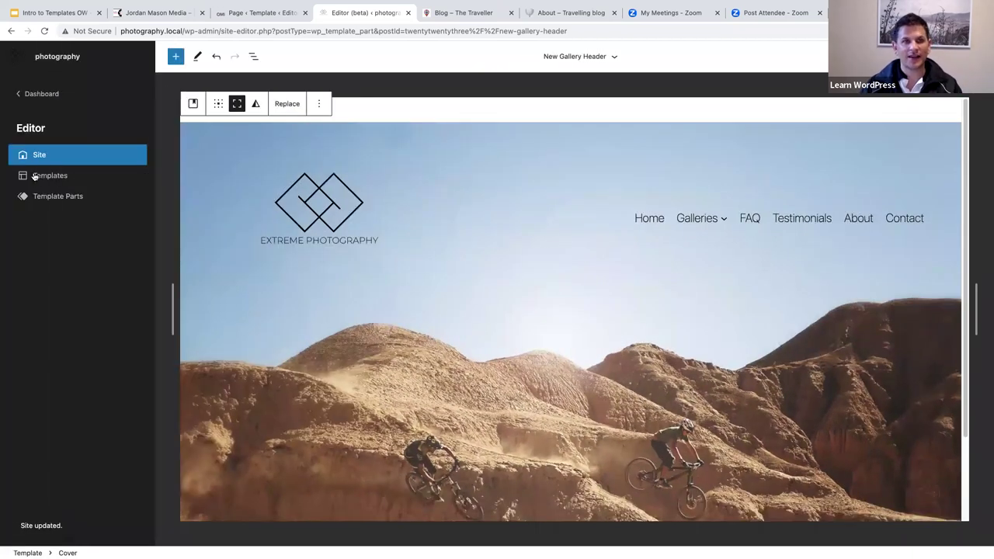
{"action": "left_click", "coordinate": [37, 179]}
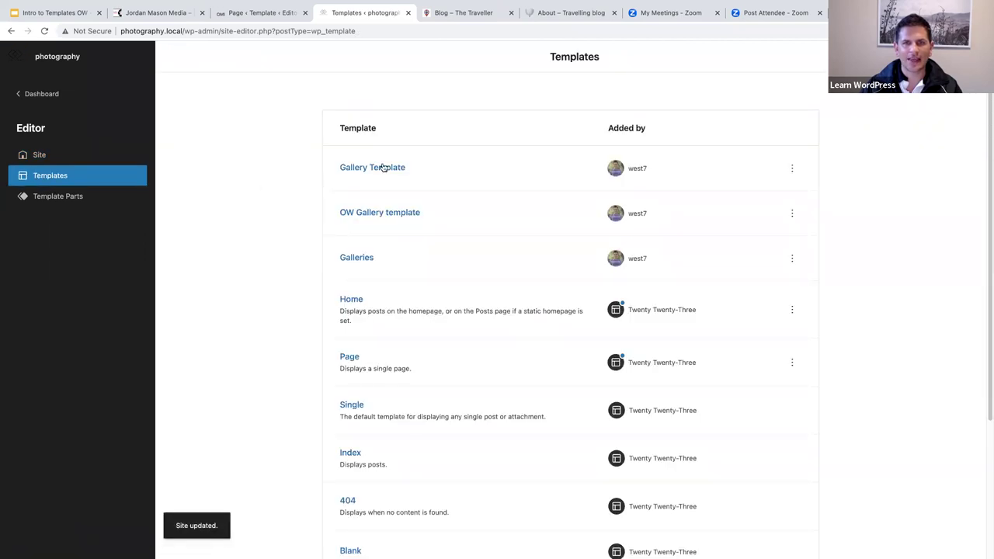
{"action": "left_click", "coordinate": [378, 170]}
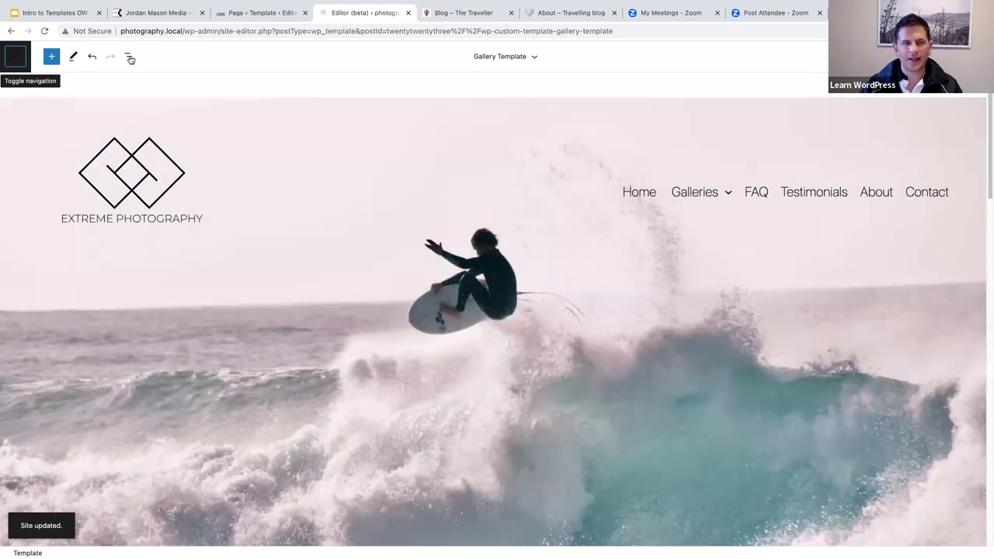
Remove the Photography Header template part from the Gallery Template
{"action": "left_click", "coordinate": [129, 56]}
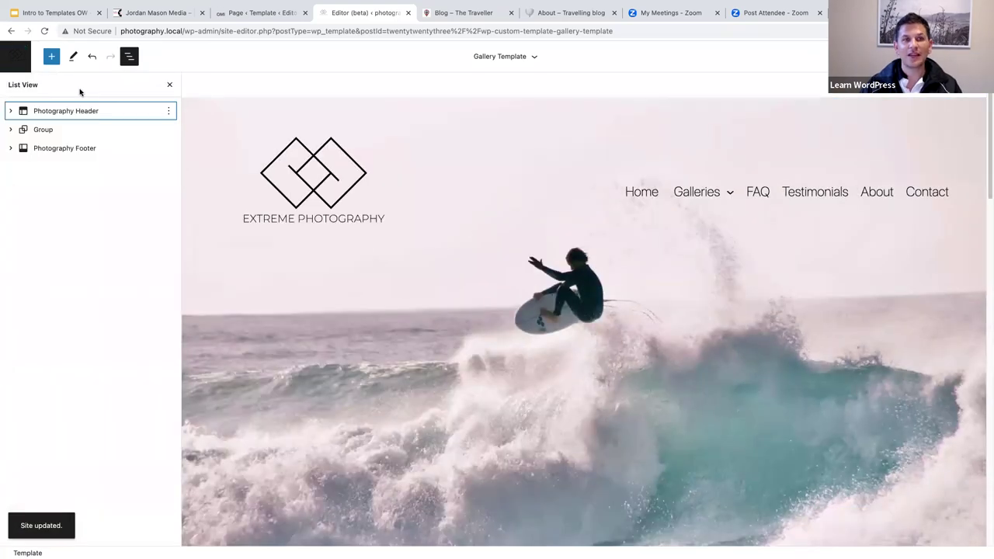
{"action": "left_click", "coordinate": [67, 111]}
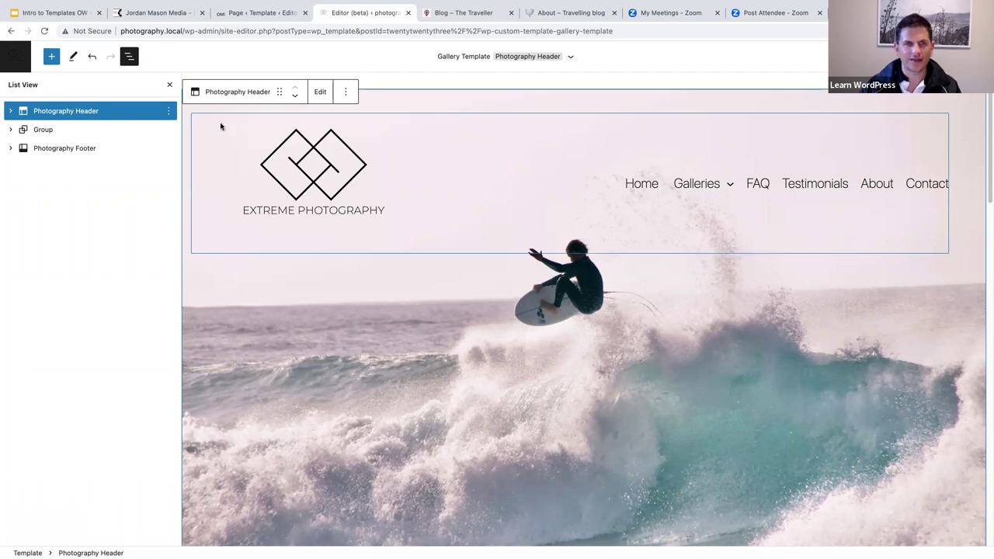
{"action": "left_click", "coordinate": [167, 113]}
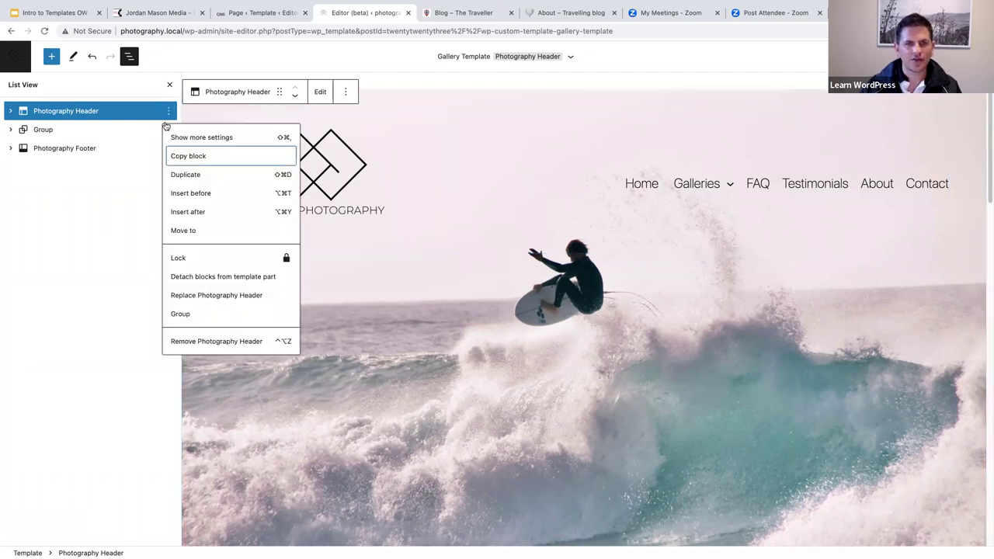
{"action": "left_click", "coordinate": [219, 342]}
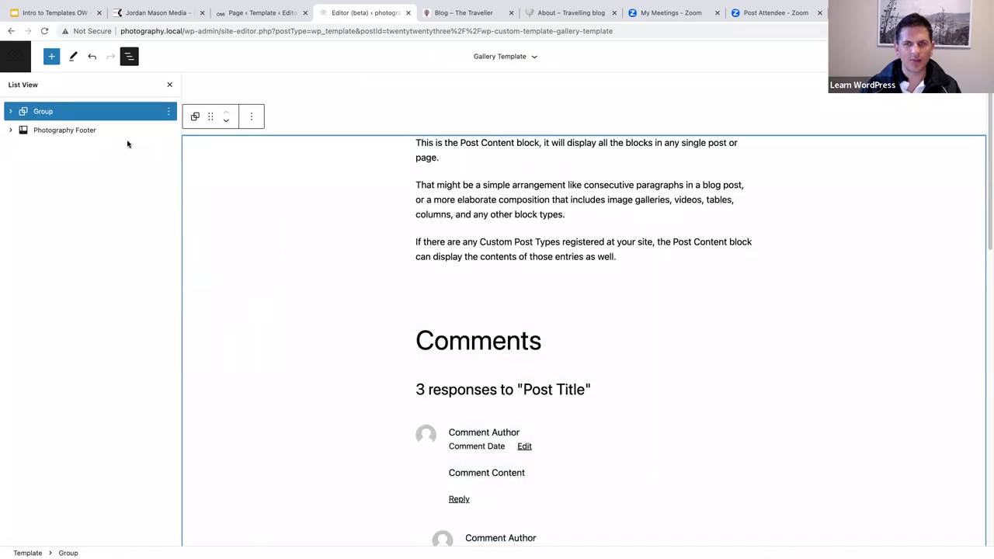
Insert an empty Header template part block before the Group at the start of the Gallery Template
{"action": "left_click", "coordinate": [170, 113]}
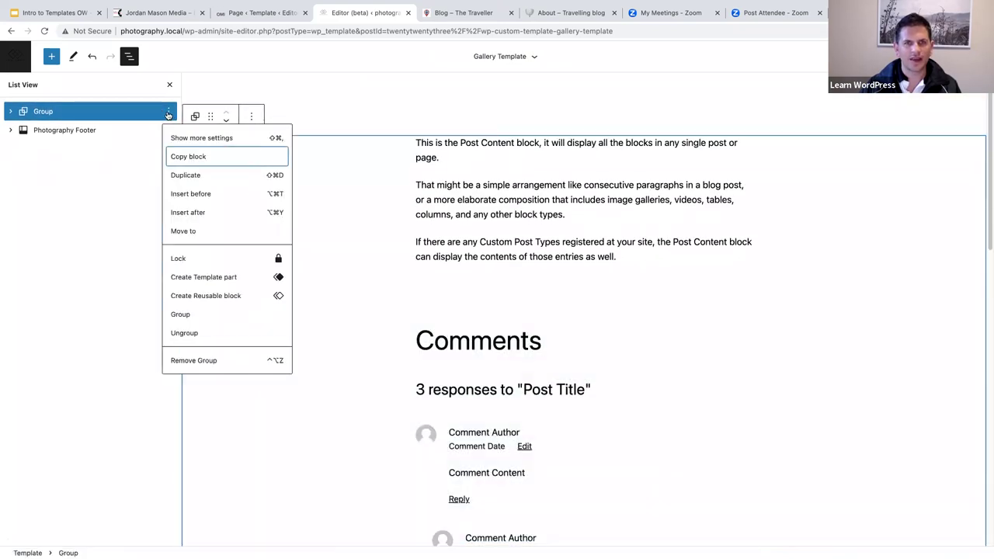
{"action": "left_click", "coordinate": [206, 195]}
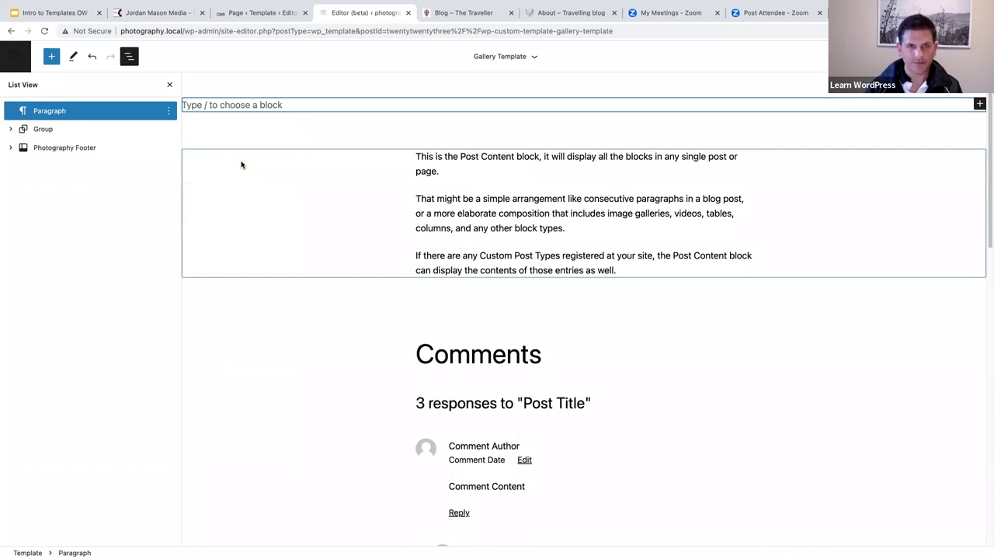
{"action": "type", "text": "/"}
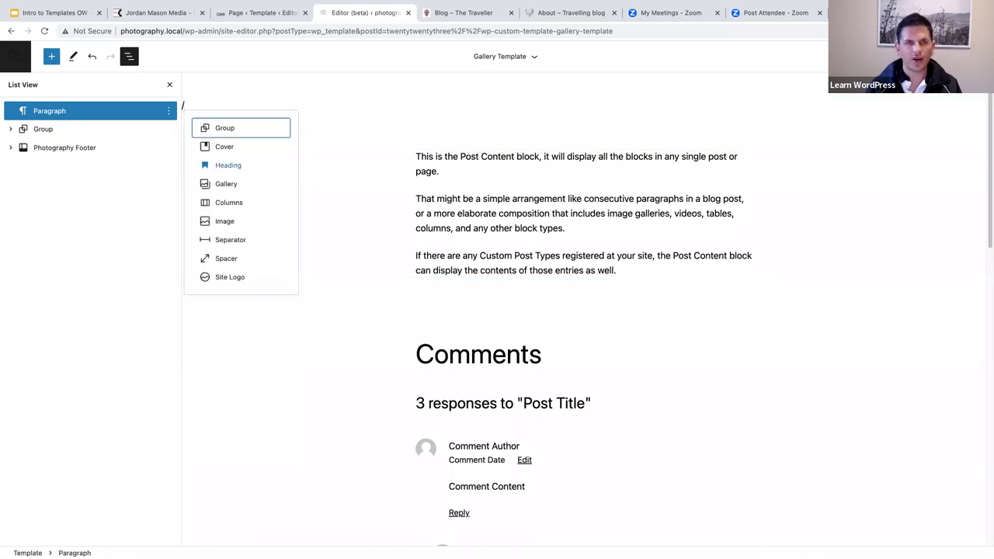
{"action": "type", "text": "header"}
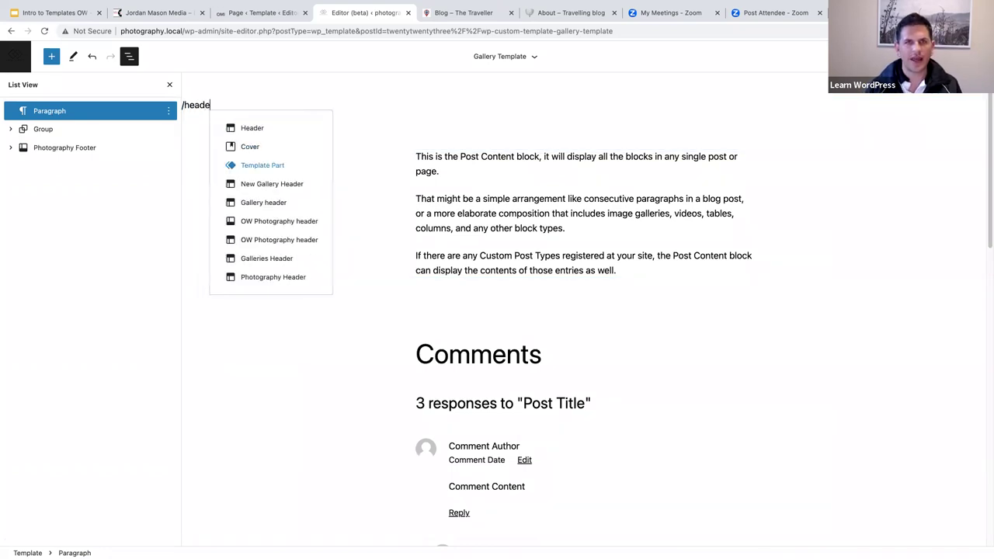
{"action": "left_click", "coordinate": [257, 135]}
Choose the existing New Gallery Header template part for the Header block and save the Gallery Template
{"action": "left_click", "coordinate": [213, 169]}
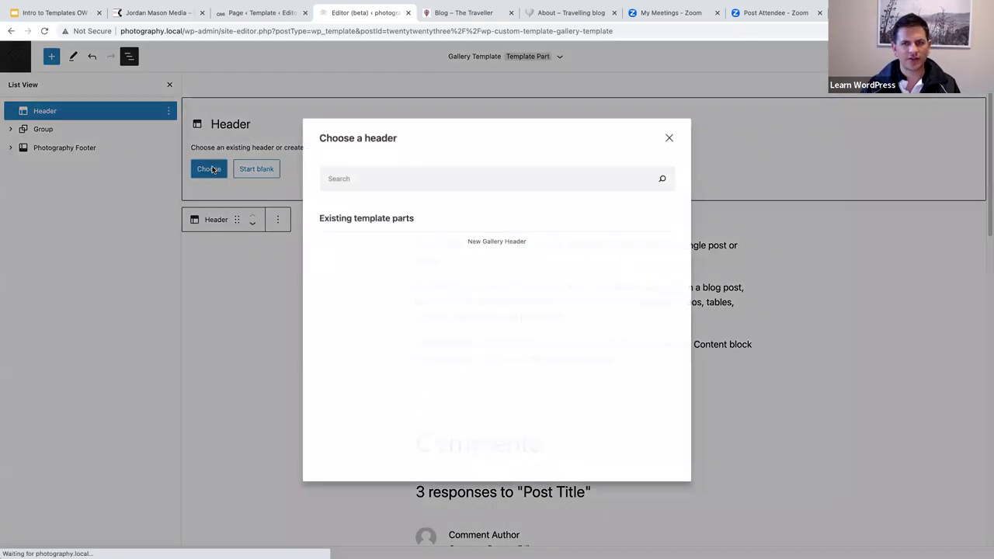
{"action": "scroll", "coordinate": [492, 316], "scroll_direction": "down", "scroll_amount": 1}
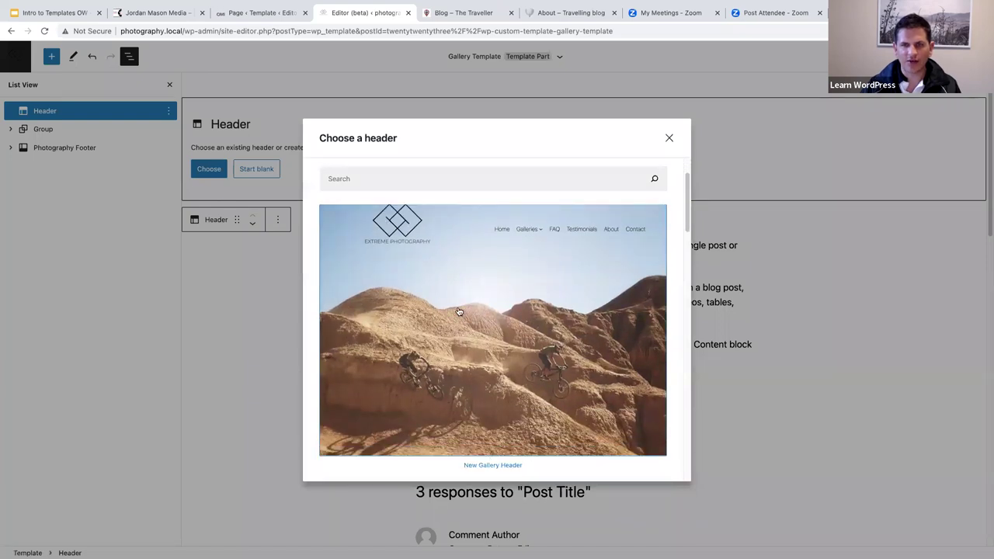
{"action": "left_click", "coordinate": [459, 311]}
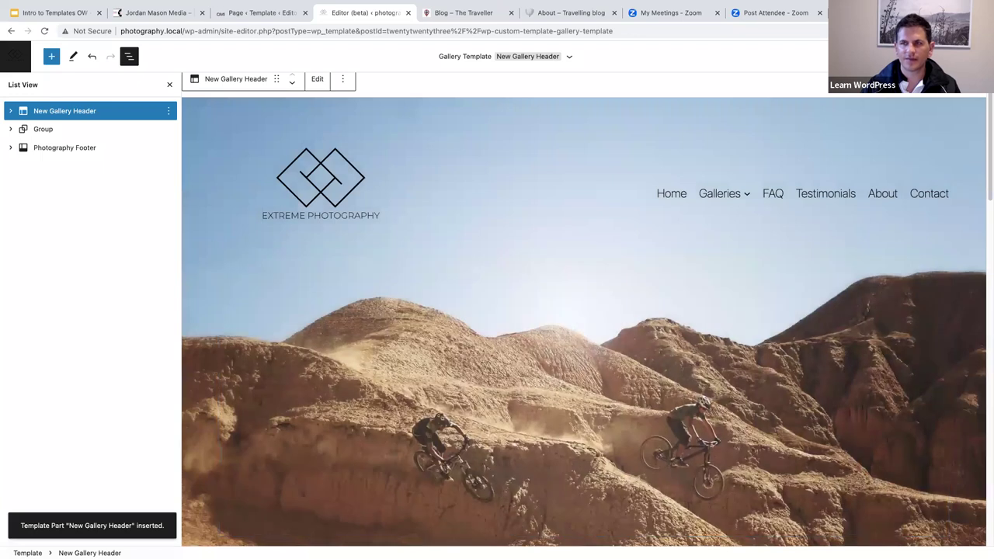
{"action": "key", "text": "ctrl+s"}
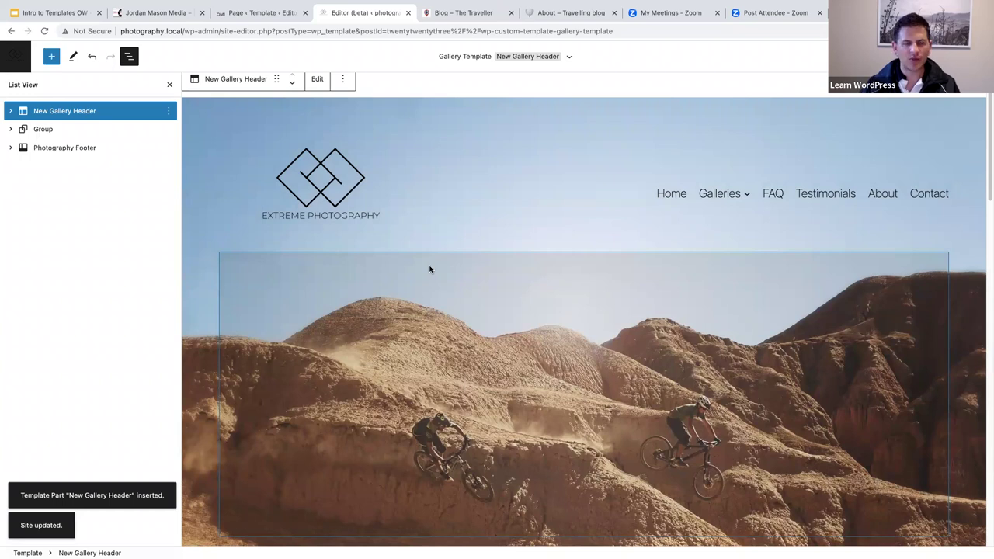
Leave the site editor for the dashboard and open the list of all pages
{"action": "left_click", "coordinate": [12, 55]}
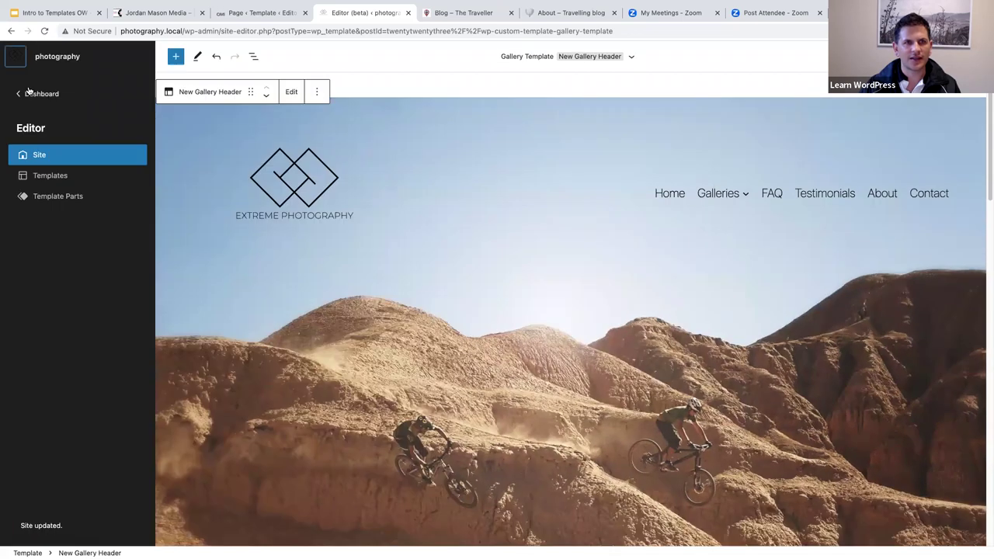
{"action": "left_click", "coordinate": [27, 92]}
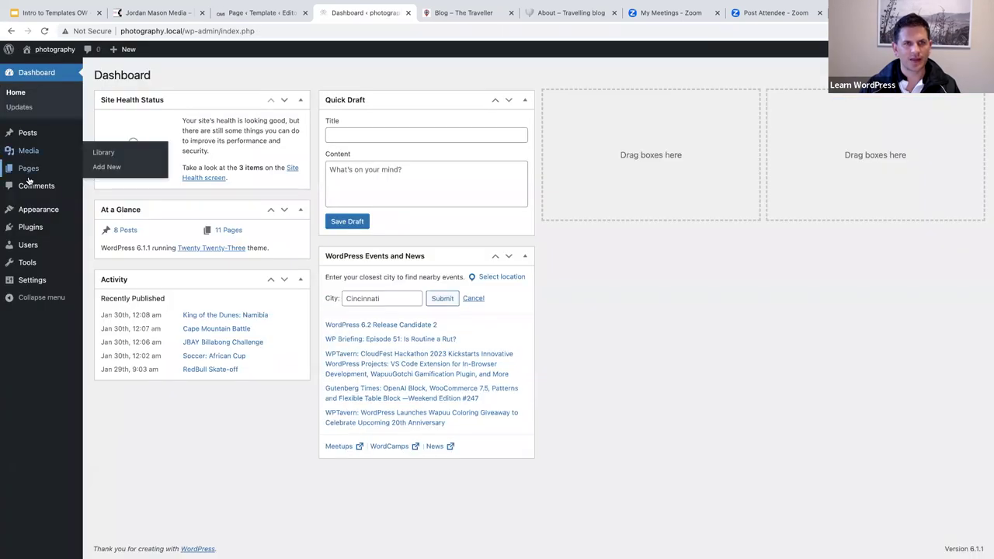
{"action": "mouse_move", "coordinate": [28, 171]}
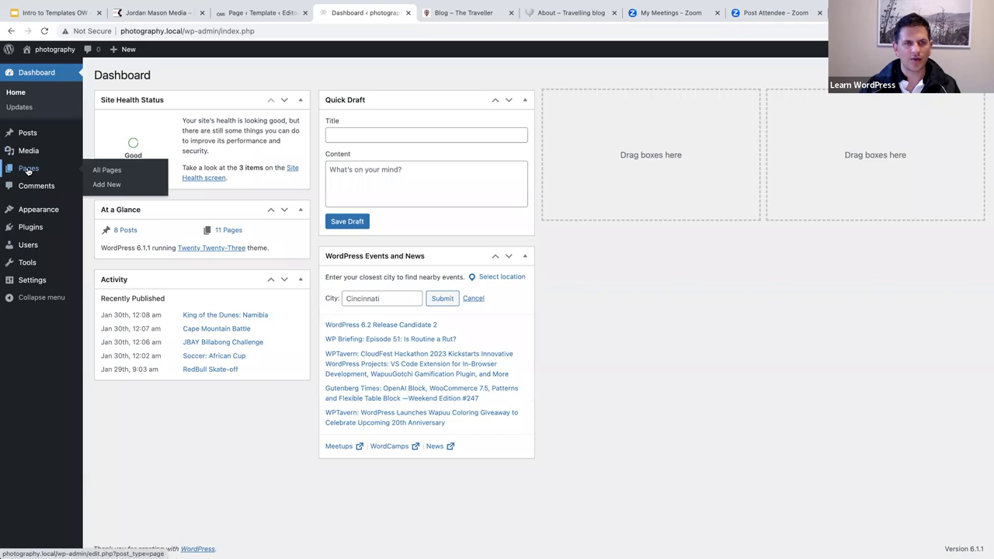
{"action": "left_click", "coordinate": [28, 170]}
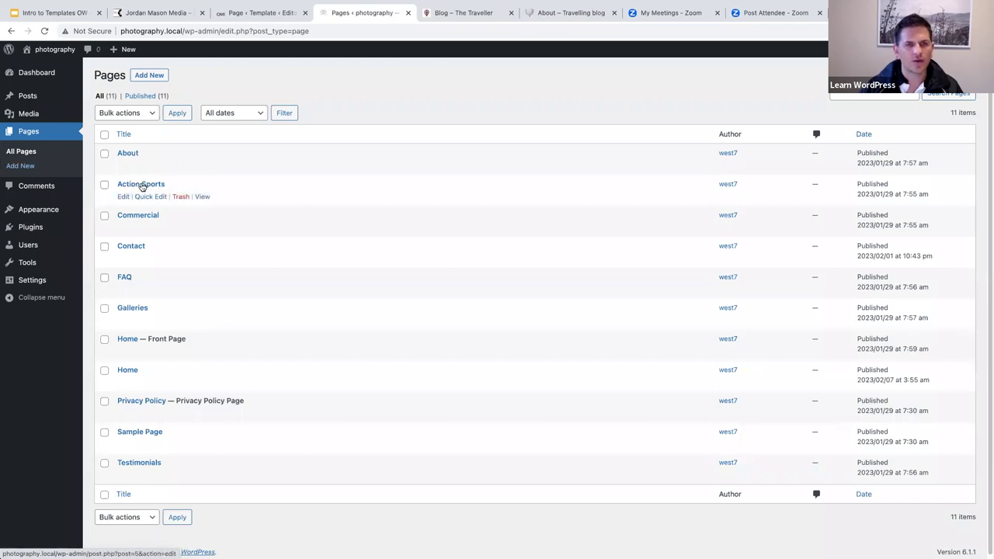
Open the About page to check its assigned template, and return to the page list
{"action": "left_click", "coordinate": [128, 153]}
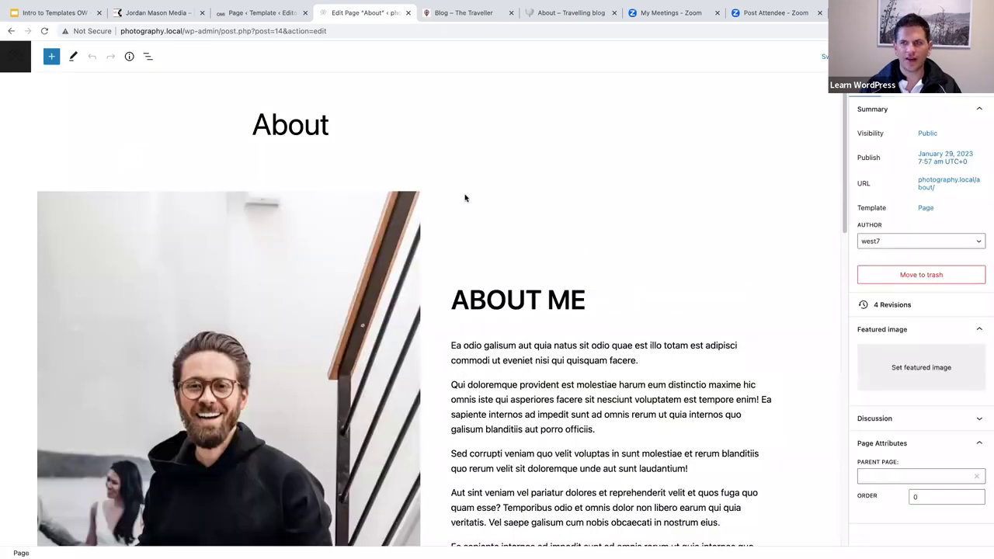
{"action": "left_click", "coordinate": [925, 215]}
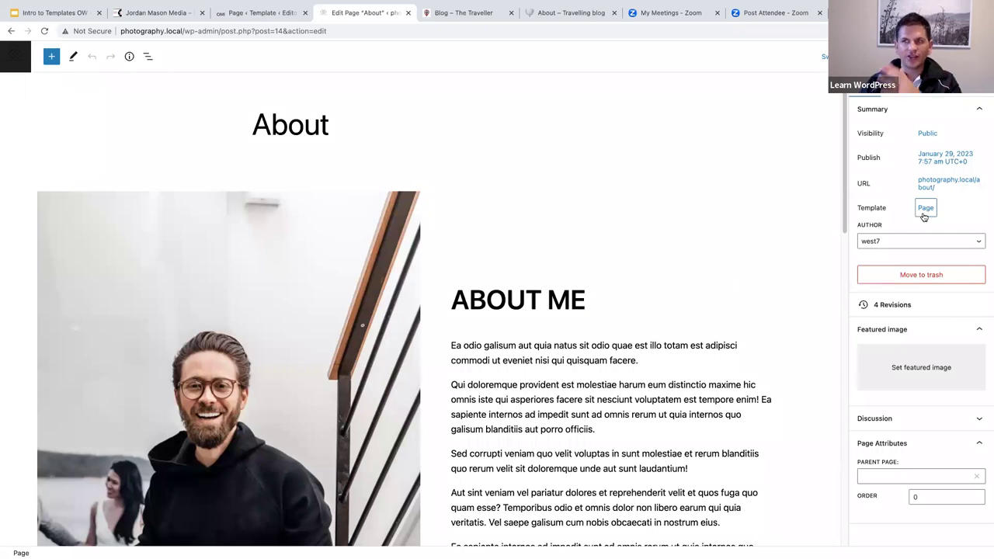
{"action": "left_click", "coordinate": [19, 65]}
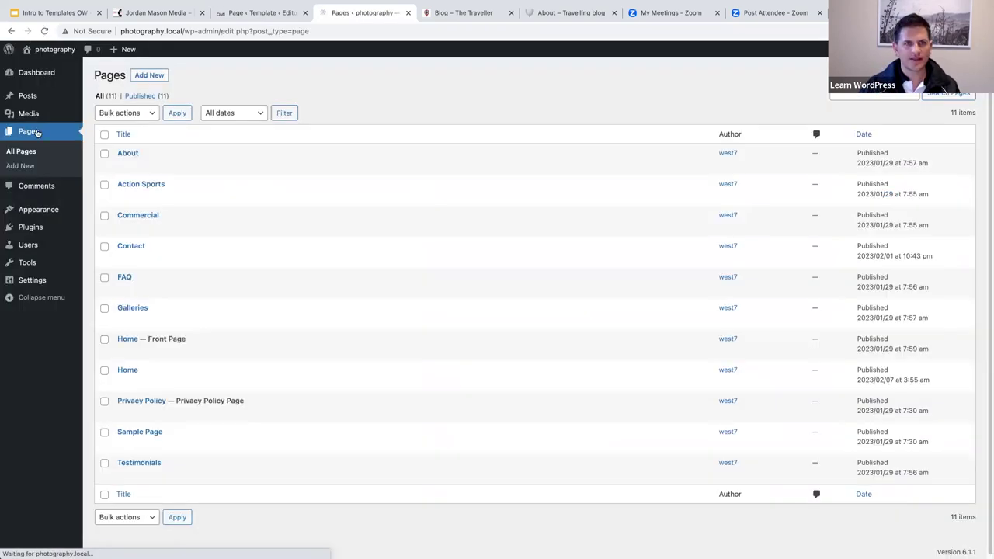
Open the Action Sports page for editing, dismiss the autosave notice and assign the page the Gallery Template
{"action": "left_click", "coordinate": [138, 185]}
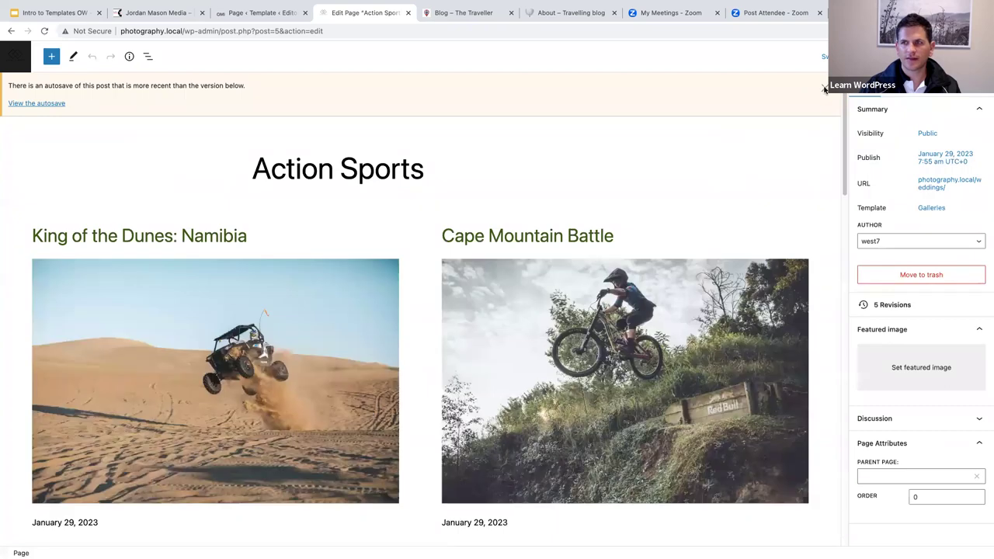
{"action": "left_click", "coordinate": [825, 88]}
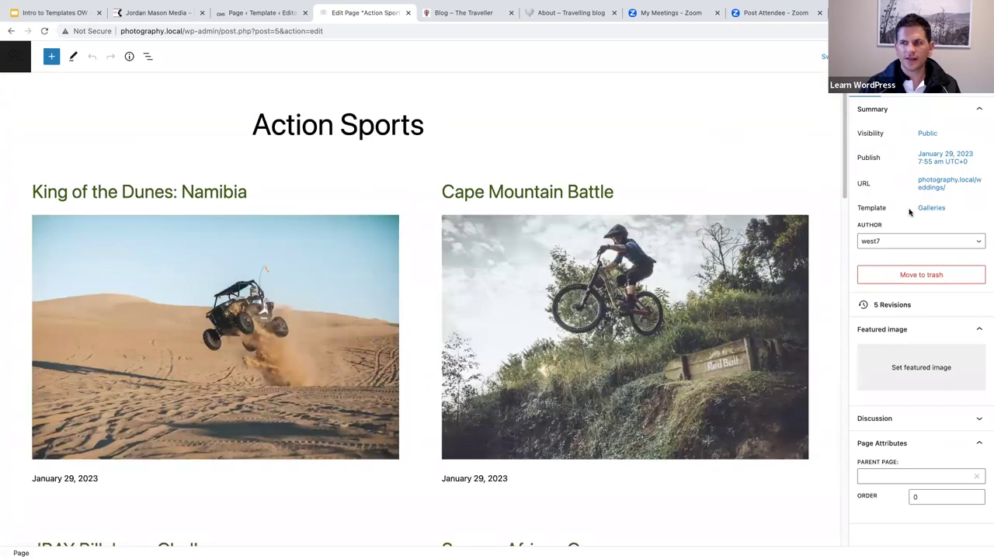
{"action": "left_click", "coordinate": [933, 209]}
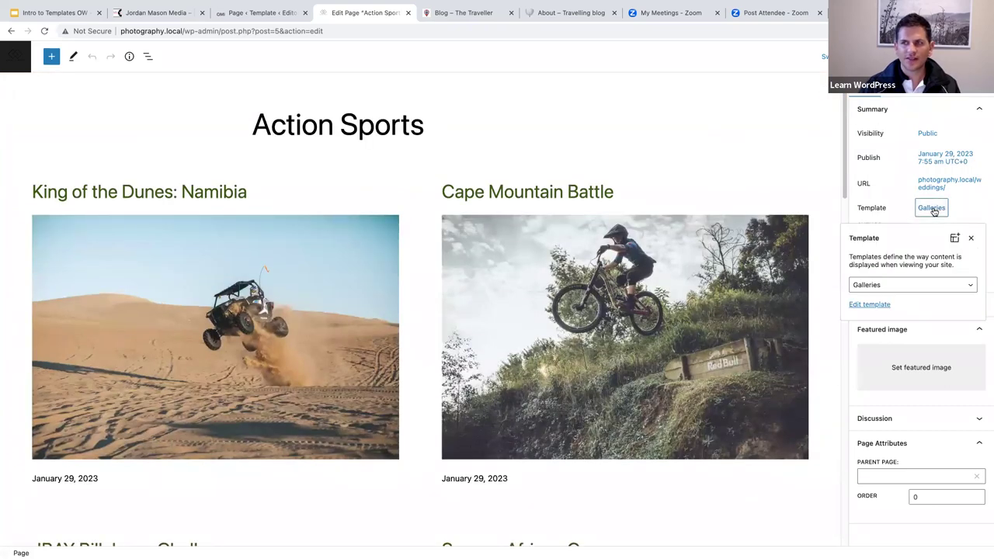
{"action": "left_click", "coordinate": [894, 287]}
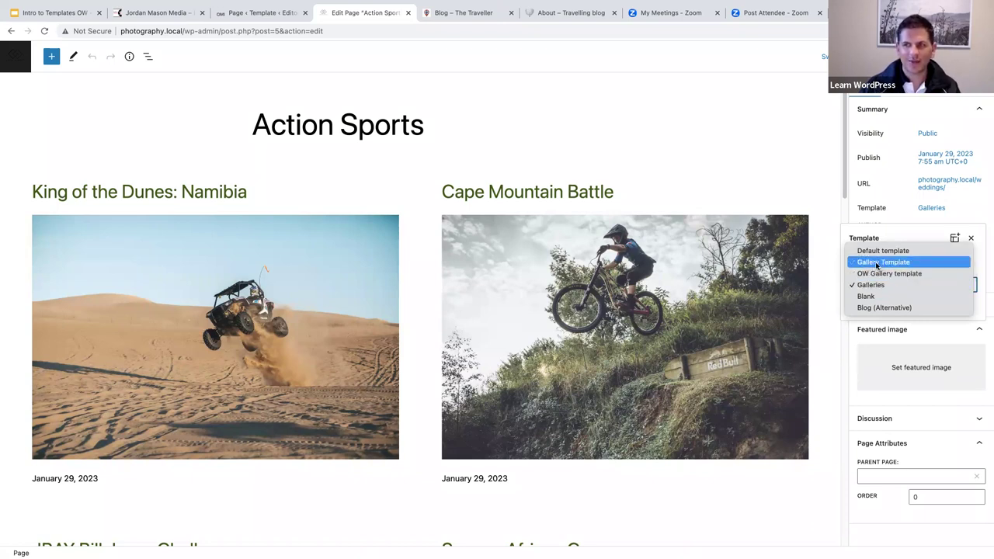
{"action": "left_click", "coordinate": [878, 265]}
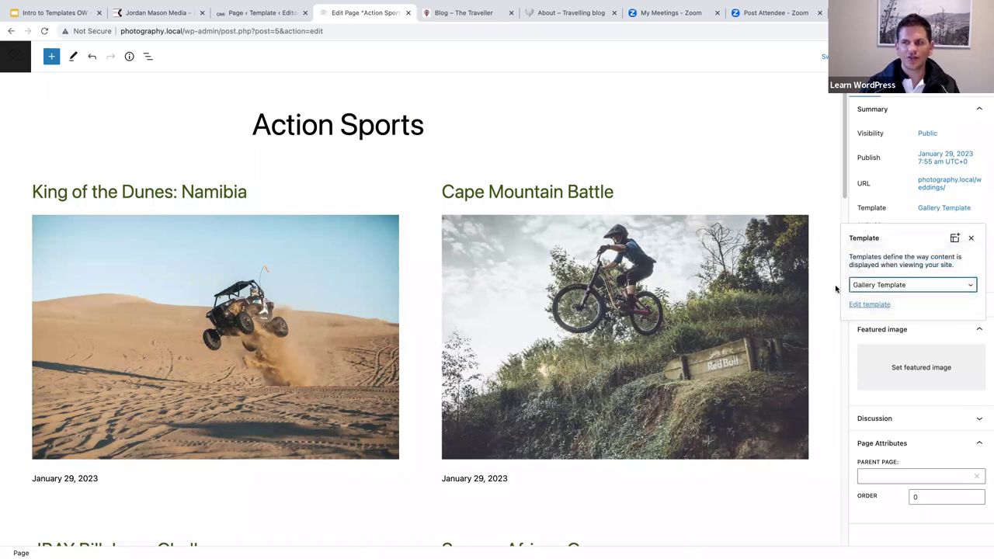
Recheck the template in the page settings and save the Action Sports page
{"action": "left_click", "coordinate": [802, 164]}
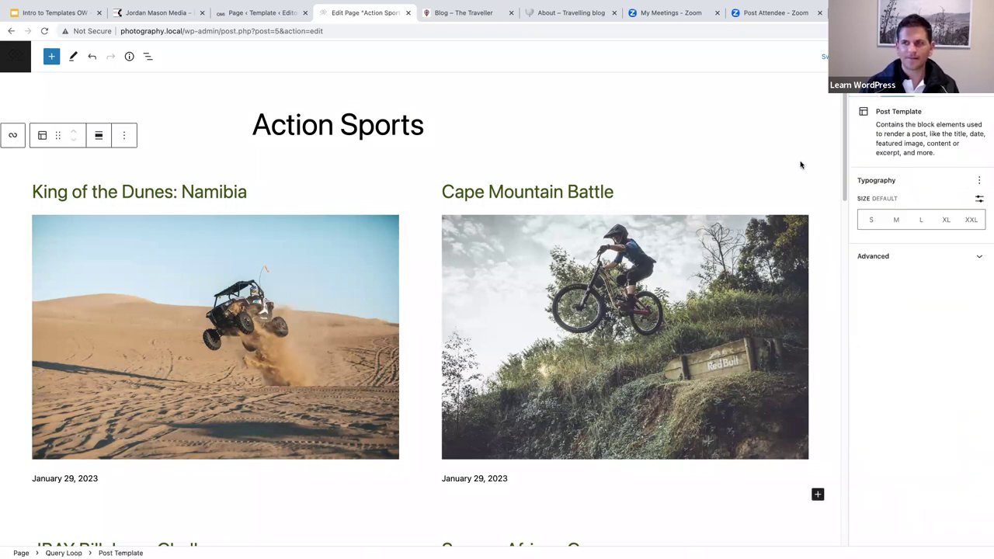
{"action": "left_click", "coordinate": [74, 88]}
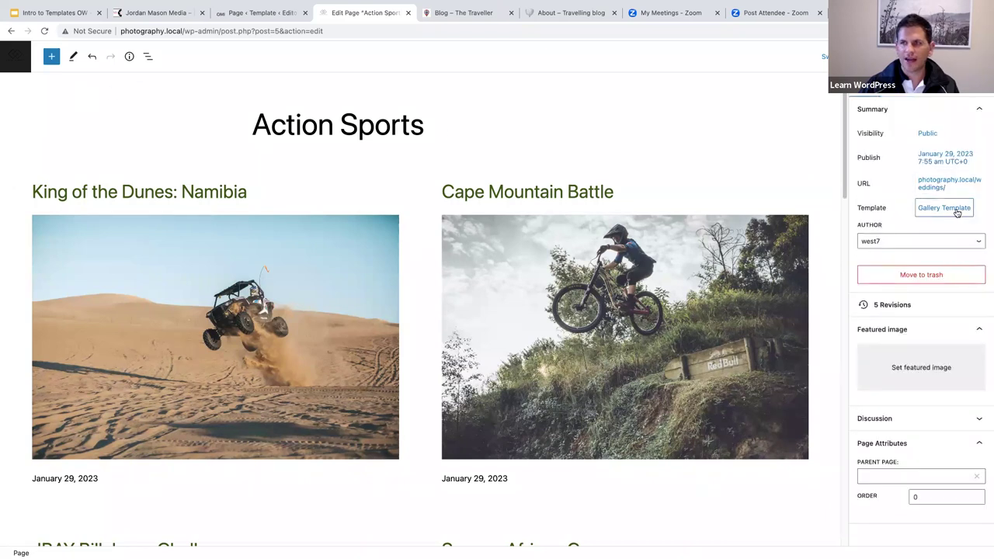
{"action": "key", "text": "ctrl+s"}
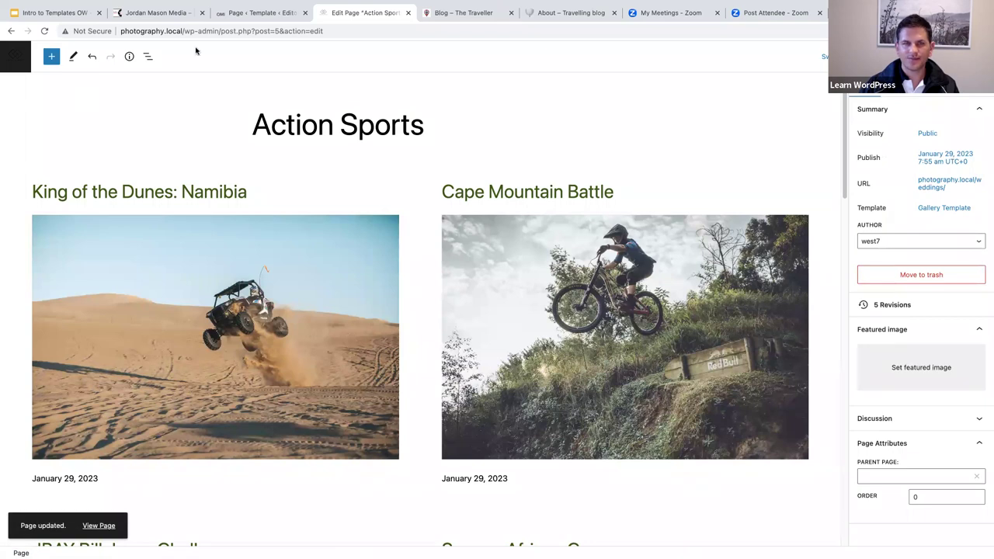
Visit the live site and examine the About page's header, content and footer
{"action": "left_click", "coordinate": [12, 60]}
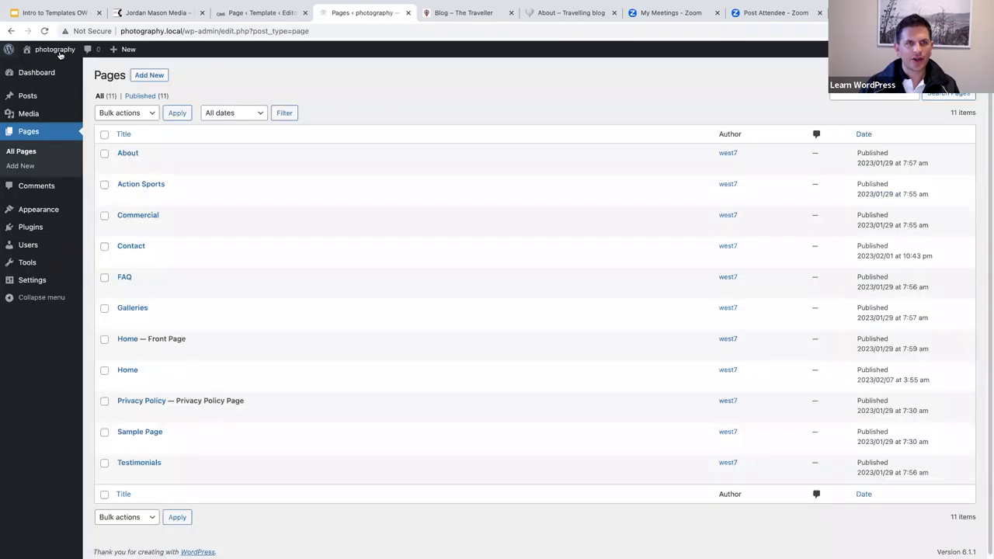
{"action": "left_click", "coordinate": [53, 48]}
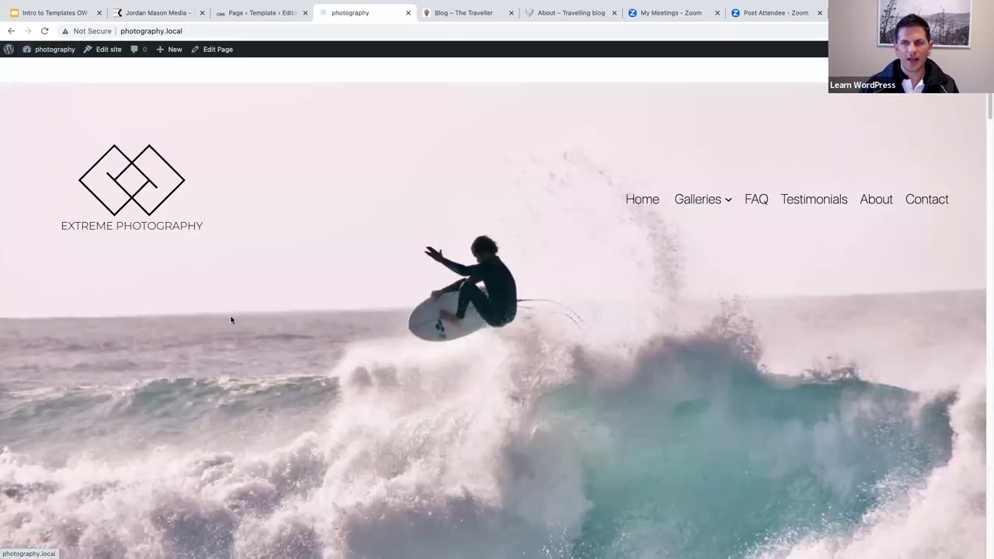
{"action": "left_click", "coordinate": [879, 210]}
{"action": "scroll", "coordinate": [771, 347], "scroll_direction": "down", "scroll_amount": 10}
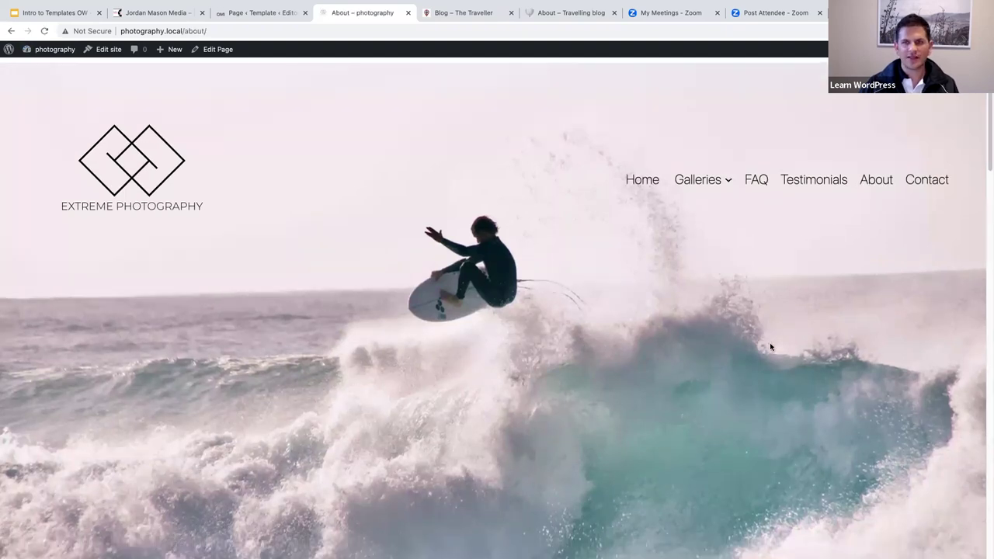
{"action": "scroll", "coordinate": [770, 347], "scroll_direction": "down", "scroll_amount": 15}
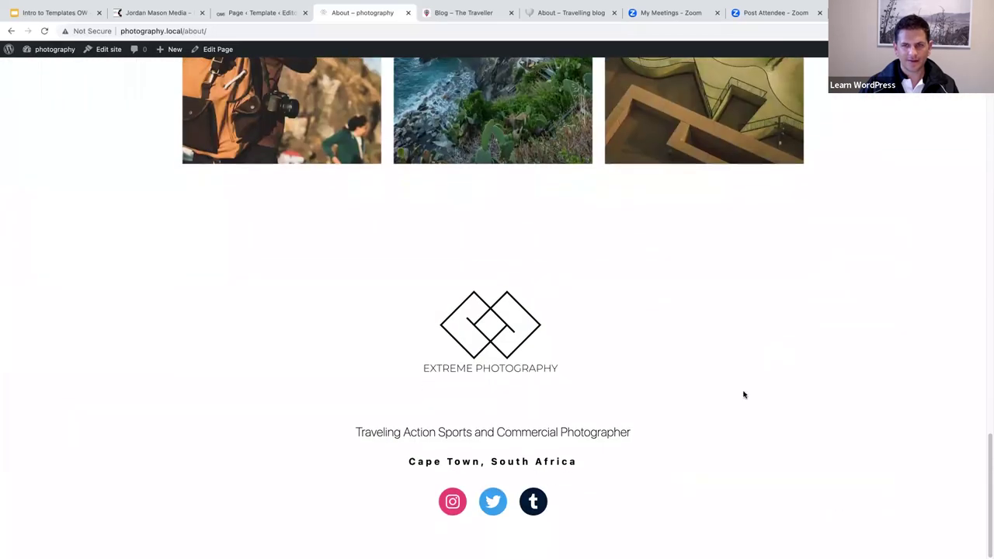
{"action": "scroll", "coordinate": [731, 381], "scroll_direction": "up", "scroll_amount": 10}
{"action": "scroll", "coordinate": [731, 382], "scroll_direction": "up", "scroll_amount": 10}
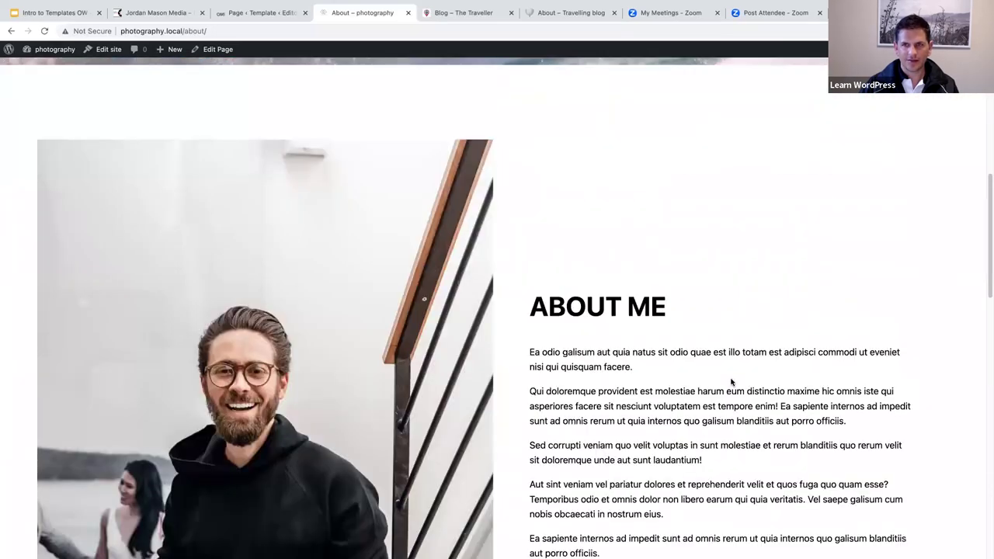
{"action": "scroll", "coordinate": [708, 202], "scroll_direction": "up", "scroll_amount": 3}
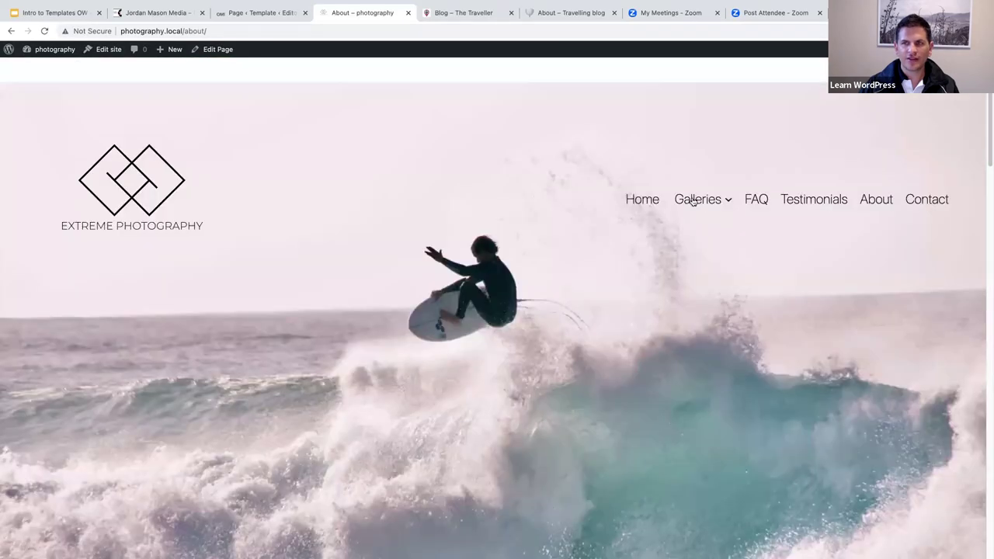
Open the Action Sports gallery on the live site and examine its header image and post grid
{"action": "mouse_move", "coordinate": [693, 201]}
{"action": "left_click", "coordinate": [703, 230]}
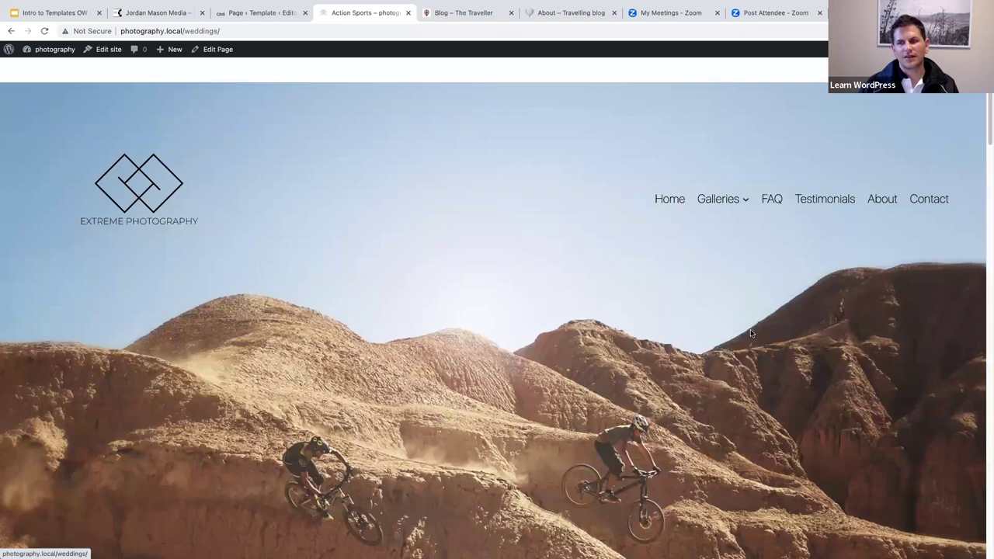
{"action": "scroll", "coordinate": [749, 333], "scroll_direction": "down", "scroll_amount": 1}
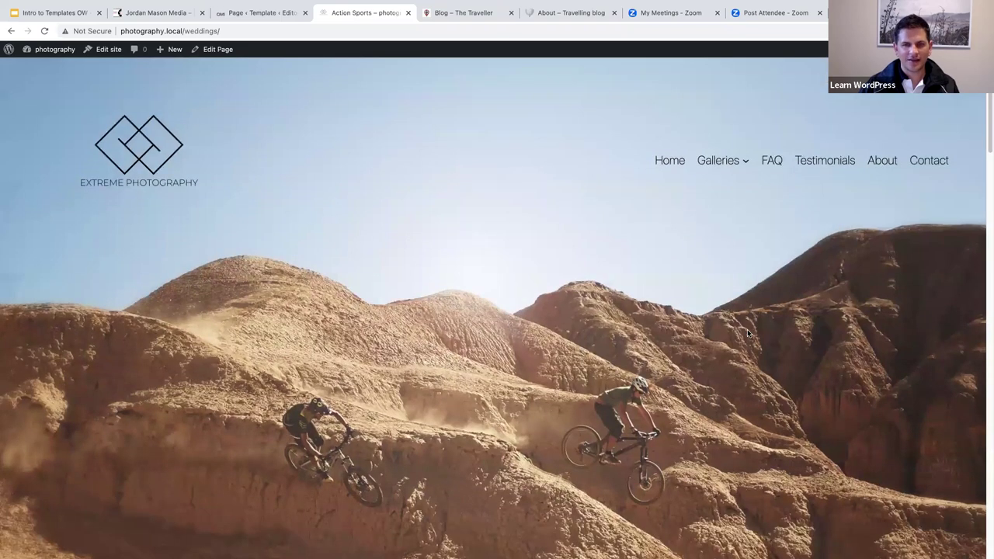
{"action": "scroll", "coordinate": [748, 333], "scroll_direction": "down", "scroll_amount": 1}
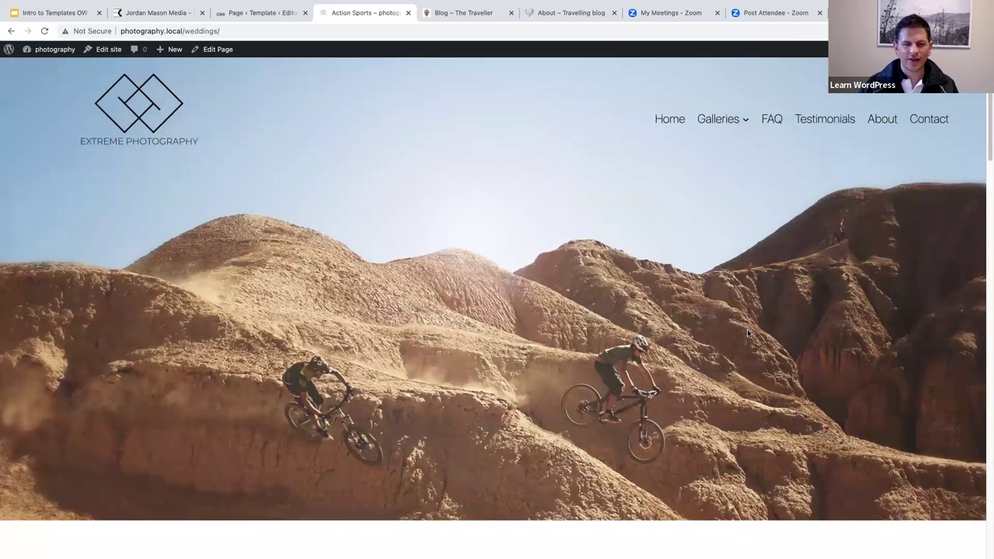
{"action": "scroll", "coordinate": [747, 333], "scroll_direction": "down", "scroll_amount": 10}
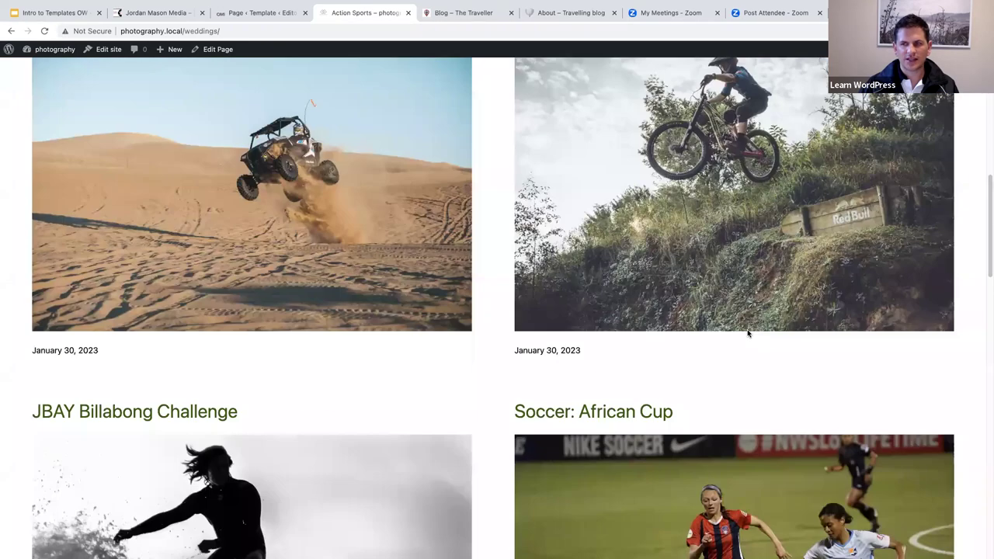
{"action": "scroll", "coordinate": [748, 333], "scroll_direction": "down", "scroll_amount": 20}
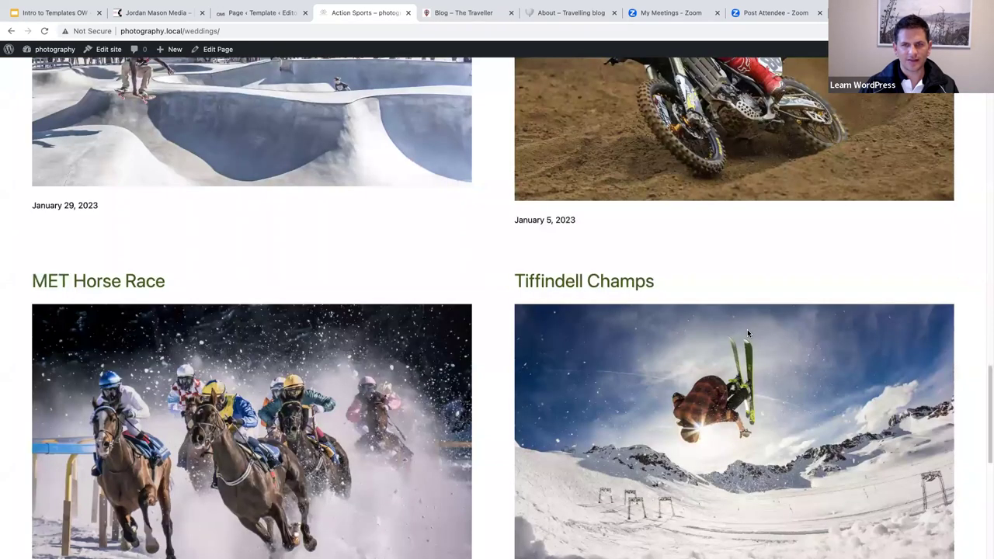
{"action": "scroll", "coordinate": [749, 332], "scroll_direction": "down", "scroll_amount": 5}
{"action": "scroll", "coordinate": [748, 333], "scroll_direction": "up", "scroll_amount": 9}
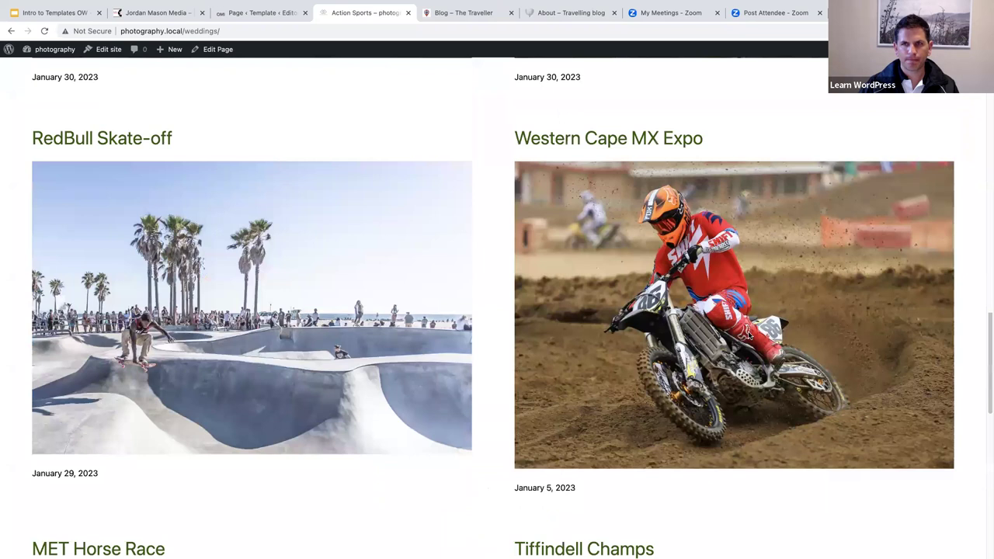
Return to the start of the Action Sports page and look over its header image, logo and navigation
{"action": "scroll", "coordinate": [748, 333], "scroll_direction": "up", "scroll_amount": 8}
{"action": "scroll", "coordinate": [748, 336], "scroll_direction": "up", "scroll_amount": 10}
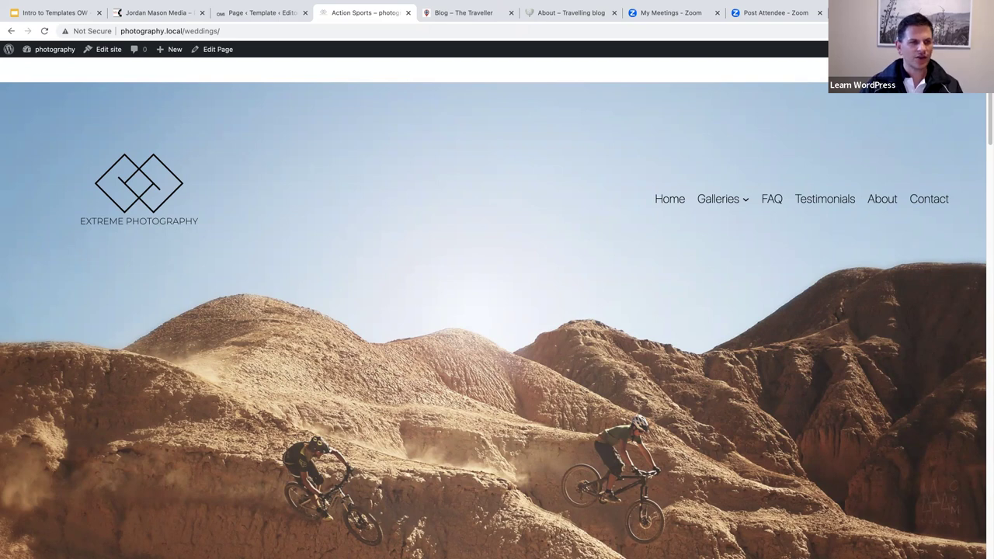
{"action": "scroll", "coordinate": [388, 214], "scroll_direction": "down", "scroll_amount": 1}
{"action": "scroll", "coordinate": [388, 214], "scroll_direction": "down", "scroll_amount": 2}
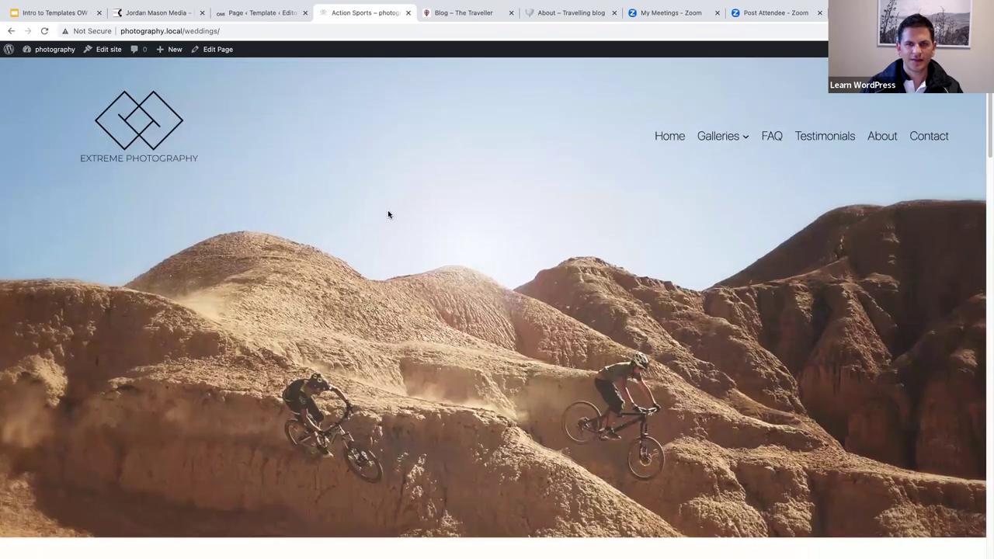
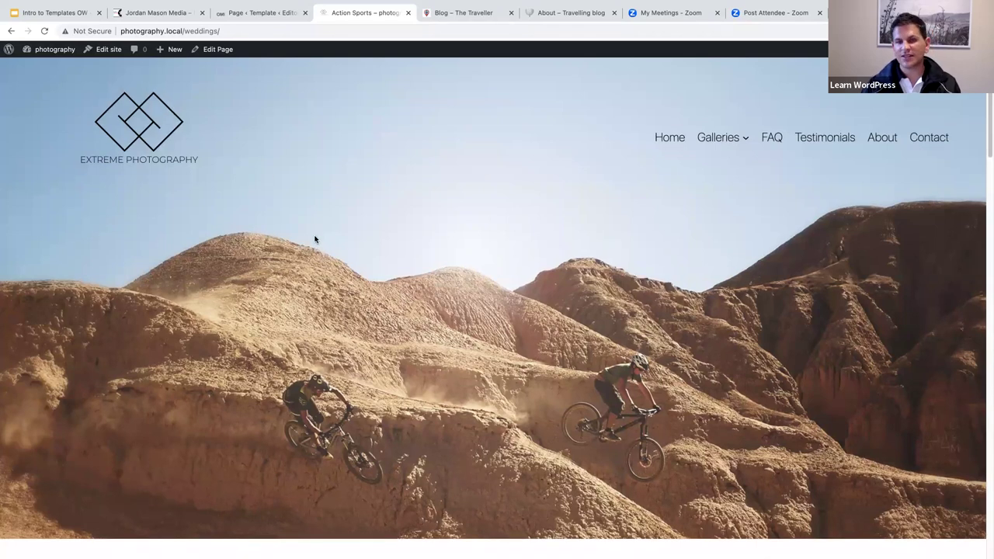
{"action": "scroll", "coordinate": [314, 240], "scroll_direction": "up", "scroll_amount": 2}
{"action": "scroll", "coordinate": [314, 239], "scroll_direction": "up", "scroll_amount": 1}
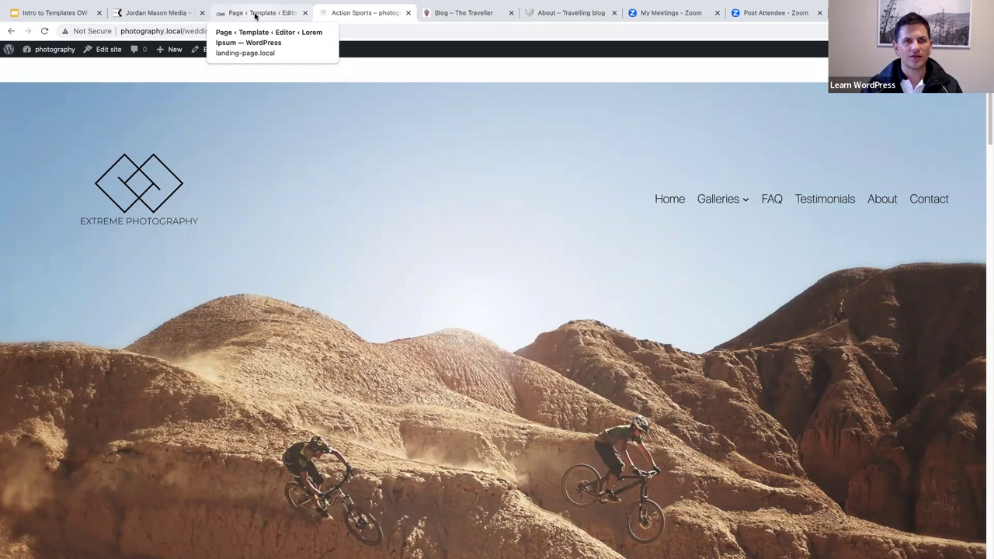
Switch to the Lorem Ipsum site's editor, look through the Design and Templates overviews and open the Page template for editing
{"action": "left_click", "coordinate": [256, 15]}
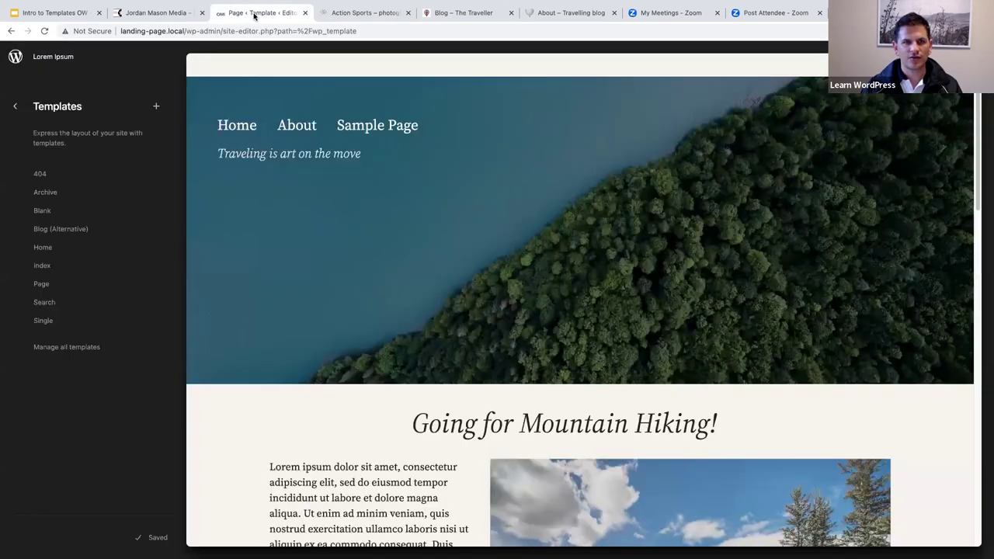
{"action": "left_click", "coordinate": [14, 107]}
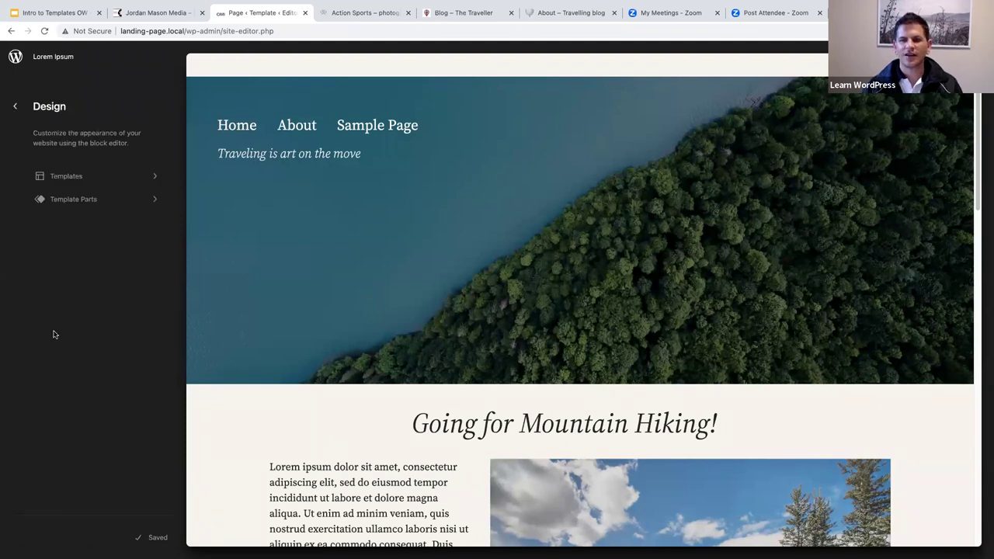
{"action": "left_click", "coordinate": [66, 179]}
{"action": "left_click", "coordinate": [397, 234]}
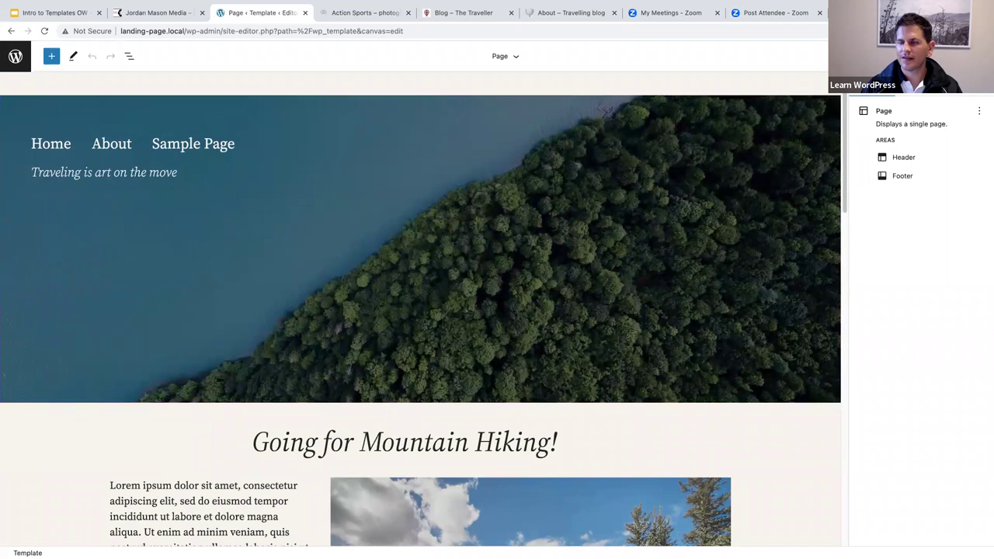
{"action": "left_click", "coordinate": [911, 85]}
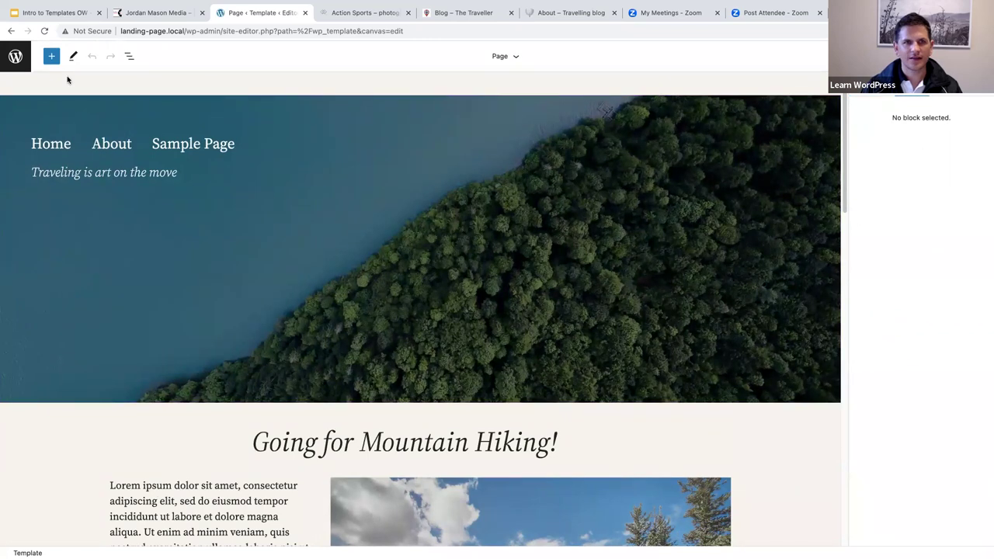
{"action": "left_click", "coordinate": [12, 62]}
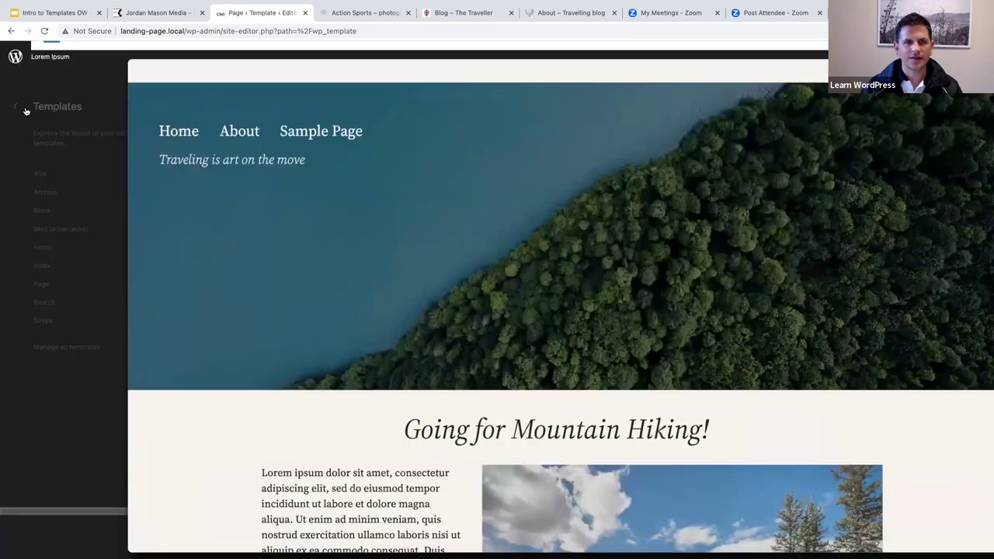
{"action": "left_click", "coordinate": [14, 106]}
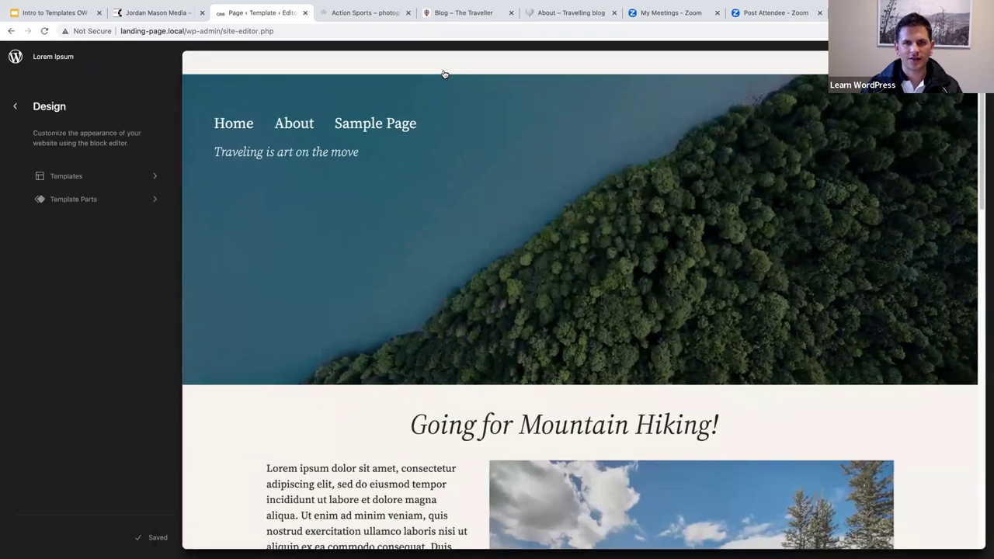
{"action": "left_click", "coordinate": [446, 74]}
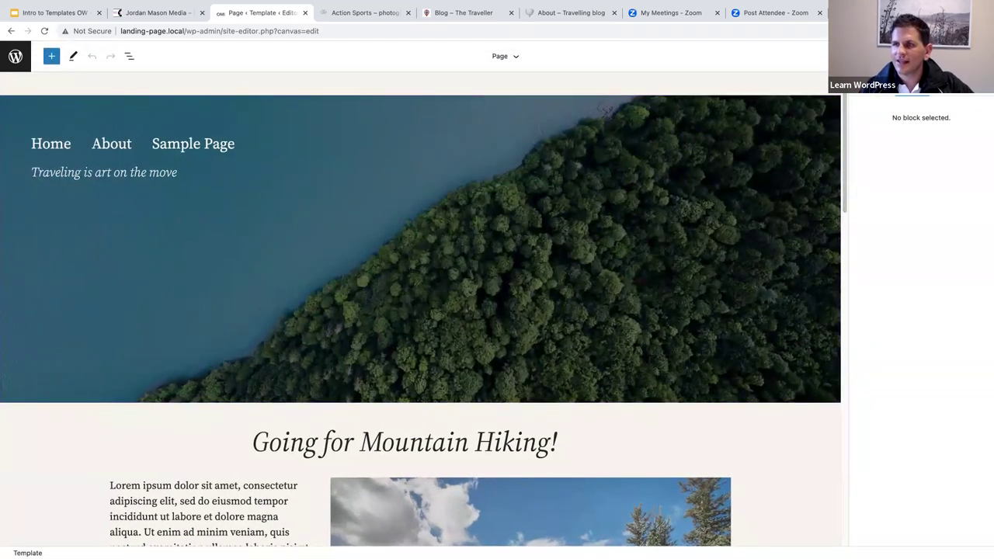
Show the site's global styles and bring up the Additional CSS editor for the whole site
{"action": "key", "text": "ctrl+shift+comma"}
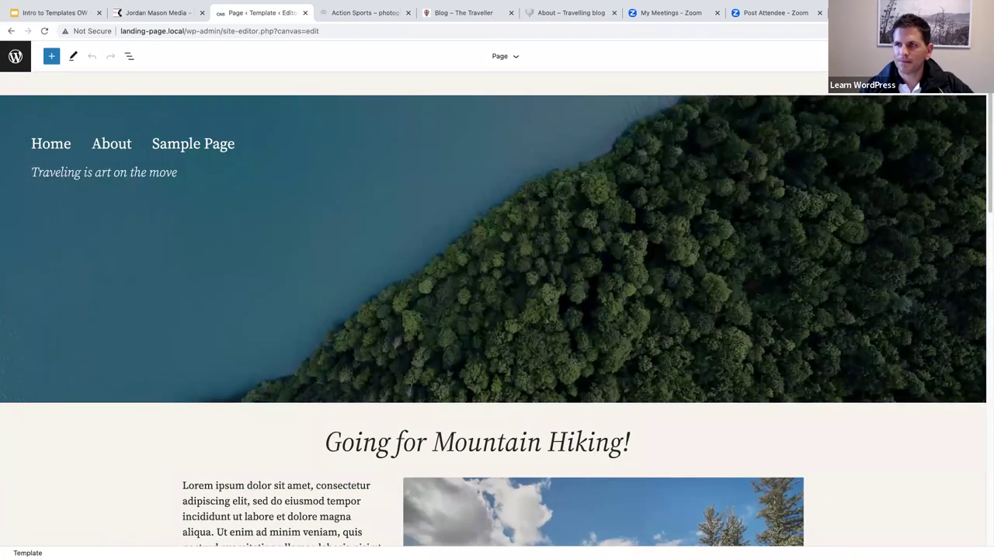
{"action": "key", "text": "ctrl+shift+comma"}
{"action": "left_click", "coordinate": [943, 56]}
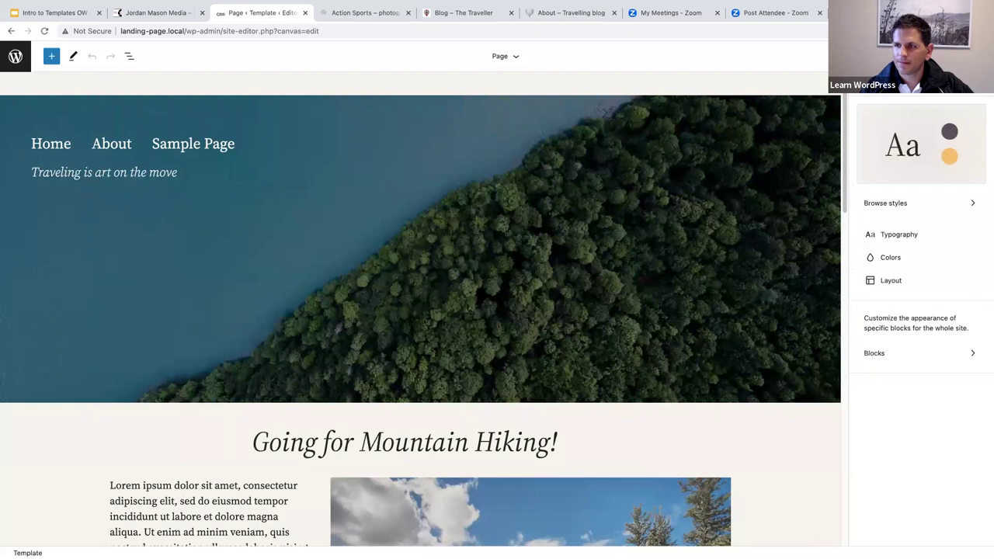
{"action": "left_click", "coordinate": [974, 56]}
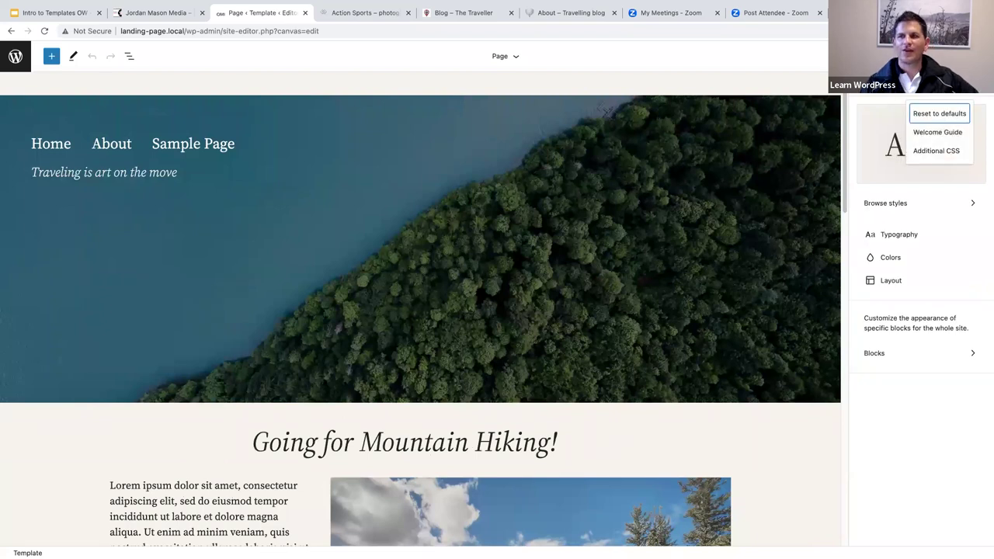
{"action": "left_click", "coordinate": [698, 62]}
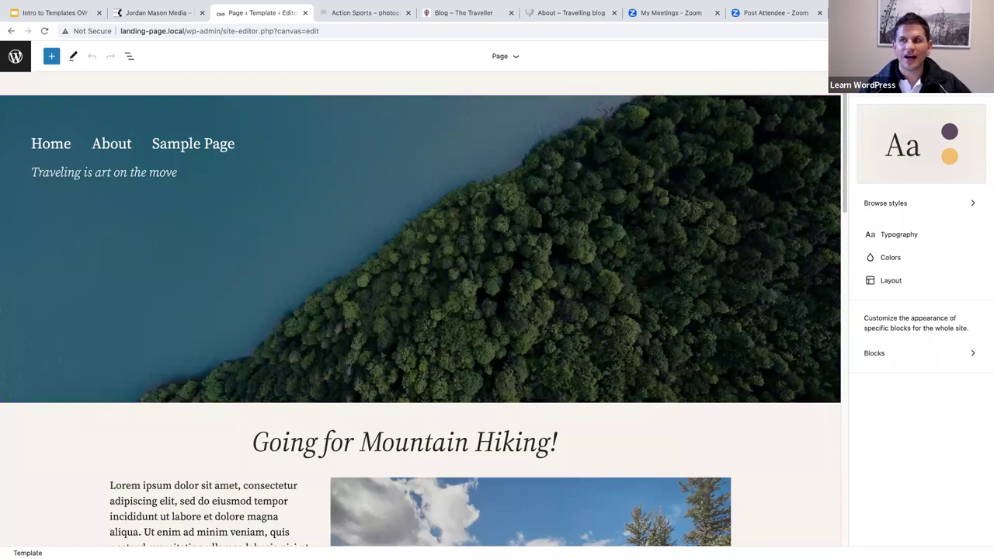
{"action": "key", "text": "ctrl+shift+comma"}
{"action": "key", "text": "ctrl+shift+comma"}
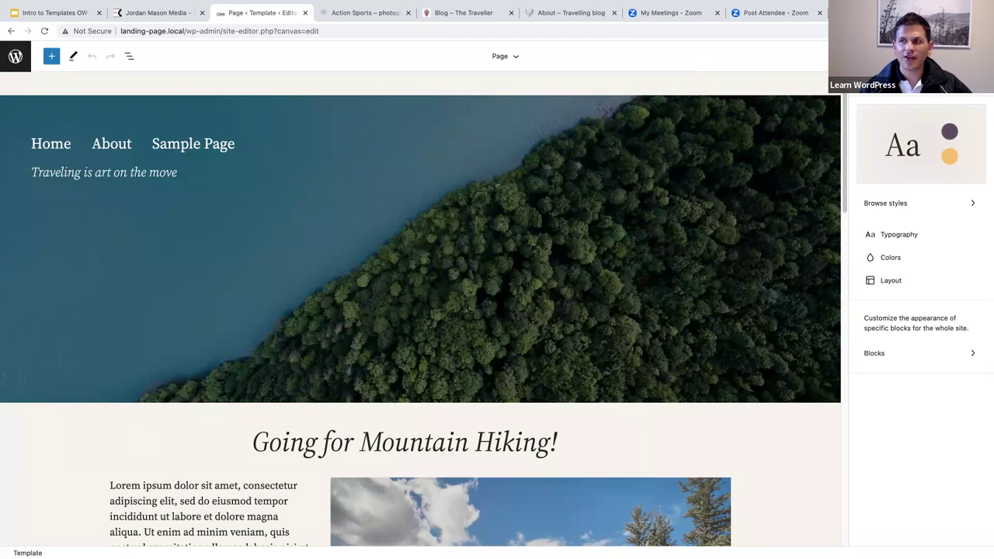
{"action": "left_click", "coordinate": [981, 56]}
{"action": "key", "text": "Escape"}
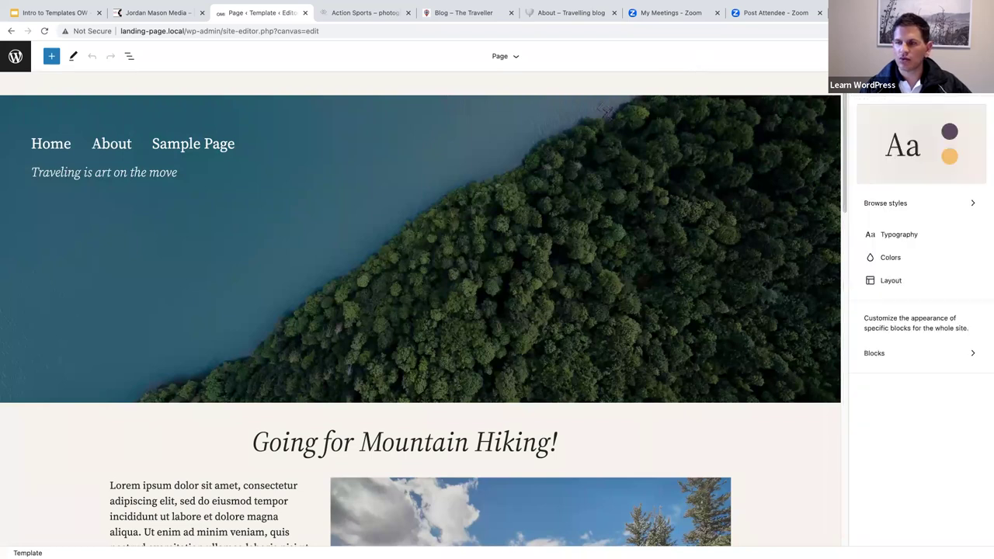
{"action": "left_click", "coordinate": [955, 83]}
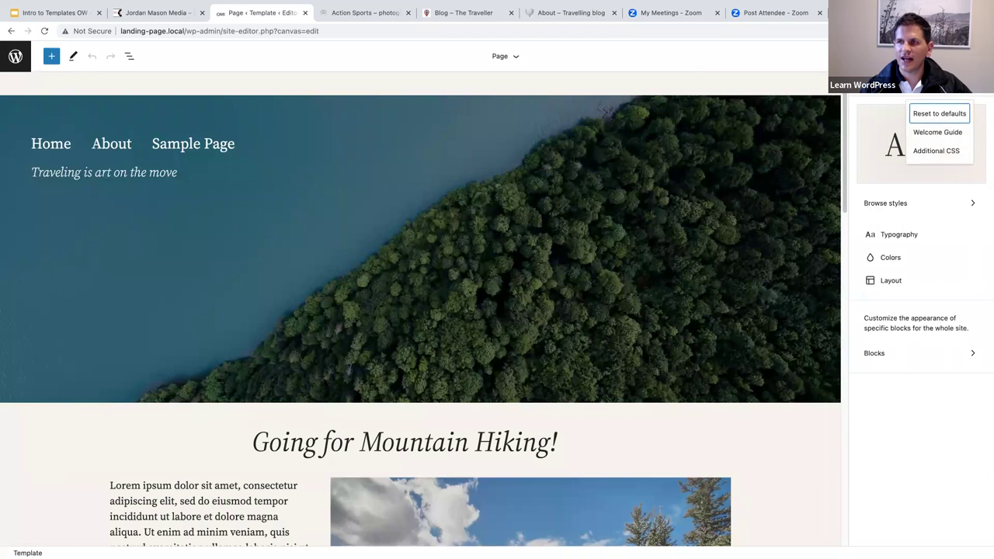
{"action": "left_click", "coordinate": [932, 153]}
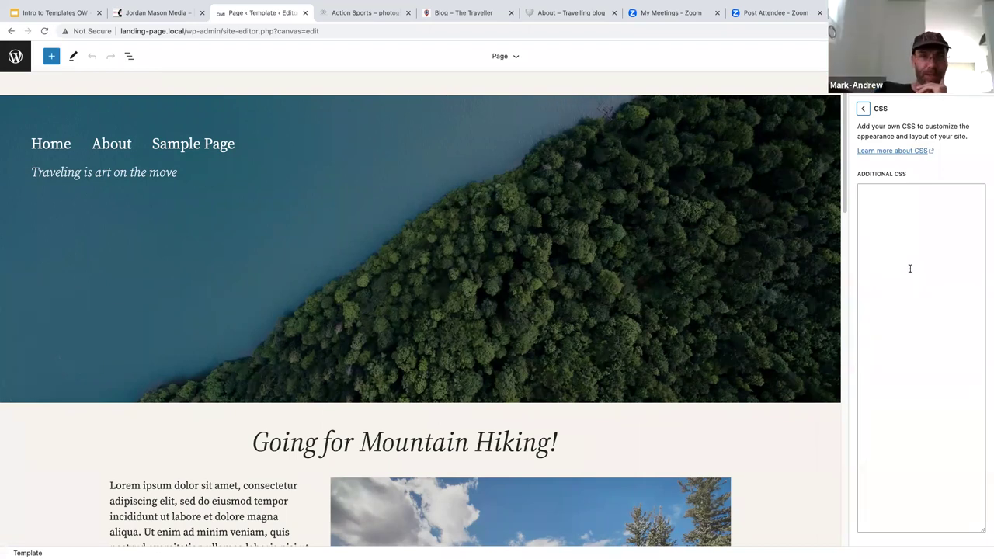
Leave the site-wide CSS, view the Button block's style settings and additional block CSS, and return to the block list
{"action": "left_click", "coordinate": [865, 111]}
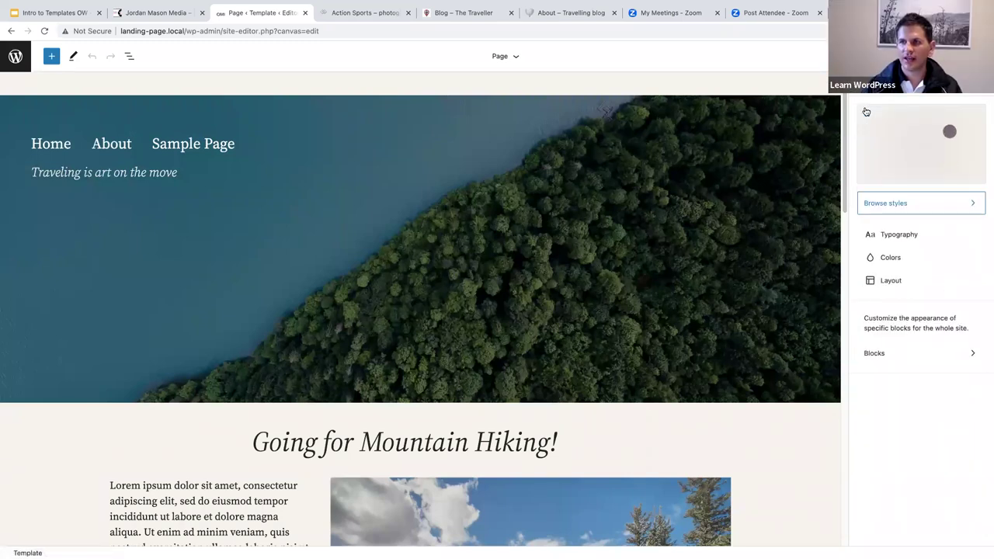
{"action": "left_click", "coordinate": [876, 354]}
{"action": "scroll", "coordinate": [878, 354], "scroll_direction": "down", "scroll_amount": 2}
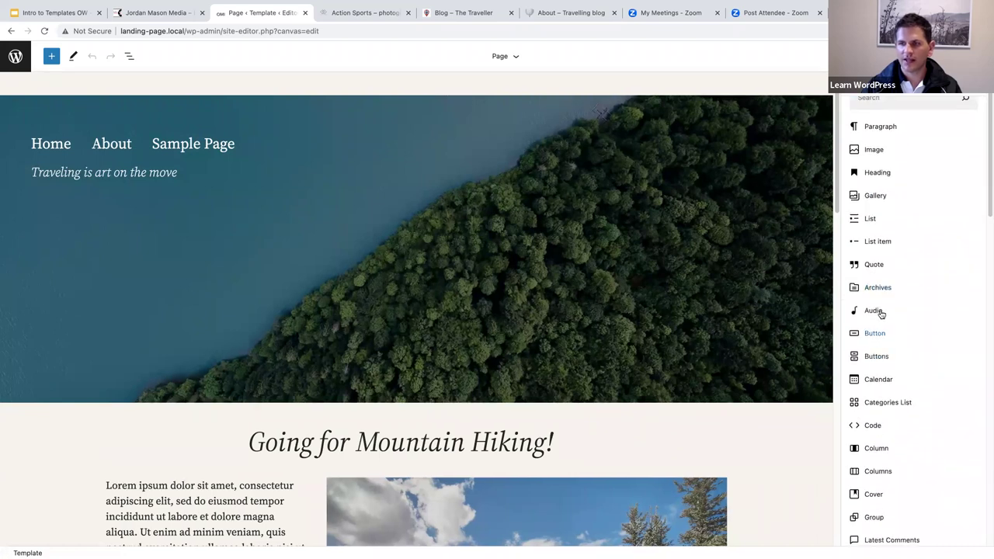
{"action": "left_click", "coordinate": [878, 334]}
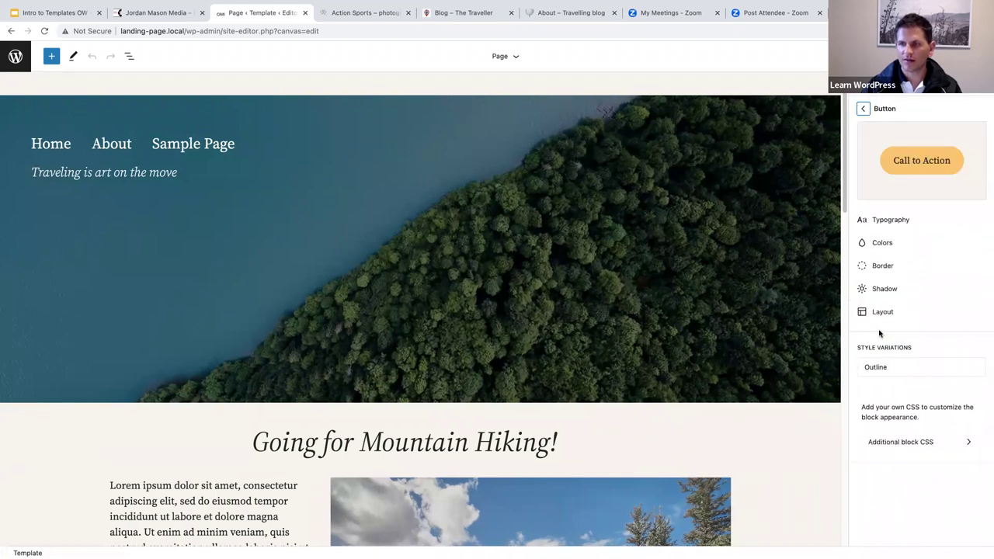
{"action": "left_click", "coordinate": [893, 443]}
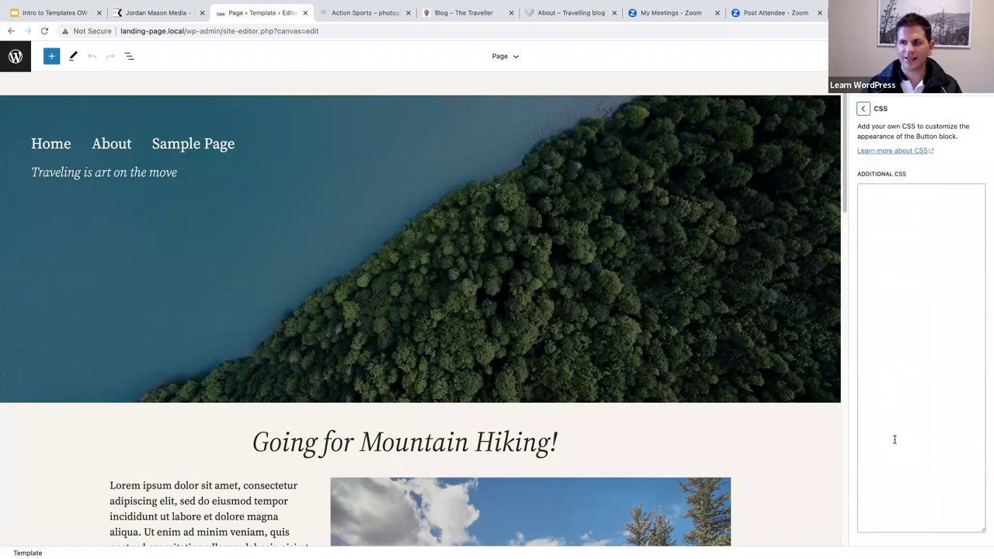
{"action": "left_click", "coordinate": [864, 110]}
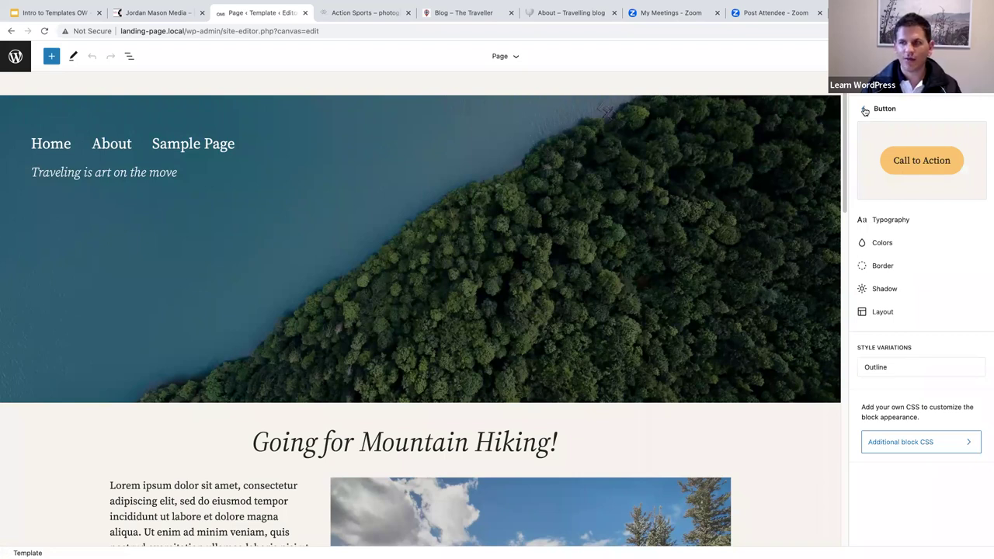
{"action": "left_click", "coordinate": [864, 111]}
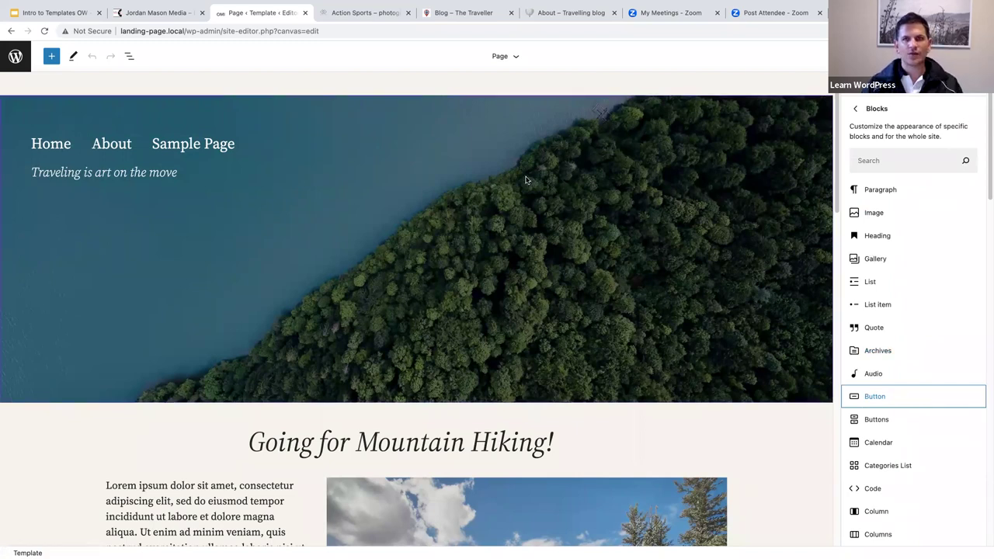
Switch to the Travelling blog site, open its site editor and display the list of templates
{"action": "left_click", "coordinate": [550, 14]}
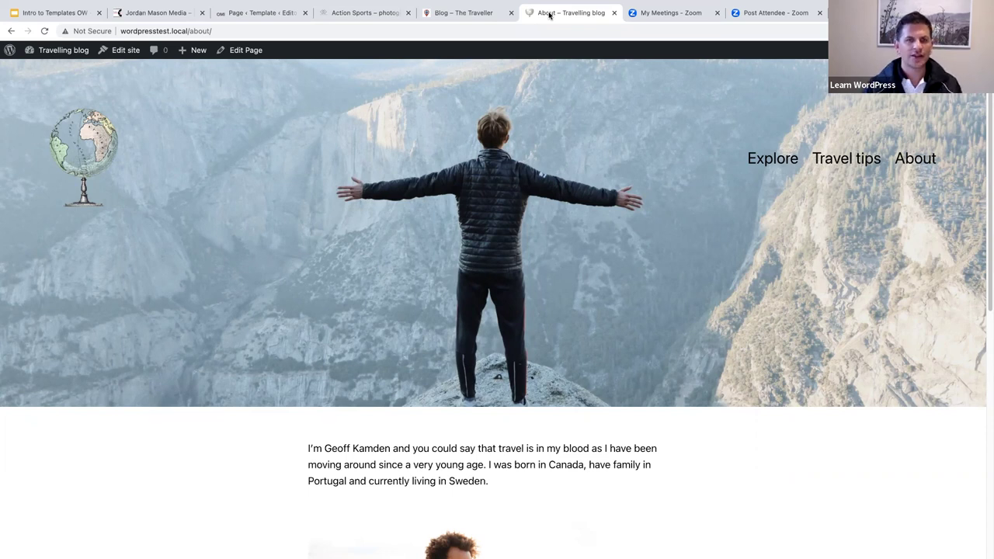
{"action": "left_click", "coordinate": [9, 54]}
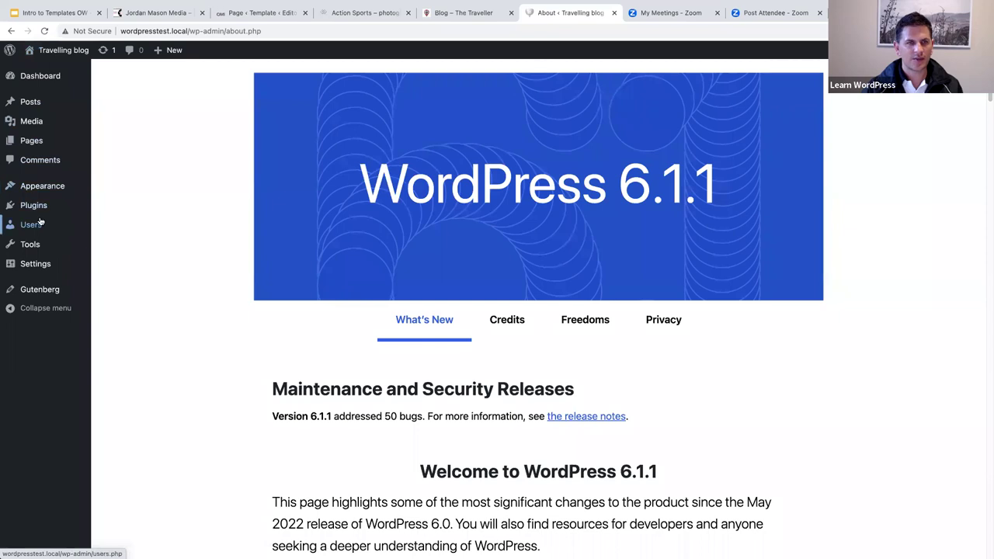
{"action": "mouse_move", "coordinate": [39, 187]}
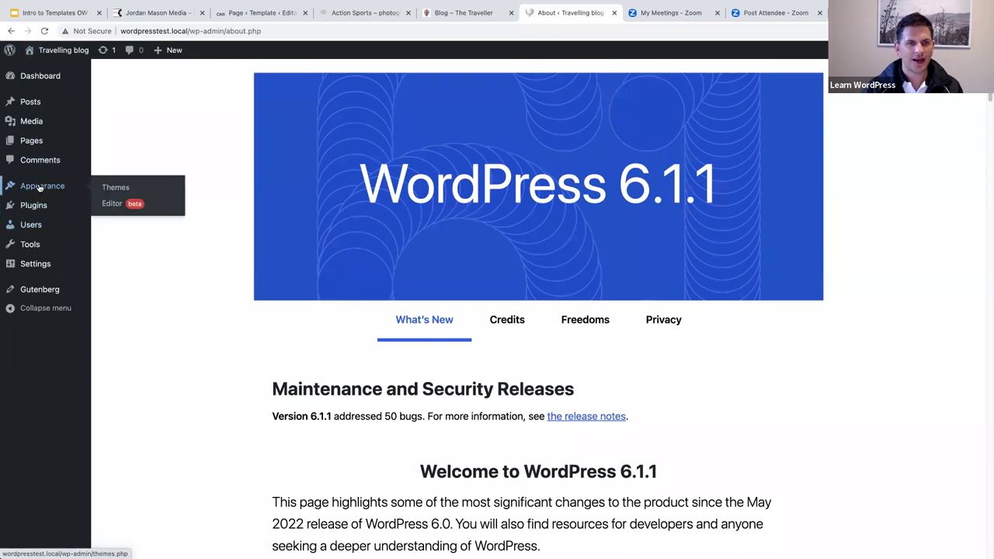
{"action": "left_click", "coordinate": [111, 205]}
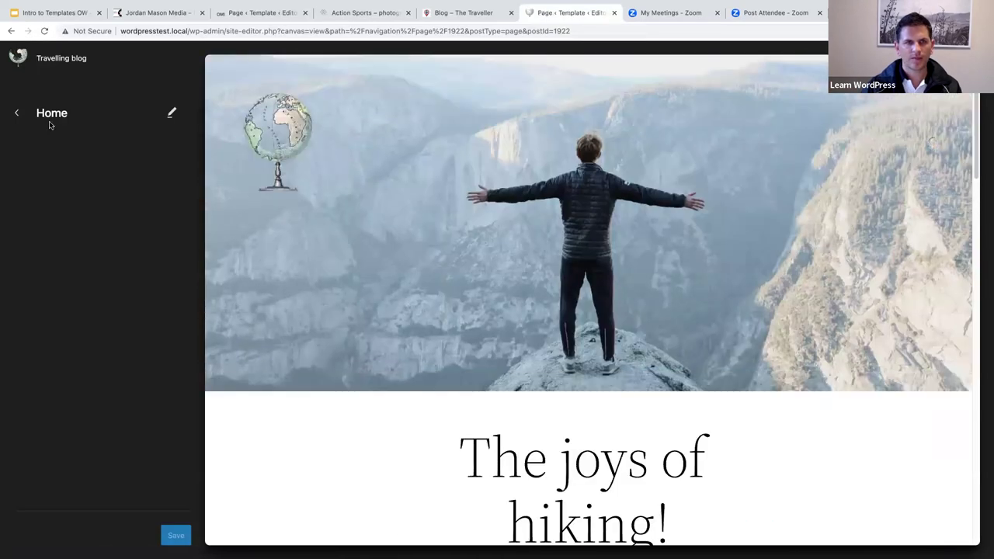
{"action": "left_click", "coordinate": [16, 113]}
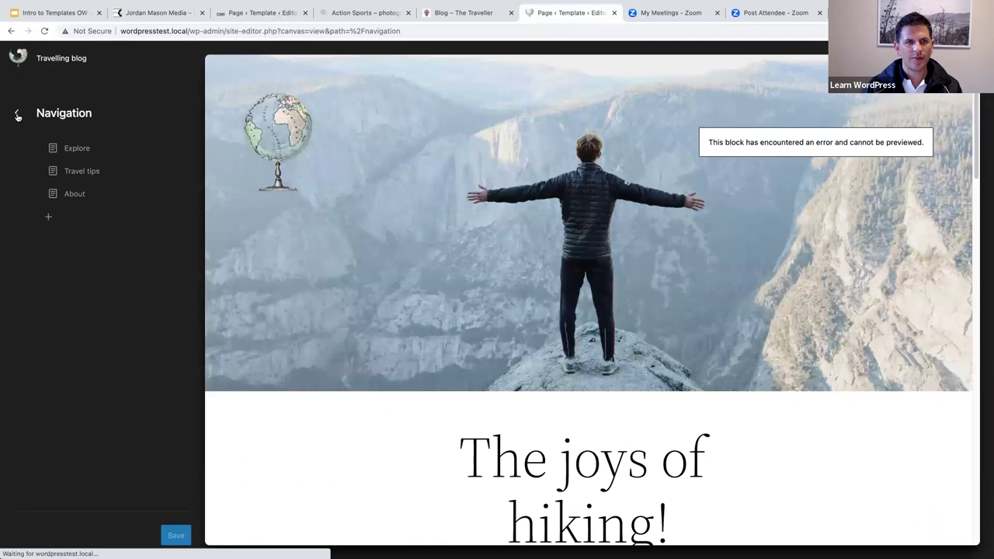
{"action": "left_click", "coordinate": [16, 112]}
{"action": "left_click", "coordinate": [77, 175]}
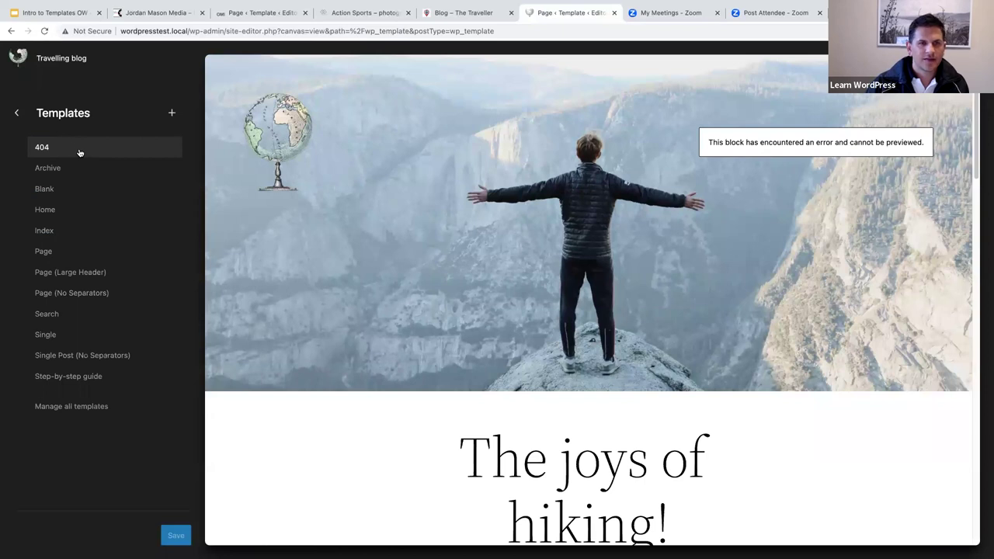
Open the 404 template and examine its image, message, search field and footer
{"action": "left_click", "coordinate": [79, 152]}
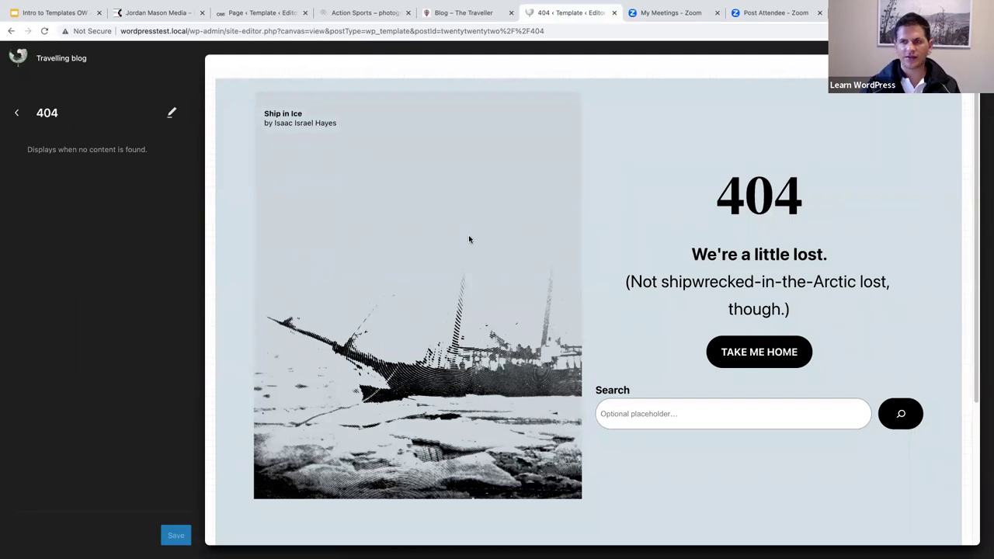
{"action": "scroll", "coordinate": [469, 239], "scroll_direction": "down", "scroll_amount": 5}
{"action": "scroll", "coordinate": [477, 253], "scroll_direction": "down", "scroll_amount": 1}
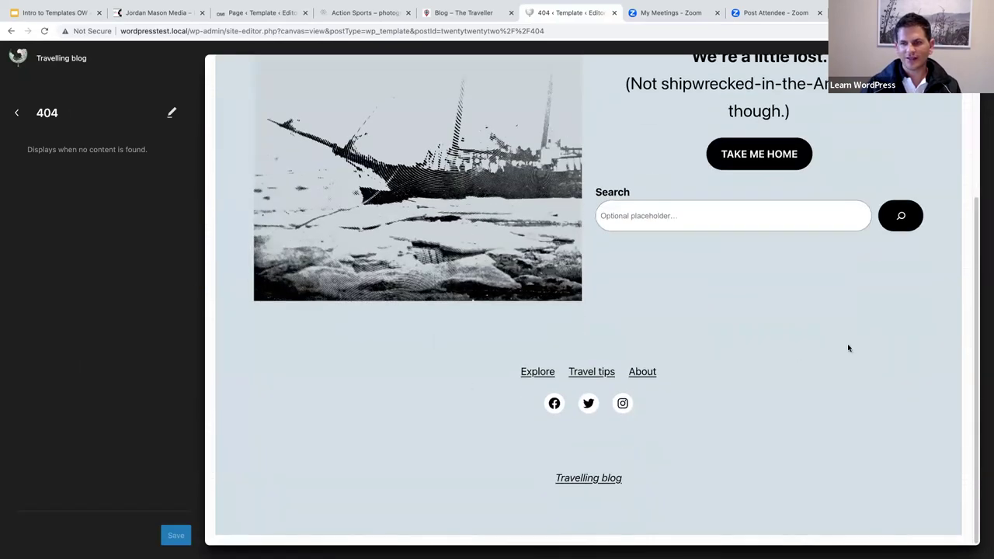
{"action": "scroll", "coordinate": [811, 319], "scroll_direction": "up", "scroll_amount": 6}
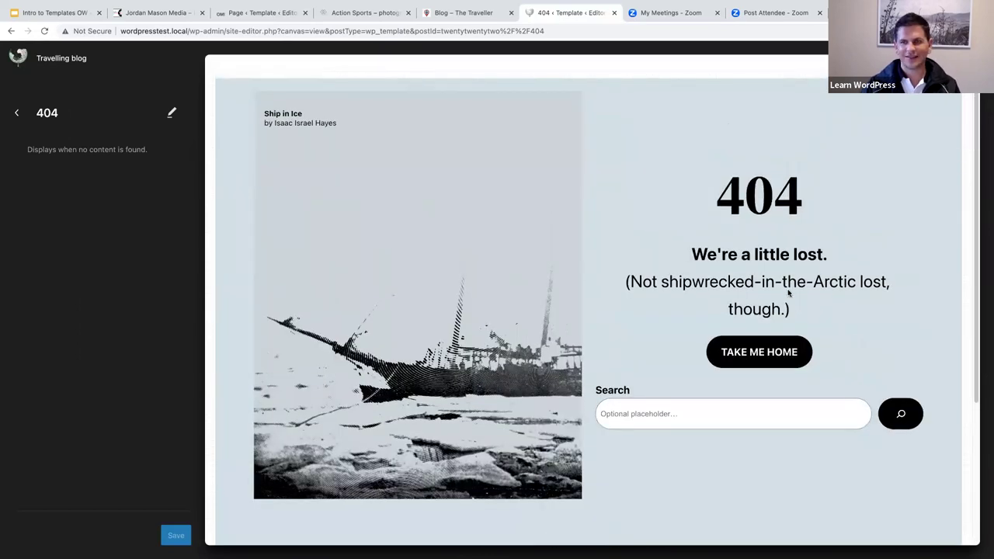
{"action": "scroll", "coordinate": [789, 293], "scroll_direction": "down", "scroll_amount": 6}
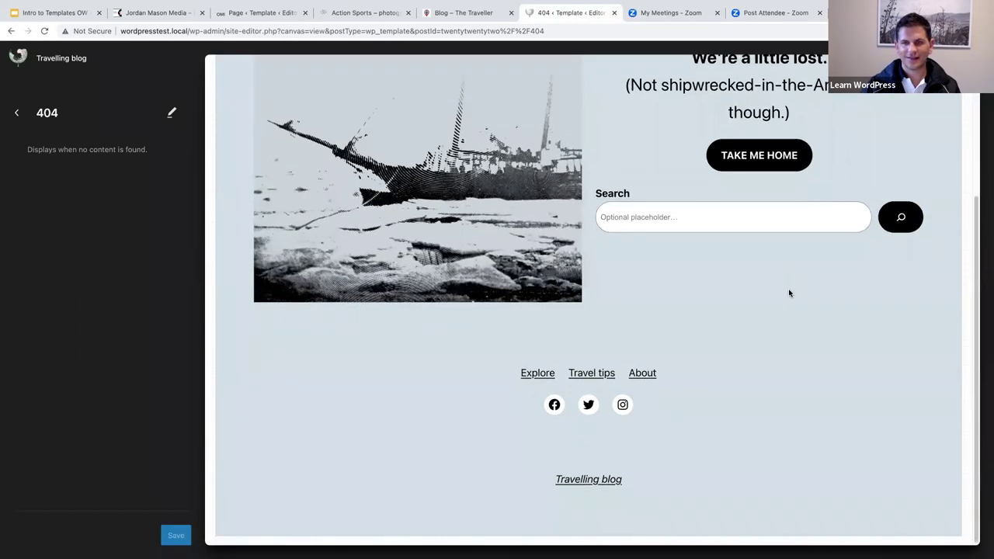
Leave the 404 template and open the Single template for editing
{"action": "scroll", "coordinate": [789, 293], "scroll_direction": "up", "scroll_amount": 6}
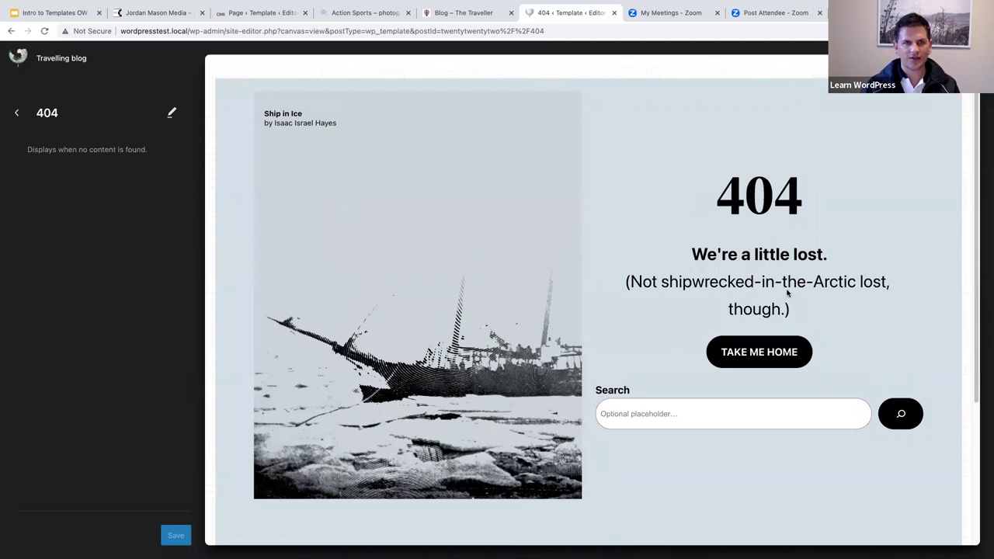
{"action": "left_click", "coordinate": [15, 114]}
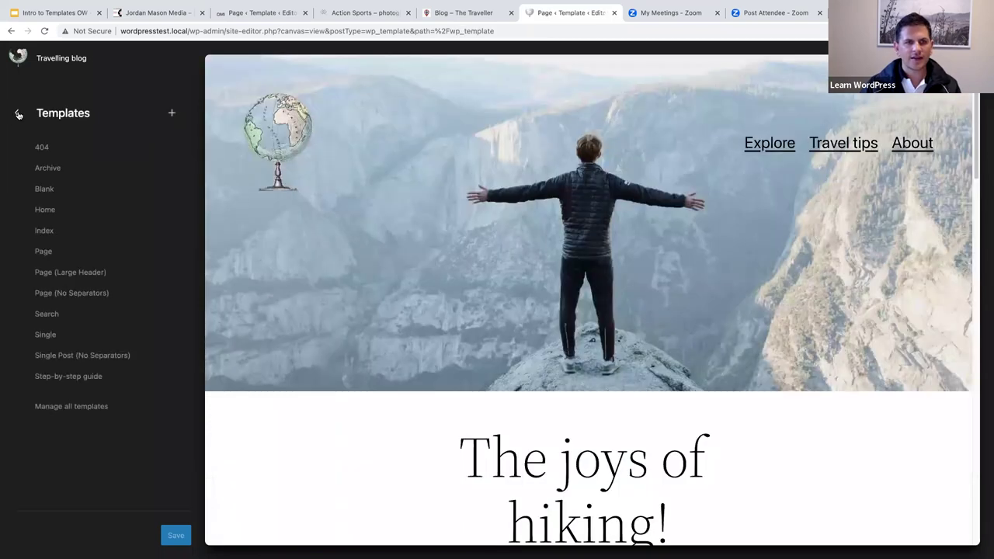
{"action": "left_click", "coordinate": [49, 337]}
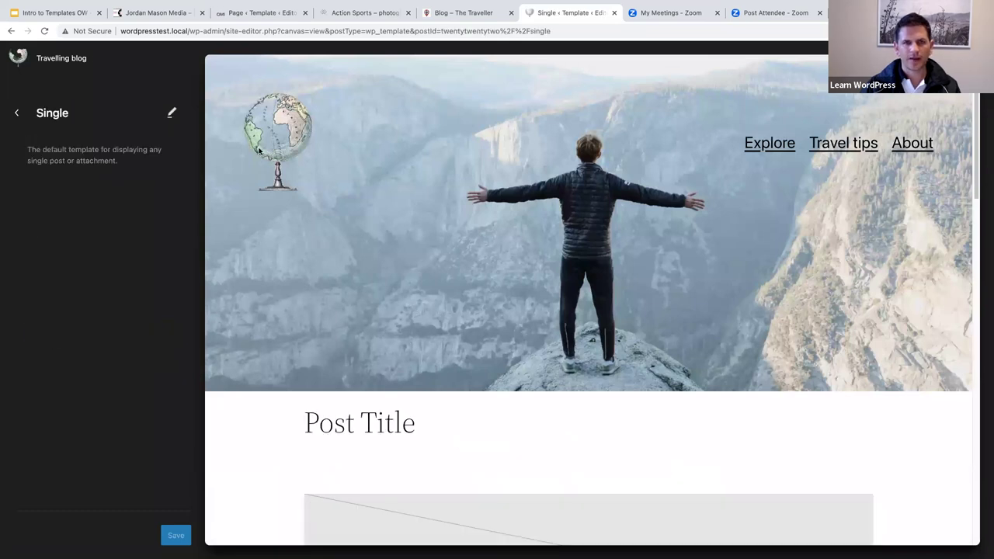
{"action": "left_click", "coordinate": [402, 265]}
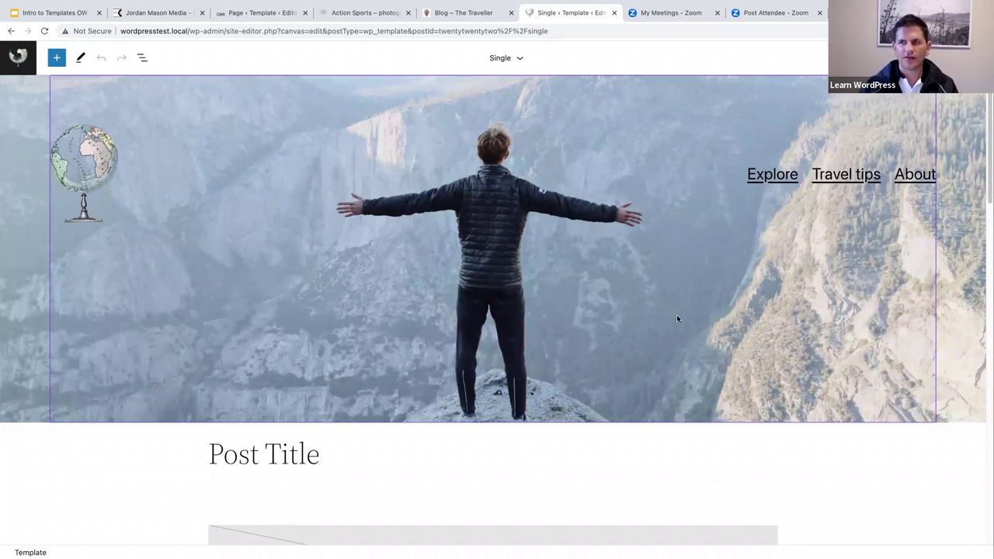
Show the block structure of the Single template and examine its header, title, featured image, post content and post details
{"action": "scroll", "coordinate": [687, 307], "scroll_direction": "down", "scroll_amount": 4}
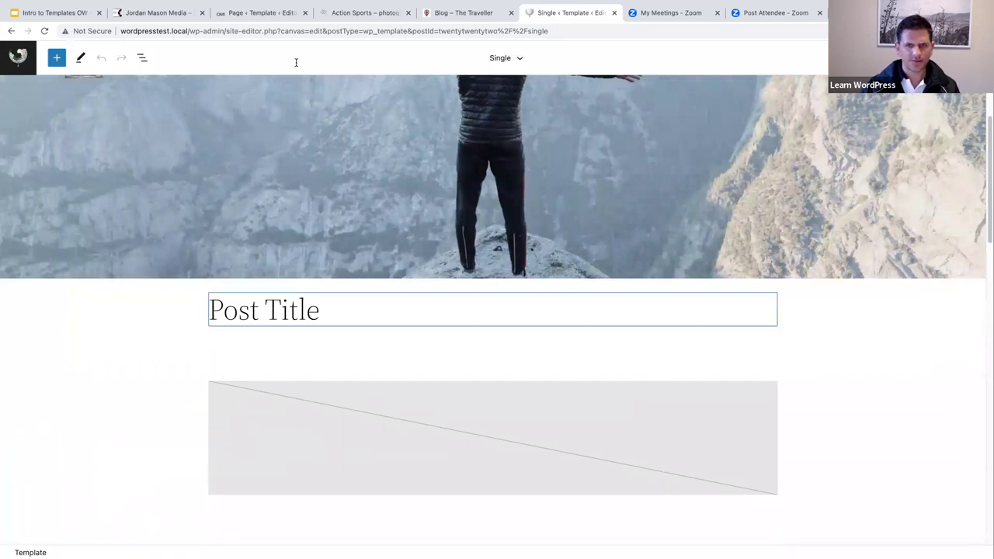
{"action": "left_click", "coordinate": [142, 58]}
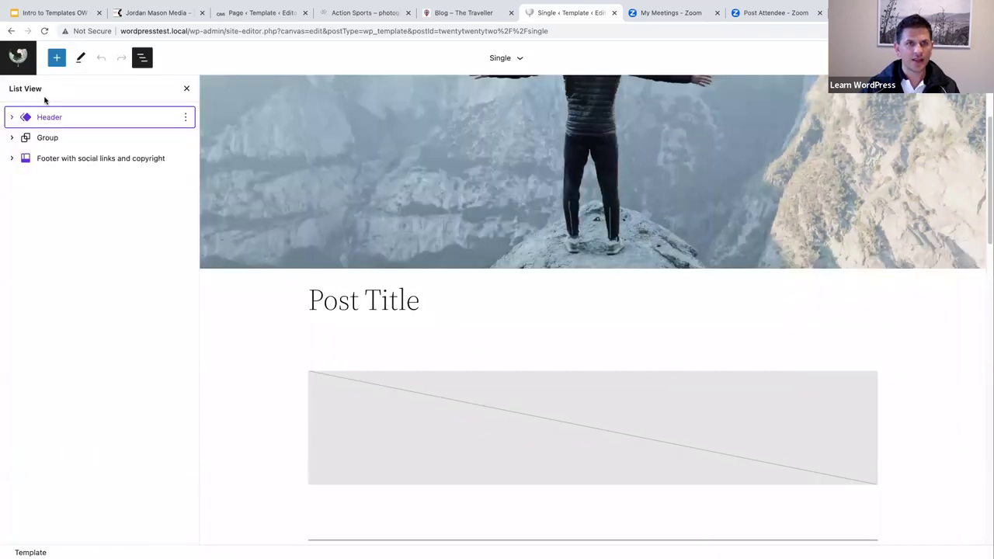
{"action": "left_click", "coordinate": [45, 140]}
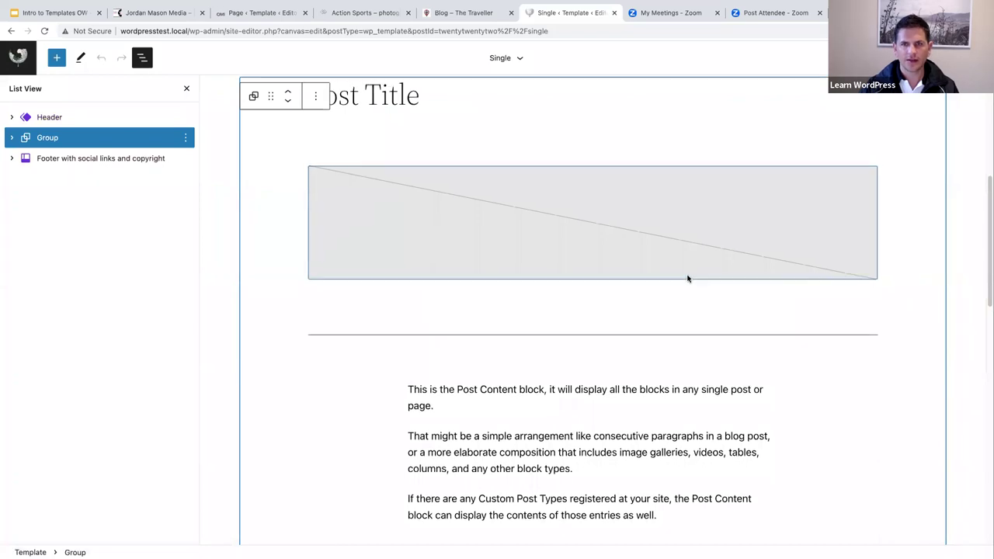
{"action": "scroll", "coordinate": [688, 279], "scroll_direction": "up", "scroll_amount": 5}
{"action": "scroll", "coordinate": [705, 225], "scroll_direction": "up", "scroll_amount": 4}
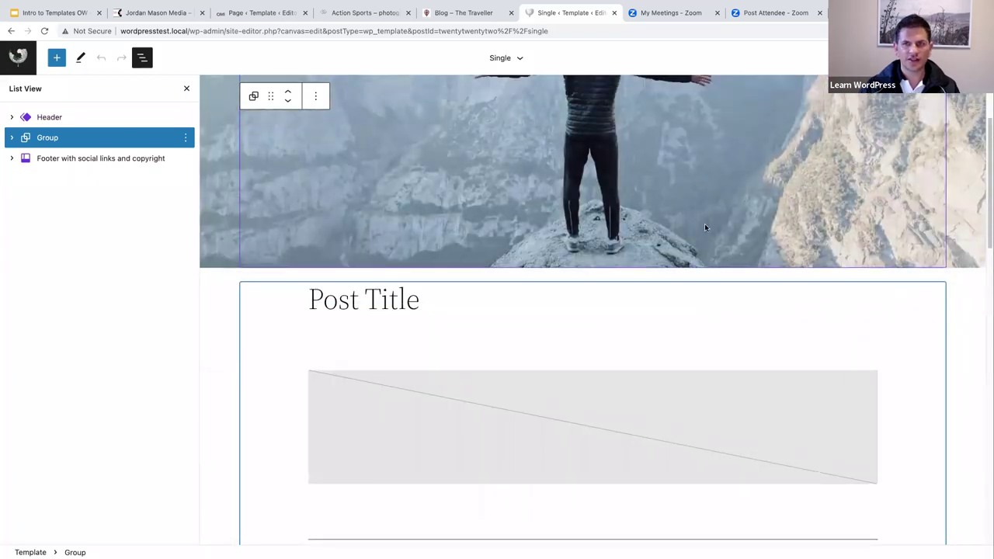
{"action": "scroll", "coordinate": [706, 253], "scroll_direction": "down", "scroll_amount": 4}
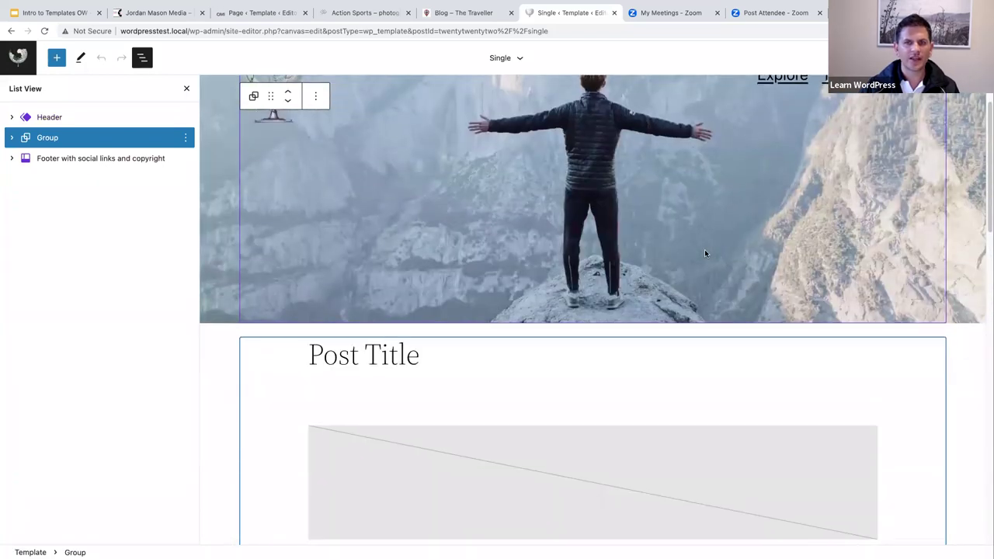
{"action": "scroll", "coordinate": [704, 250], "scroll_direction": "down", "scroll_amount": 2}
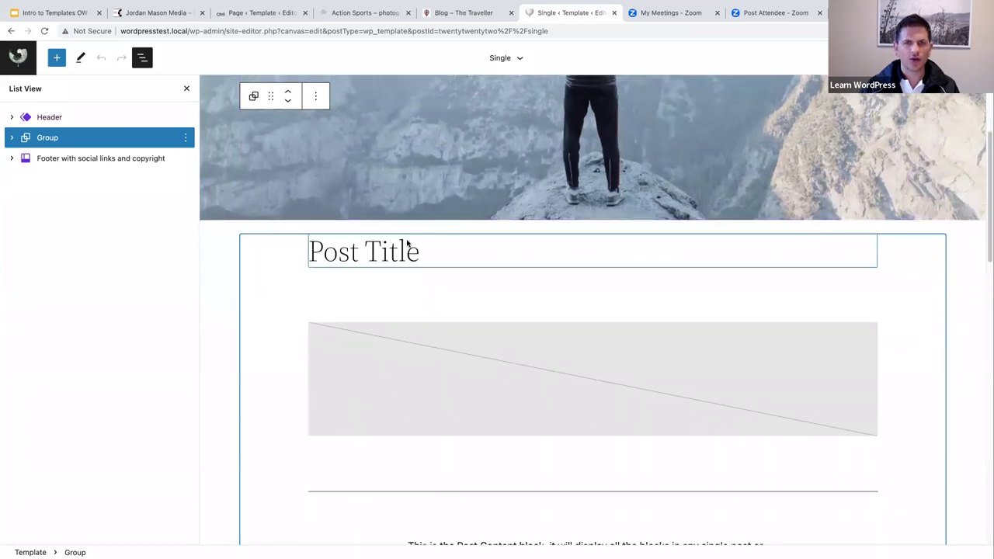
{"action": "scroll", "coordinate": [384, 247], "scroll_direction": "down", "scroll_amount": 4}
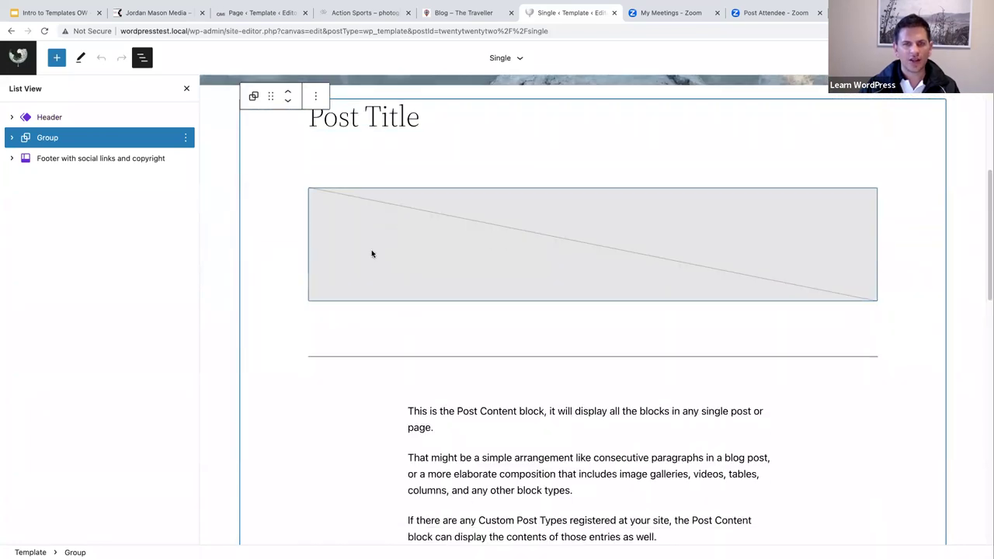
{"action": "scroll", "coordinate": [372, 254], "scroll_direction": "down", "scroll_amount": 2}
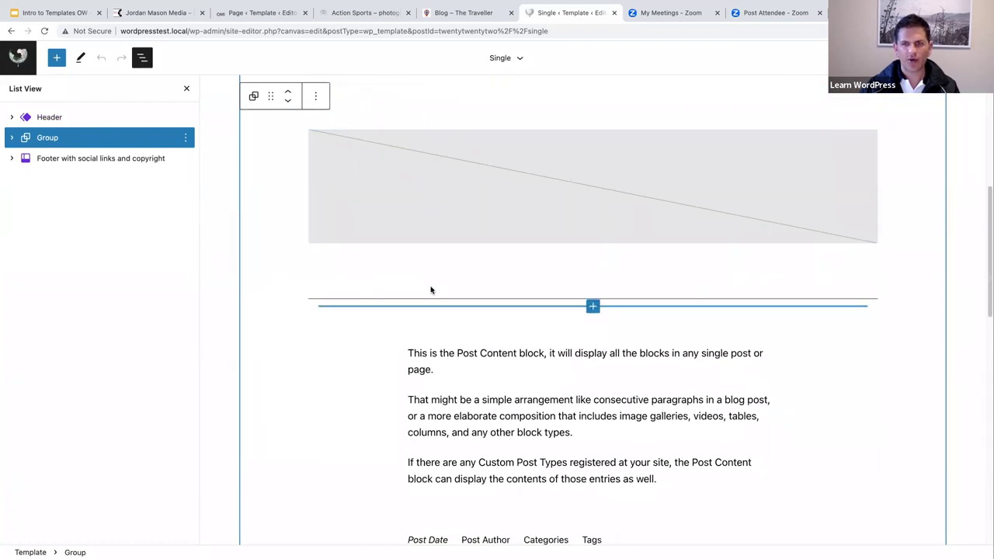
{"action": "scroll", "coordinate": [342, 355], "scroll_direction": "down", "scroll_amount": 2}
{"action": "left_click", "coordinate": [338, 352]}
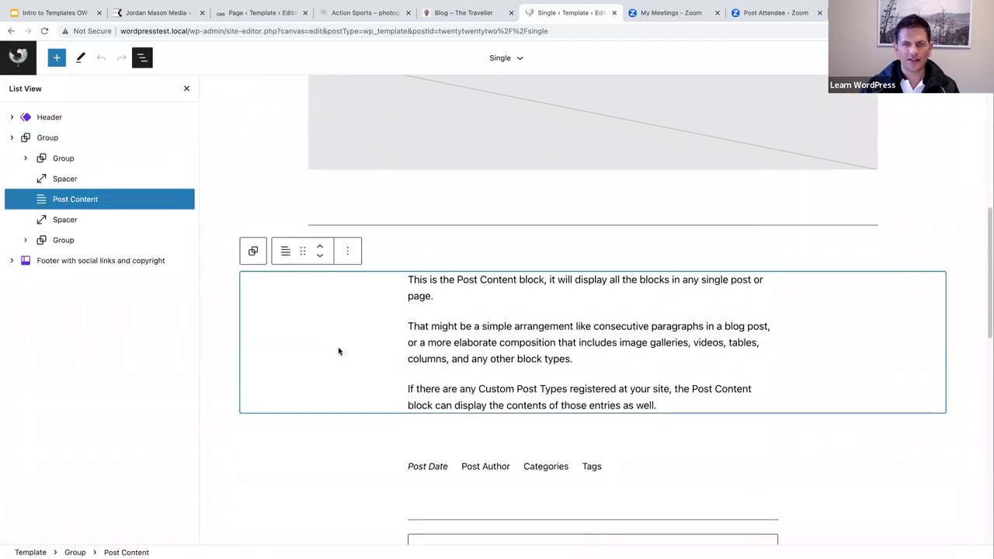
{"action": "scroll", "coordinate": [358, 413], "scroll_direction": "down", "scroll_amount": 2}
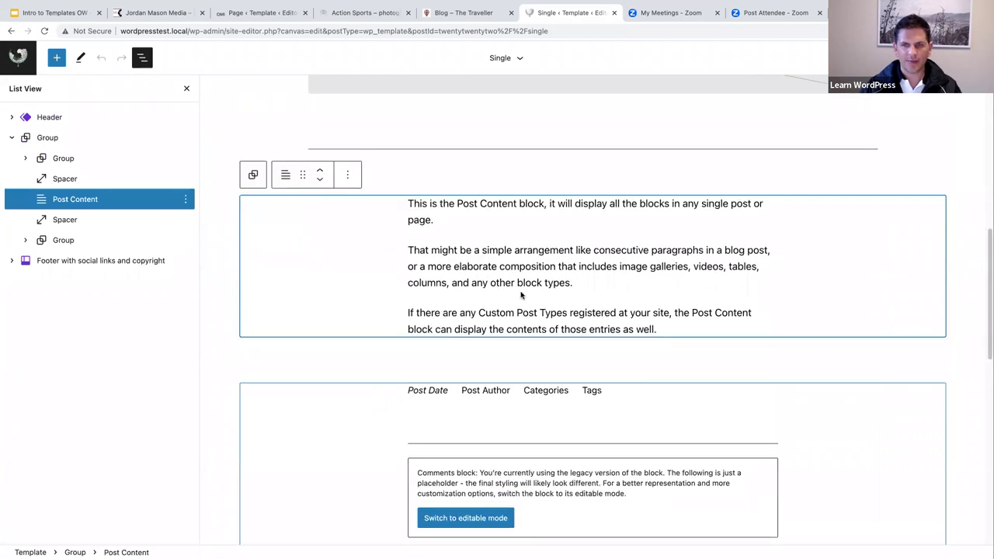
Align the Post Title text to the center
{"action": "scroll", "coordinate": [520, 293], "scroll_direction": "up", "scroll_amount": 7}
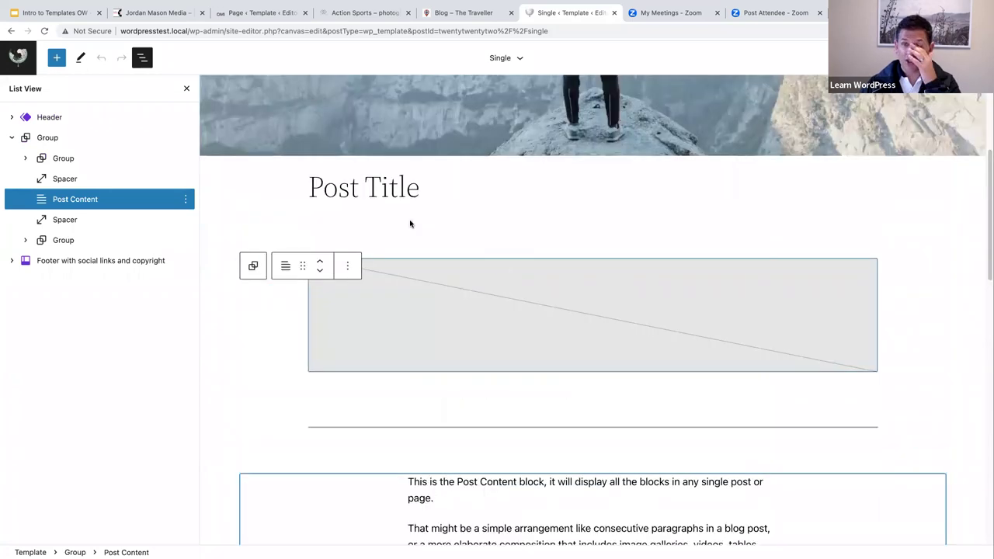
{"action": "left_click", "coordinate": [355, 194]}
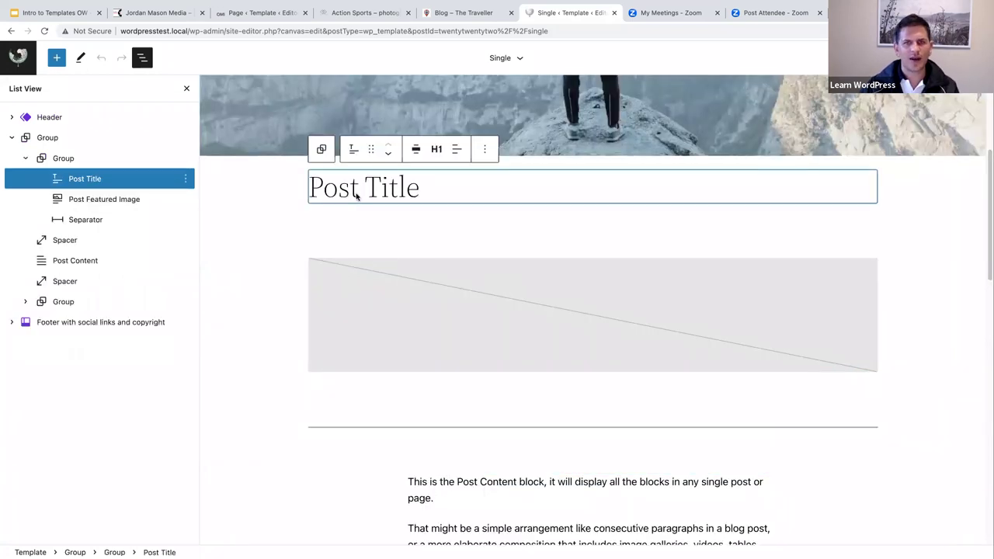
{"action": "left_click", "coordinate": [458, 150]}
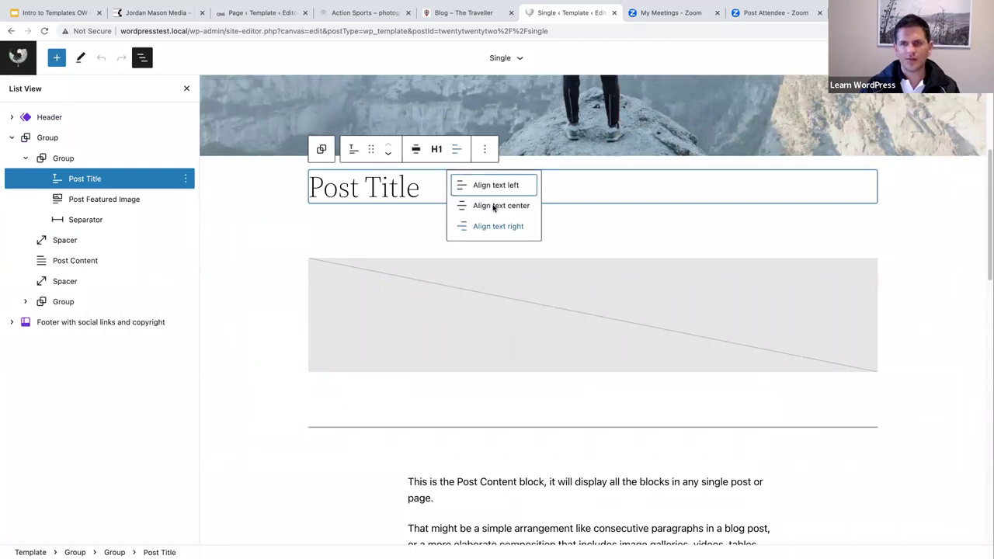
{"action": "left_click", "coordinate": [493, 205]}
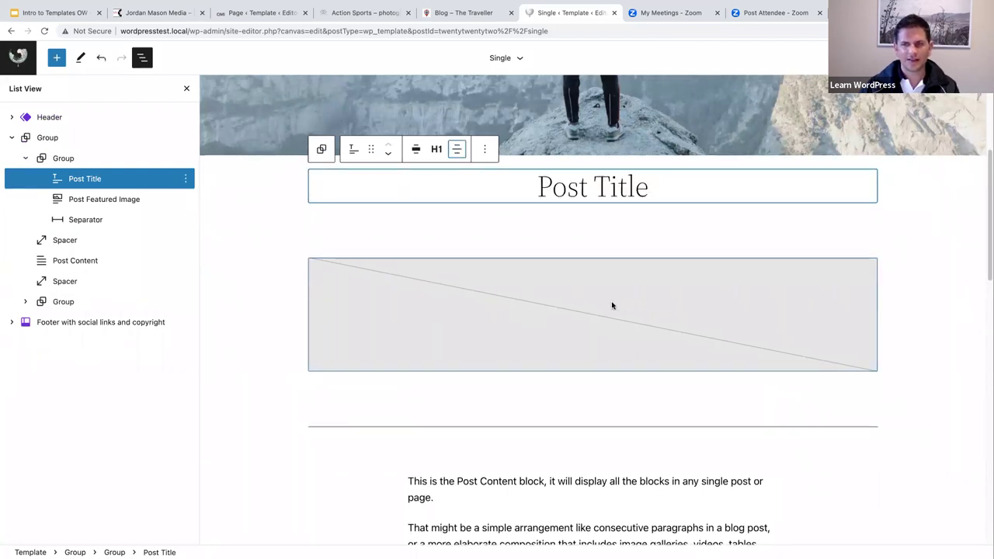
Move the Row holding the post date, author, categories and tags to directly below the Post Title, above the featured image
{"action": "scroll", "coordinate": [614, 303], "scroll_direction": "down", "scroll_amount": 3}
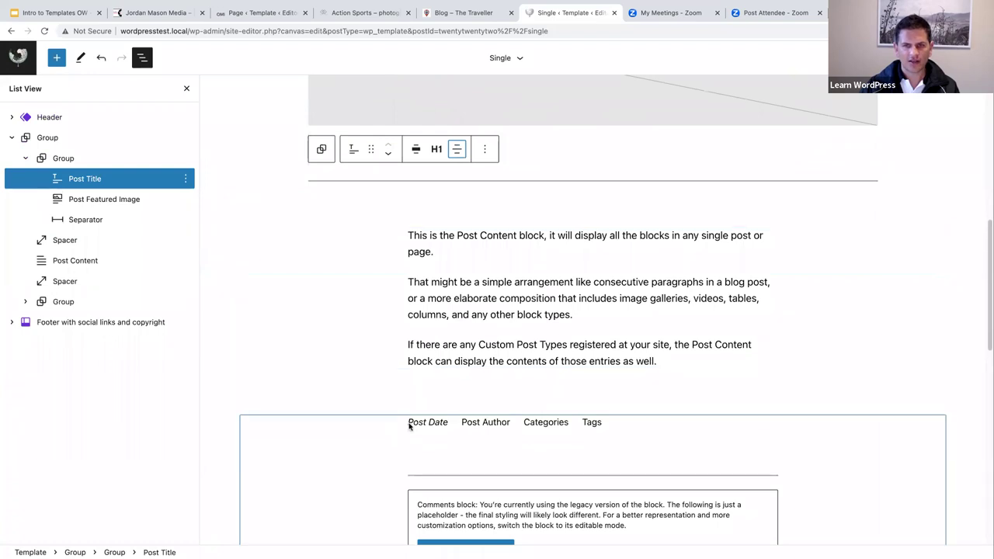
{"action": "left_click", "coordinate": [411, 423]}
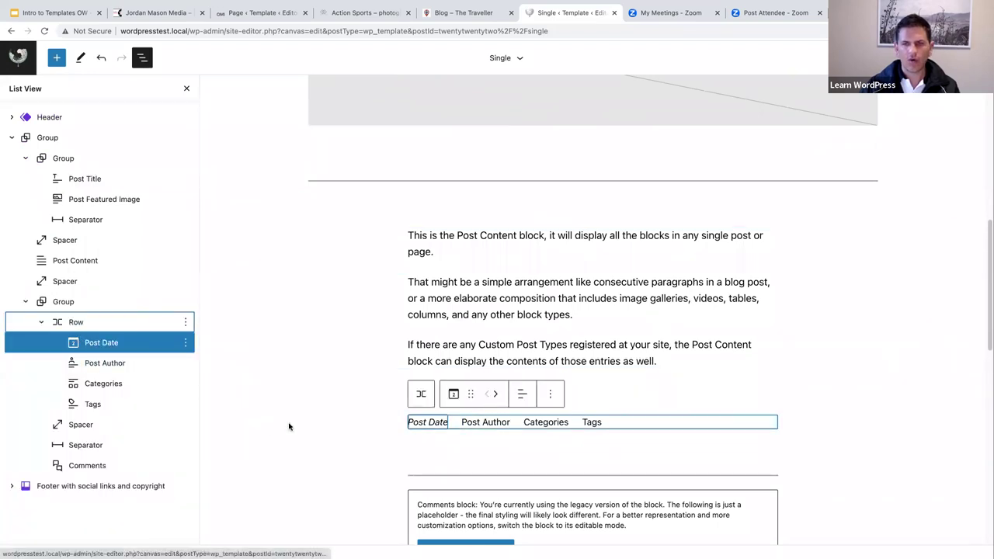
{"action": "left_click", "coordinate": [437, 429]}
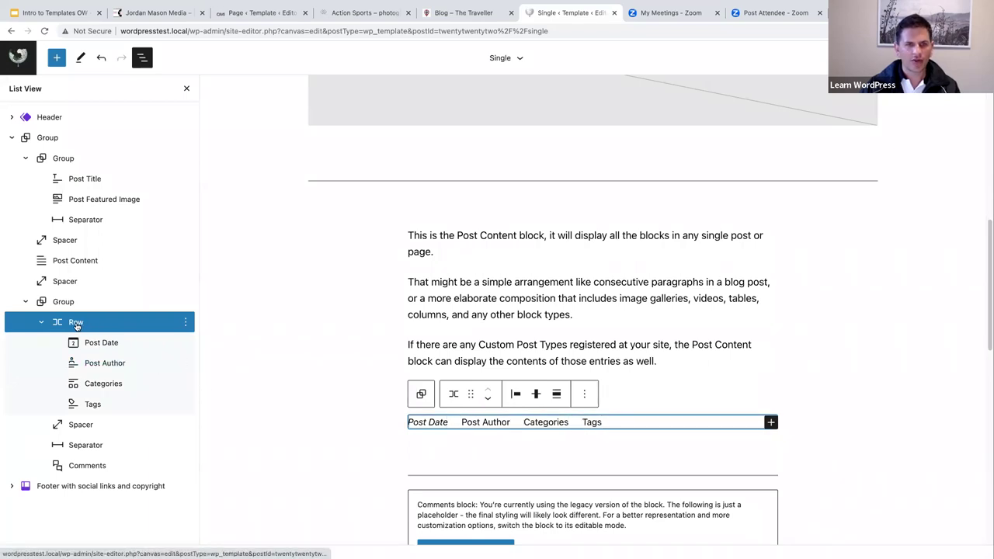
{"action": "left_click_drag", "start_coordinate": [83, 327], "coordinate": [84, 189]}
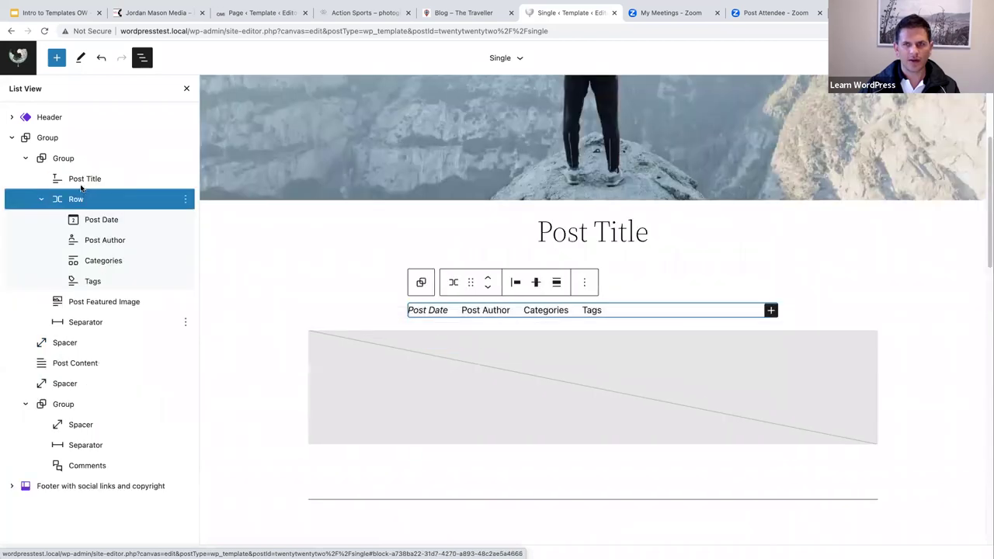
Justify the items in the post details Row to the center
{"action": "left_click", "coordinate": [536, 283]}
{"action": "left_click", "coordinate": [537, 283]}
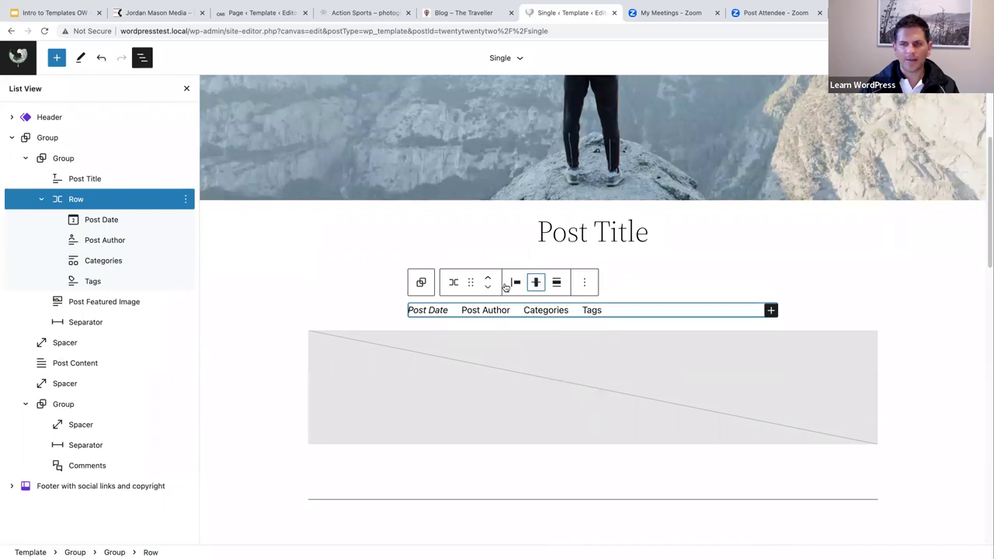
{"action": "left_click", "coordinate": [515, 282]}
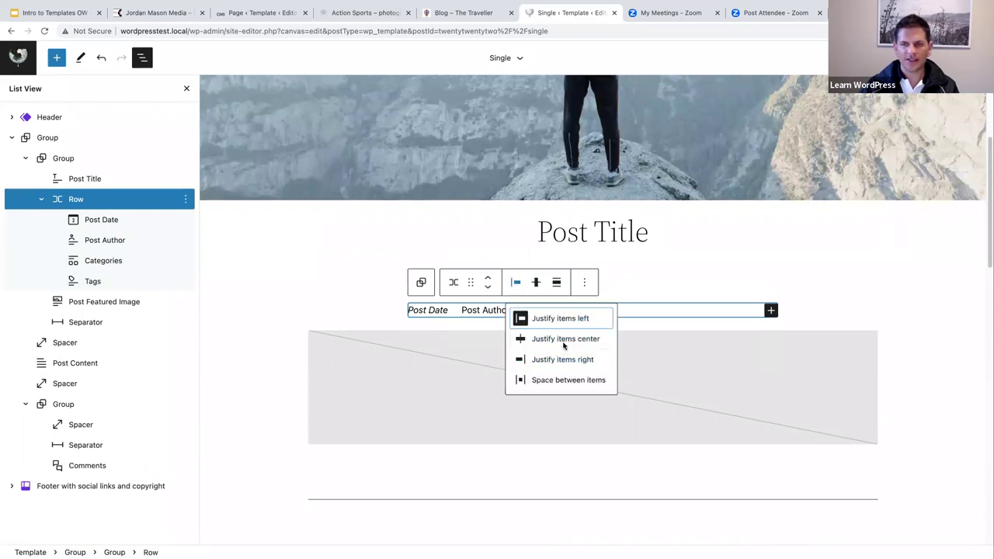
{"action": "left_click", "coordinate": [562, 339]}
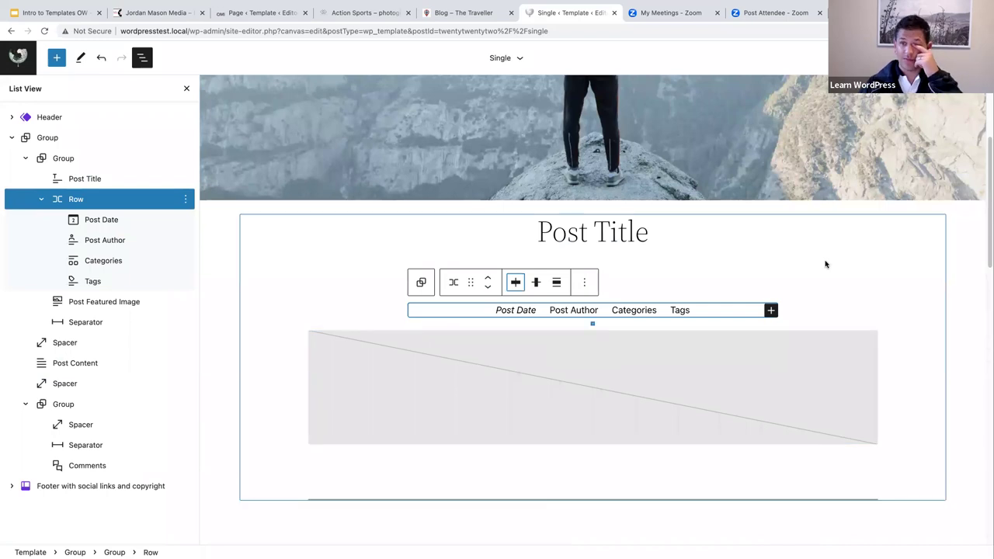
Save the changes to the Single template
{"action": "scroll", "coordinate": [826, 264], "scroll_direction": "up", "scroll_amount": 5}
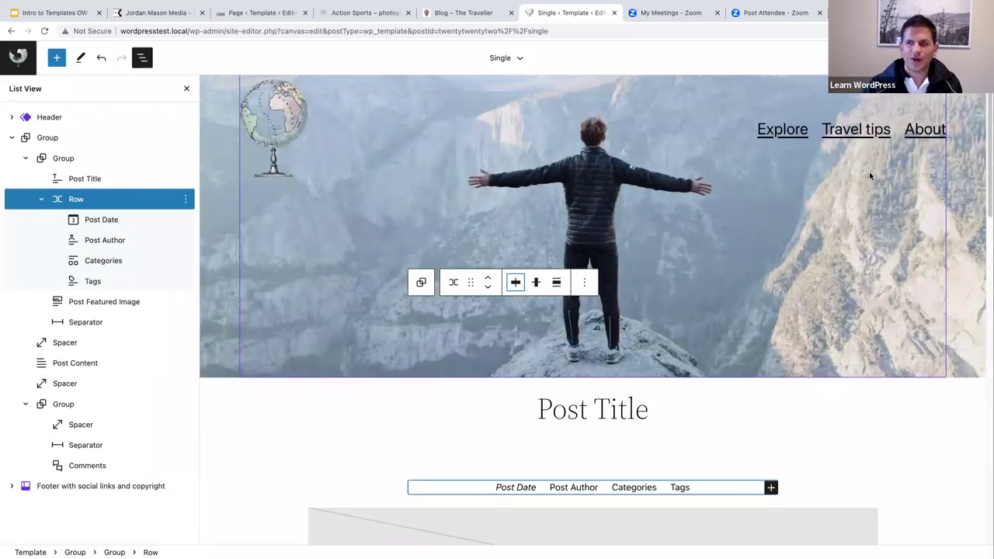
{"action": "key", "text": "ctrl+s"}
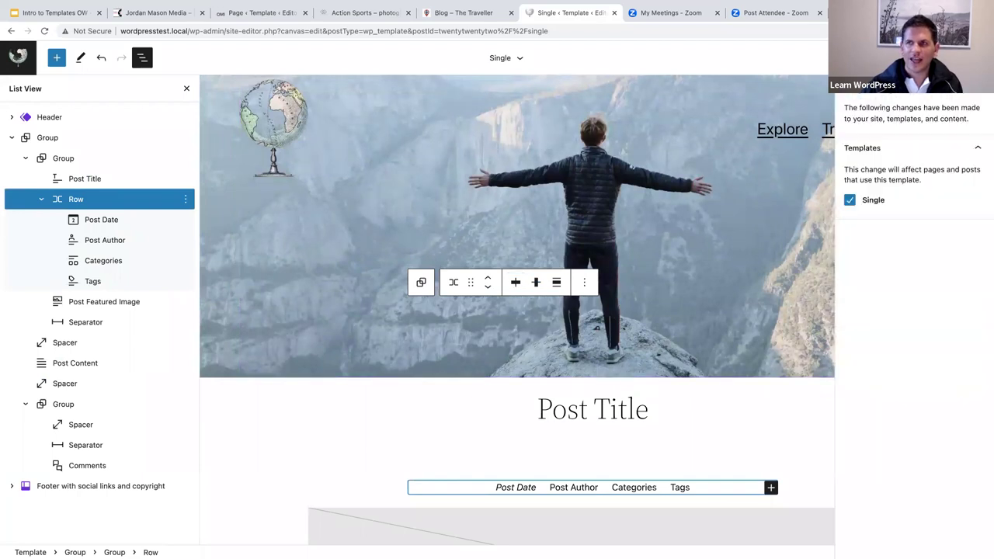
{"action": "key", "text": "Return"}
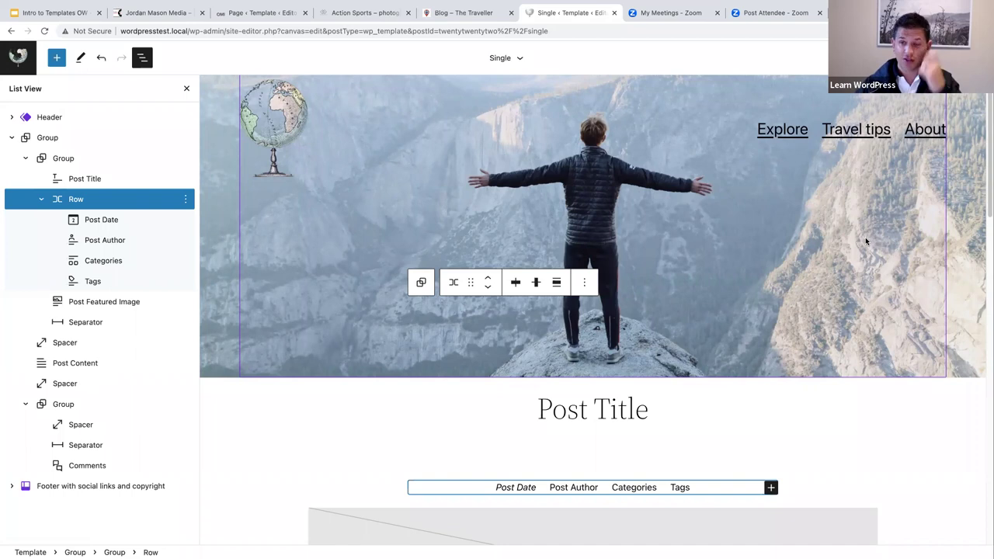
Review the edited Single layout, exit the template and open the management list of all templates
{"action": "scroll", "coordinate": [747, 312], "scroll_direction": "down", "scroll_amount": 2}
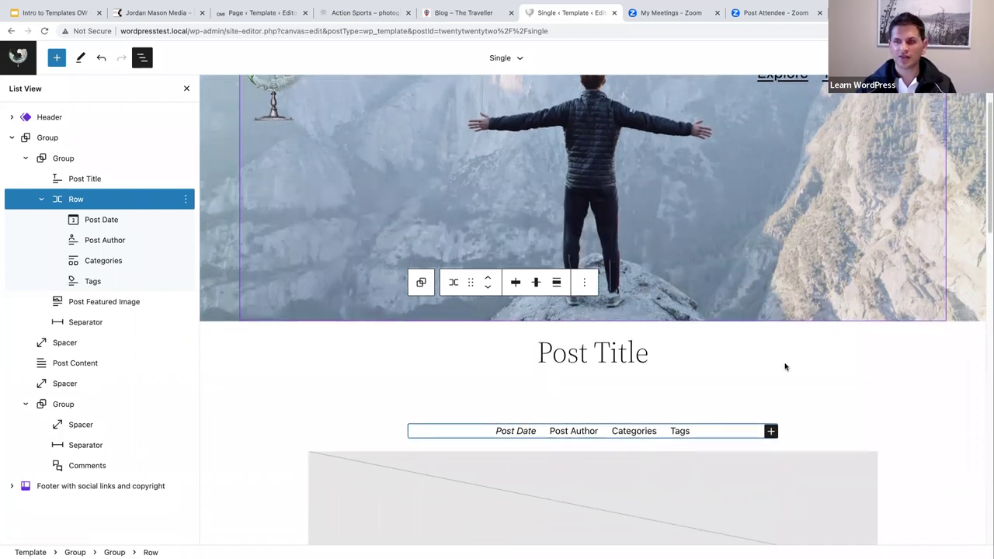
{"action": "scroll", "coordinate": [781, 357], "scroll_direction": "down", "scroll_amount": 5}
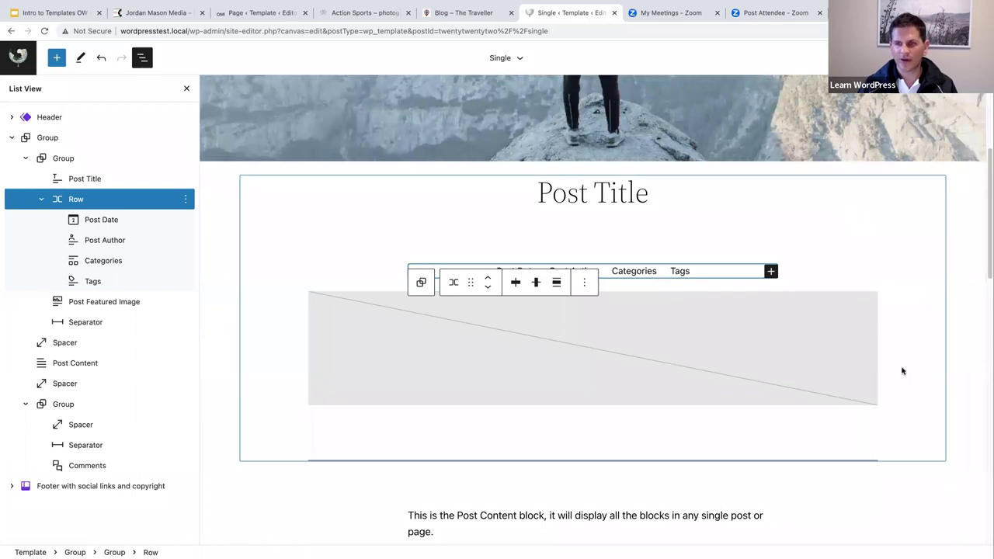
{"action": "scroll", "coordinate": [906, 371], "scroll_direction": "down", "scroll_amount": 4}
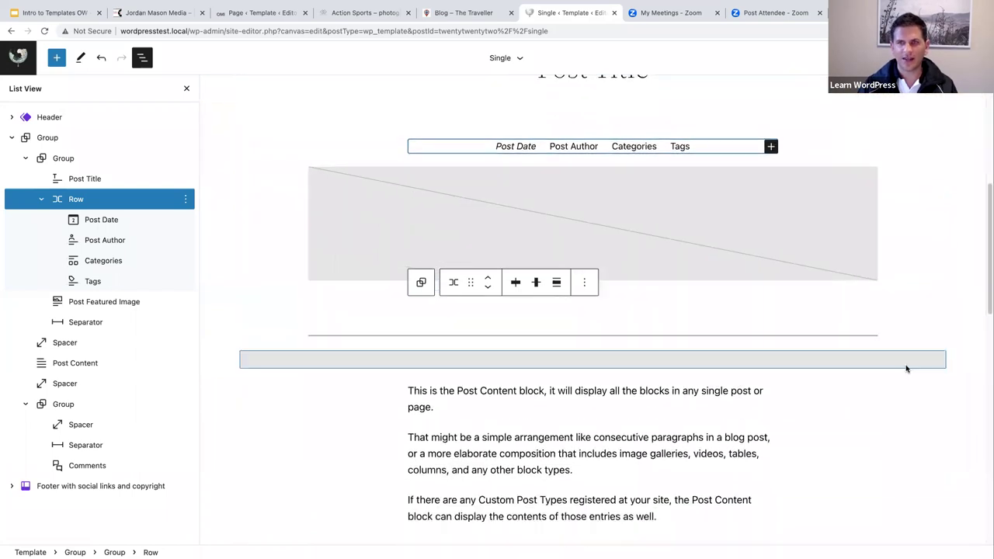
{"action": "scroll", "coordinate": [907, 370], "scroll_direction": "up", "scroll_amount": 6}
{"action": "scroll", "coordinate": [907, 369], "scroll_direction": "up", "scroll_amount": 5}
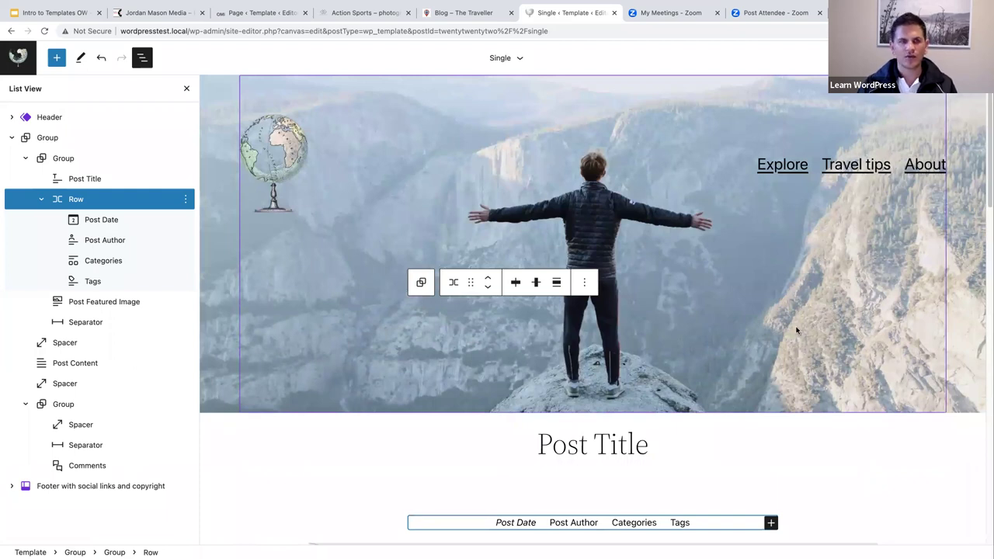
{"action": "left_click", "coordinate": [17, 57]}
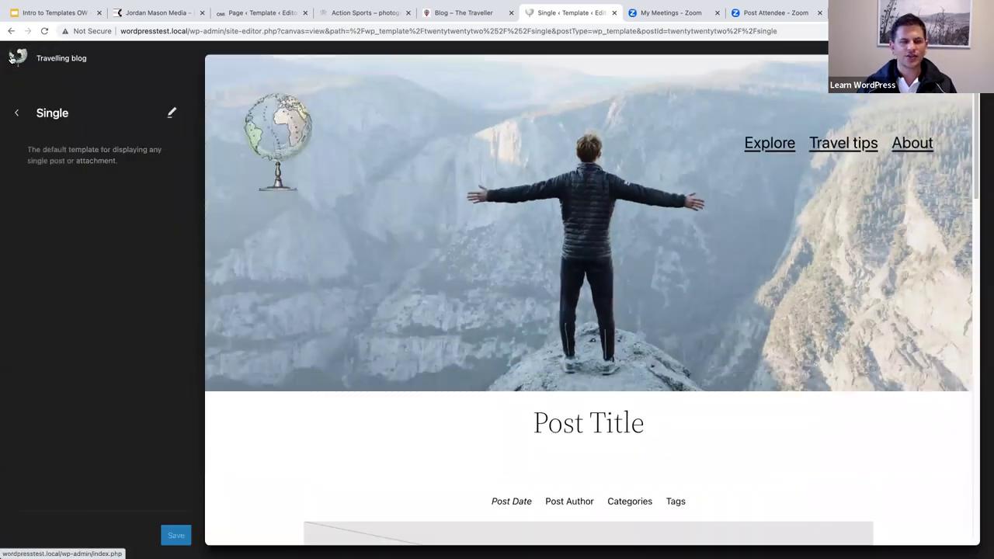
{"action": "left_click", "coordinate": [16, 113]}
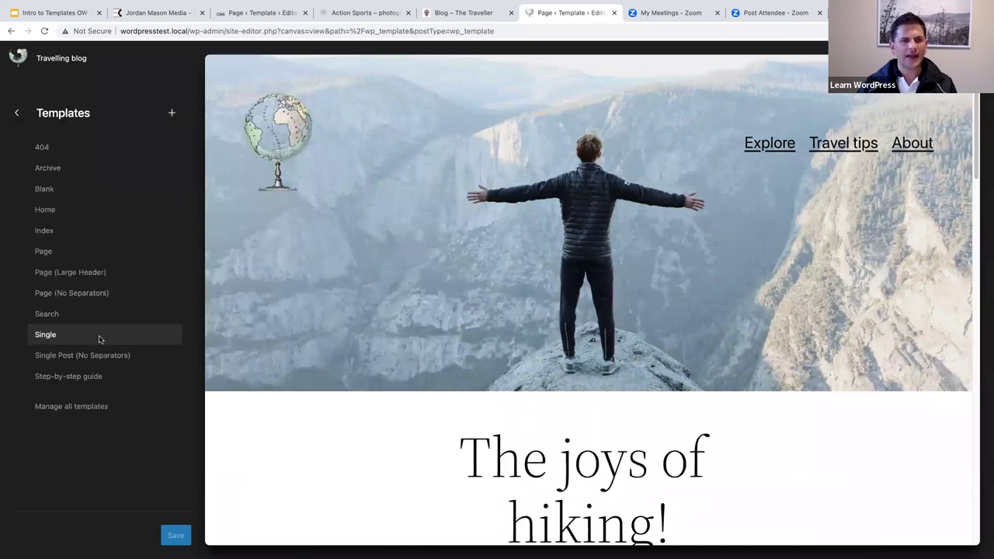
{"action": "left_click", "coordinate": [72, 409]}
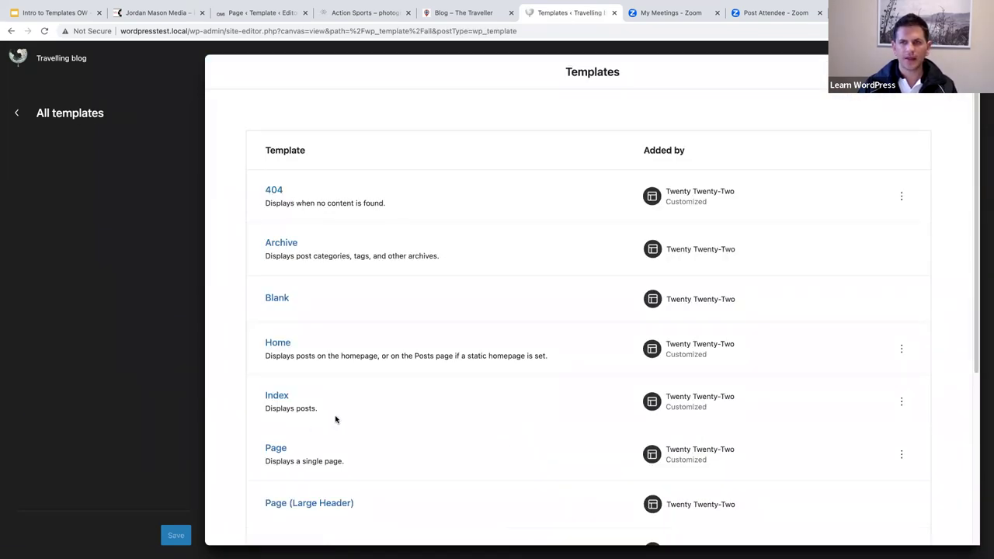
Clear the customizations of the Single template so it uses the version supplied by the theme
{"action": "scroll", "coordinate": [358, 362], "scroll_direction": "down", "scroll_amount": 5}
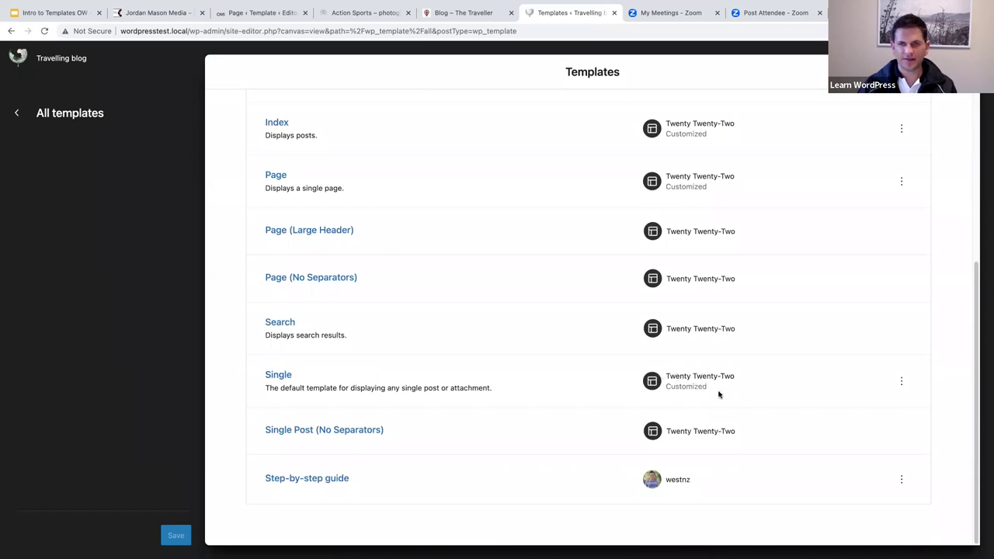
{"action": "left_click", "coordinate": [902, 382]}
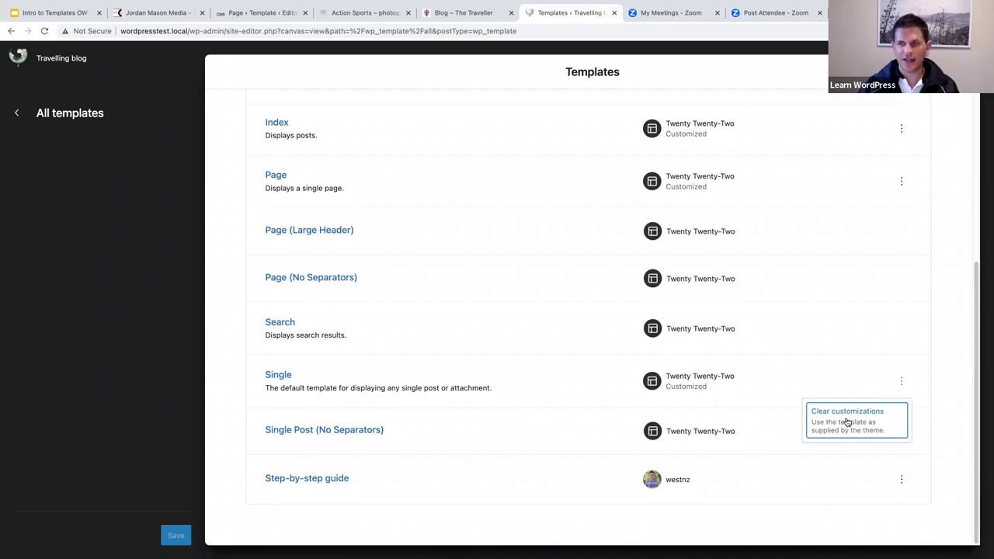
{"action": "left_click", "coordinate": [847, 422]}
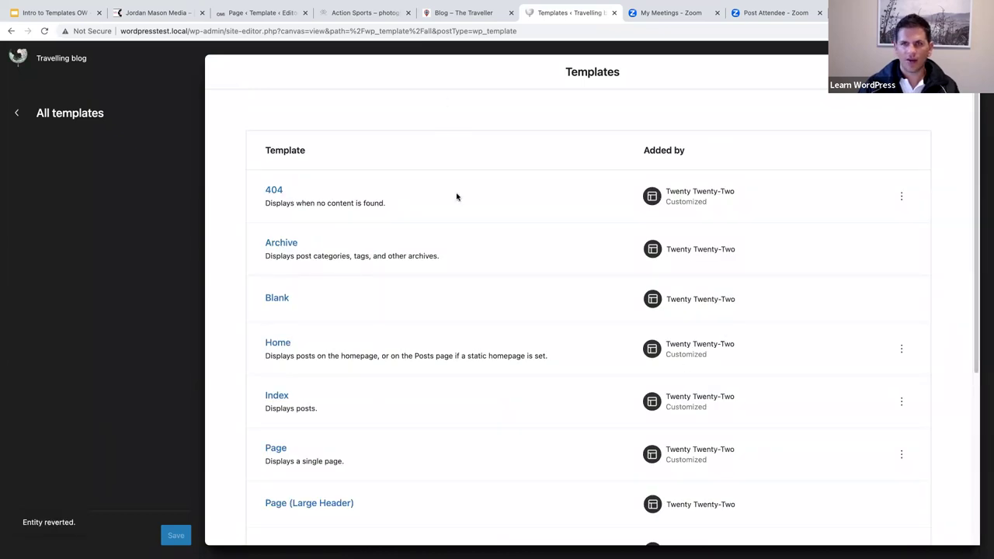
Leave the site editor for the dashboard and open the Travelling blog's front page
{"action": "left_click", "coordinate": [15, 115]}
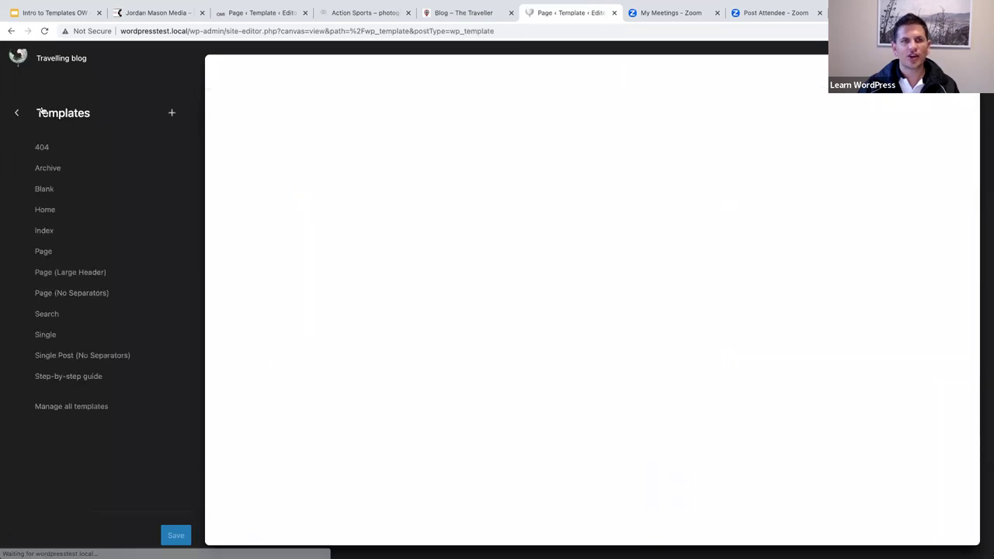
{"action": "left_click", "coordinate": [17, 114]}
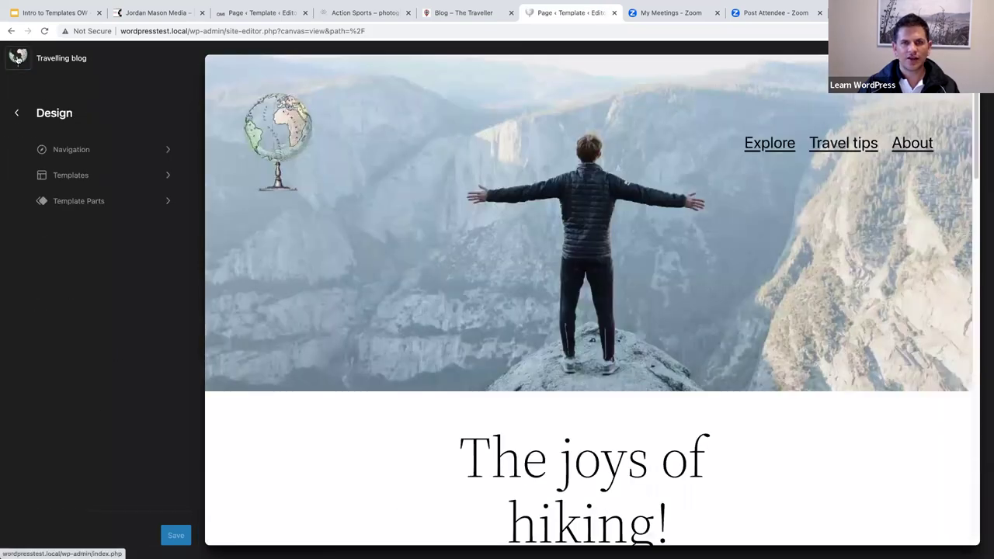
{"action": "left_click", "coordinate": [16, 59]}
{"action": "left_click", "coordinate": [273, 30]}
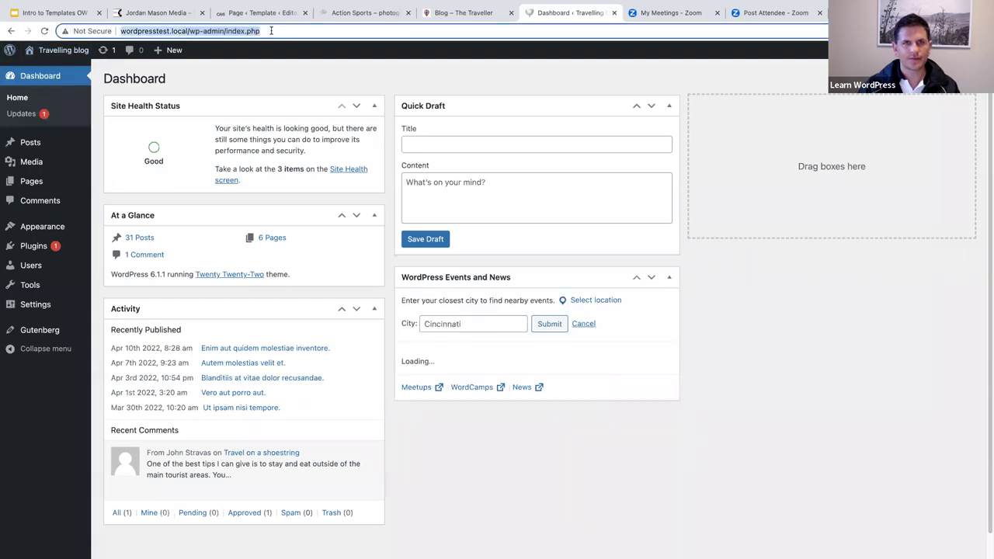
{"action": "left_click", "coordinate": [272, 30]}
{"action": "key", "text": "BackSpace"}
{"action": "key", "text": "BackSpace"}
{"action": "key", "text": "BackSpace"}
{"action": "key", "text": "BackSpace"}
{"action": "key", "text": "BackSpace"}
{"action": "key", "text": "BackSpace"}
{"action": "key", "text": "BackSpace"}
{"action": "key", "text": "BackSpace"}
{"action": "key", "text": "BackSpace"}
{"action": "key", "text": "BackSpace"}
{"action": "key", "text": "BackSpace"}
{"action": "key", "text": "BackSpace"}
{"action": "key", "text": "BackSpace"}
{"action": "key", "text": "BackSpace"}
{"action": "key", "text": "BackSpace"}
{"action": "key", "text": "BackSpace"}
{"action": "key", "text": "BackSpace"}
{"action": "key", "text": "BackSpace"}
{"action": "key", "text": "BackSpace"}
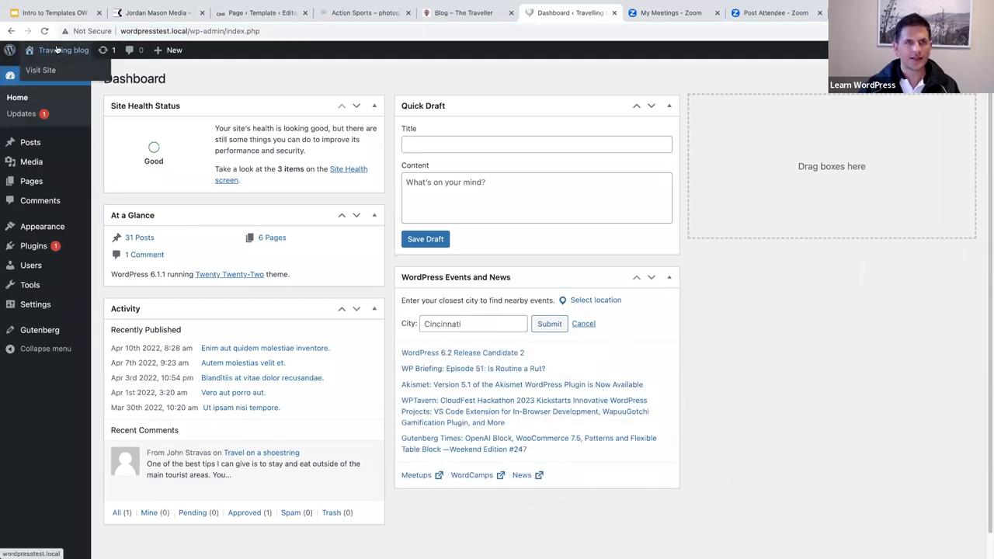
{"action": "key", "text": "Return"}
{"action": "scroll", "coordinate": [233, 140], "scroll_direction": "down", "scroll_amount": 4}
{"action": "scroll", "coordinate": [215, 85], "scroll_direction": "up", "scroll_amount": 4}
Load the non-existent address wordpresstest.local/dkjfls and examine the 404 page from header to footer
{"action": "left_click", "coordinate": [198, 31]}
{"action": "left_click", "coordinate": [199, 32]}
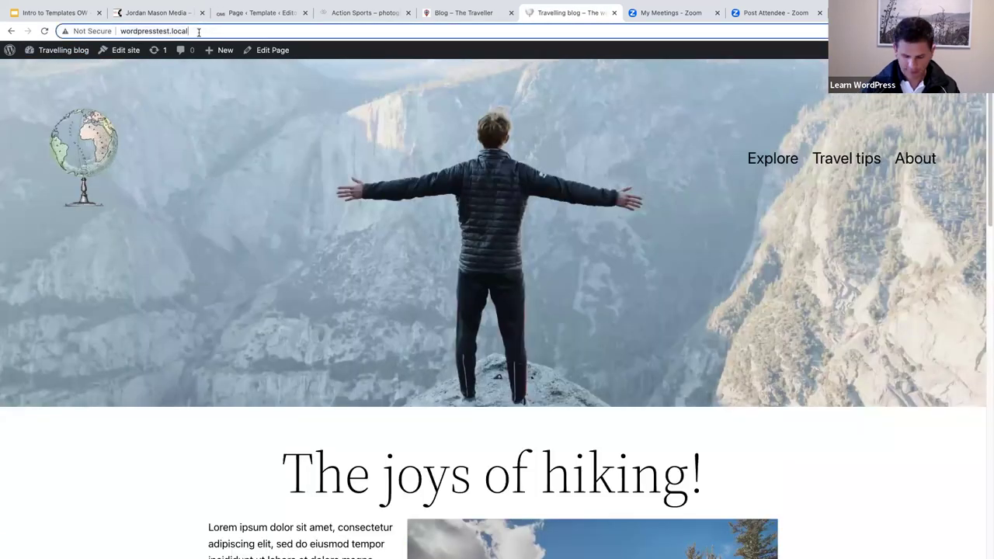
{"action": "type", "text": "/dkjfs"}
{"action": "key", "text": "Return"}
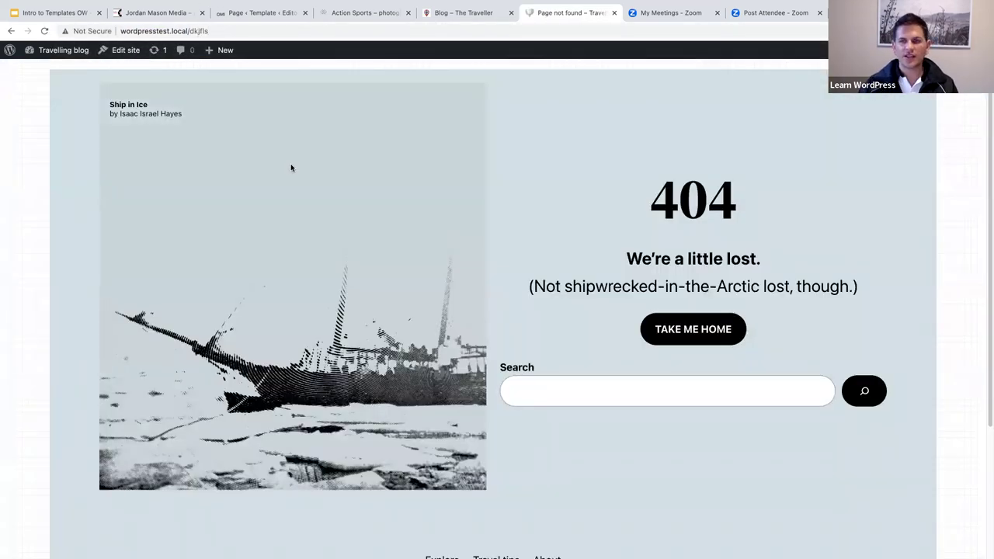
{"action": "scroll", "coordinate": [291, 168], "scroll_direction": "down", "scroll_amount": 5}
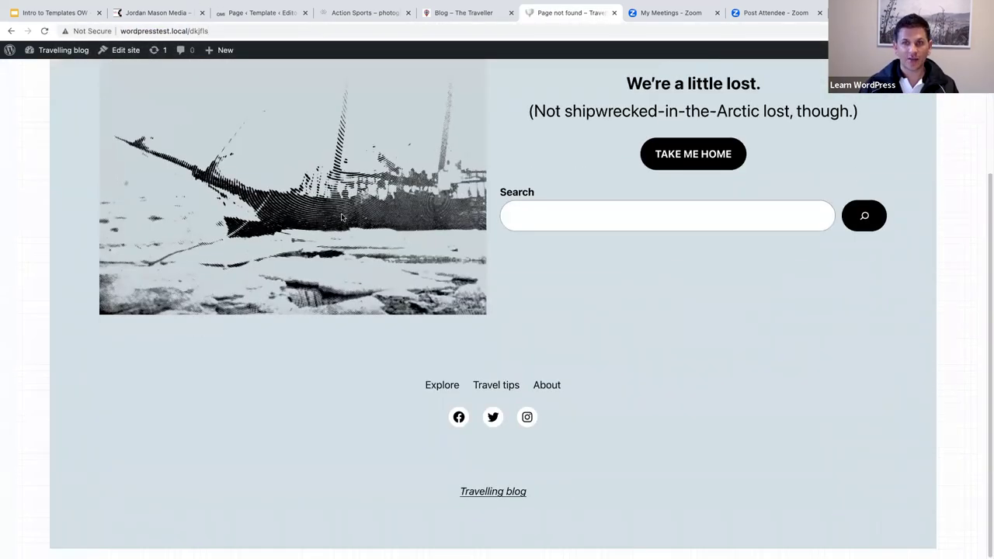
{"action": "scroll", "coordinate": [341, 216], "scroll_direction": "up", "scroll_amount": 5}
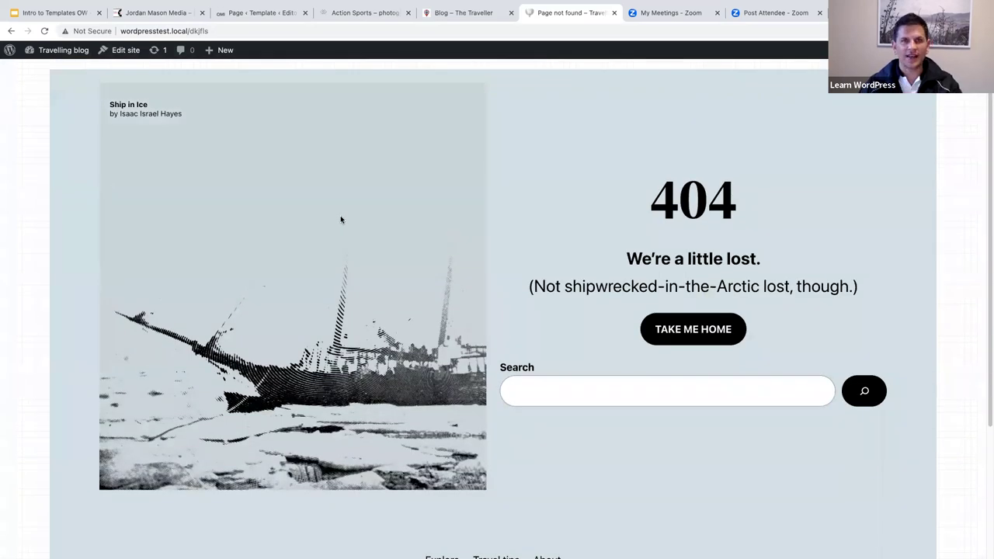
Return to the Travelling blog's site editor and open the management list of all templates
{"action": "left_click", "coordinate": [54, 53]}
{"action": "mouse_move", "coordinate": [45, 222]}
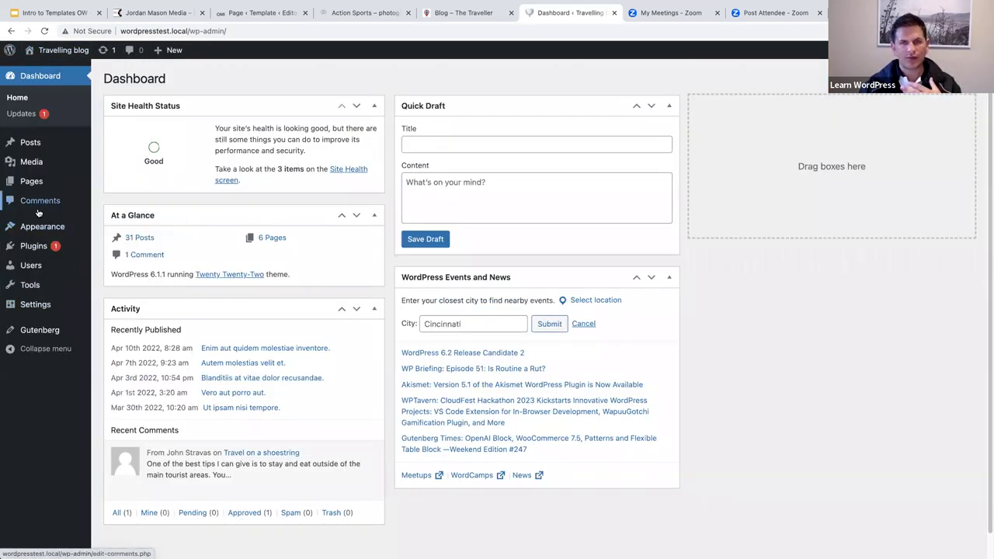
{"action": "left_click", "coordinate": [111, 246]}
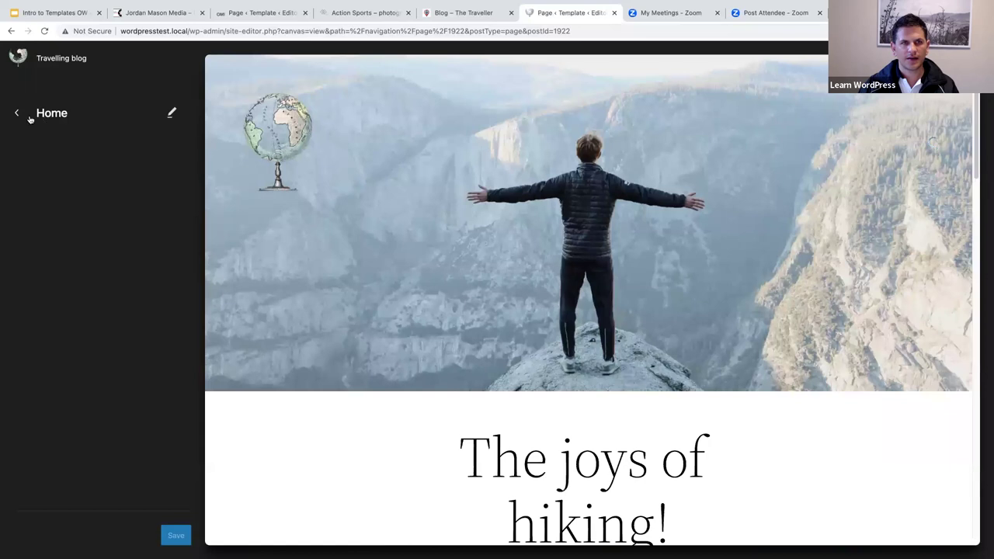
{"action": "left_click", "coordinate": [20, 115]}
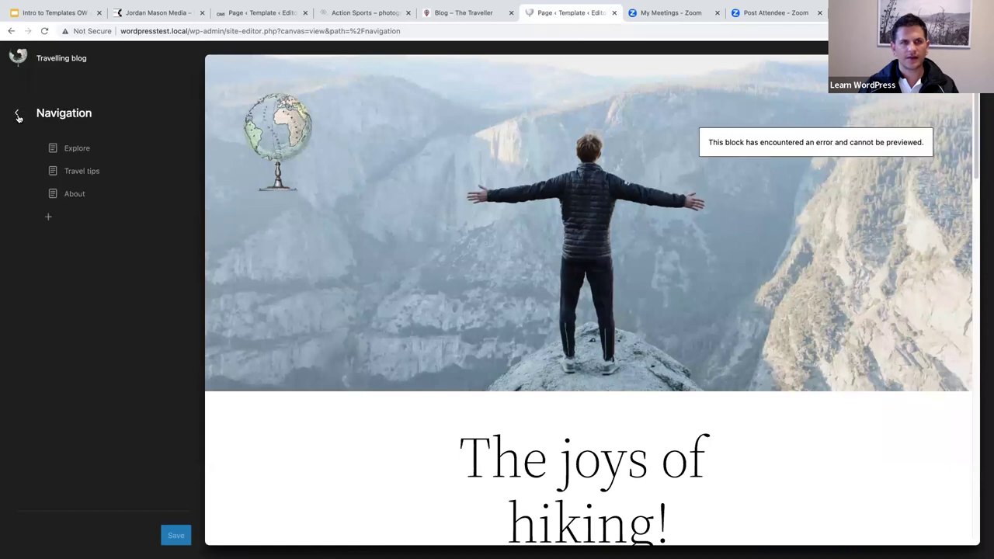
{"action": "left_click", "coordinate": [17, 115]}
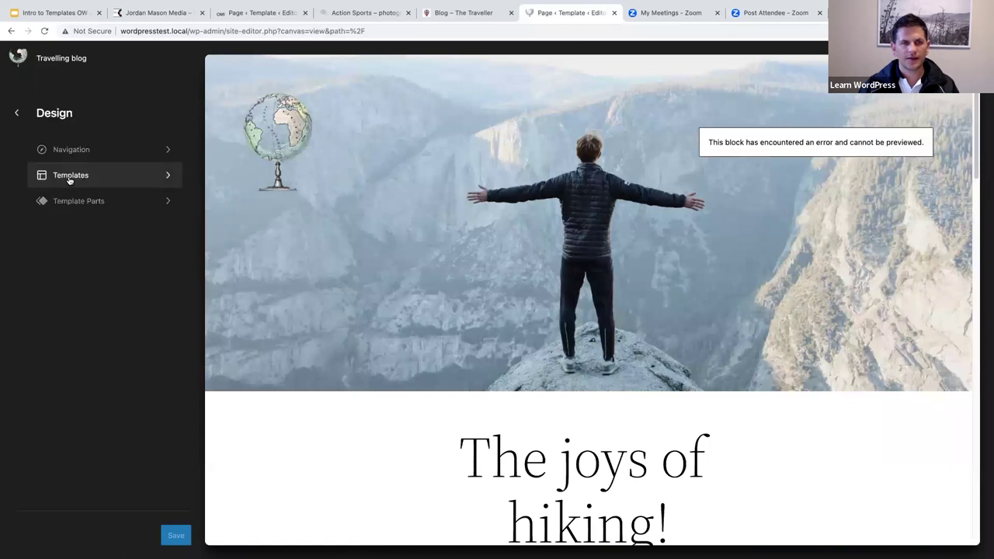
{"action": "left_click", "coordinate": [69, 177]}
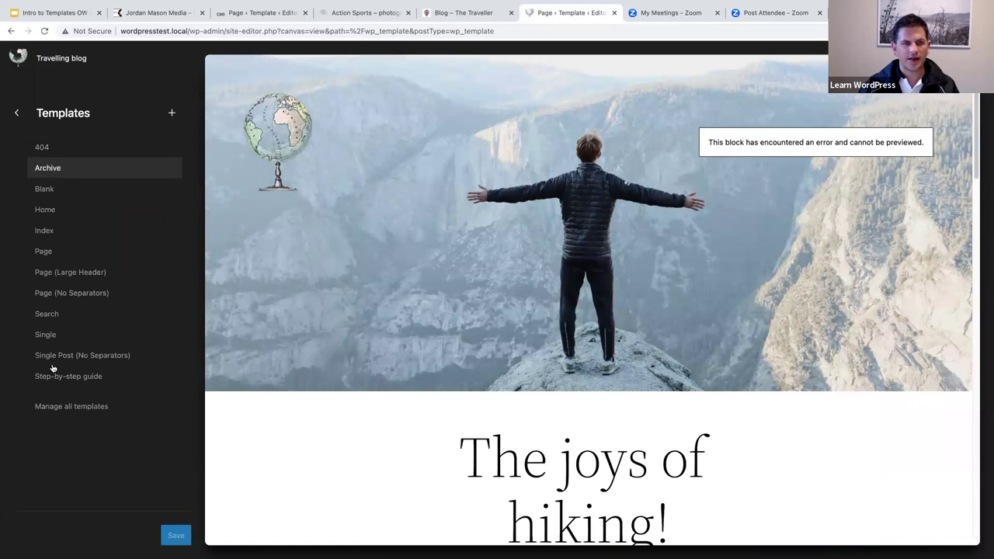
{"action": "left_click", "coordinate": [59, 412]}
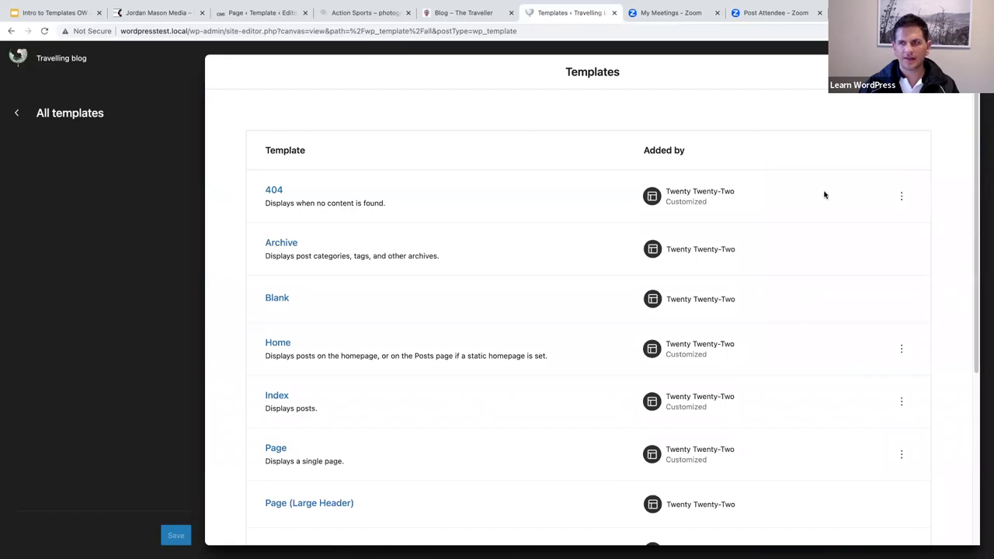
Clear the customizations of the 404 template and open it to review the theme's original layout
{"action": "left_click", "coordinate": [902, 197]}
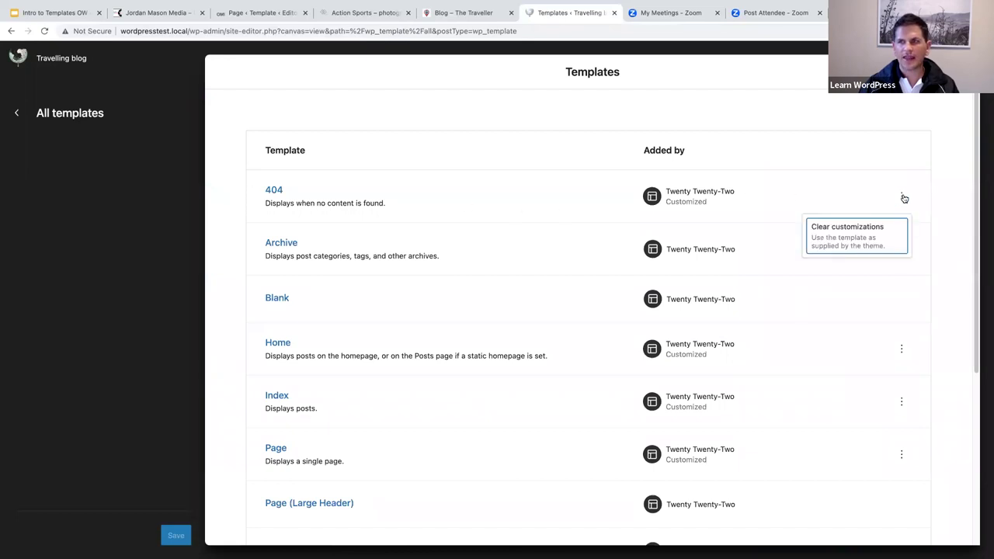
{"action": "left_click", "coordinate": [855, 234]}
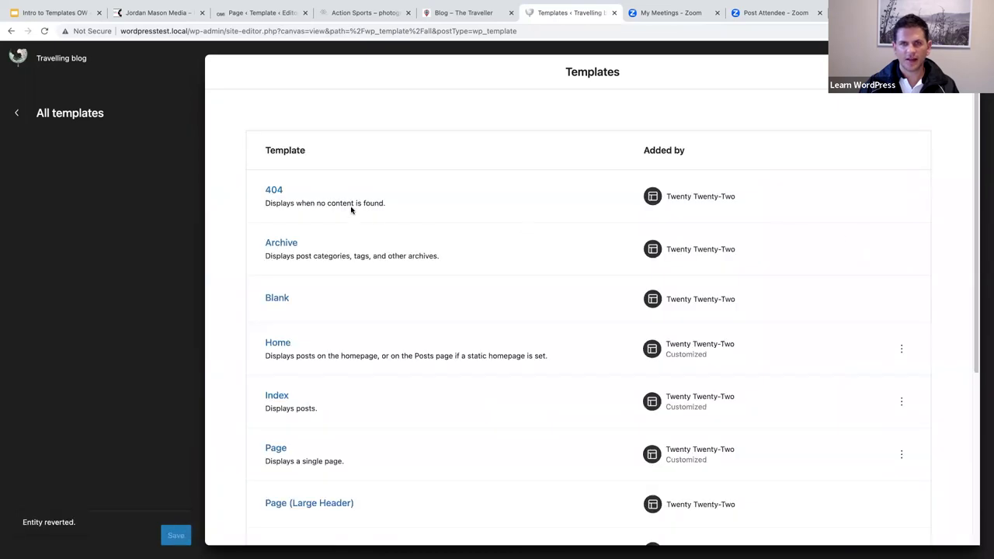
{"action": "left_click", "coordinate": [274, 191]}
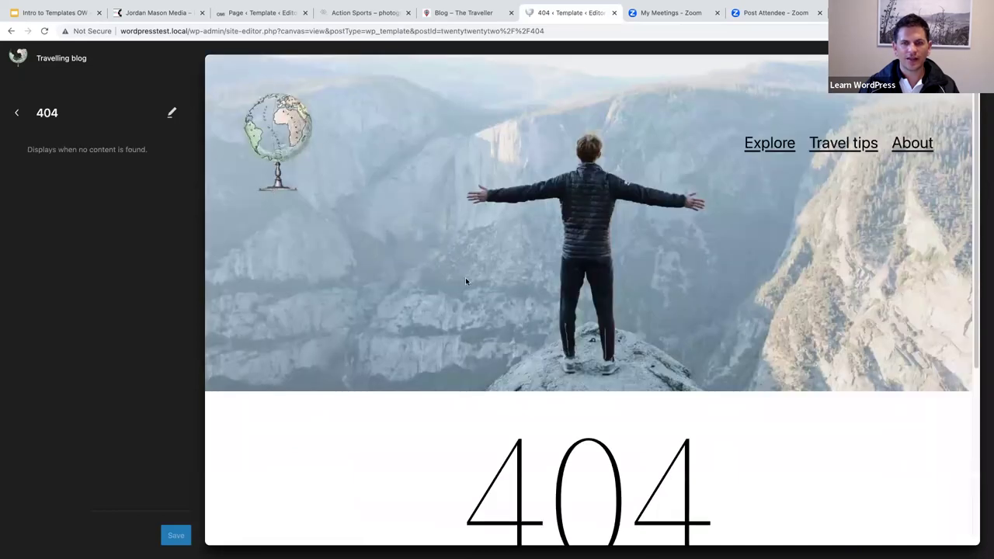
{"action": "scroll", "coordinate": [460, 282], "scroll_direction": "down", "scroll_amount": 2}
{"action": "scroll", "coordinate": [461, 282], "scroll_direction": "down", "scroll_amount": 1}
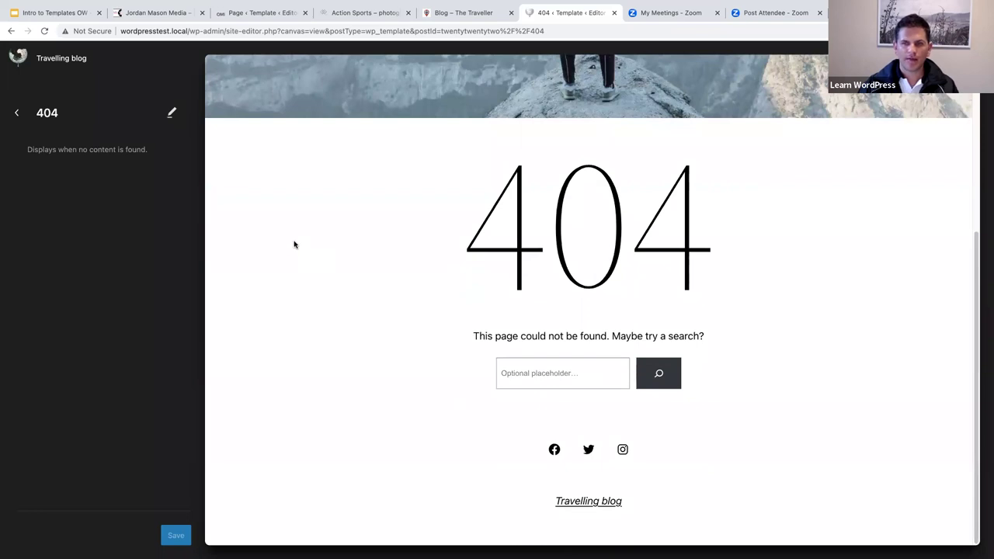
{"action": "scroll", "coordinate": [293, 244], "scroll_direction": "up", "scroll_amount": 2}
{"action": "scroll", "coordinate": [293, 245], "scroll_direction": "up", "scroll_amount": 3}
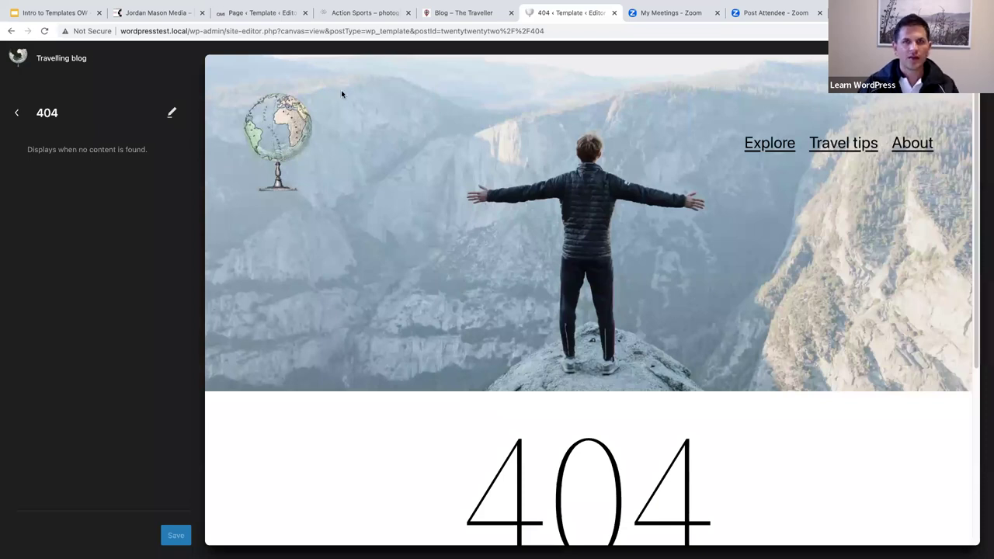
Switch to the photography site, open its site editor and show the editor's navigation
{"action": "left_click", "coordinate": [358, 13]}
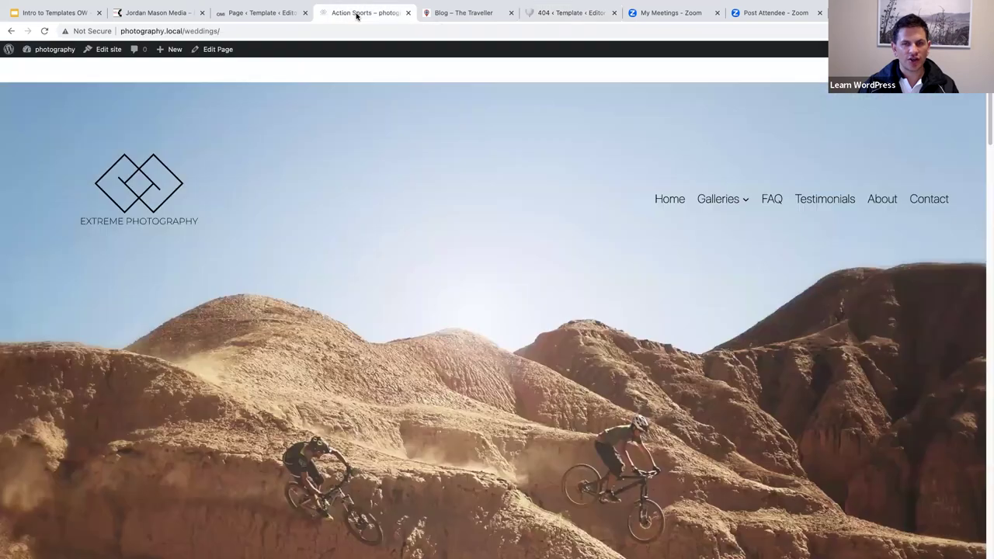
{"action": "left_click", "coordinate": [48, 49]}
{"action": "left_click", "coordinate": [99, 226]}
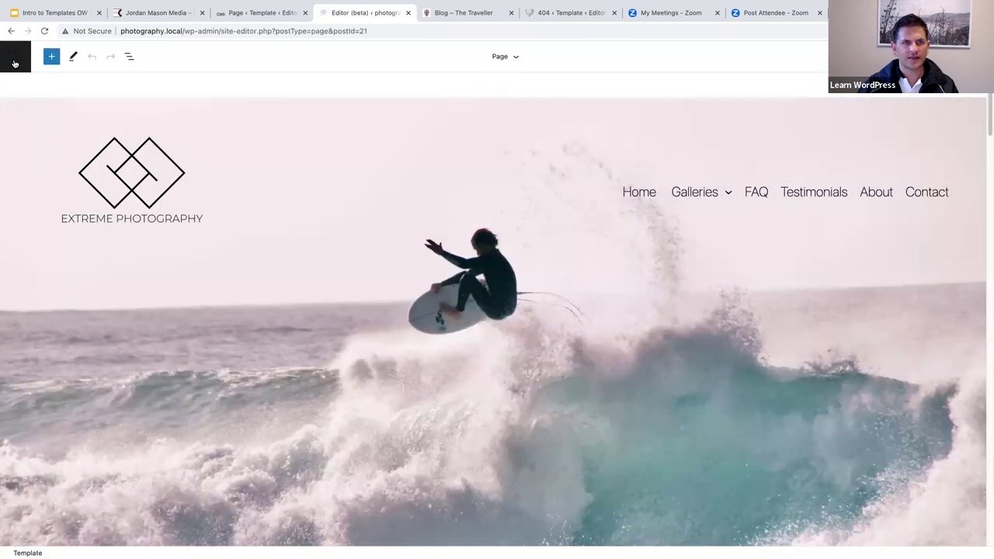
{"action": "left_click", "coordinate": [14, 62]}
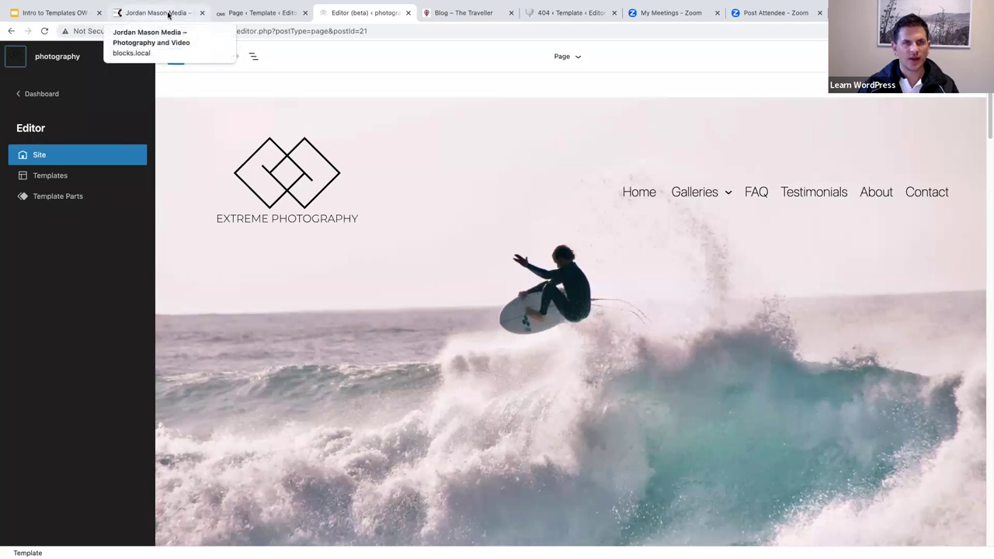
Switch to the Lorem Ipsum site's editor, open the management list of all templates and review it
{"action": "left_click", "coordinate": [256, 14]}
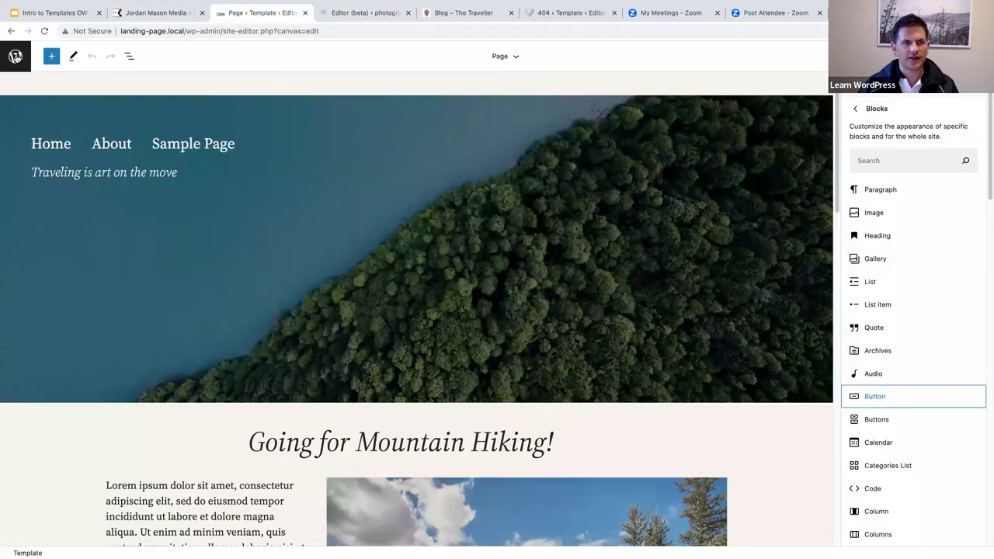
{"action": "left_click", "coordinate": [16, 56]}
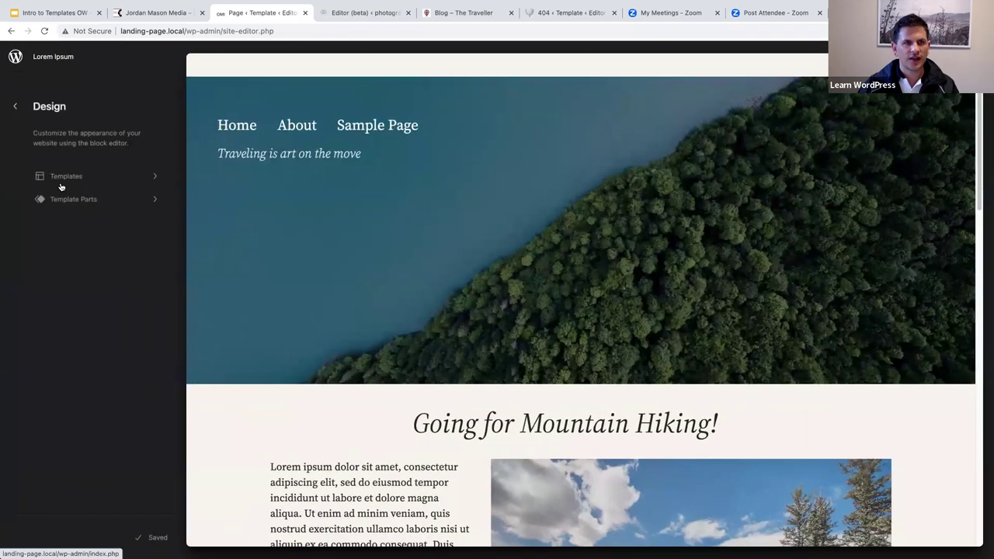
{"action": "left_click", "coordinate": [63, 180]}
{"action": "left_click", "coordinate": [83, 349]}
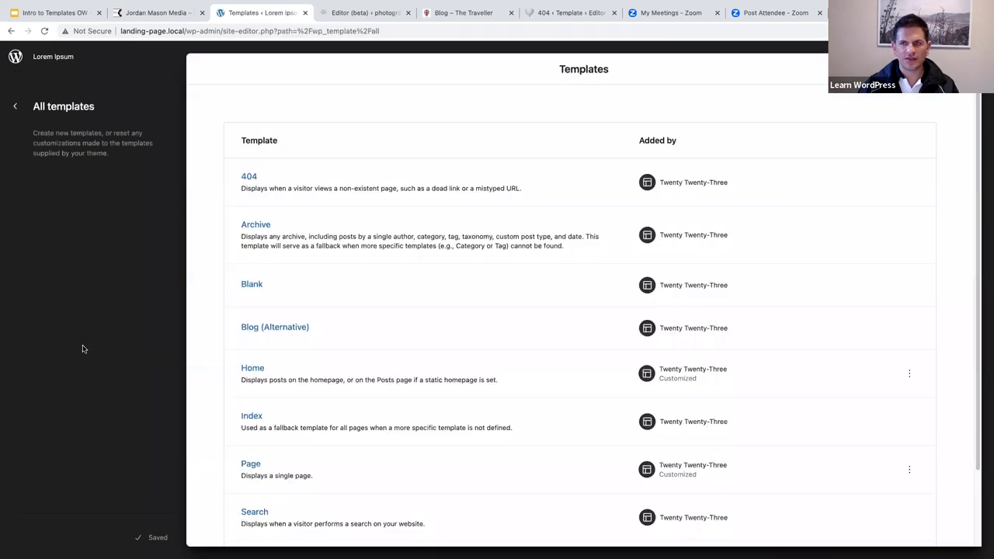
{"action": "scroll", "coordinate": [233, 270], "scroll_direction": "down", "scroll_amount": 2}
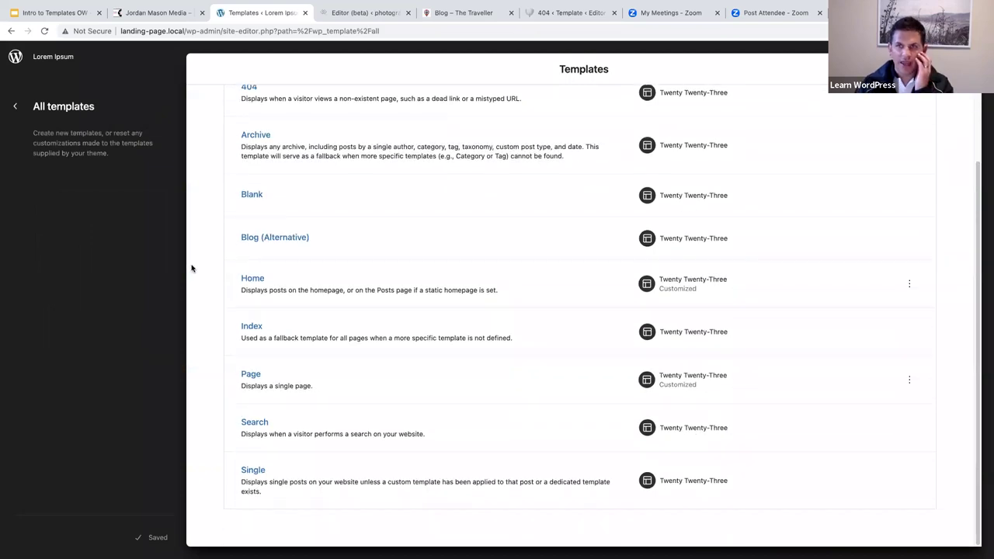
{"action": "scroll", "coordinate": [194, 271], "scroll_direction": "up", "scroll_amount": 2}
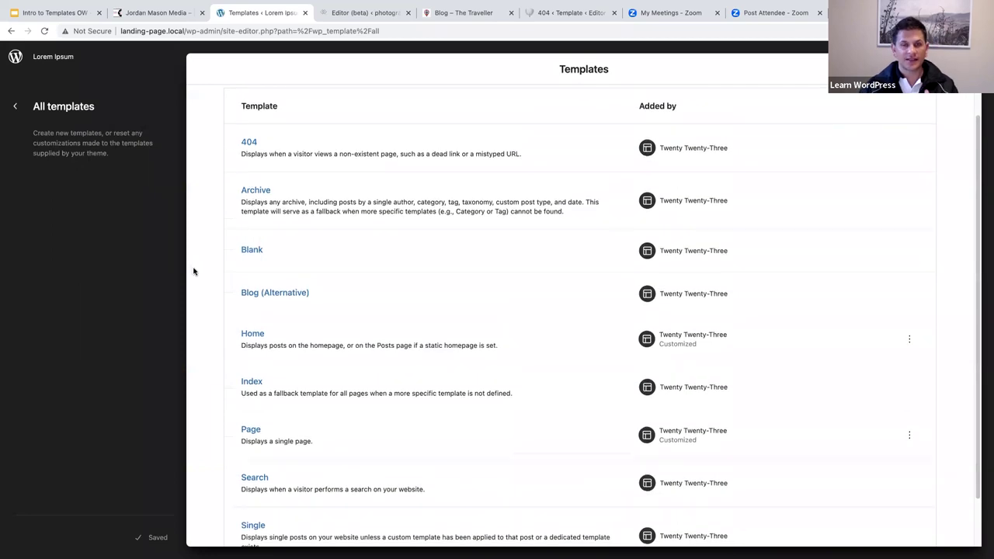
{"action": "scroll", "coordinate": [194, 270], "scroll_direction": "up", "scroll_amount": 1}
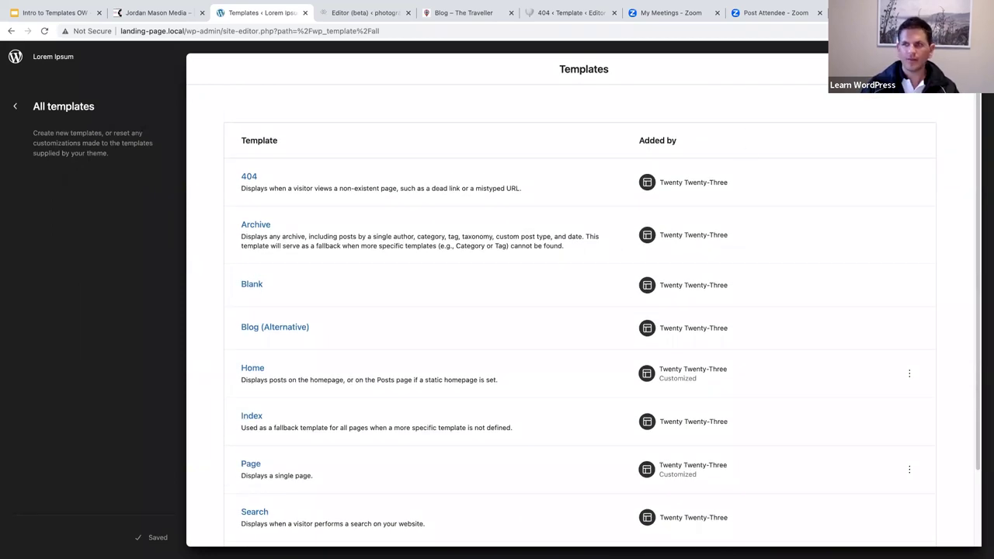
Create a custom template named "Example Custom"
{"action": "left_click", "coordinate": [928, 68]}
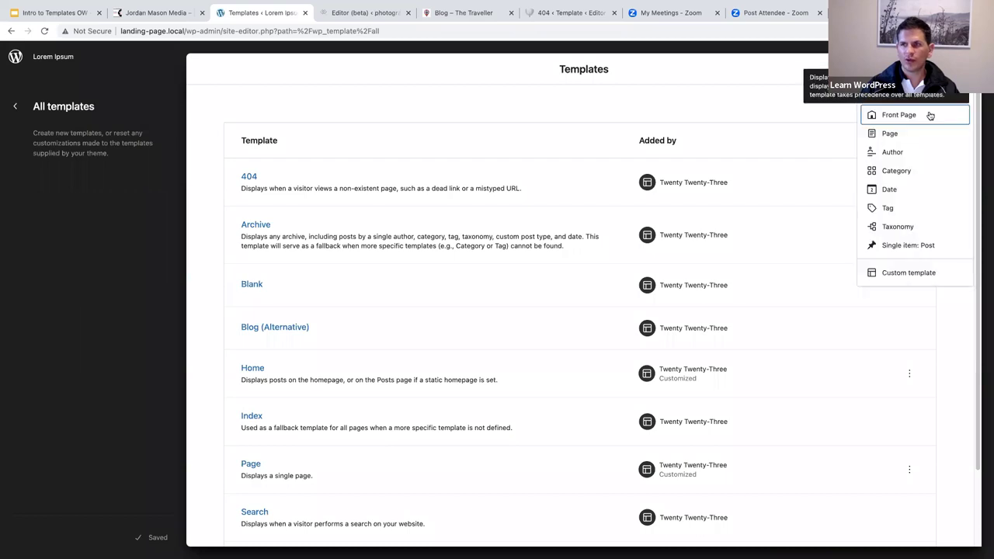
{"action": "left_click", "coordinate": [906, 273]}
{"action": "left_click", "coordinate": [463, 294]}
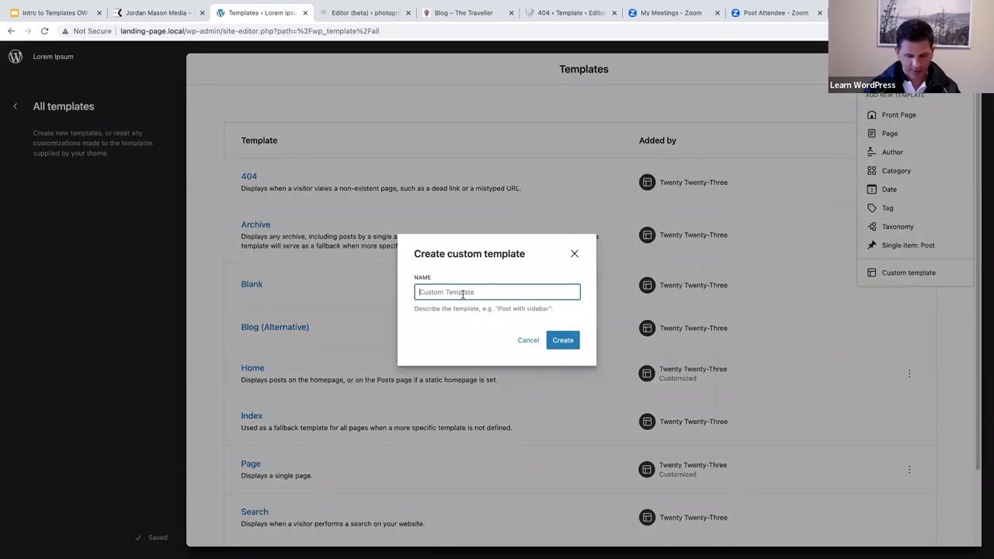
{"action": "type", "text": "Exampl"}
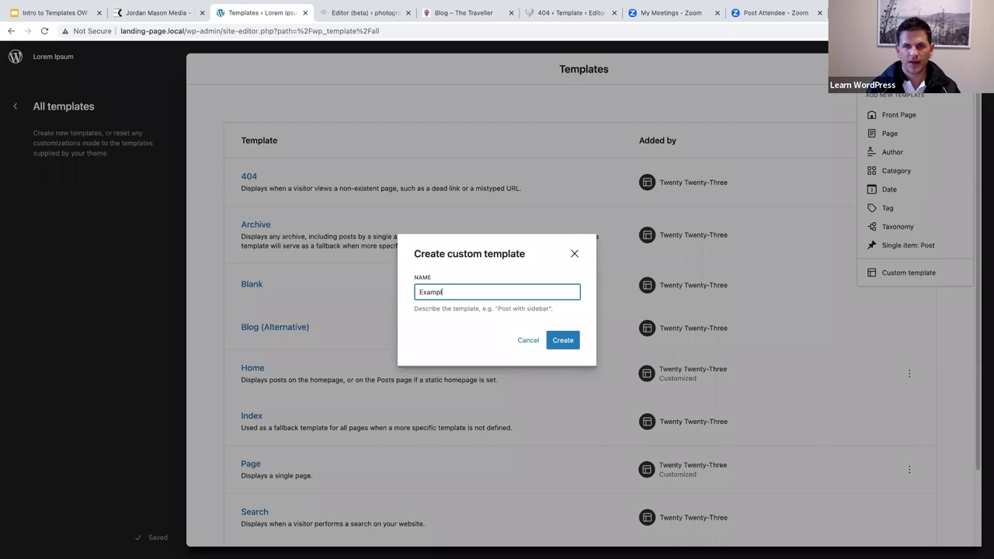
{"action": "type", "text": "e Custom"}
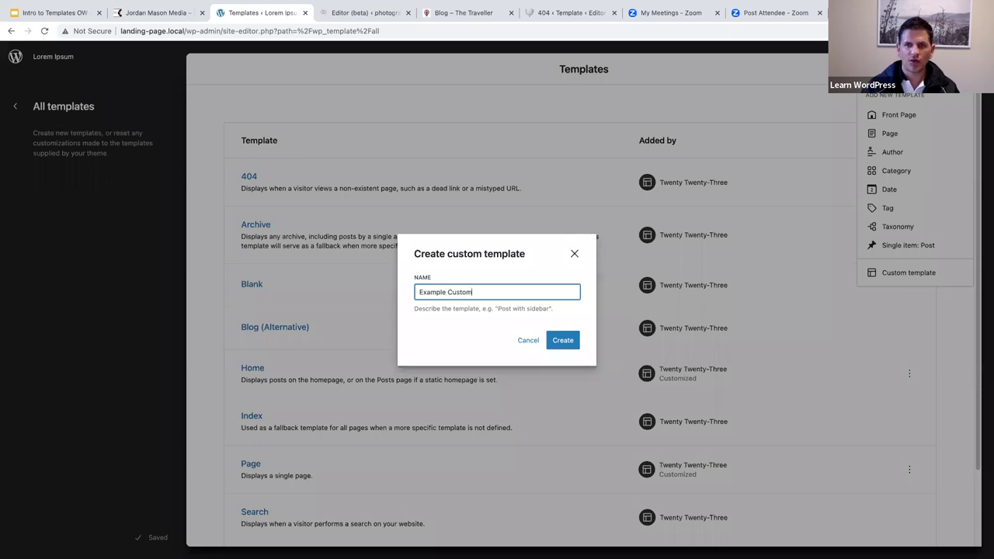
{"action": "left_click", "coordinate": [571, 345]}
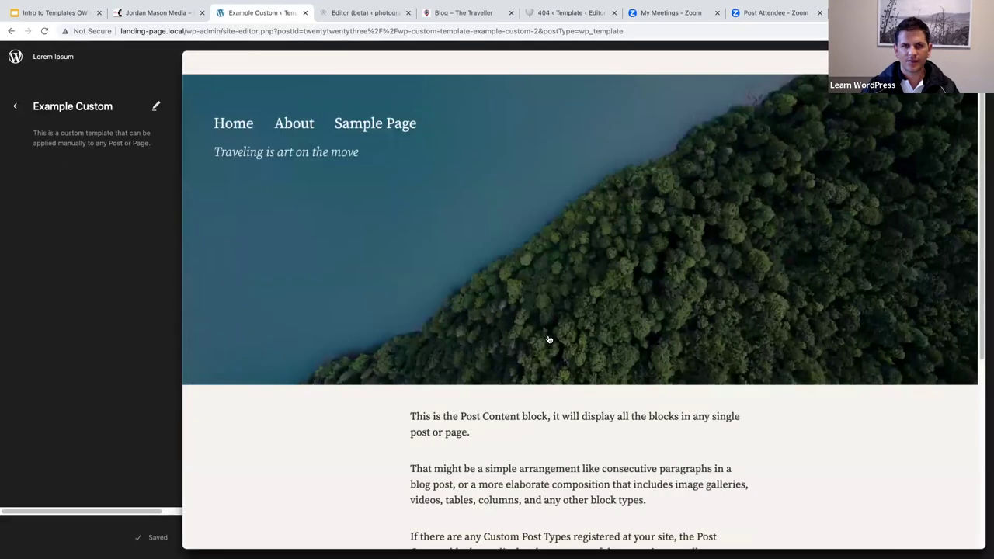
Return to the management list of all templates and delete both Example Custom templates
{"action": "left_click", "coordinate": [14, 108]}
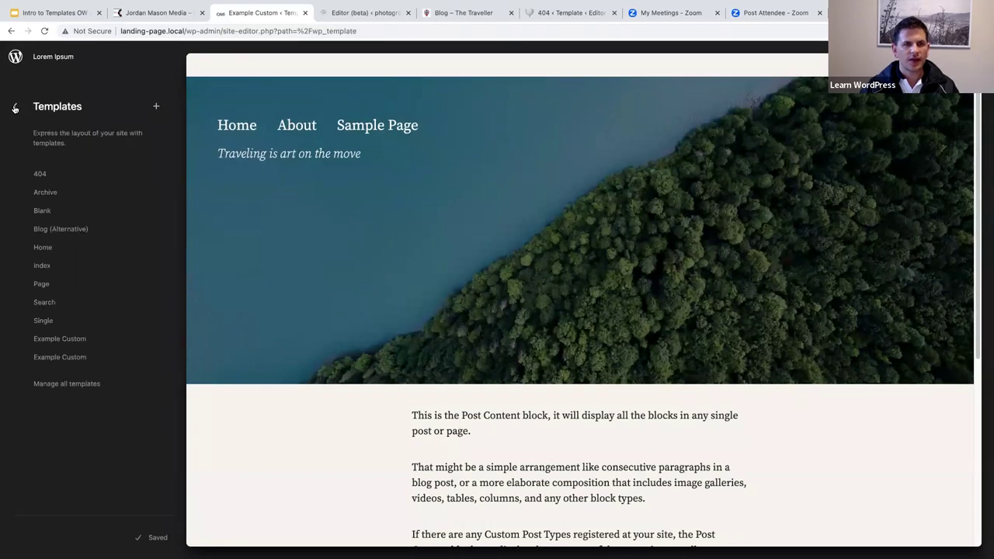
{"action": "left_click", "coordinate": [48, 392]}
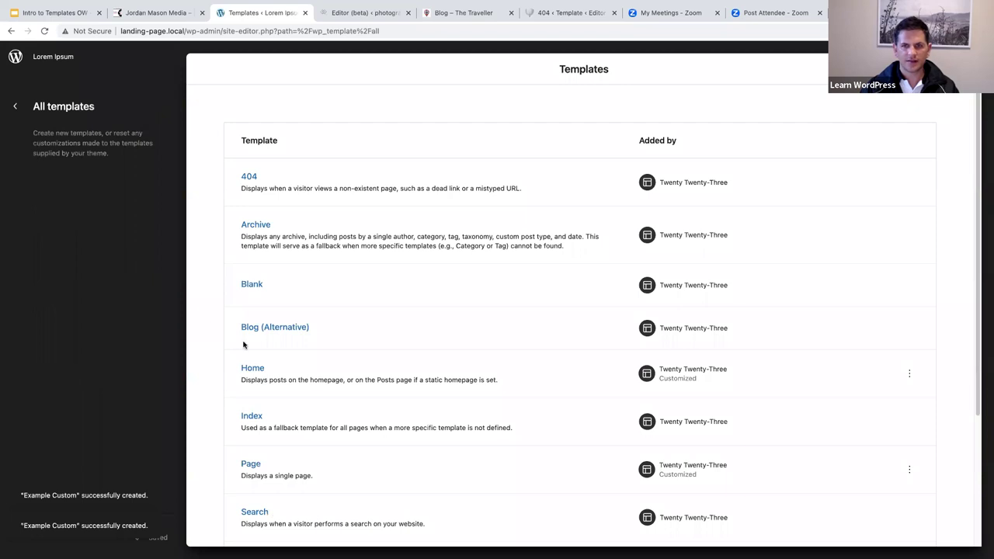
{"action": "scroll", "coordinate": [243, 342], "scroll_direction": "down", "scroll_amount": 5}
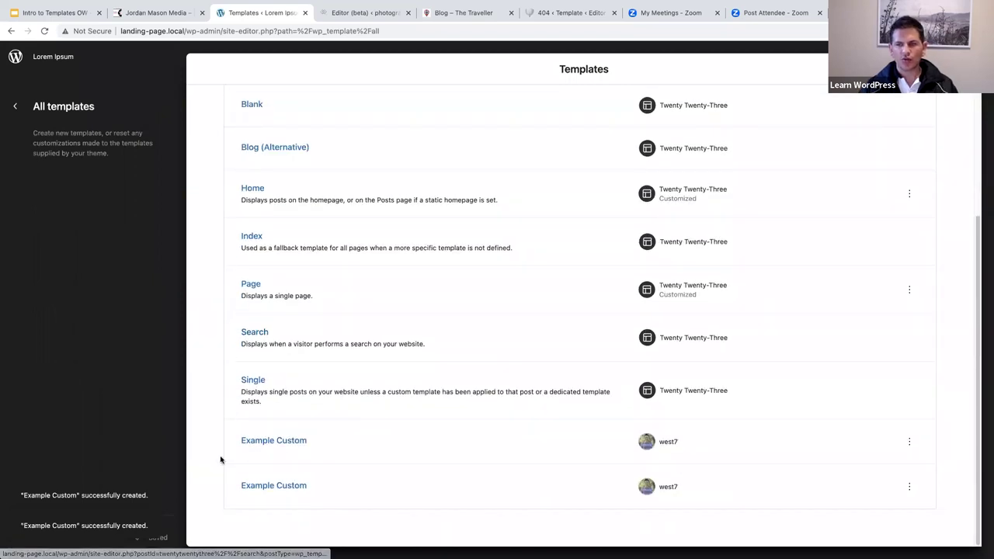
{"action": "left_click", "coordinate": [912, 489]}
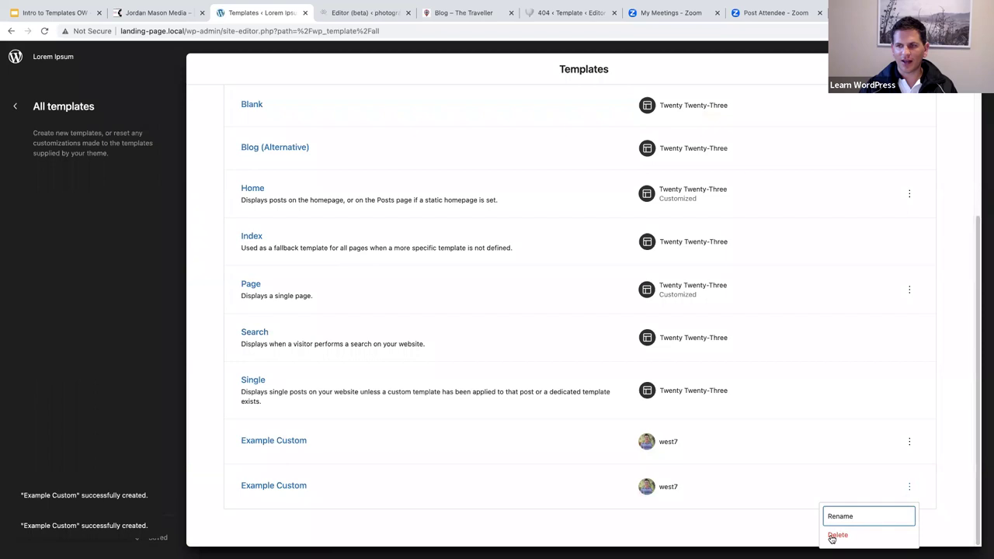
{"action": "left_click", "coordinate": [833, 535]}
{"action": "scroll", "coordinate": [753, 460], "scroll_direction": "down", "scroll_amount": 4}
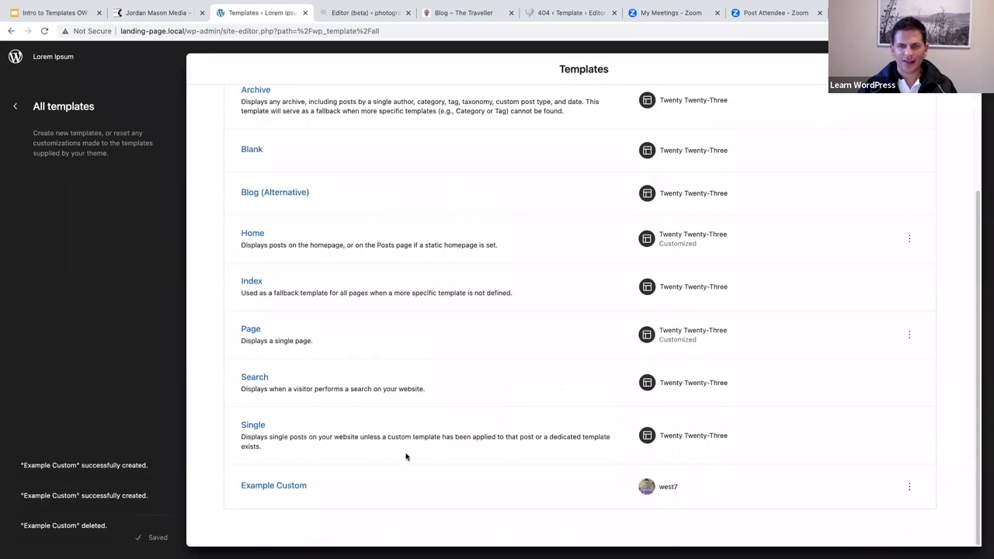
{"action": "left_click", "coordinate": [909, 487]}
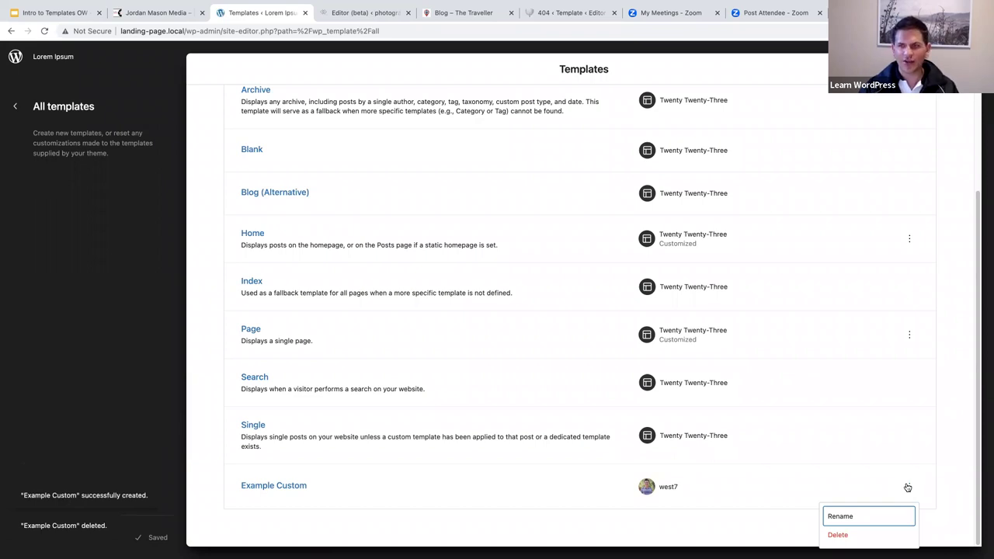
{"action": "left_click", "coordinate": [844, 538]}
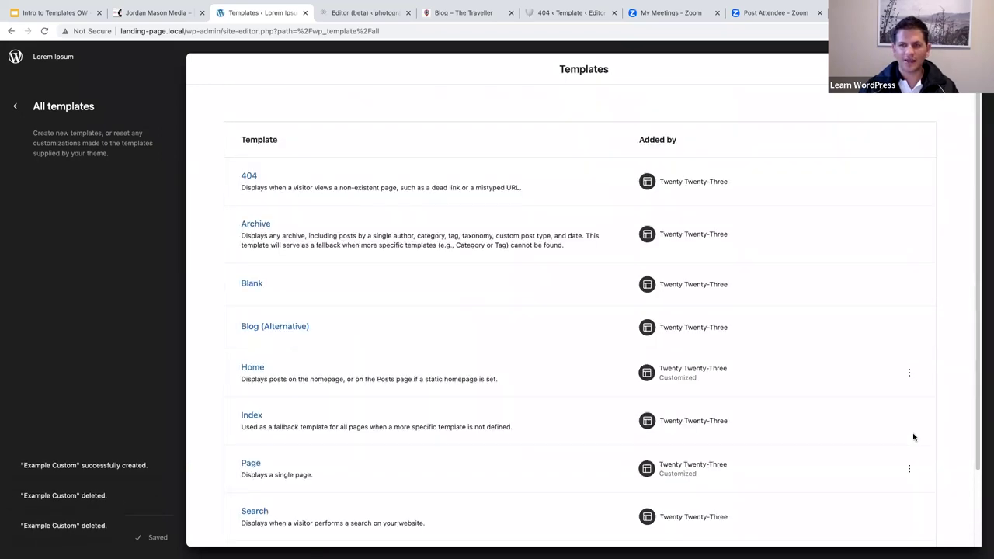
{"action": "scroll", "coordinate": [914, 437], "scroll_direction": "down", "scroll_amount": 2}
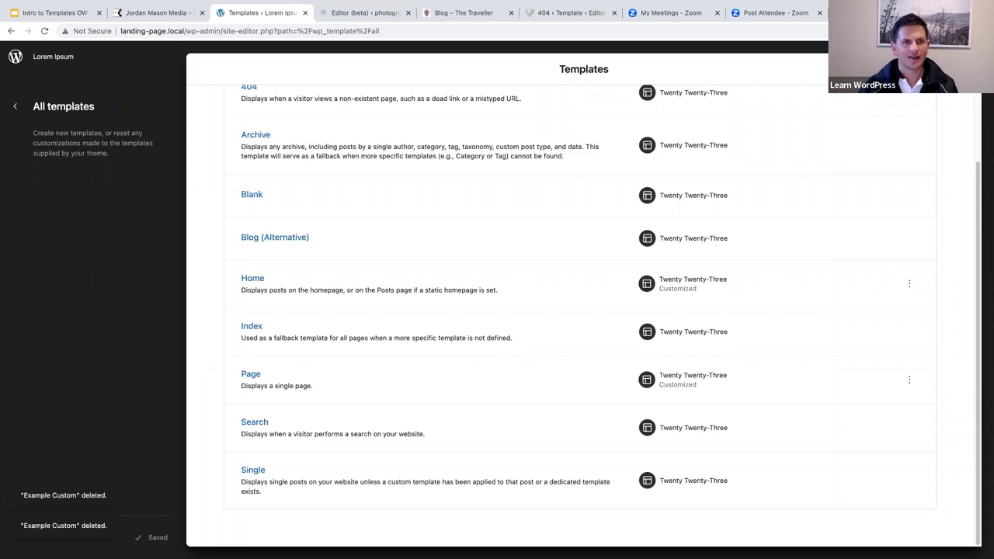
Switch to the photography site's editor, list its template parts and open the second OW Photography header
{"action": "left_click", "coordinate": [16, 108]}
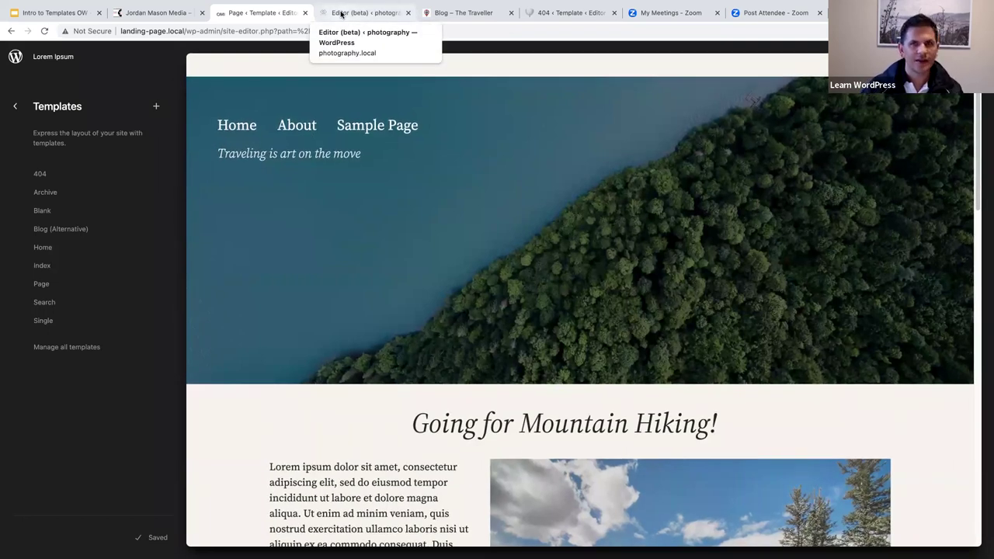
{"action": "left_click", "coordinate": [341, 13]}
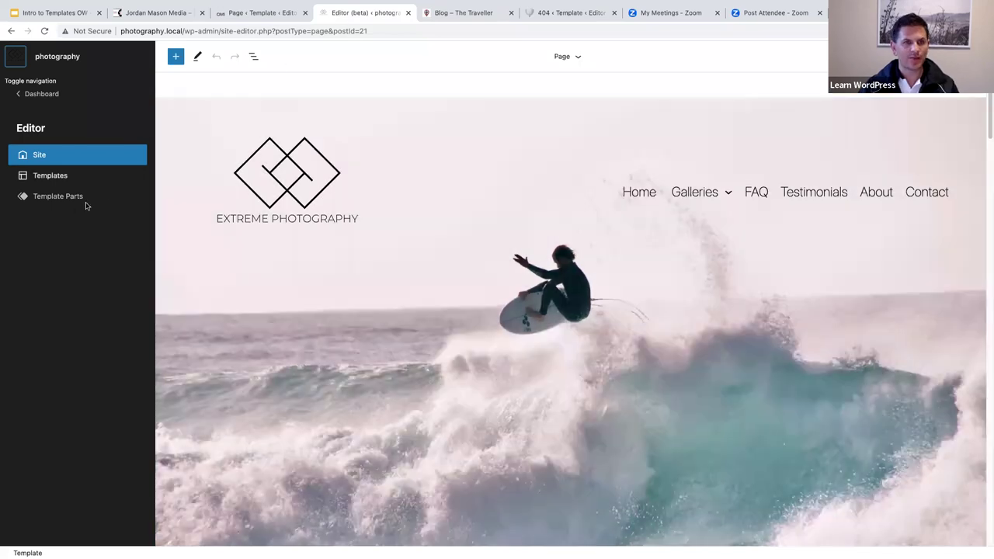
{"action": "left_click", "coordinate": [45, 203]}
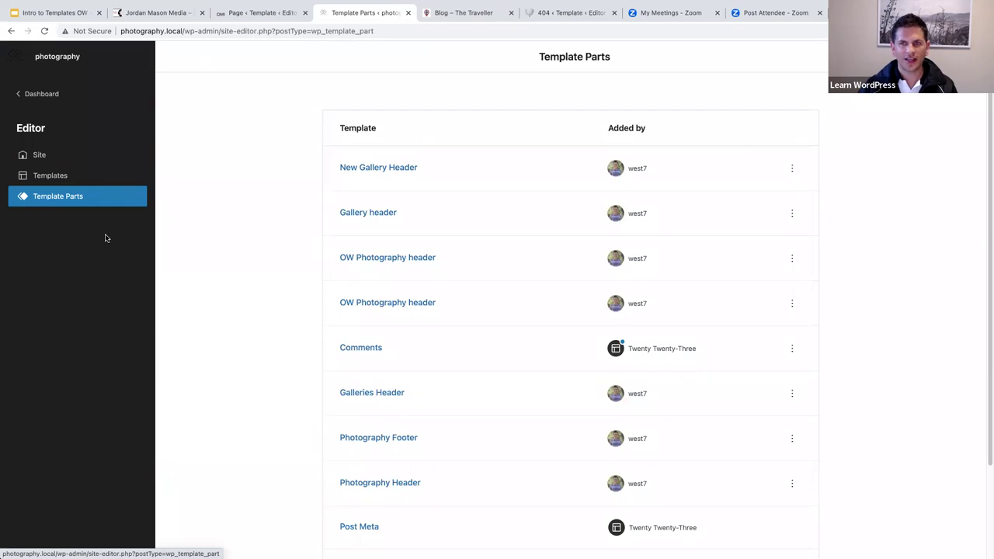
{"action": "scroll", "coordinate": [349, 199], "scroll_direction": "down", "scroll_amount": 2}
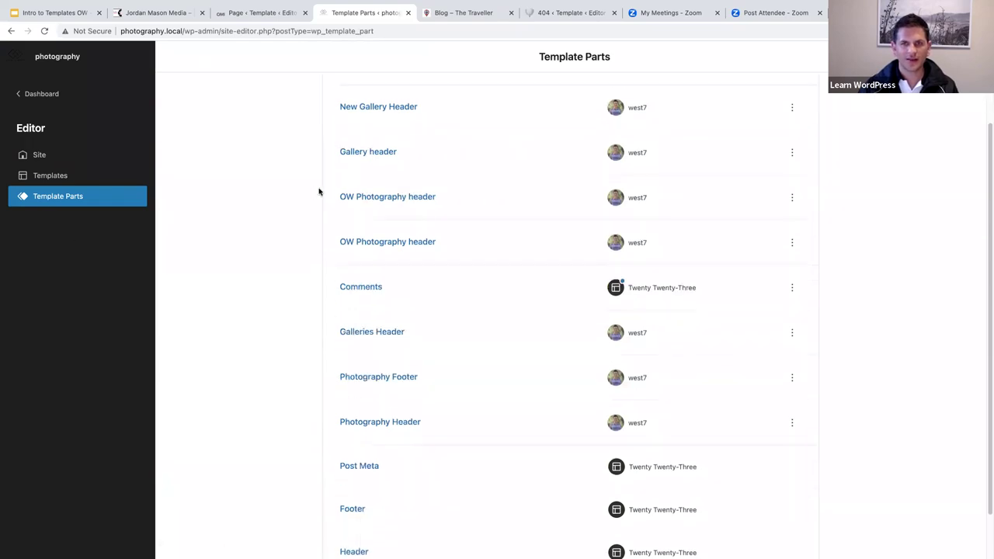
{"action": "left_click", "coordinate": [395, 245]}
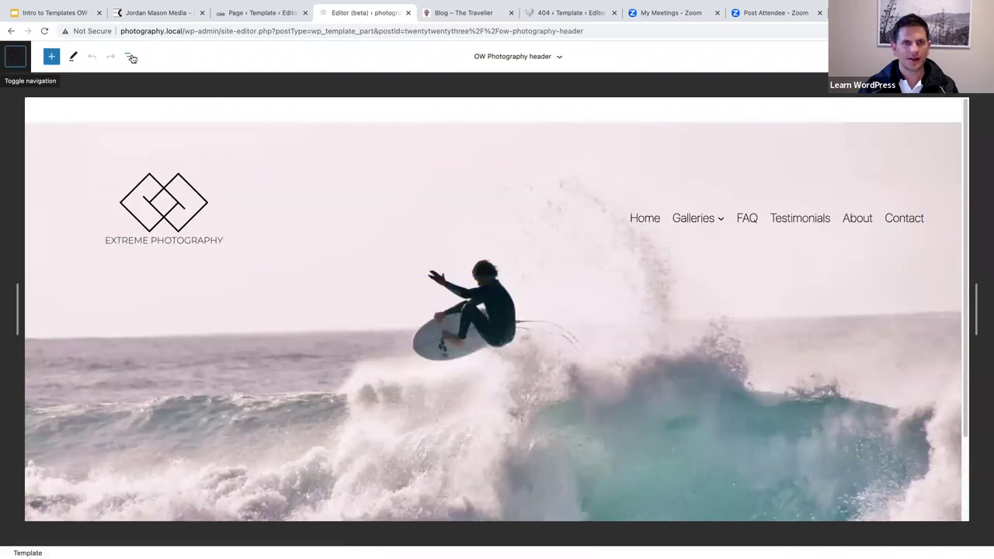
Show the header's block structure in List View and copy its Cover block
{"action": "left_click", "coordinate": [130, 56]}
{"action": "left_click", "coordinate": [168, 112]}
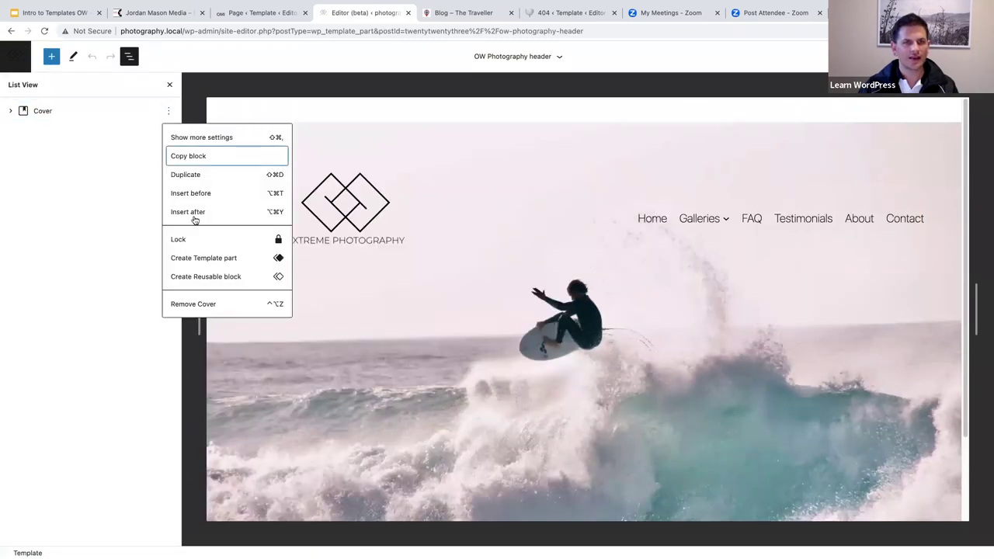
{"action": "left_click", "coordinate": [178, 159]}
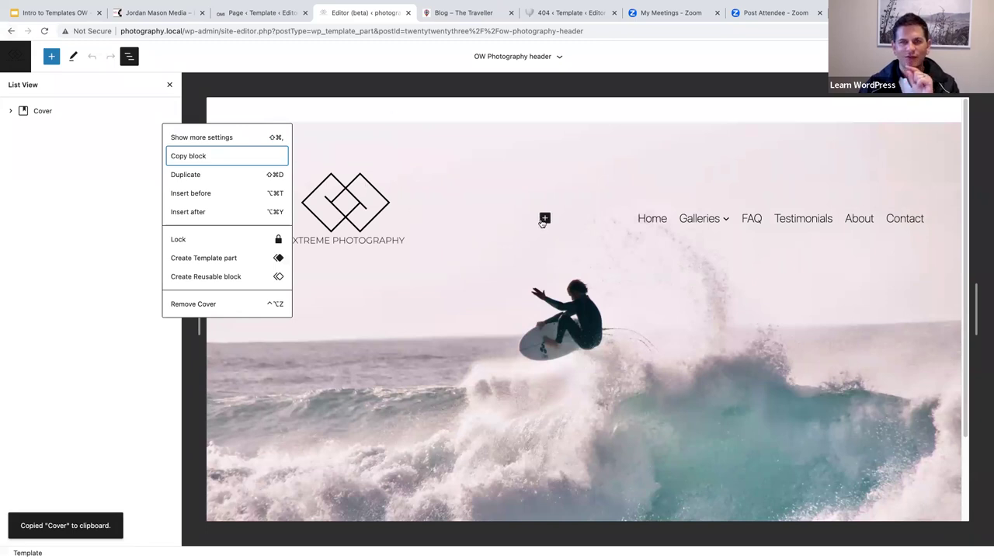
Switch to the Lorem Ipsum site's editor and create a template part named "Copy Template Part" in the Header area
{"action": "left_click", "coordinate": [252, 16]}
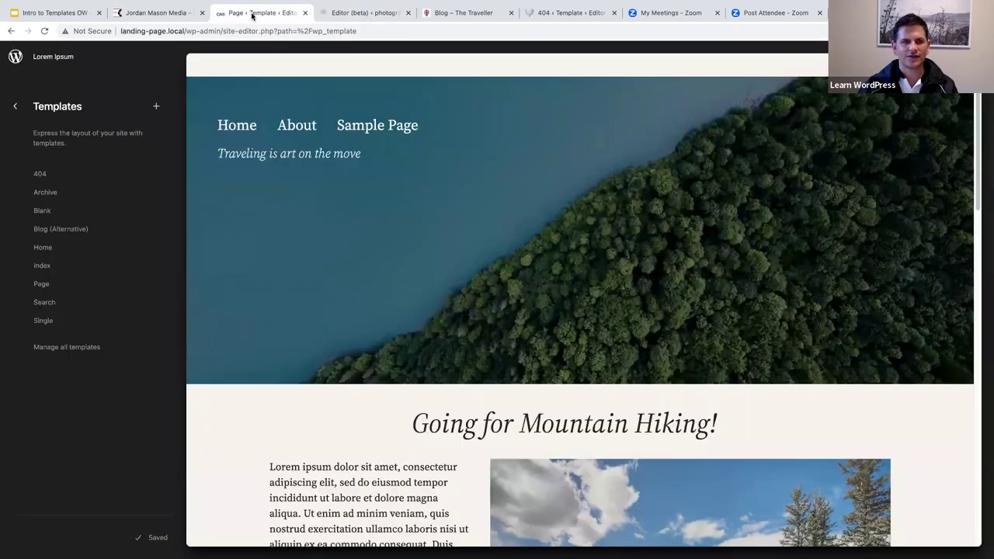
{"action": "left_click", "coordinate": [17, 108]}
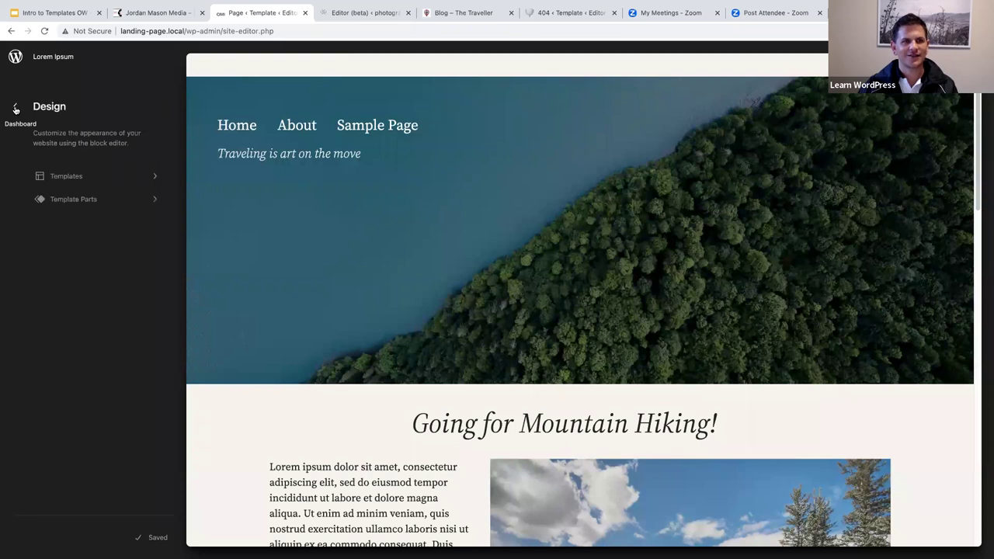
{"action": "left_click", "coordinate": [68, 200]}
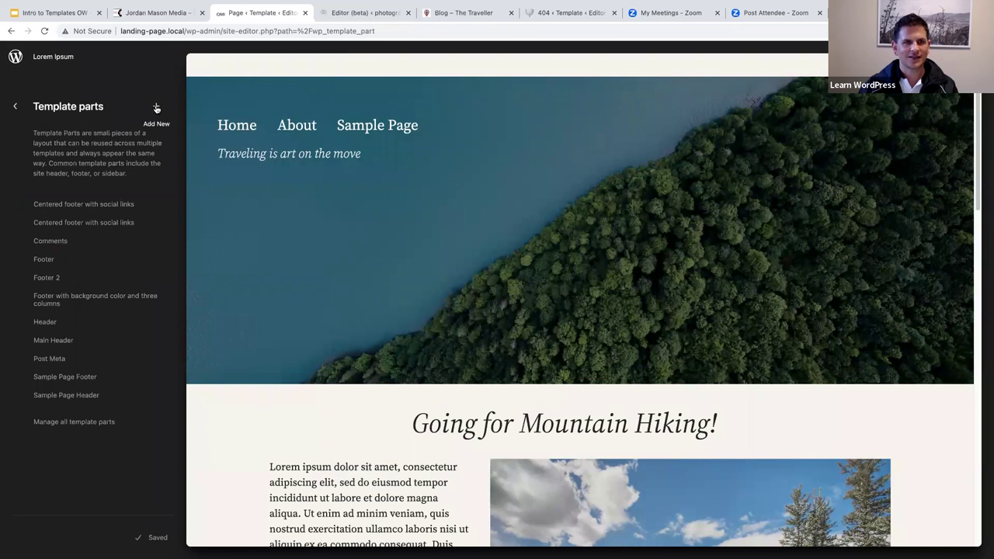
{"action": "left_click", "coordinate": [156, 108]}
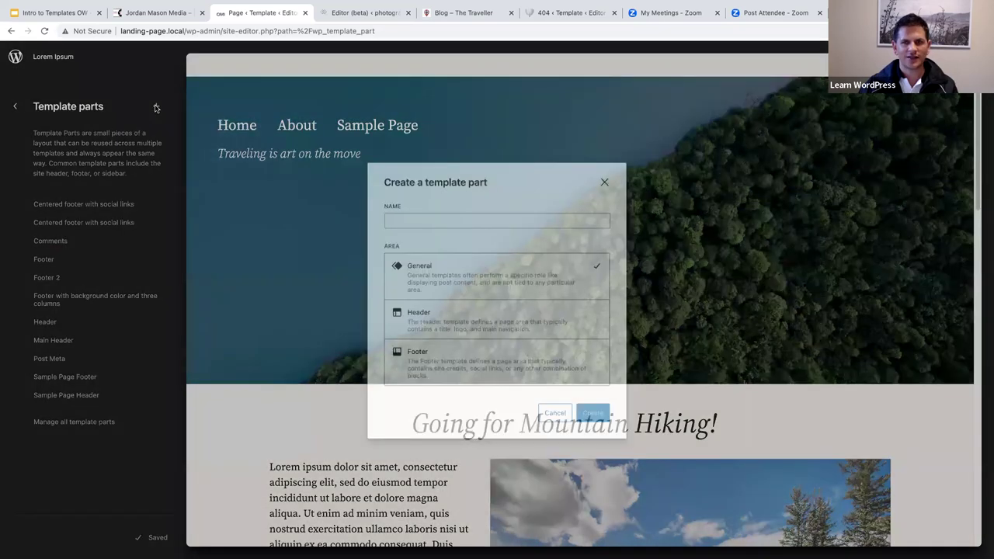
{"action": "left_click", "coordinate": [476, 327]}
{"action": "left_click", "coordinate": [406, 221]}
{"action": "type", "text": "Copy Template Part"}
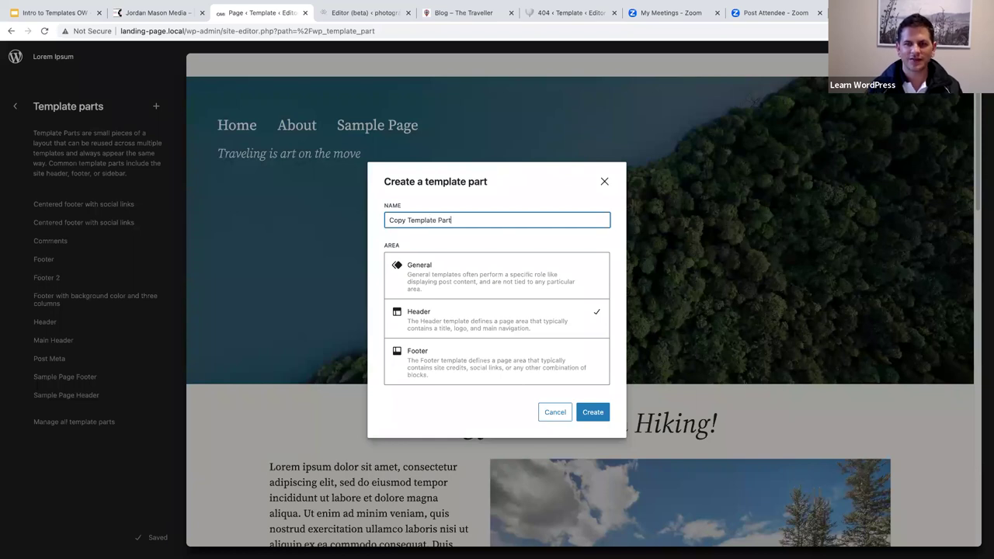
{"action": "left_click", "coordinate": [594, 414]}
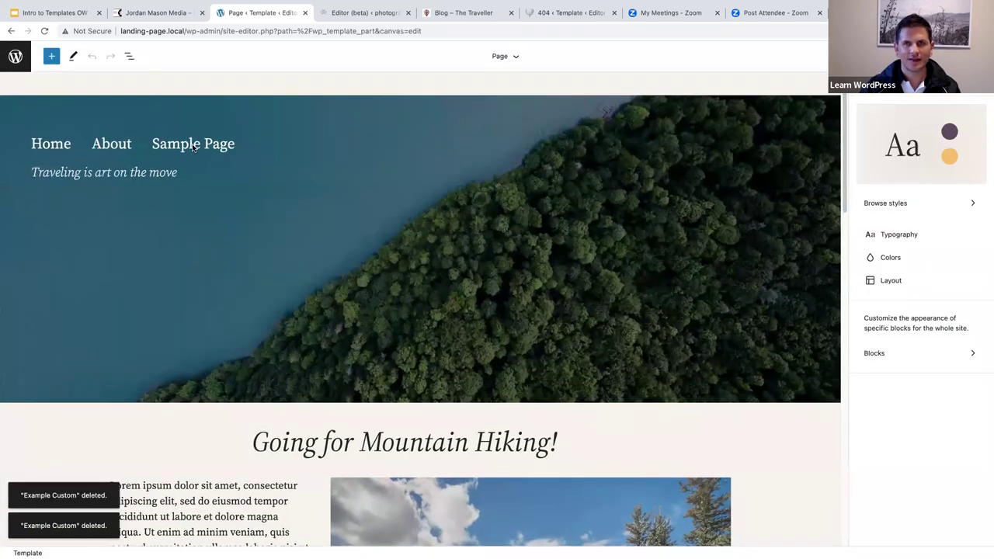
Open Copy Template Part for editing, select its empty paragraph and show the block structure in List View
{"action": "left_click", "coordinate": [15, 57]}
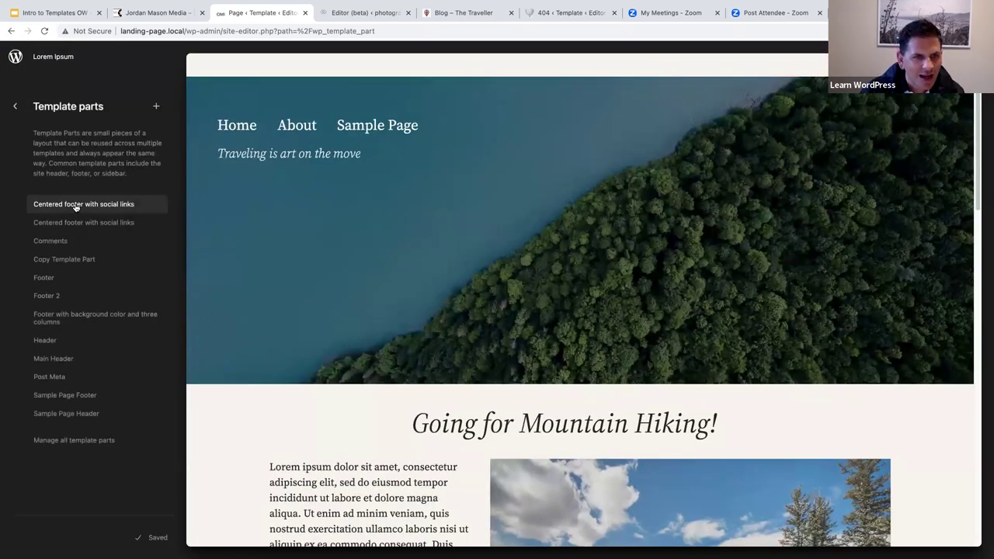
{"action": "left_click", "coordinate": [73, 261]}
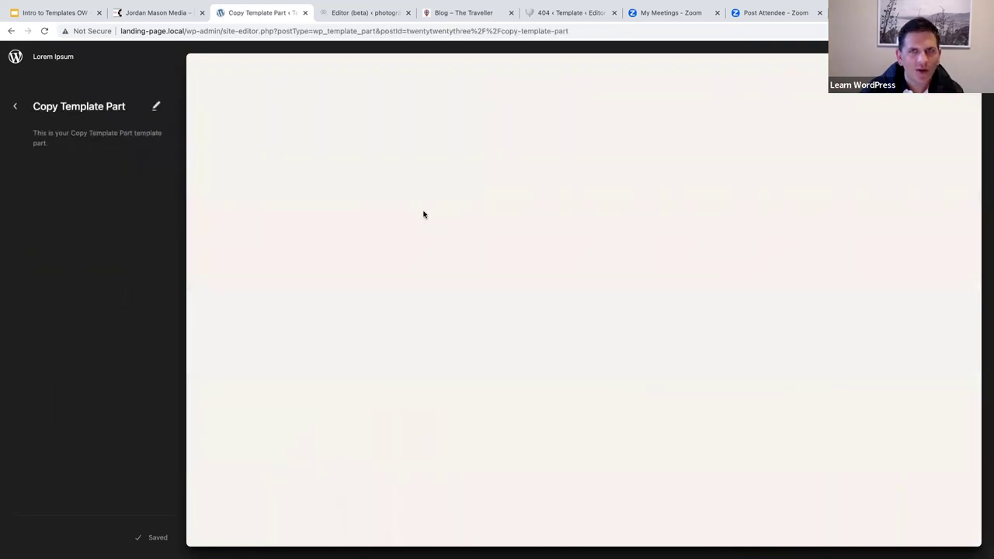
{"action": "left_click", "coordinate": [156, 106]}
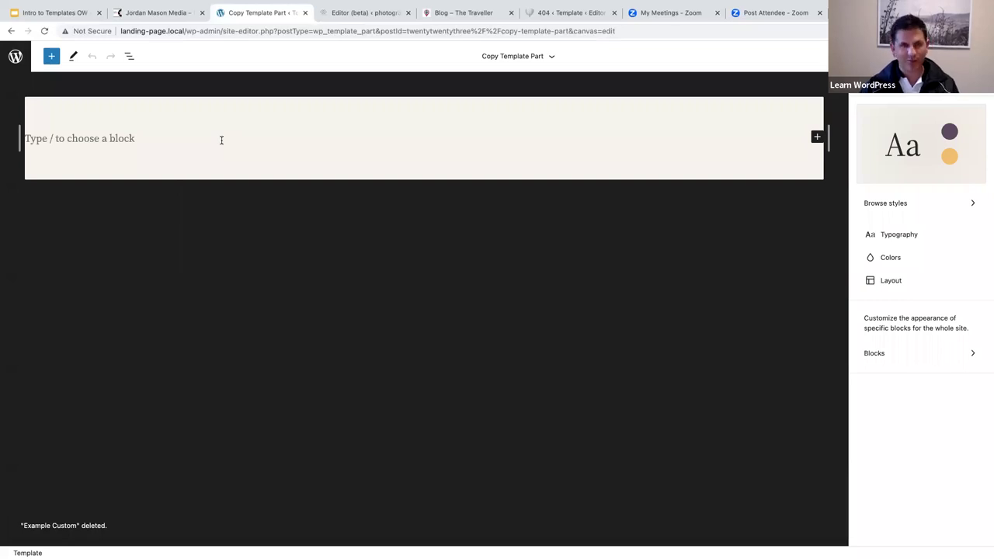
{"action": "left_click", "coordinate": [87, 137]}
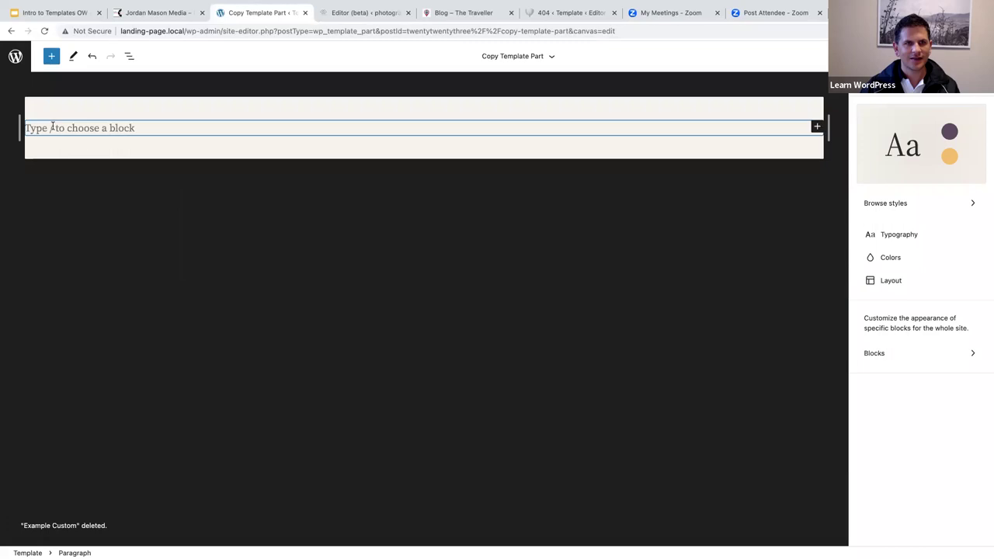
{"action": "left_click", "coordinate": [128, 57]}
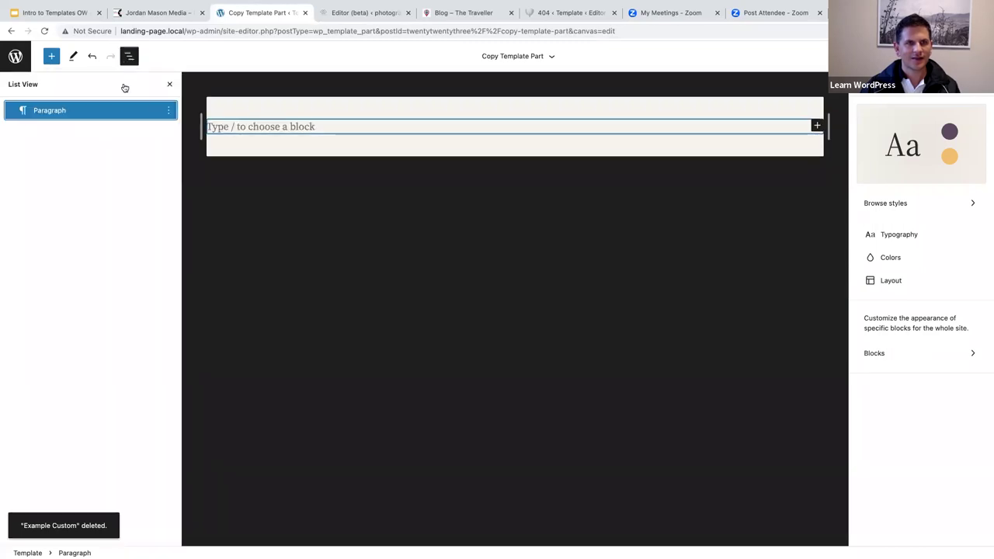
Copy the Cover block again from the photography site's header and paste it into Copy Template Part's empty paragraph
{"action": "left_click", "coordinate": [351, 13]}
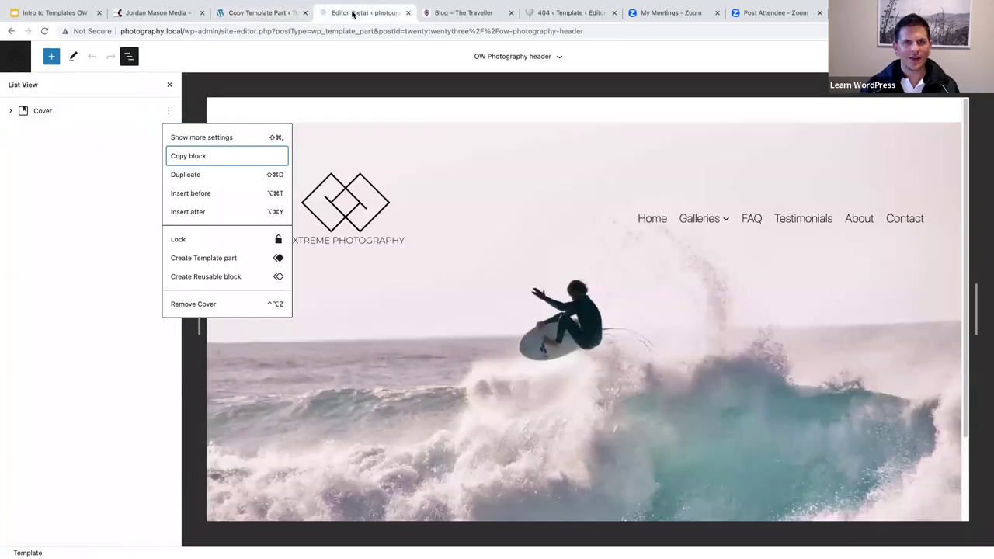
{"action": "left_click", "coordinate": [192, 158]}
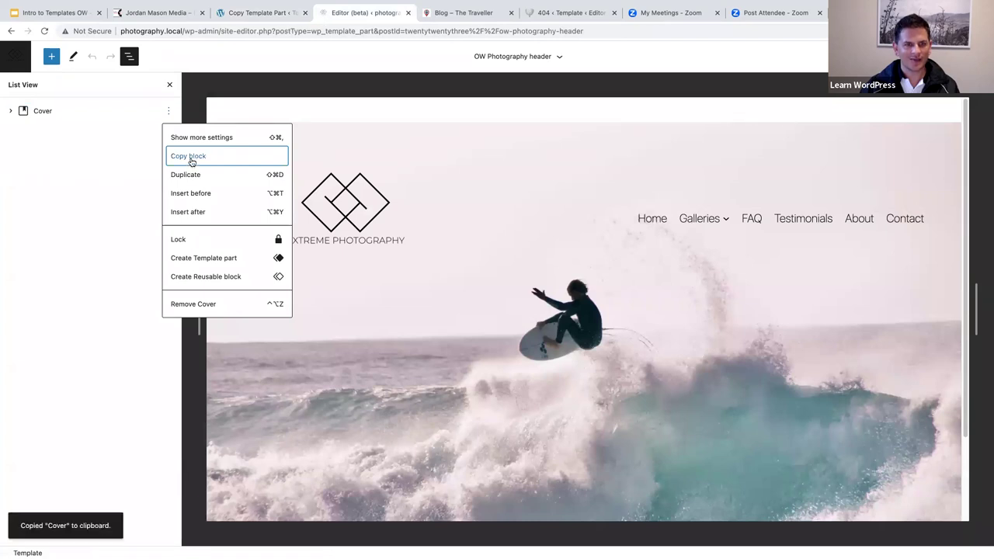
{"action": "left_click", "coordinate": [248, 13]}
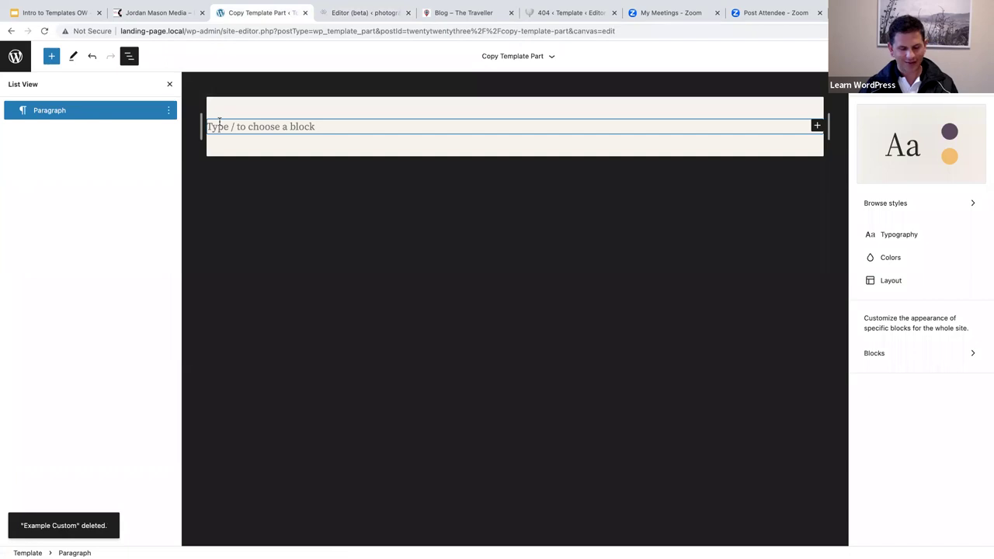
{"action": "key", "text": "super+v"}
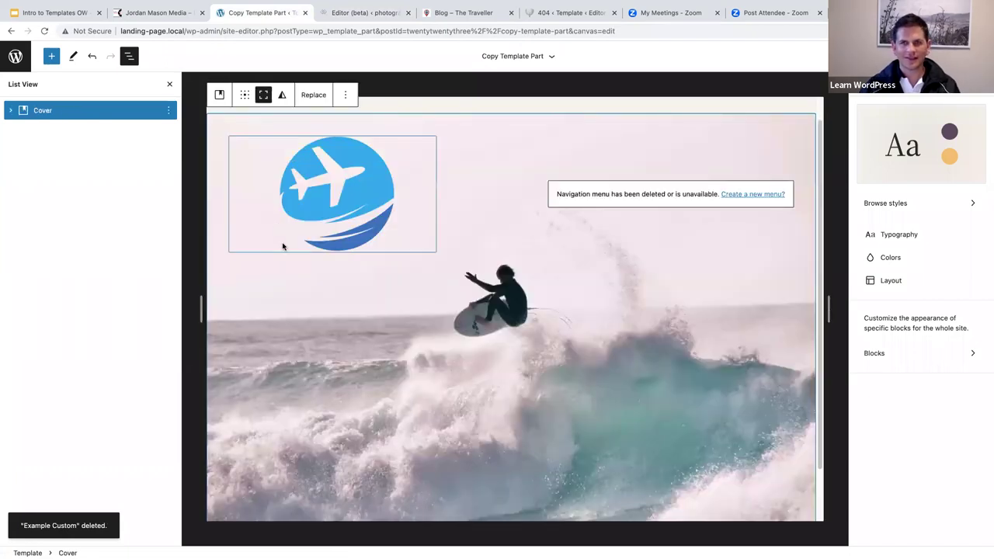
Compare the pasted header with the photography site's original, examining the Site Logo and the whole Cover block in Copy Template Part
{"action": "left_click", "coordinate": [328, 198]}
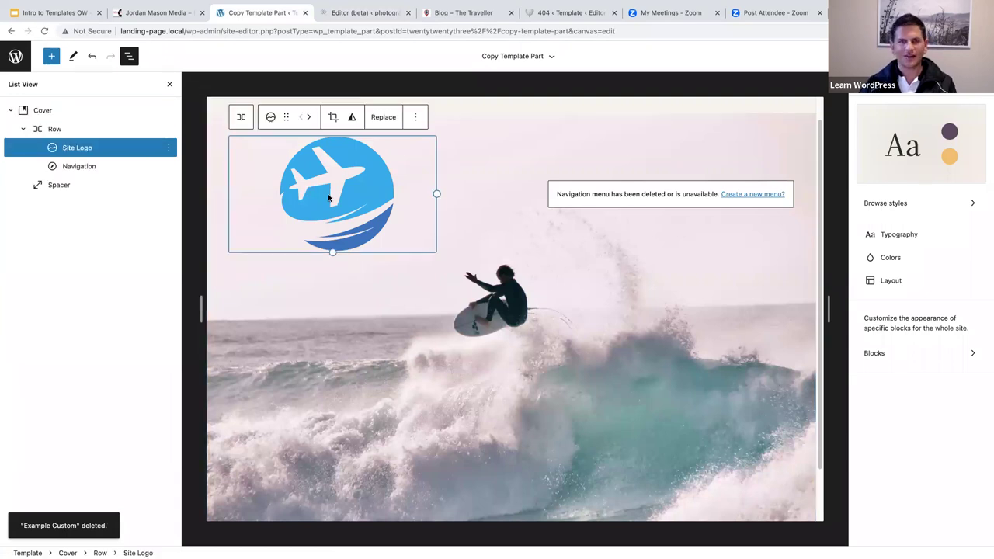
{"action": "left_click", "coordinate": [346, 13]}
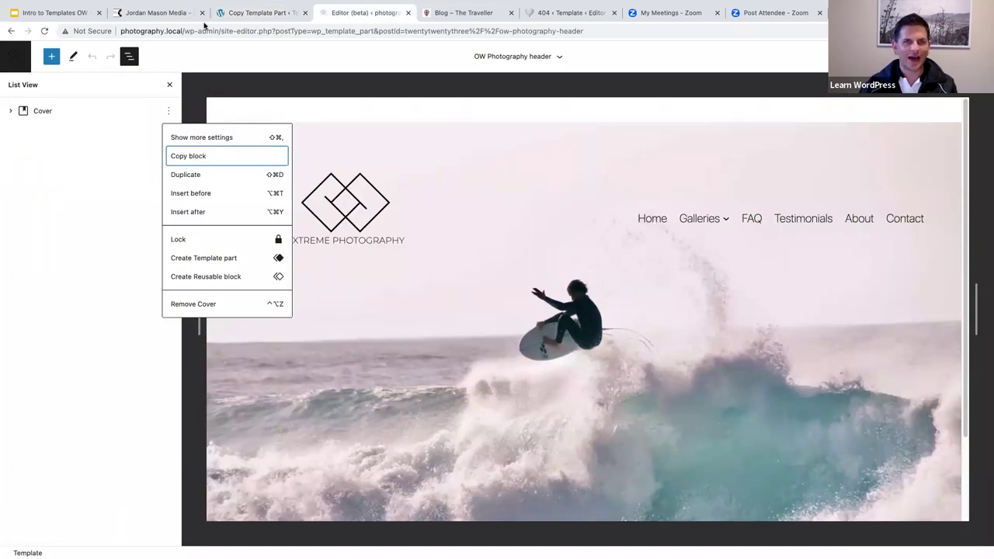
{"action": "left_click", "coordinate": [229, 13]}
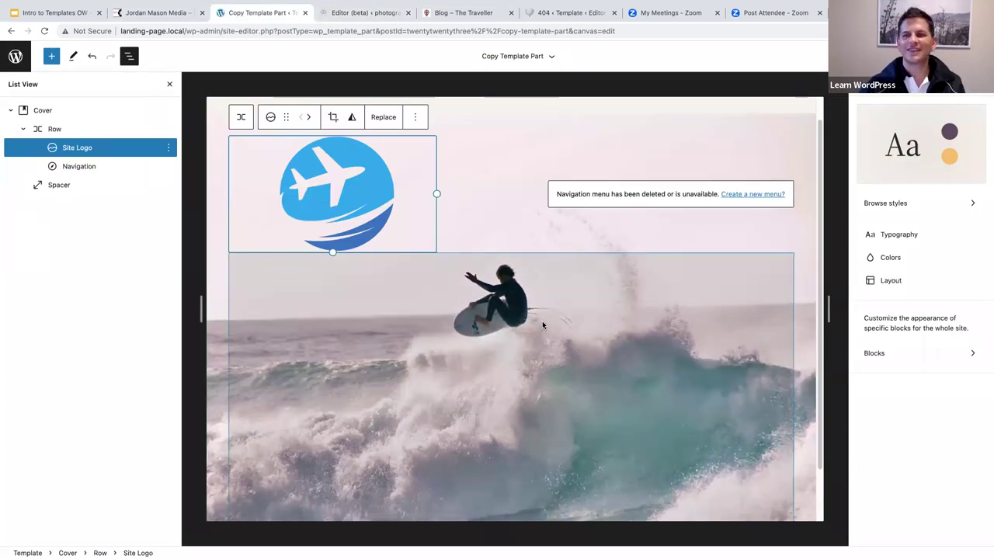
{"action": "scroll", "coordinate": [541, 323], "scroll_direction": "down", "scroll_amount": 2}
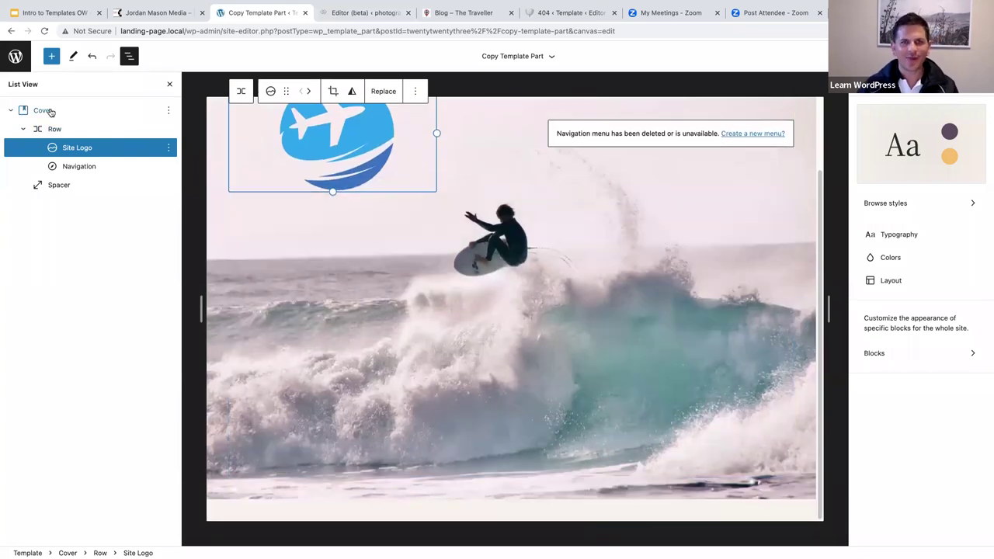
{"action": "left_click", "coordinate": [47, 111]}
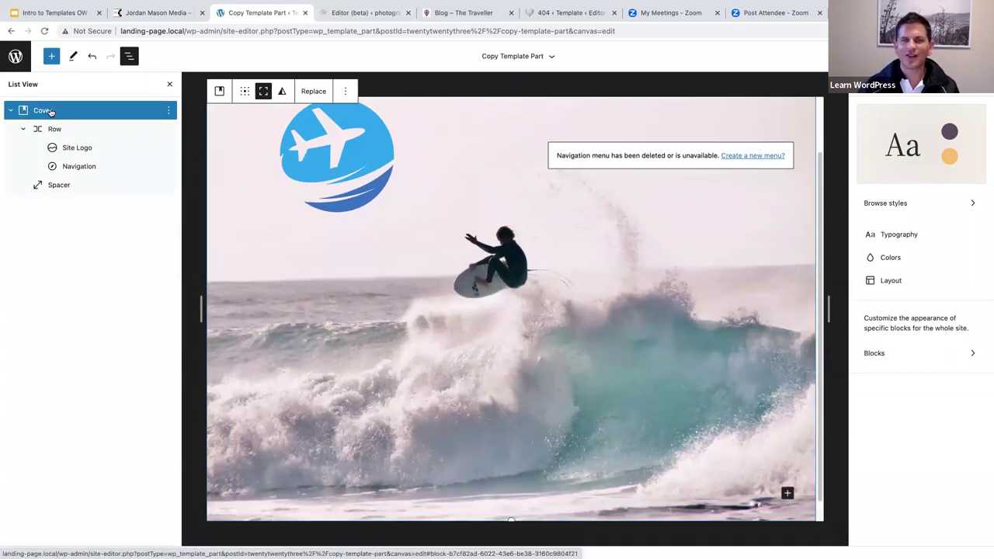
Copy the photography header's Cover block again and open that site's Template Parts list to check the second OW Photography header's available actions
{"action": "left_click", "coordinate": [356, 14]}
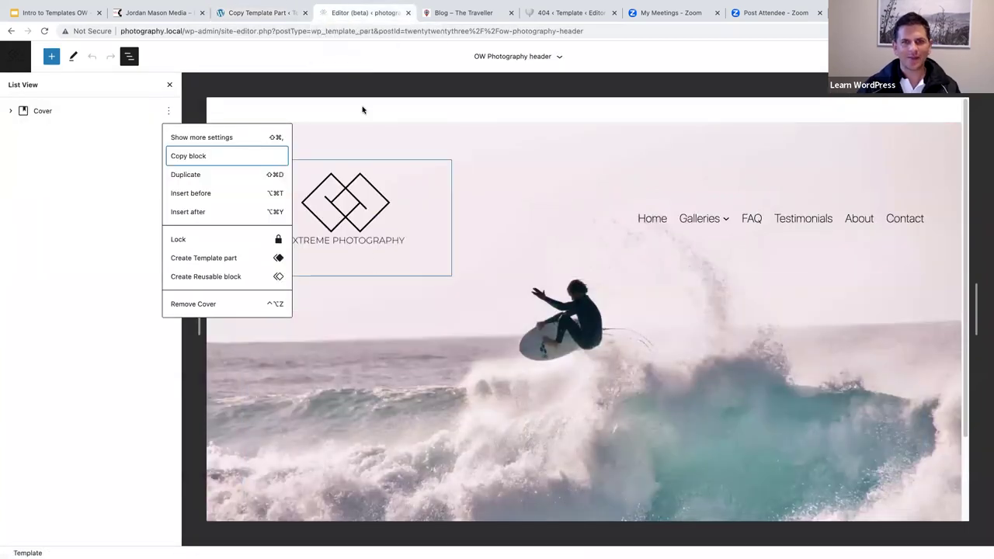
{"action": "left_click", "coordinate": [203, 156]}
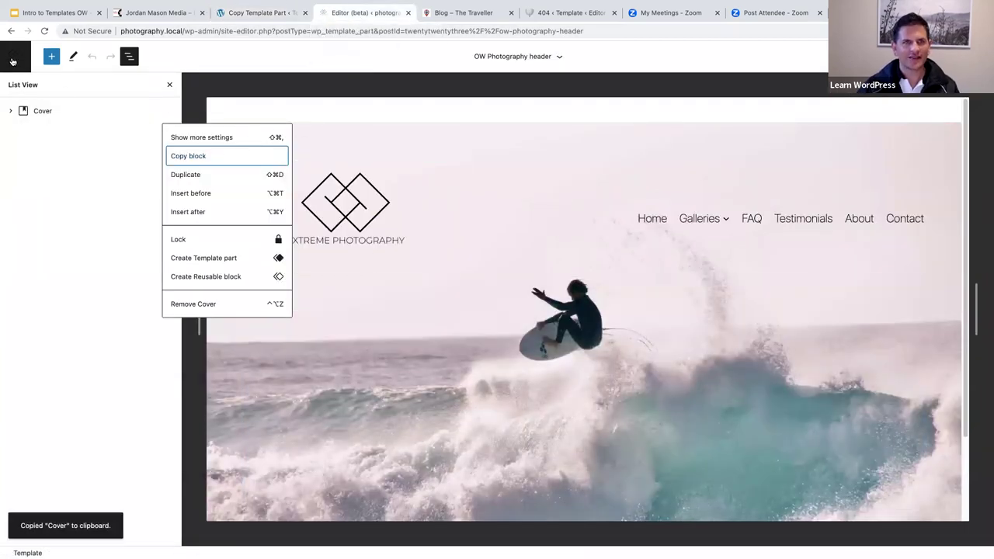
{"action": "left_click", "coordinate": [13, 84]}
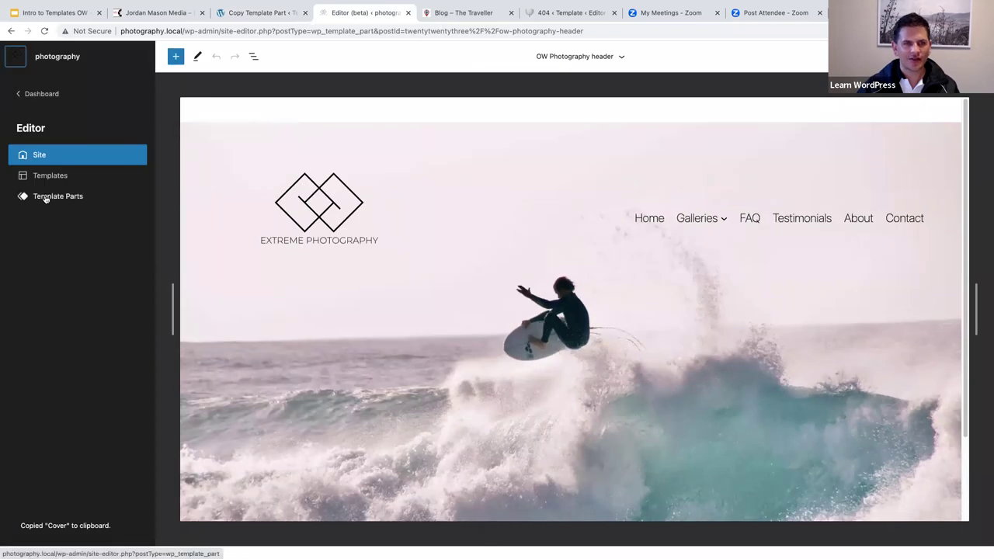
{"action": "left_click", "coordinate": [45, 196]}
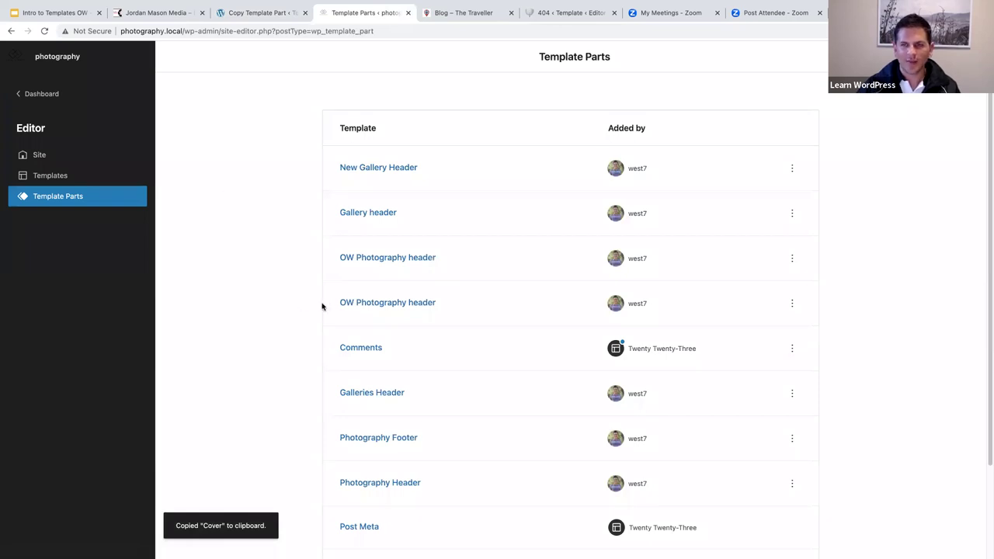
{"action": "left_click", "coordinate": [793, 306]}
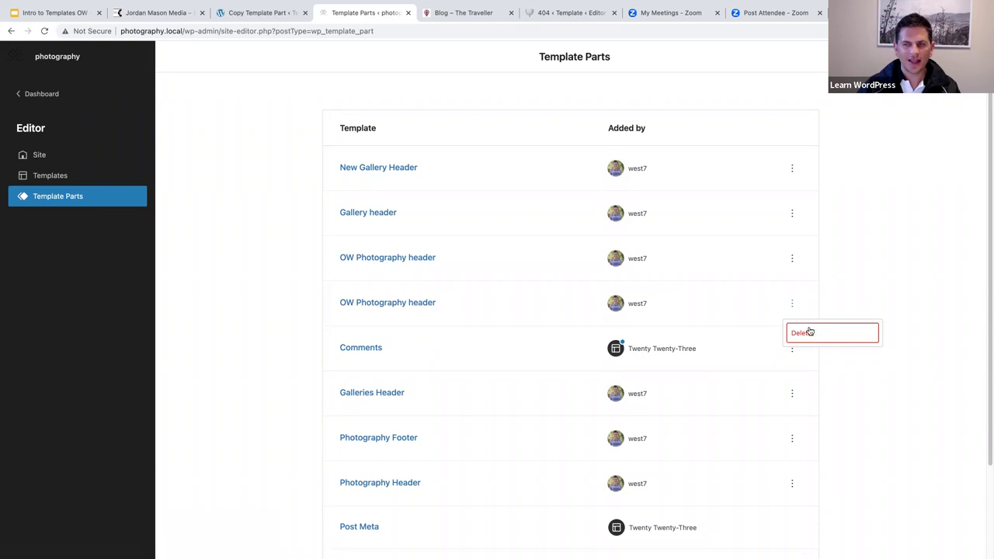
{"action": "left_click", "coordinate": [878, 290]}
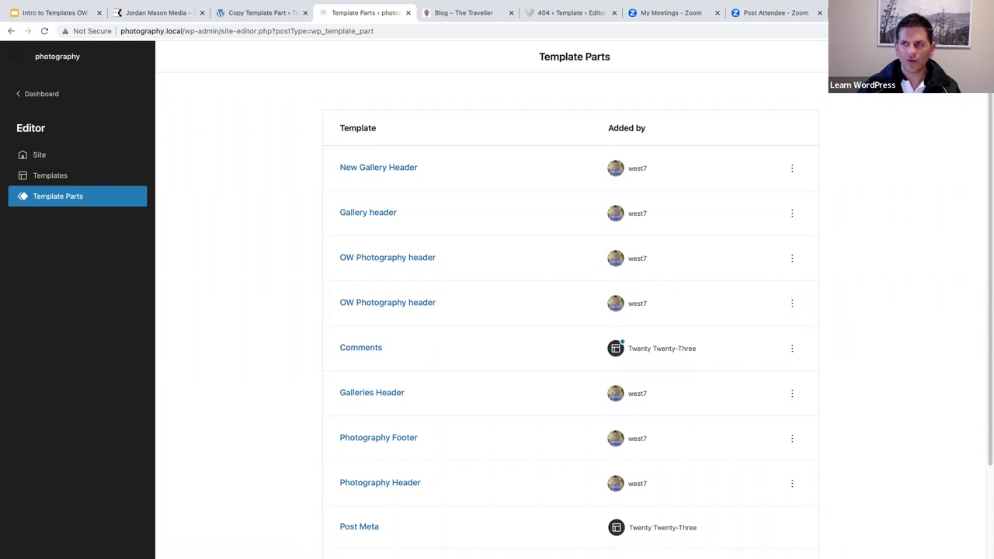
Start creating a template part on the photography site and choose Header as its area
{"action": "left_click", "coordinate": [932, 56]}
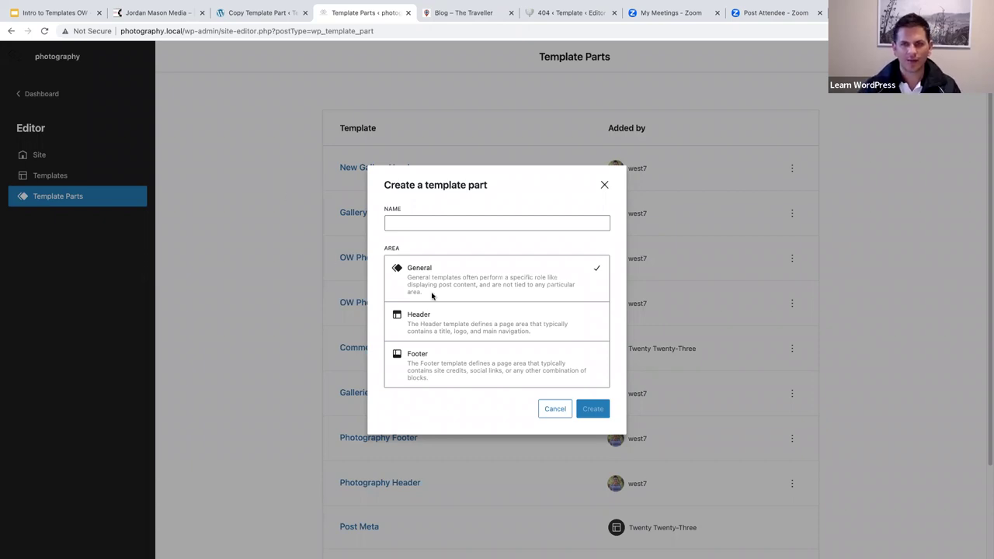
{"action": "left_click", "coordinate": [451, 328]}
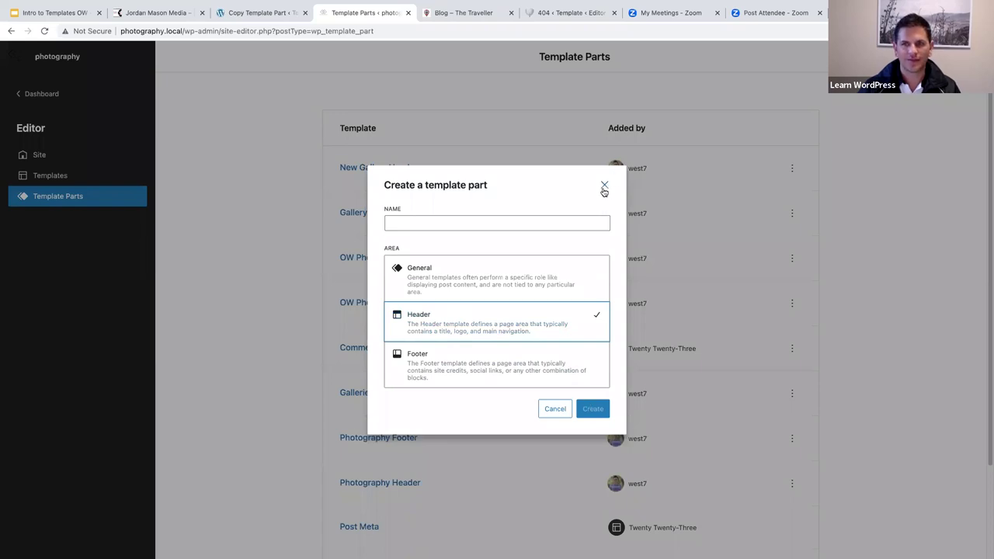